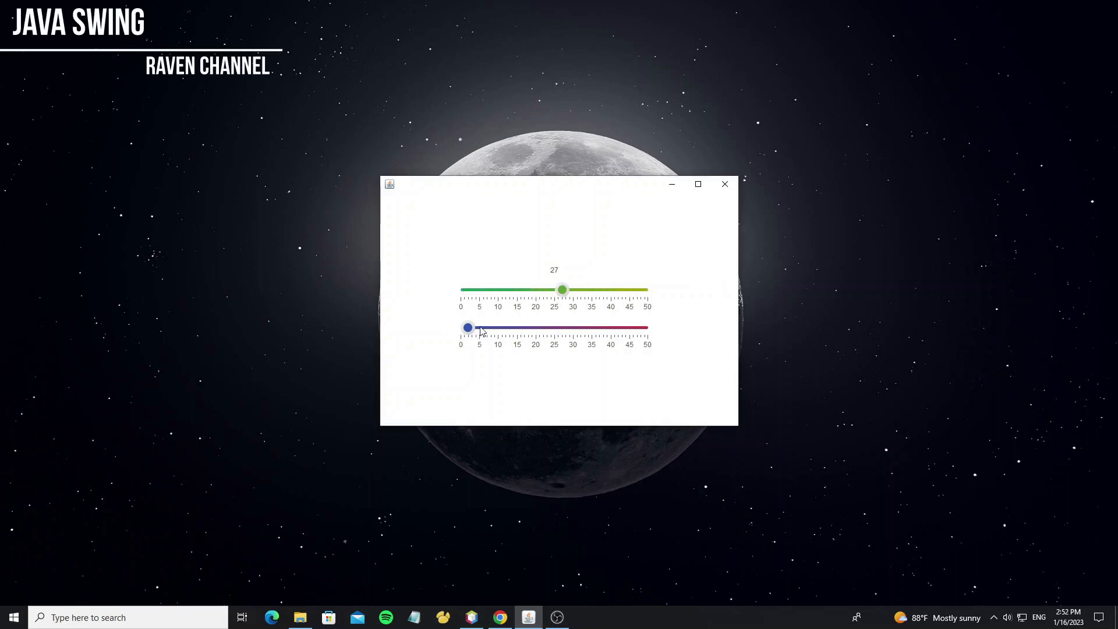
Drag the bottom gradient slider thumb leftward toward 0.
left_click_drag(630, 329, 587, 328)
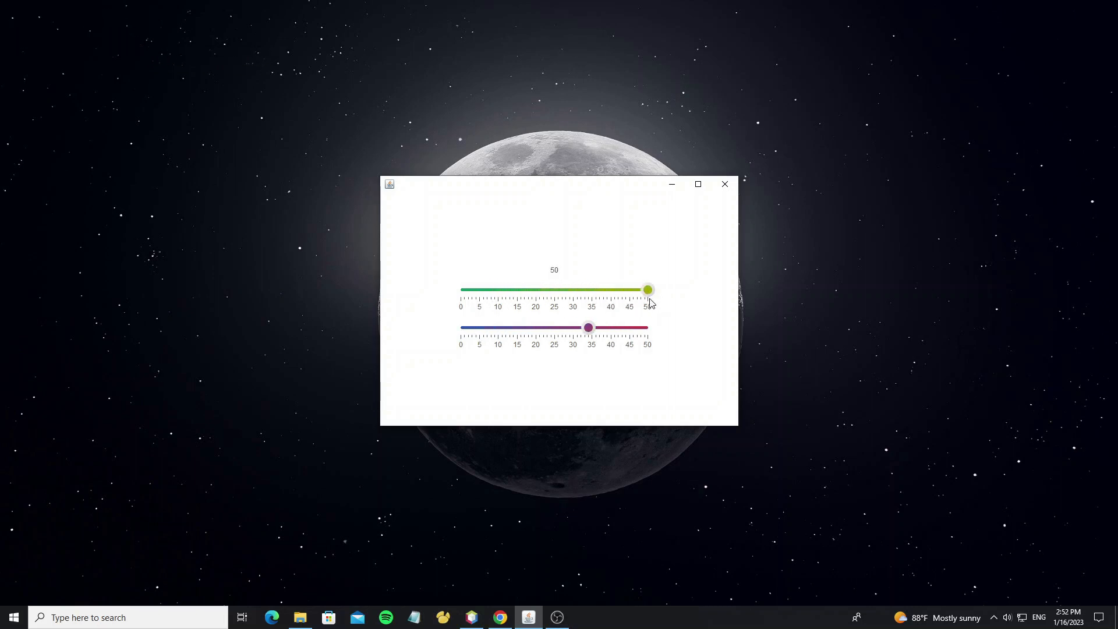
Create a new Java class named SliderGradient in the raven.slider package.
left_click_drag(589, 329, 462, 329)
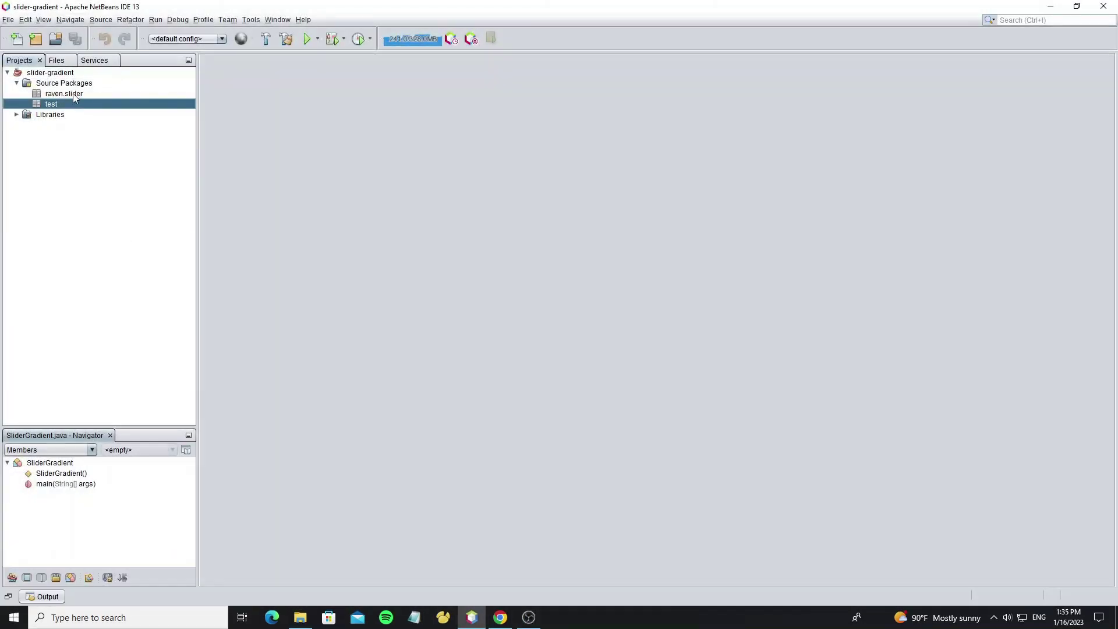
left_click(73, 93)
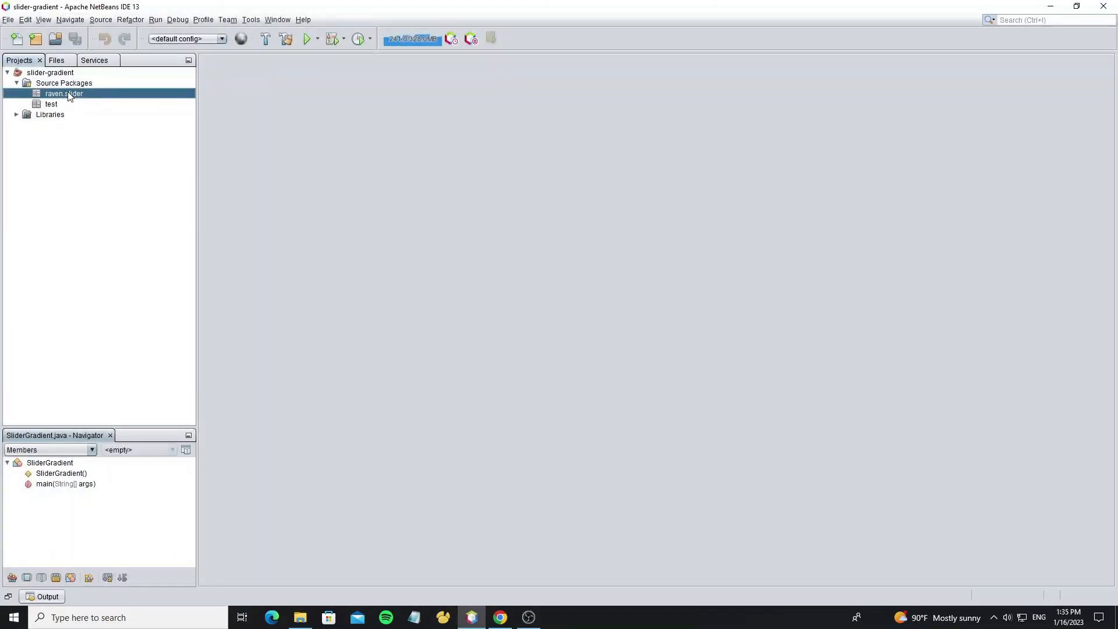
right_click(73, 94)
left_click(222, 126)
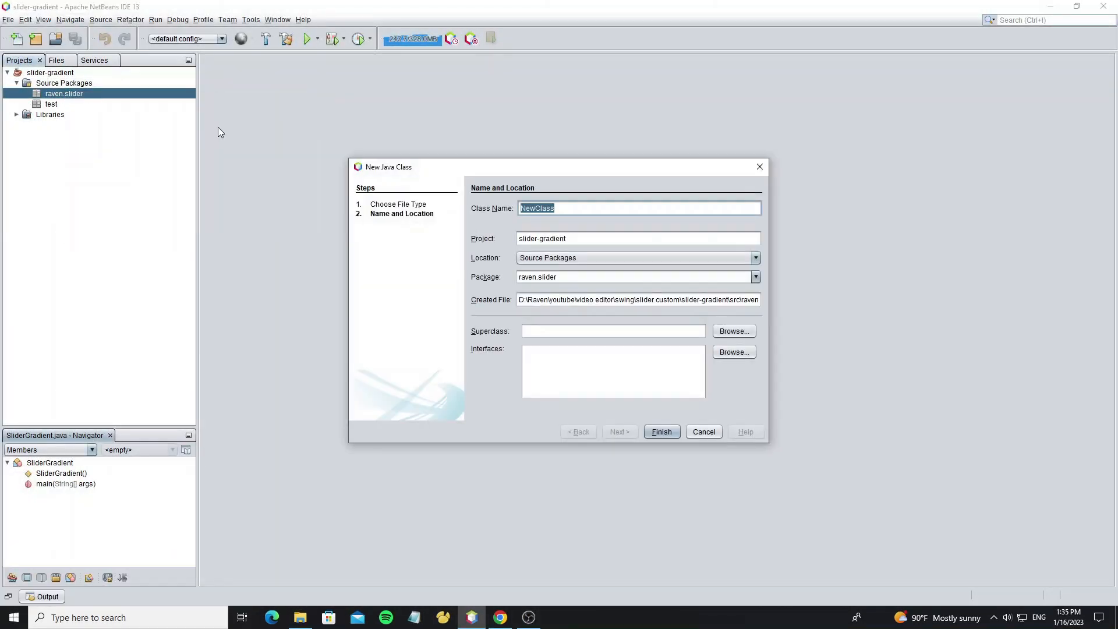
type("SliderGradient")
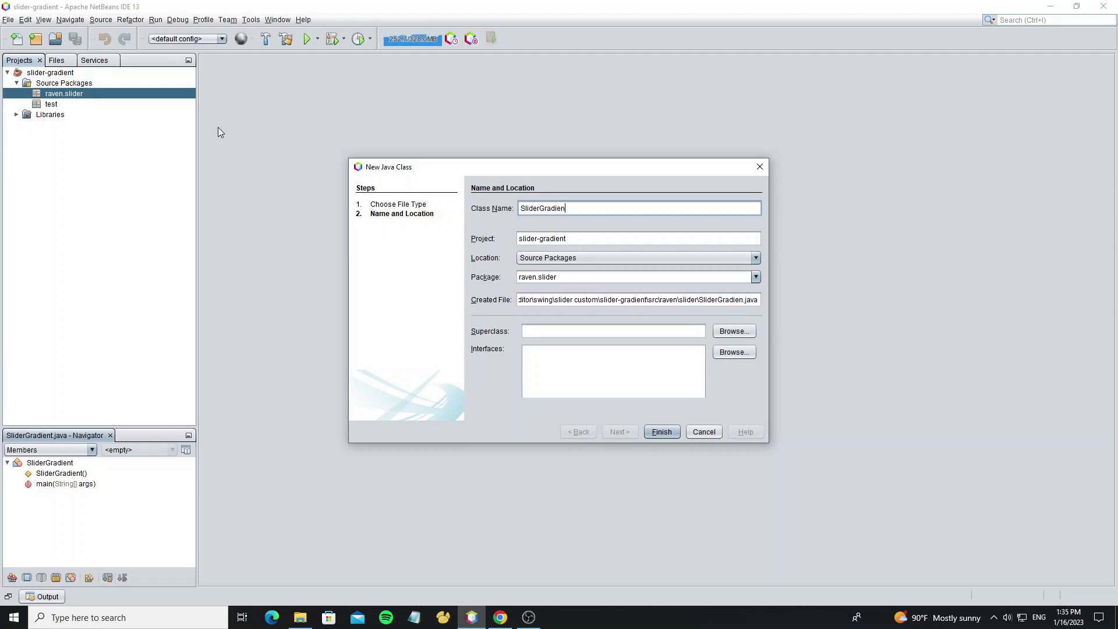
key("Return")
Remove the generated comment, make SliderGradient extend JSlider and generate an empty constructor.
left_click_drag(291, 177, 253, 110)
key("Delete")
left_click(444, 127)
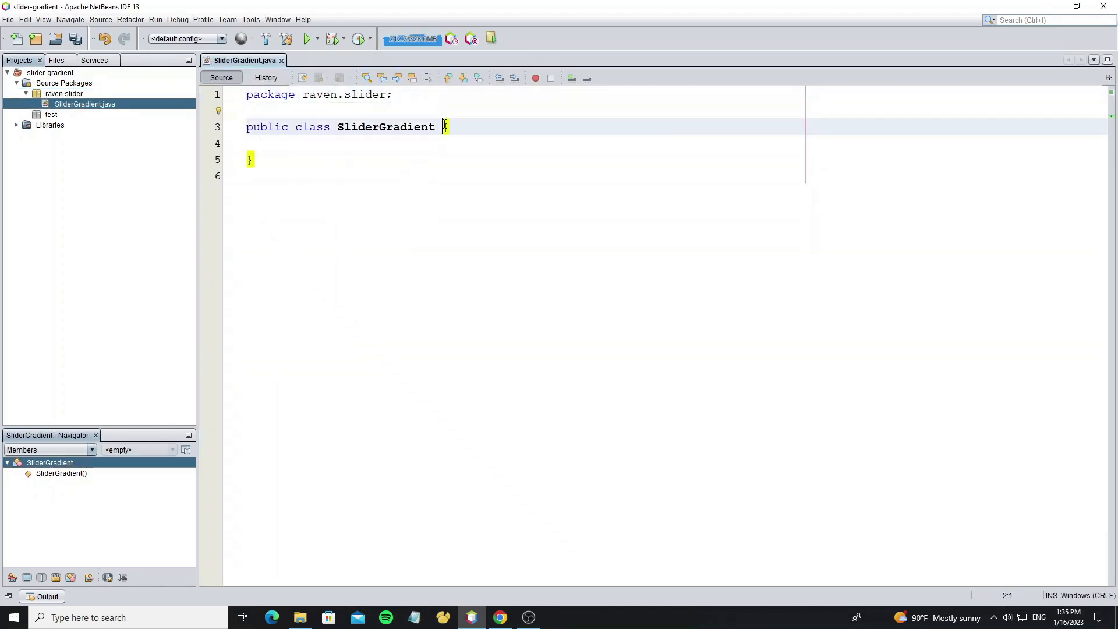
key("ctrl+space")
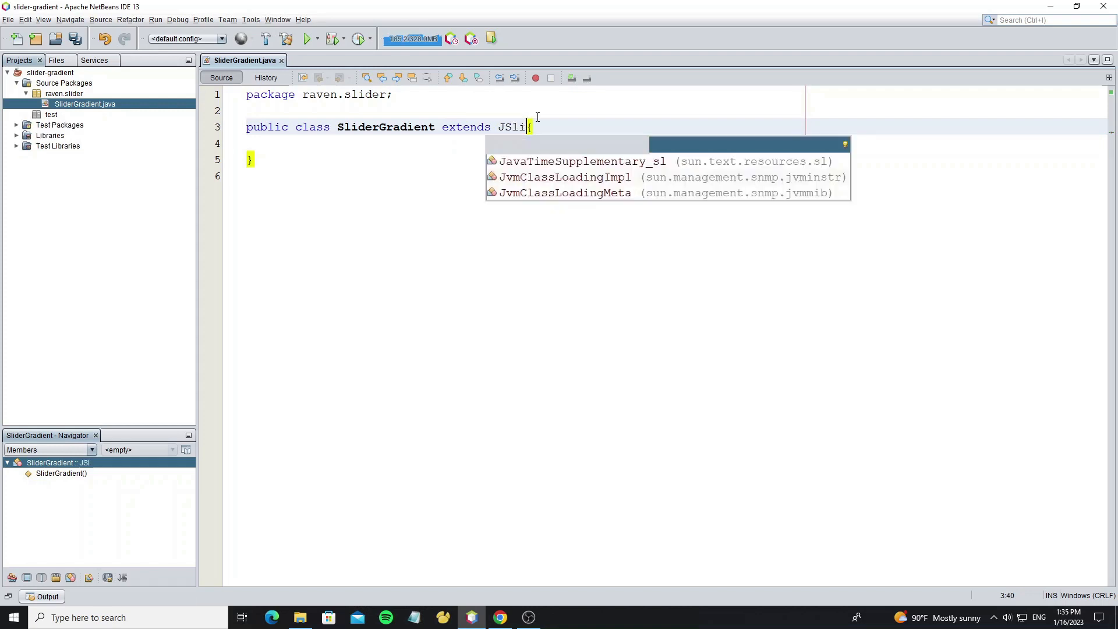
key("Return")
key("Return")
left_click(431, 181)
key("ctrl+s")
key("ctrl+space")
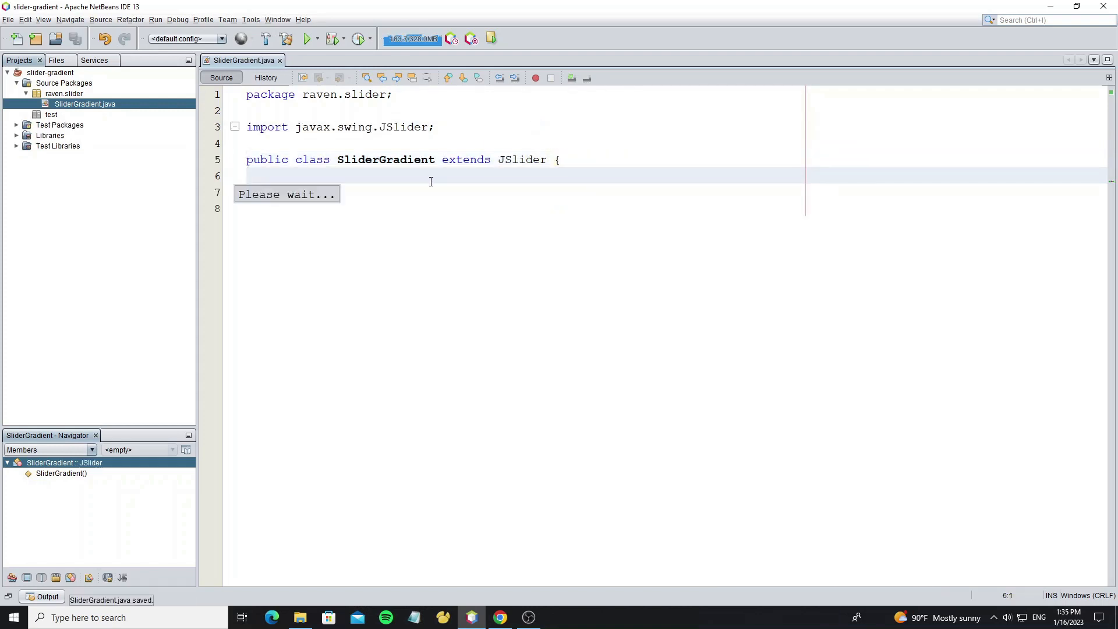
key("Return")
Create a JFrame form named Test in the test package and enlarge it in the designer.
key("ctrl+s")
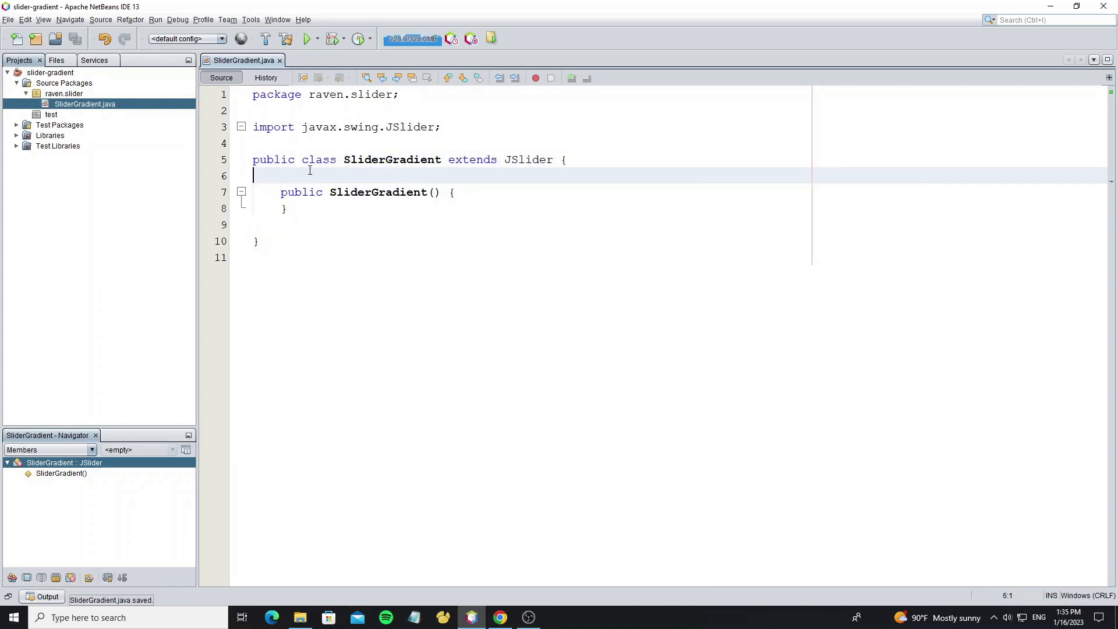
left_click(51, 114)
right_click(50, 115)
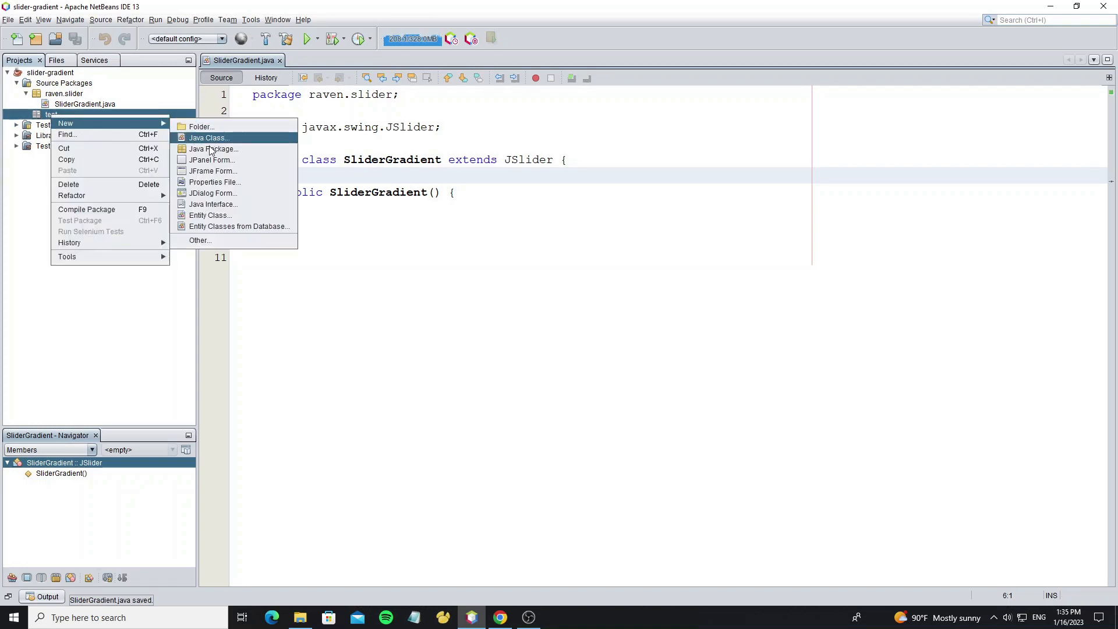
left_click(210, 171)
type("Test")
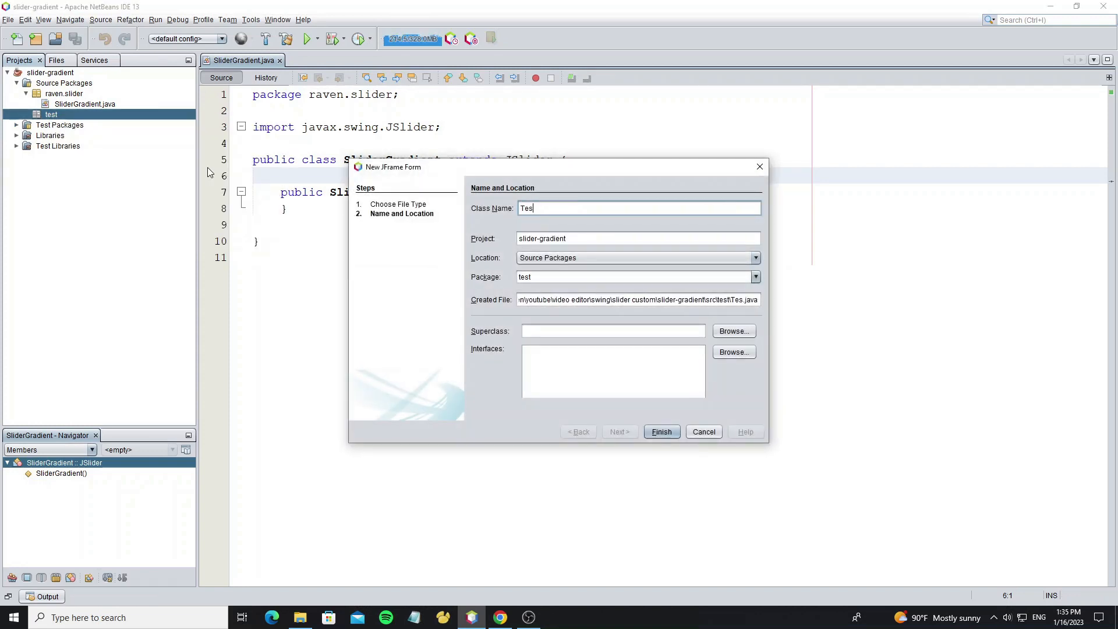
key("Return")
left_click_drag(444, 273, 613, 370)
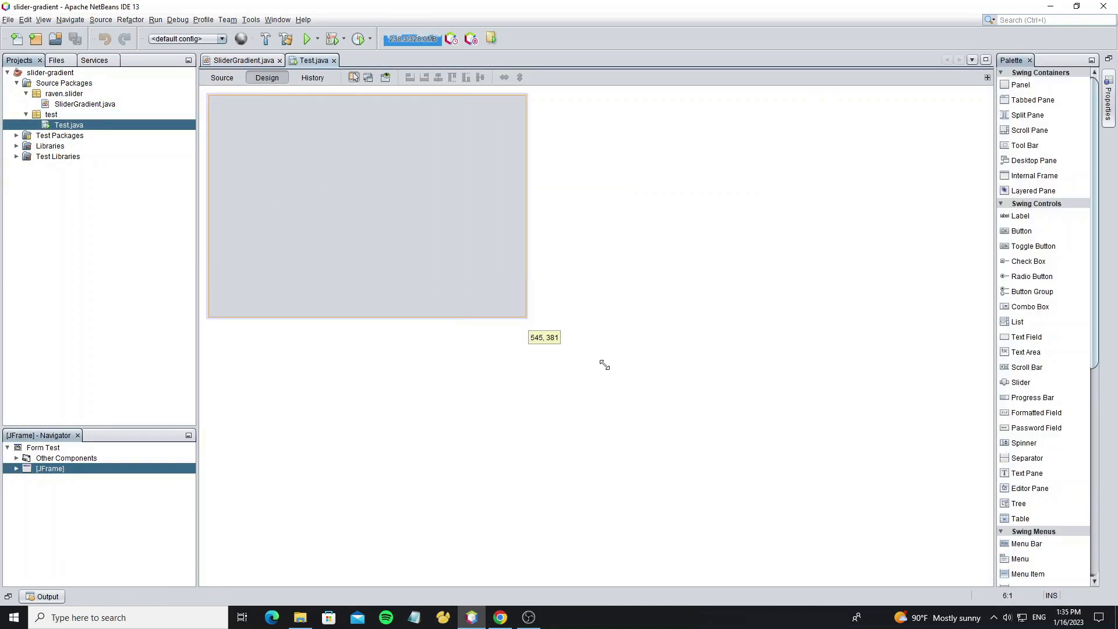
Enable Generate Center in the frame's Code properties so it opens screen-centered.
right_click(471, 262)
left_click(489, 419)
left_click(538, 162)
left_click(445, 259)
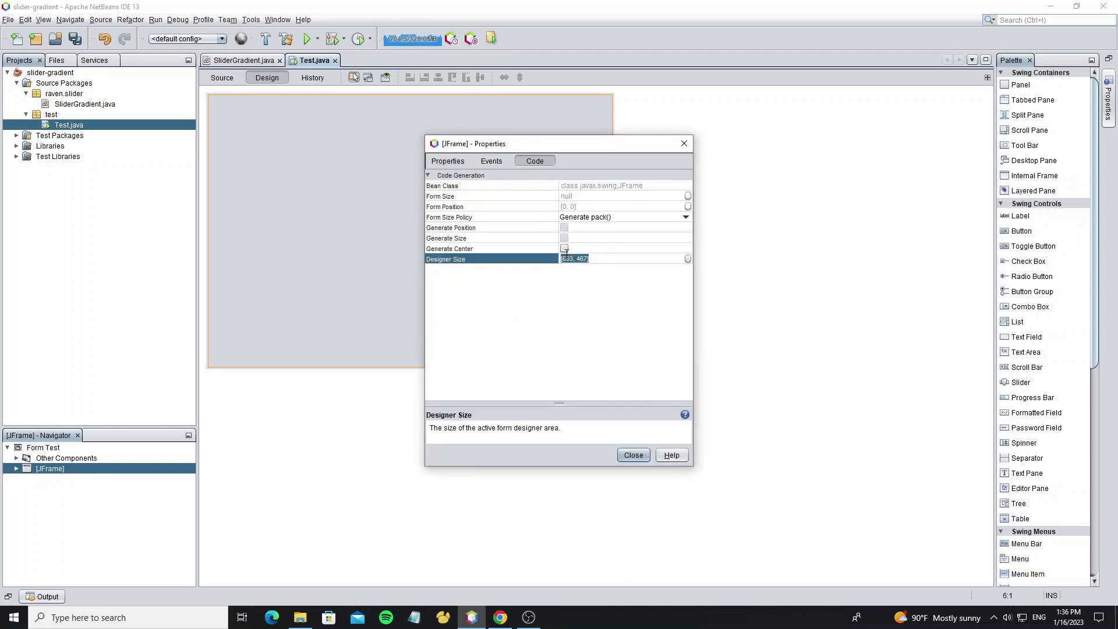
left_click(563, 248)
left_click(633, 454)
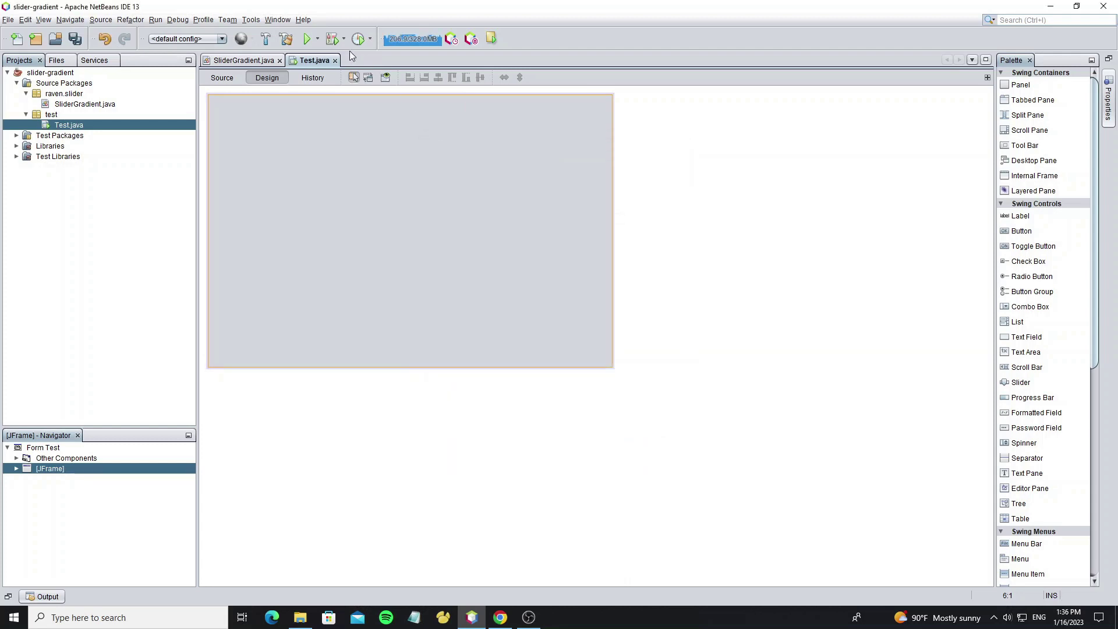
Run the project with test.Test as main class and close the empty window.
left_click(307, 40)
double_click(509, 236)
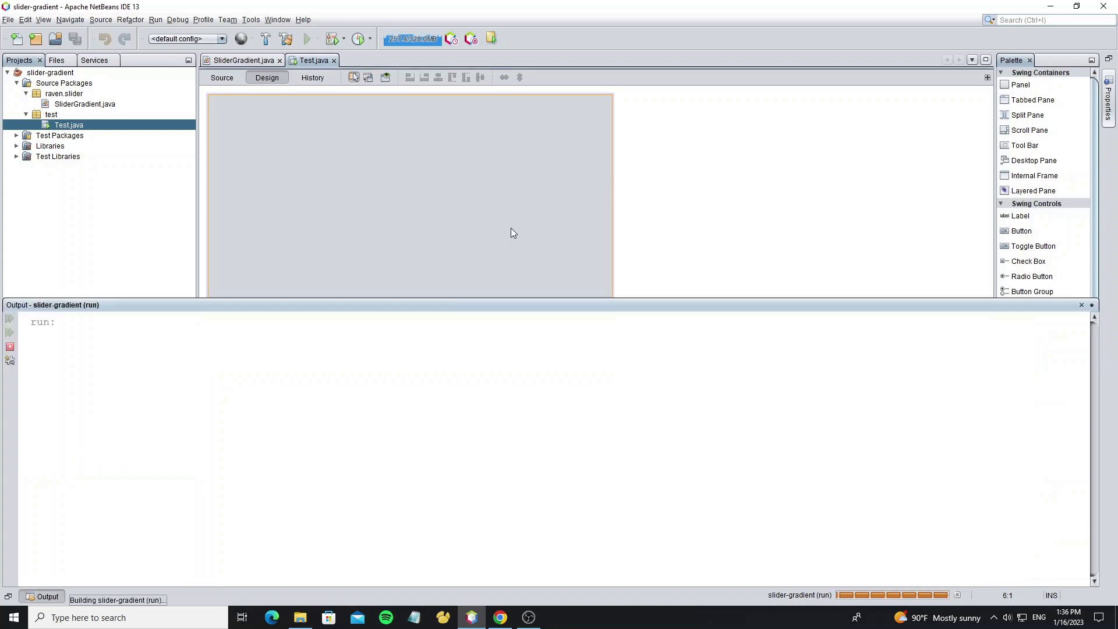
left_click(747, 165)
Place a SliderGradient slider onto the Test form and save it.
left_click(85, 104)
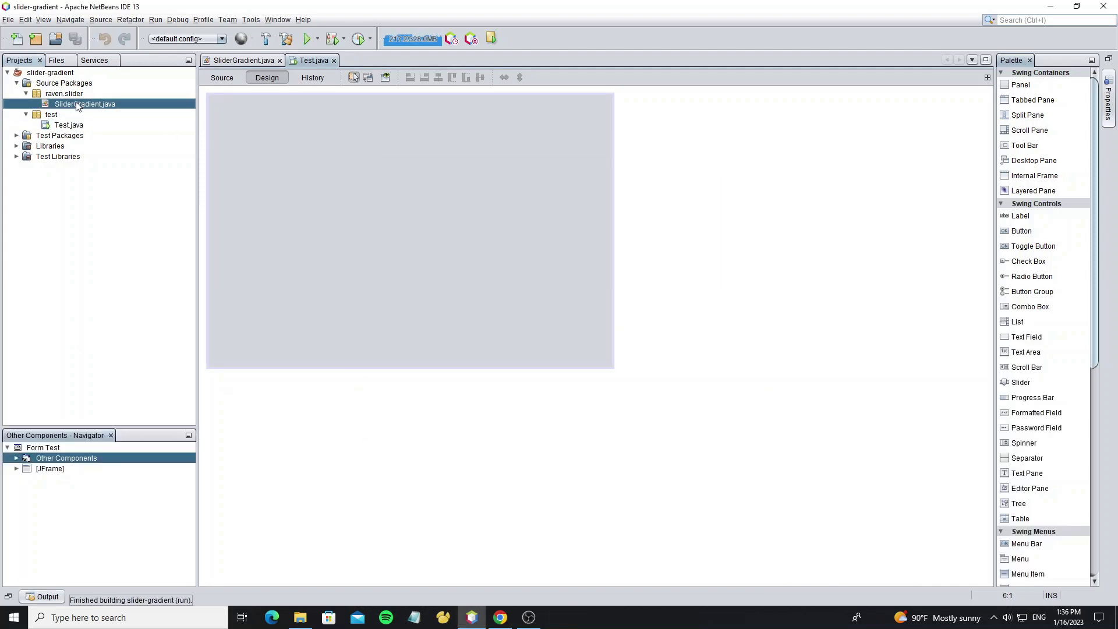
left_click(327, 188)
left_click_drag(337, 209, 359, 216)
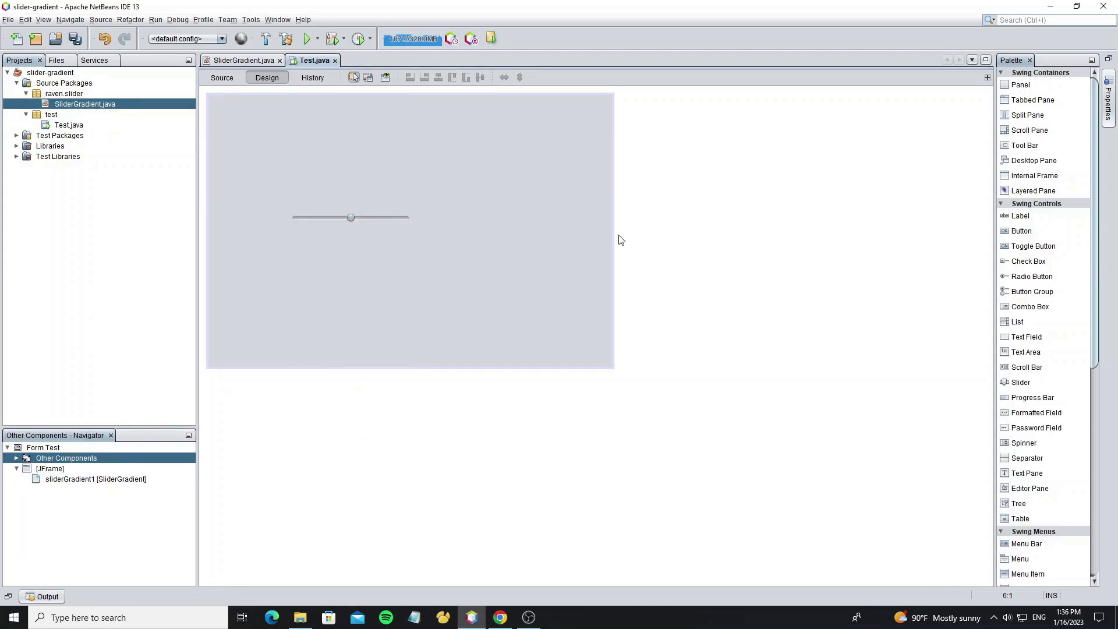
key("ctrl+s")
left_click(65, 94)
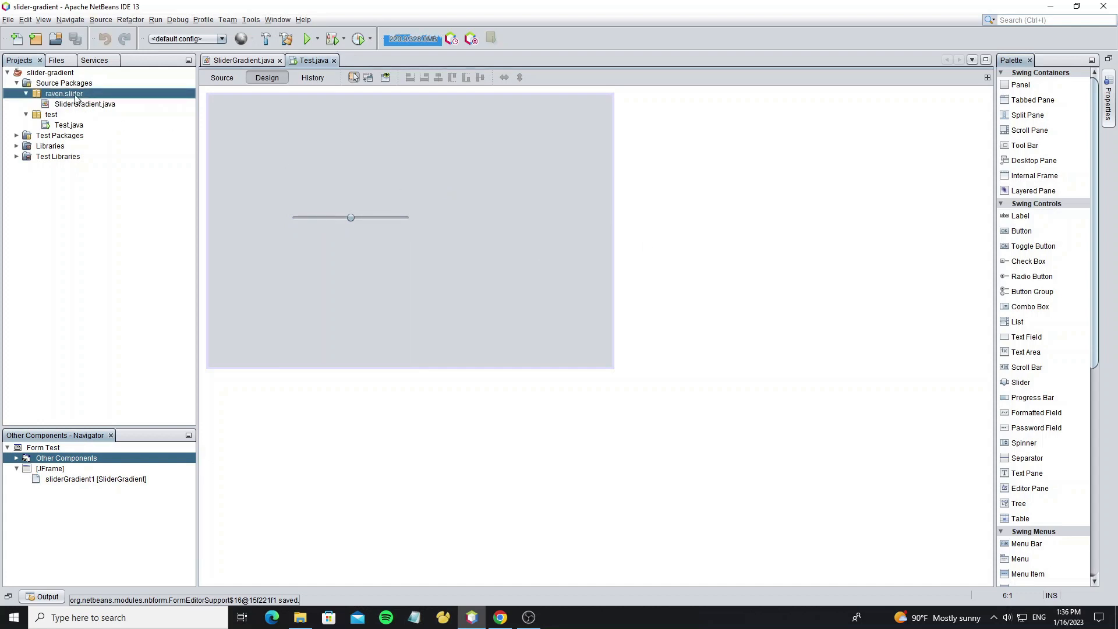
Create a SliderGradientUI class in raven.slider and remove its generated comment.
right_click(63, 93)
left_click(92, 103)
left_click(214, 118)
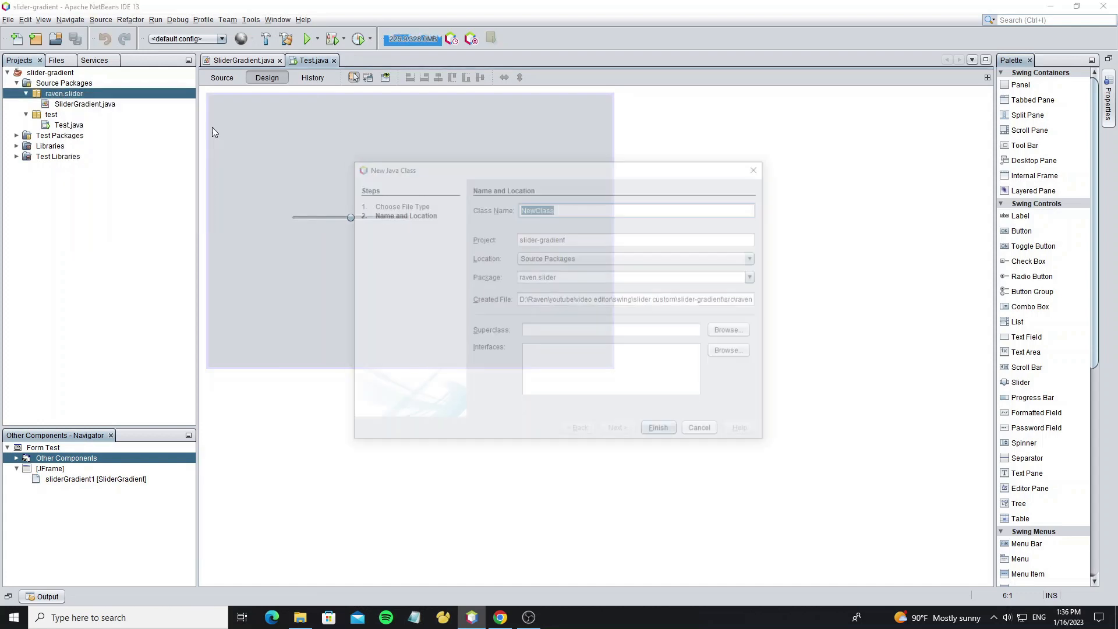
type("SliderG")
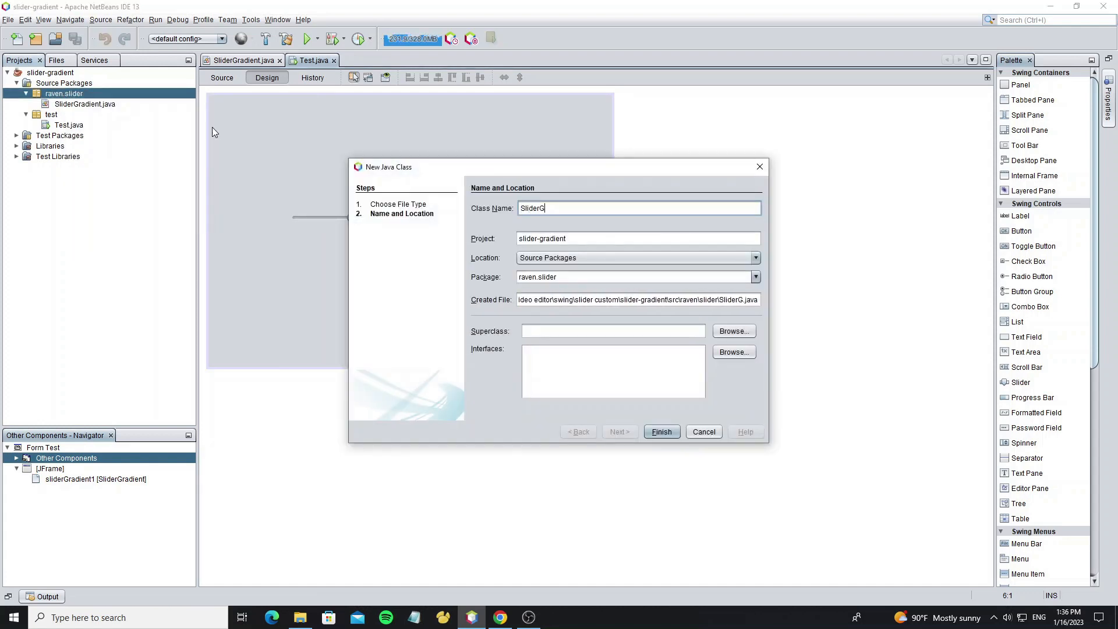
type("radientUI")
key("Return")
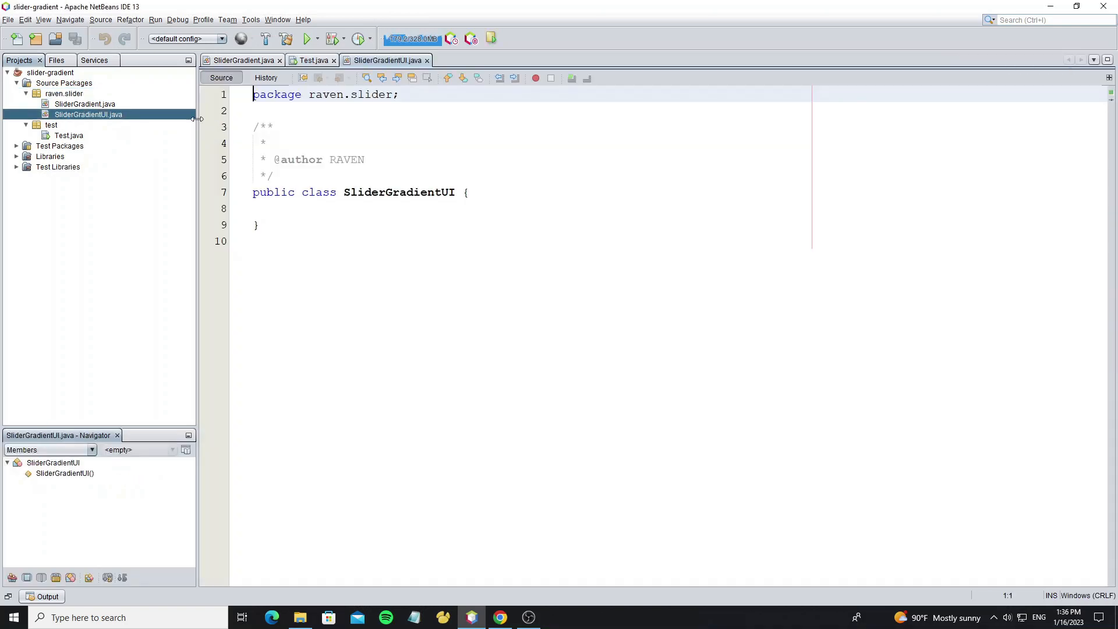
left_click_drag(279, 175, 252, 127)
key("Delete")
Make SliderGradientUI extend BasicSliderUI and generate its constructor.
left_click(454, 143)
type("extends Ba")
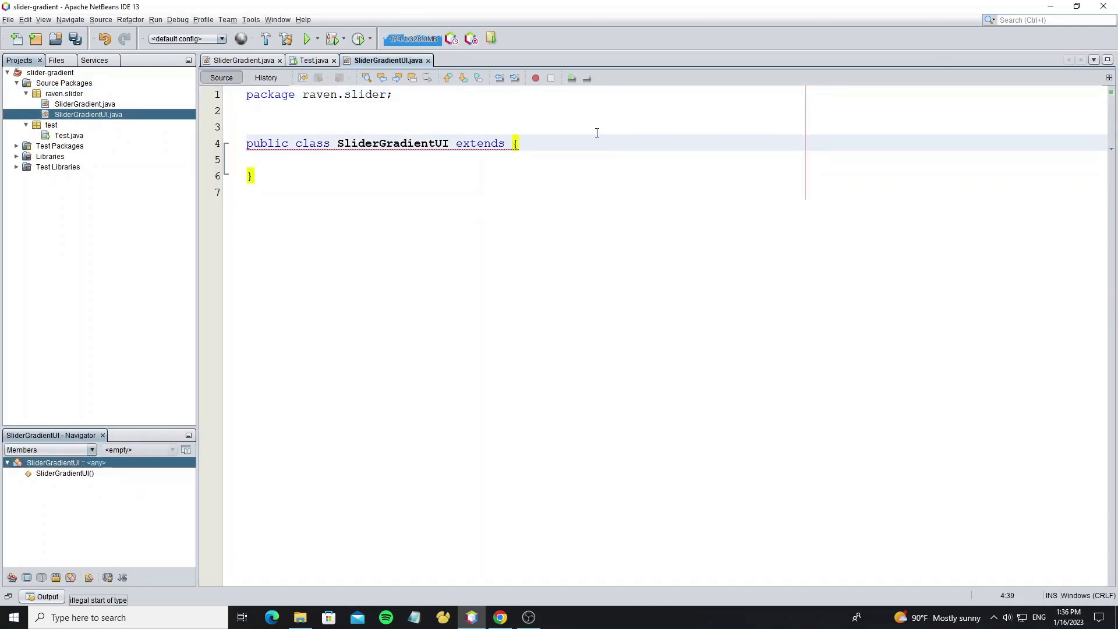
type("sic")
key("ctrl+space")
key("Return")
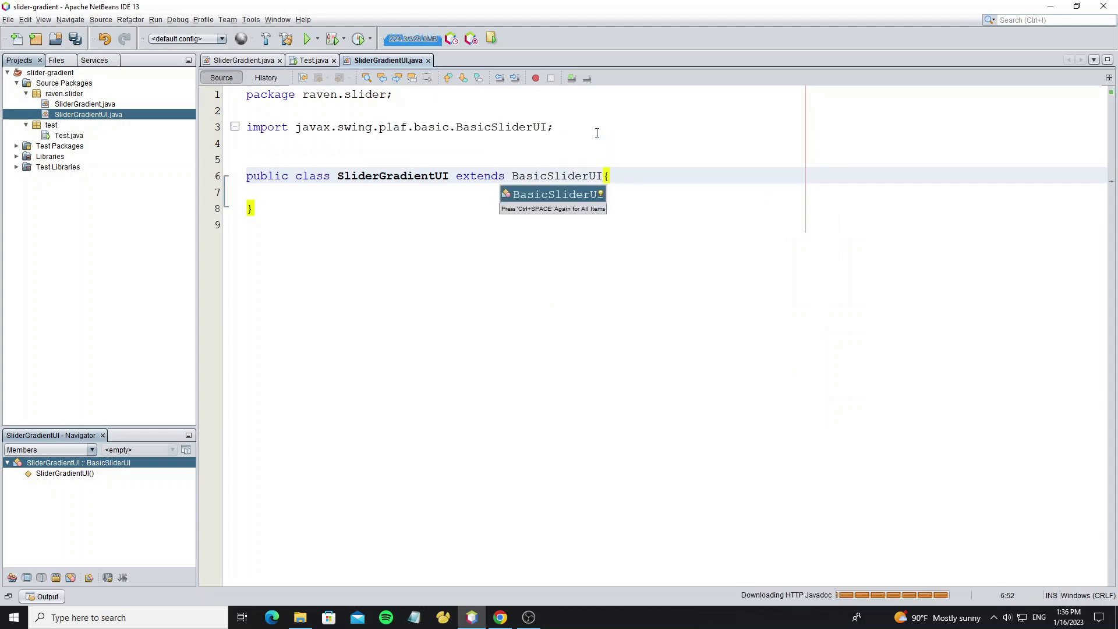
key("Return")
key("ctrl+s")
key("ctrl+space")
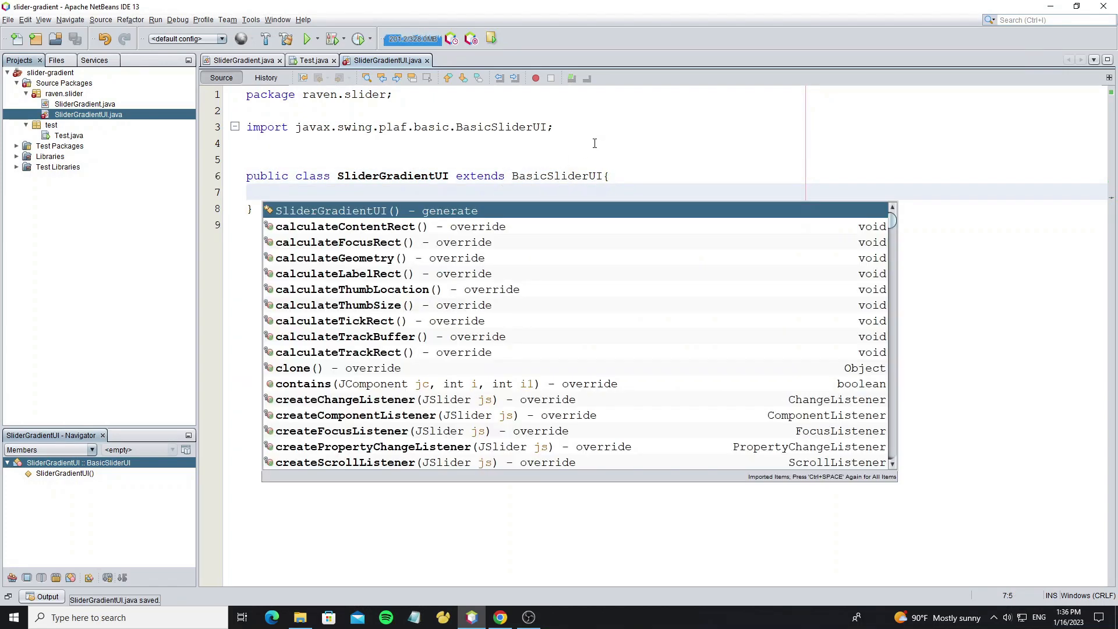
key("Return")
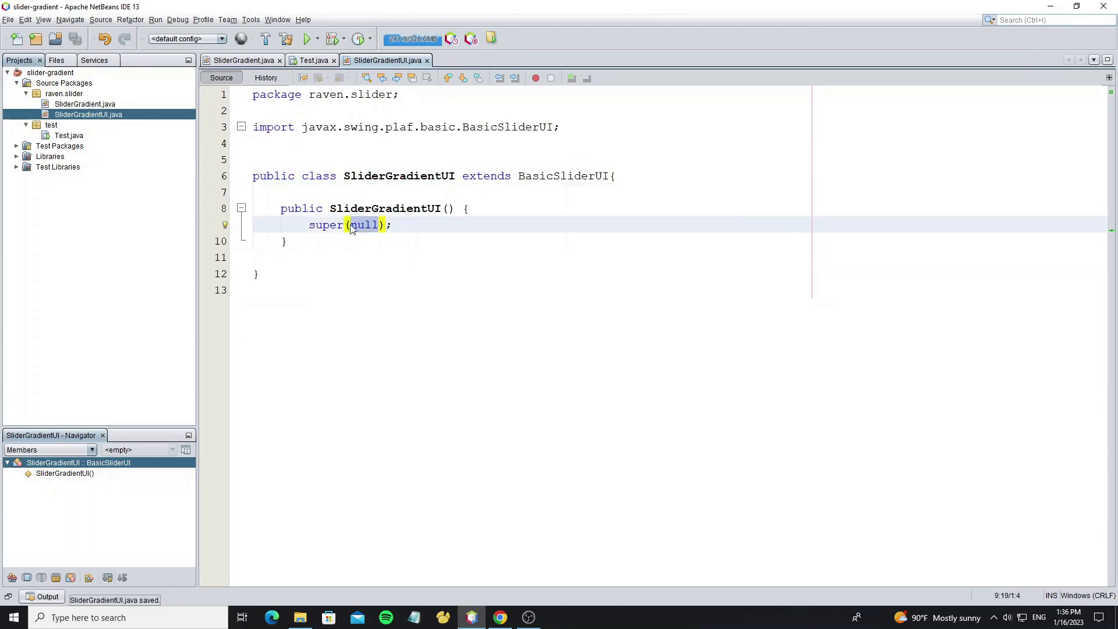
Declare a SliderGradient sliderGradient field and add it as the constructor parameter.
left_click(295, 191)
key("Return")
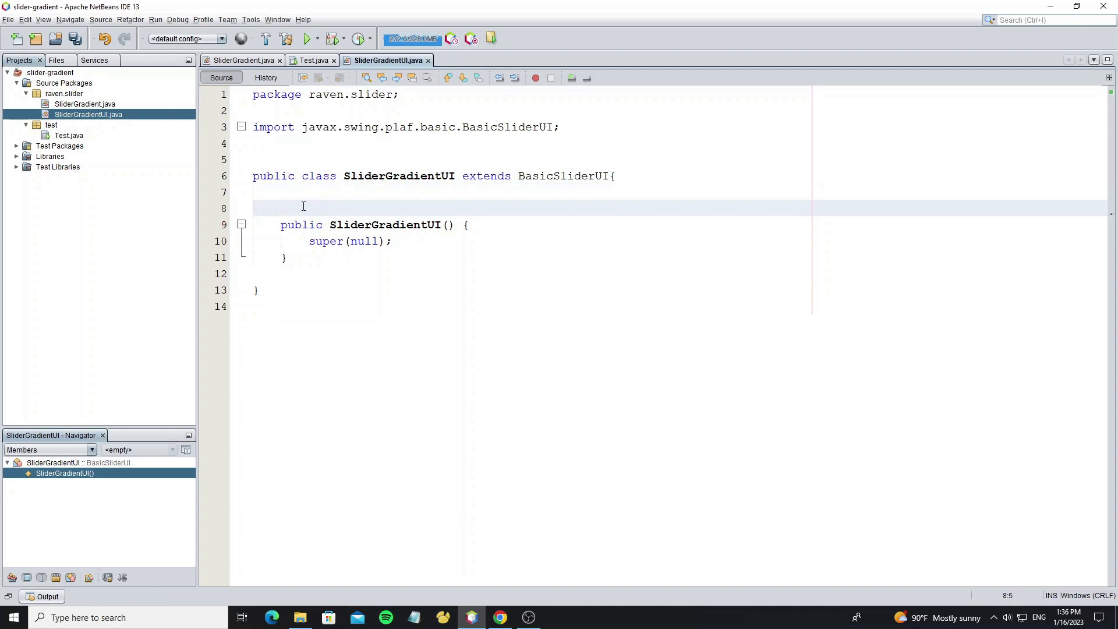
type("private Sli")
key("ctrl+space")
key("Return")
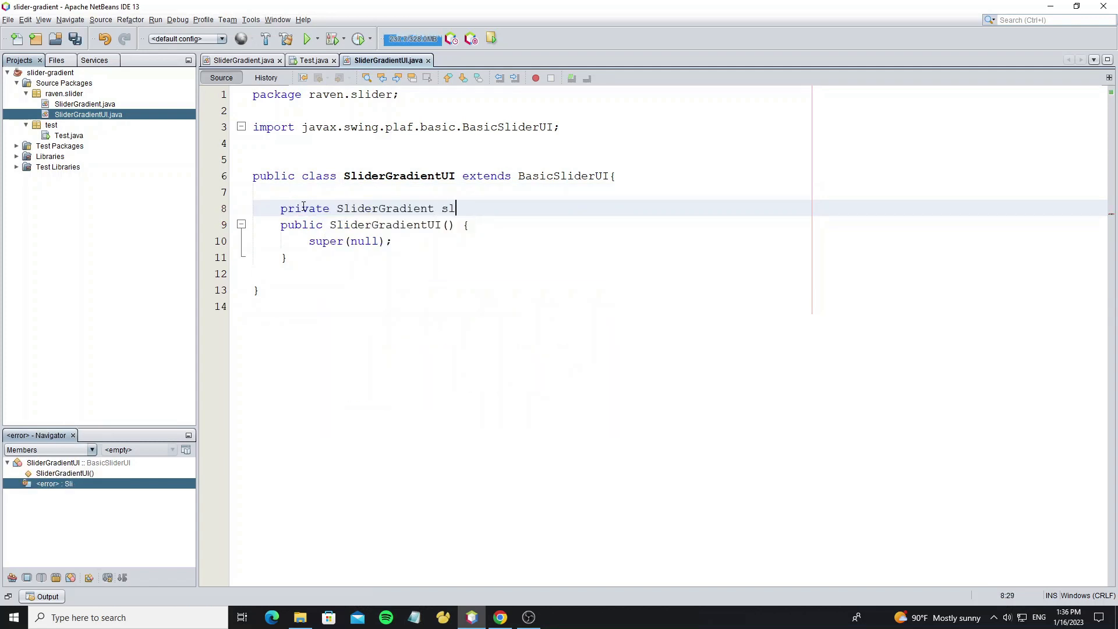
type("iderGradient")
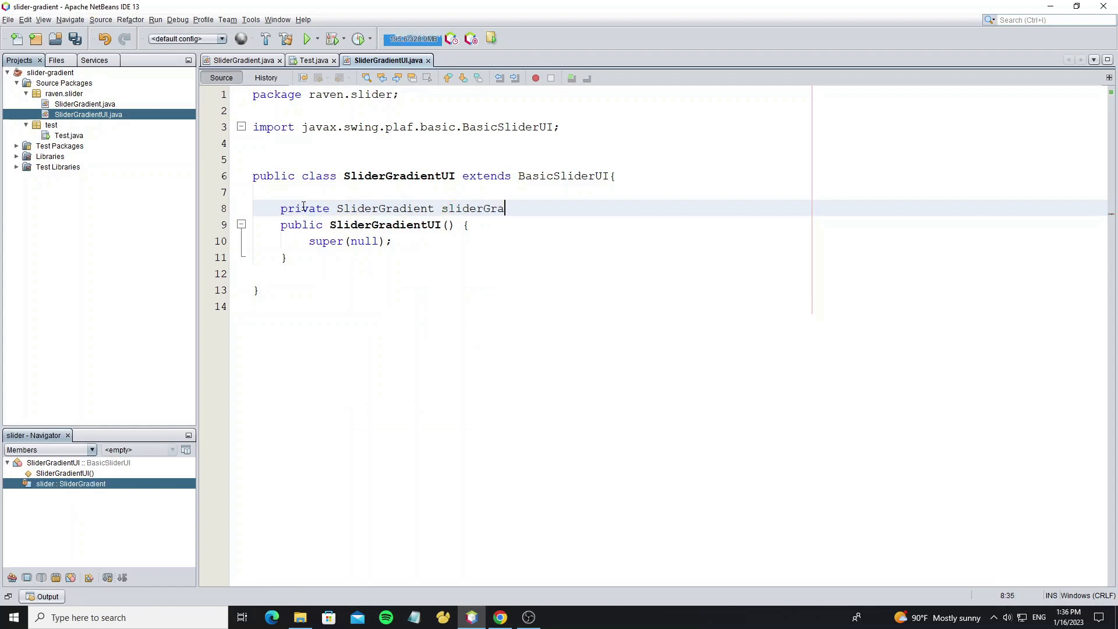
type(";")
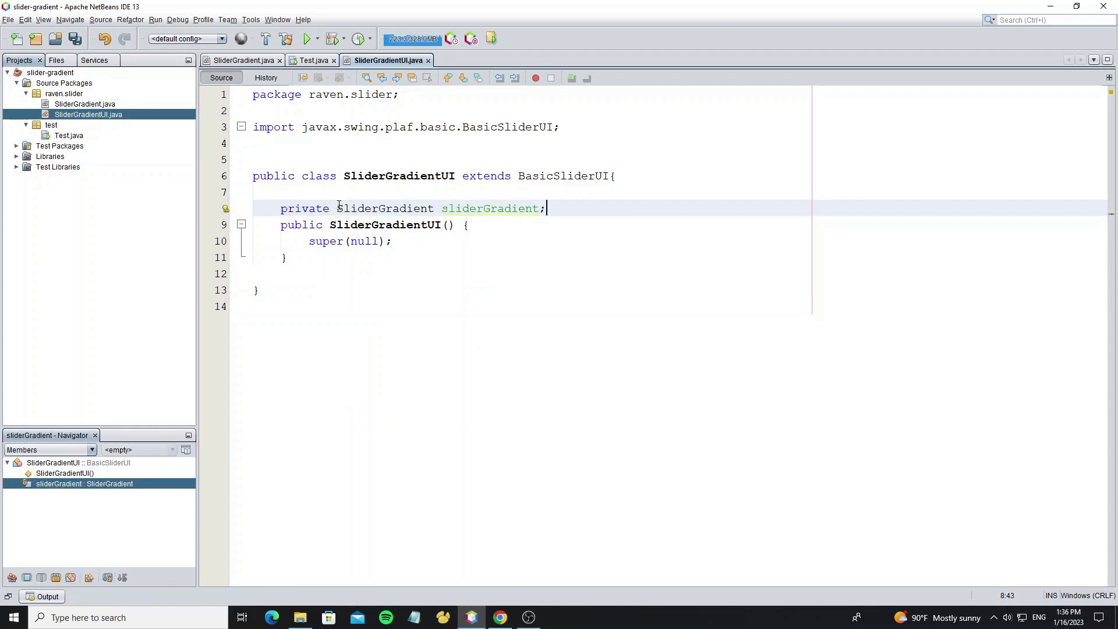
left_click_drag(337, 208, 521, 208)
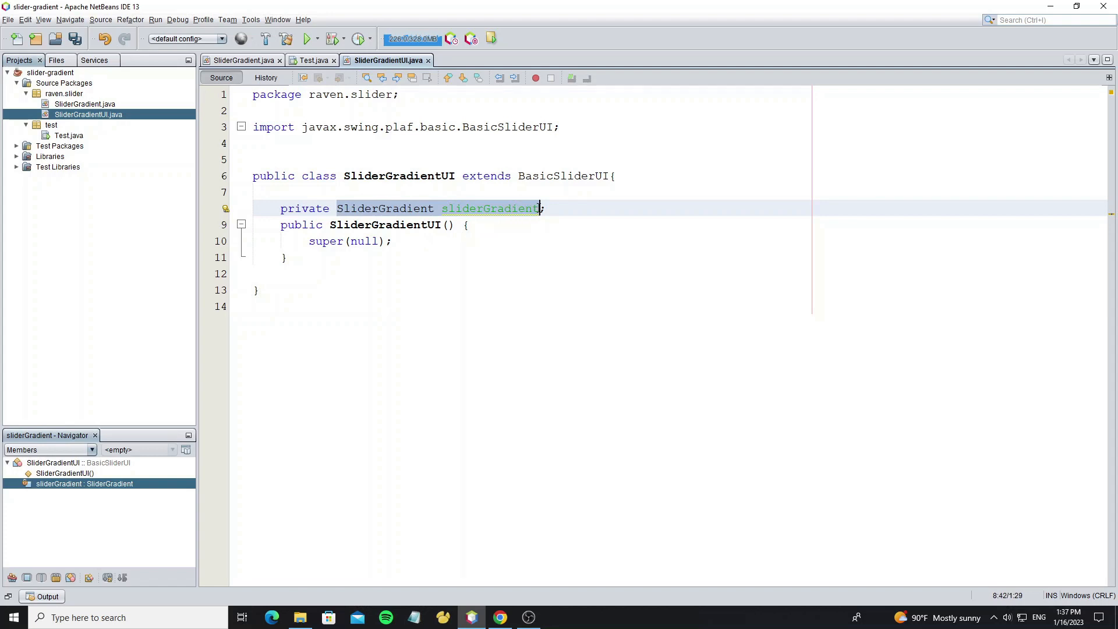
key("ctrl+c")
left_click(451, 225)
key("ctrl+v")
Pass sliderGradient to super instead of null, reformat and save the file.
double_click(365, 241)
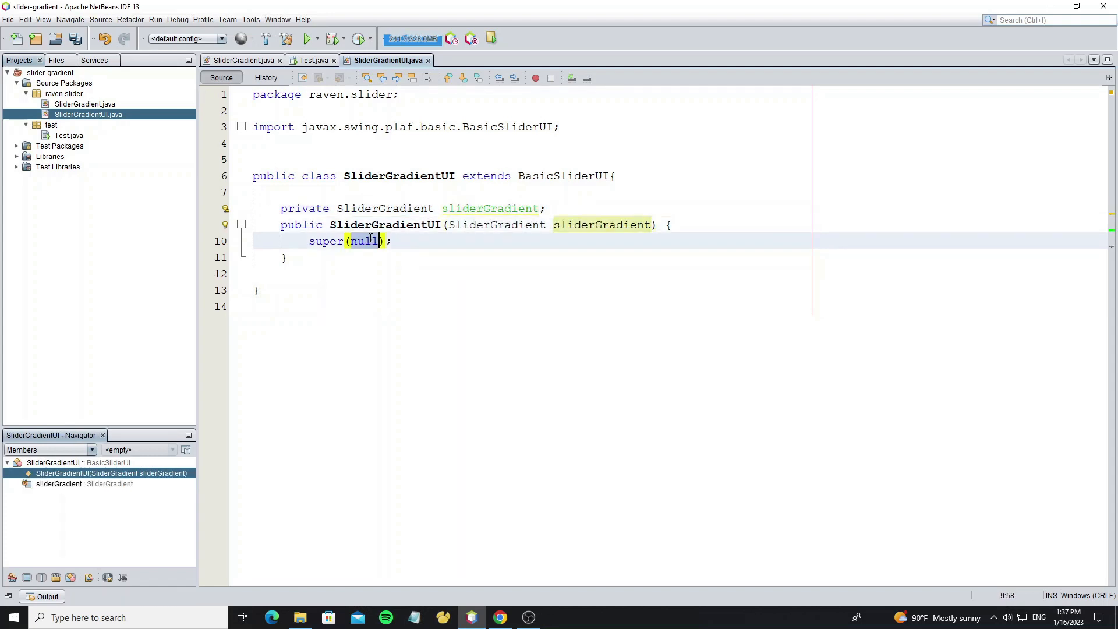
type("li")
key("Return")
key("alt+shift+f")
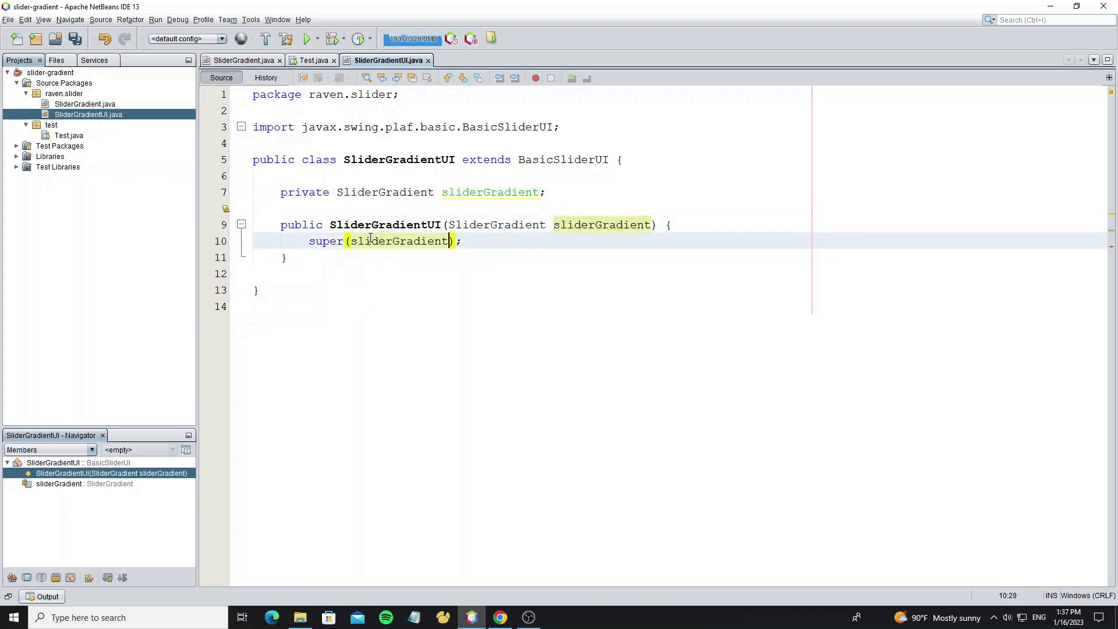
key("ctrl+s")
key("Down")
key("Down")
key("BackSpace")
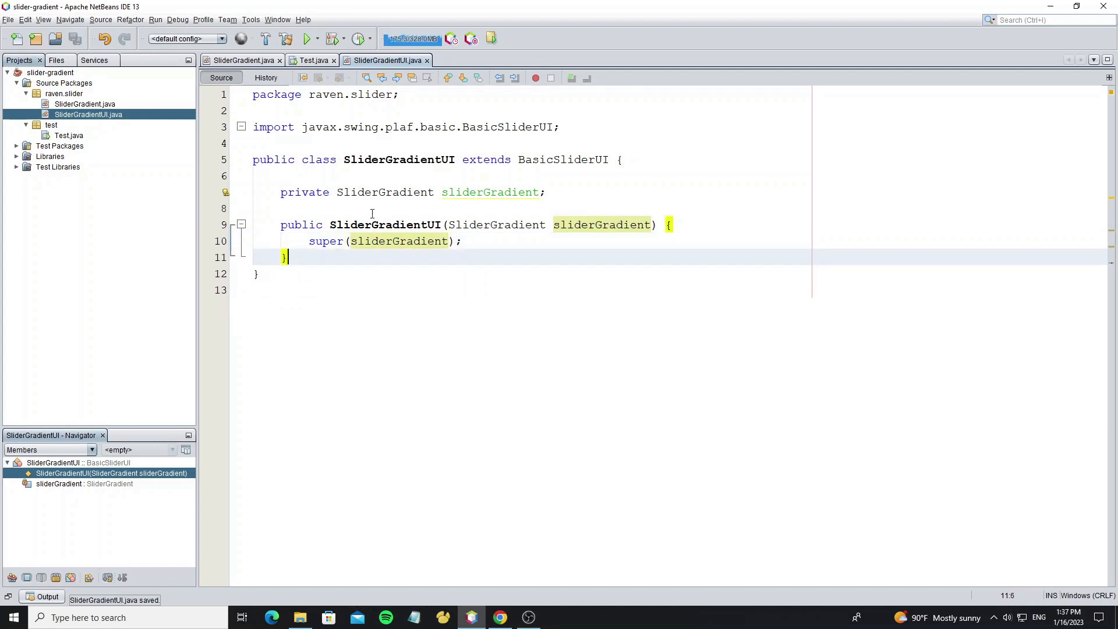
Add setUI(new SliderGradientUI(this)); to the SliderGradient constructor and save.
left_click(241, 60)
left_click(483, 191)
key("Return")
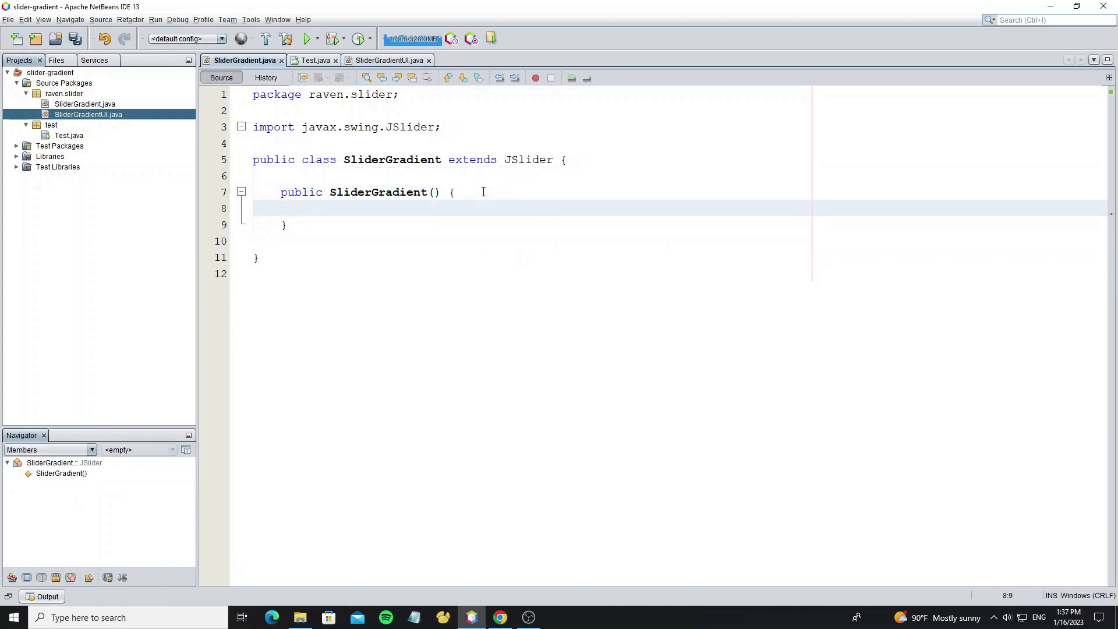
type("setu")
key("ctrl+space")
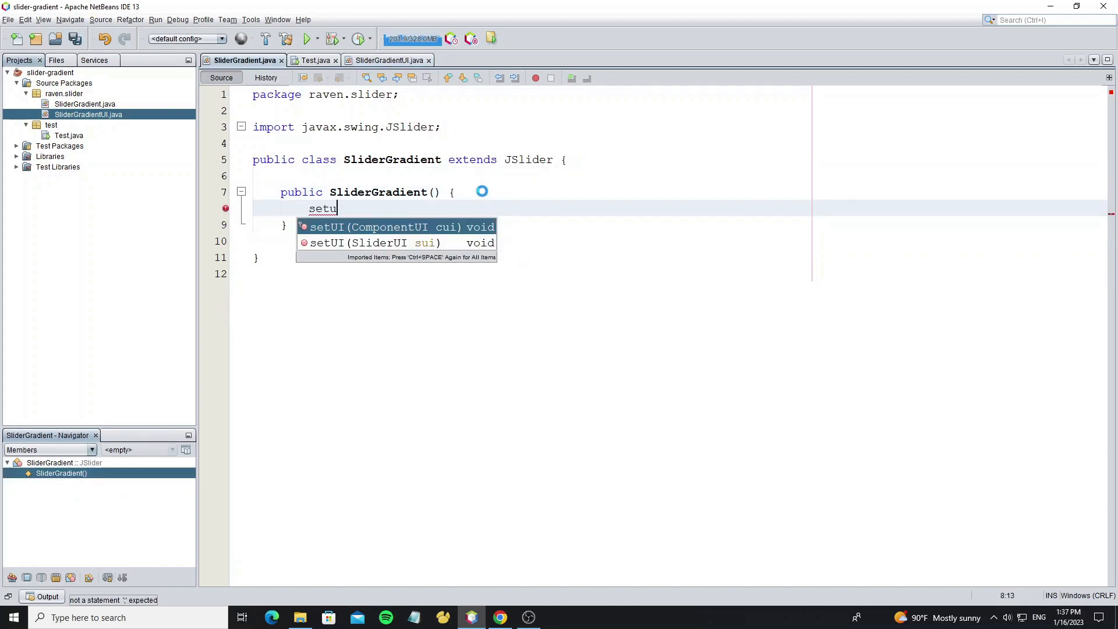
key("Return")
type("new Sli);")
key("ctrl+space")
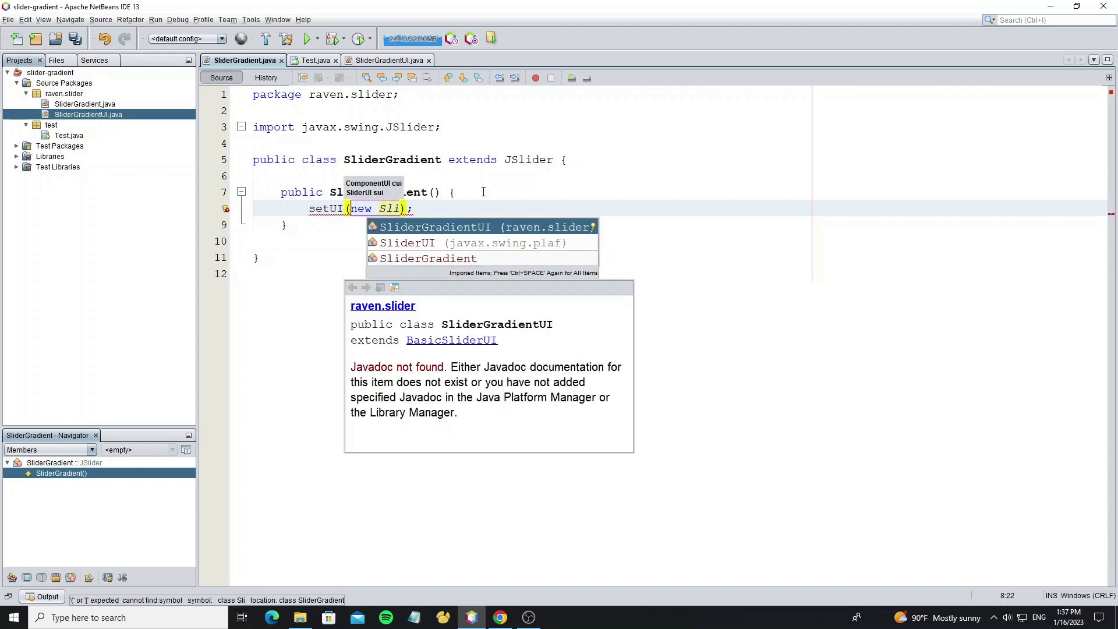
key("Return")
key("Return")
key("End")
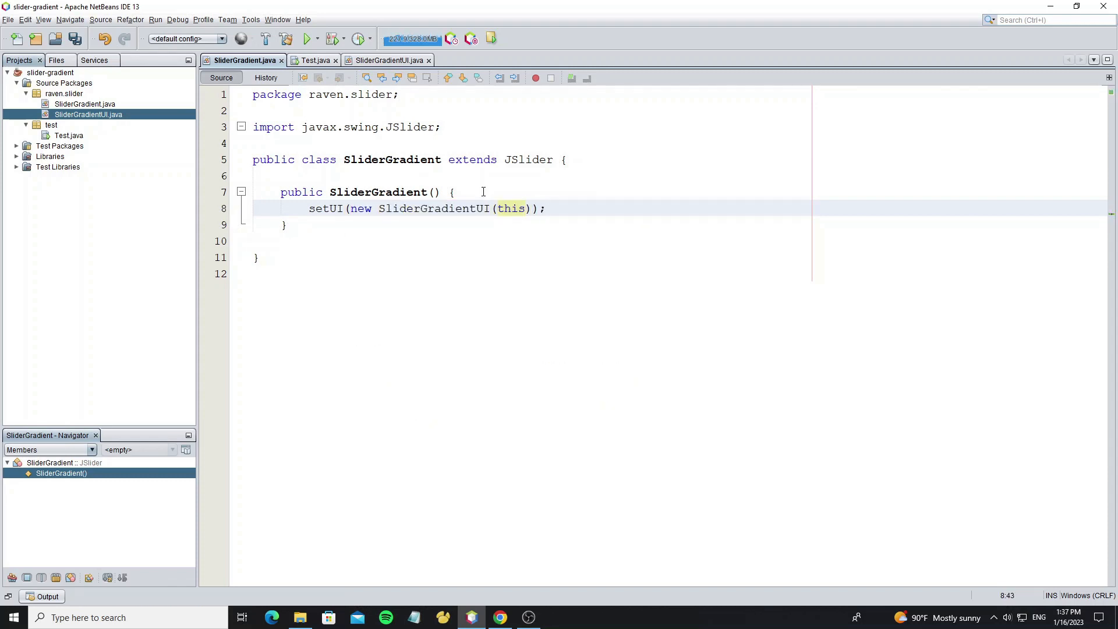
key("ctrl+s")
Run the Test form to preview the slider, then return to SliderGradientUI.java.
left_click(313, 60)
left_click(491, 39)
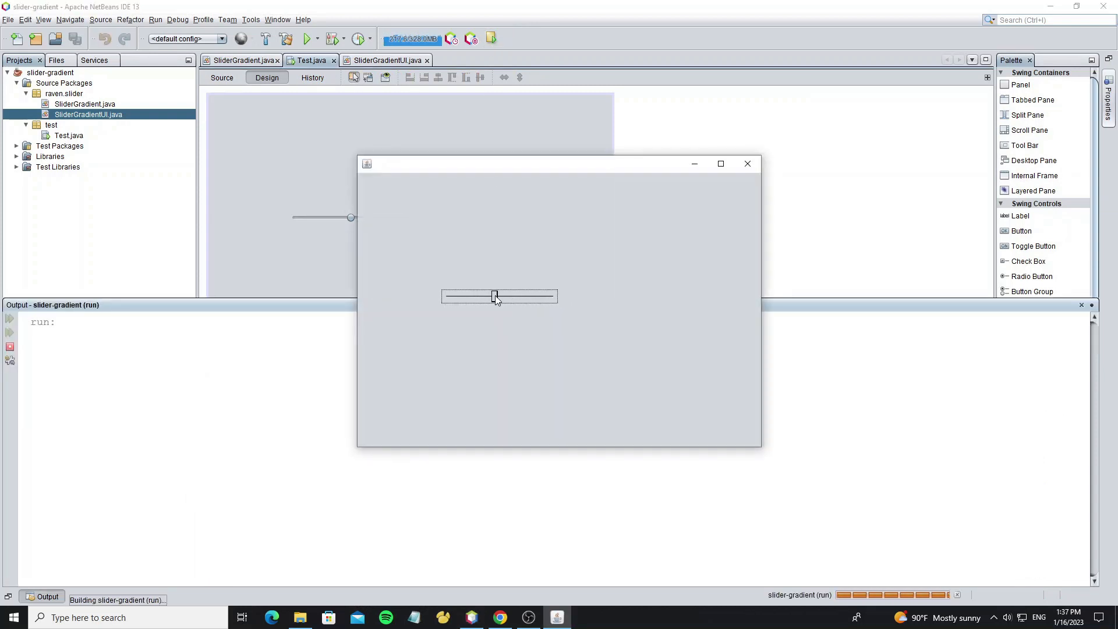
left_click(748, 165)
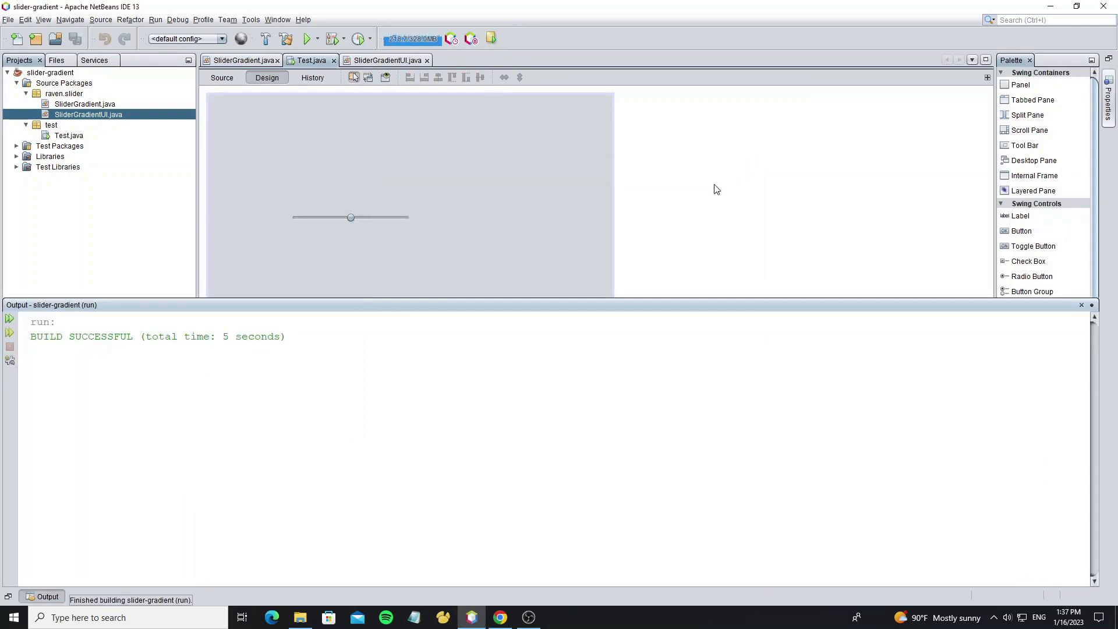
left_click(387, 61)
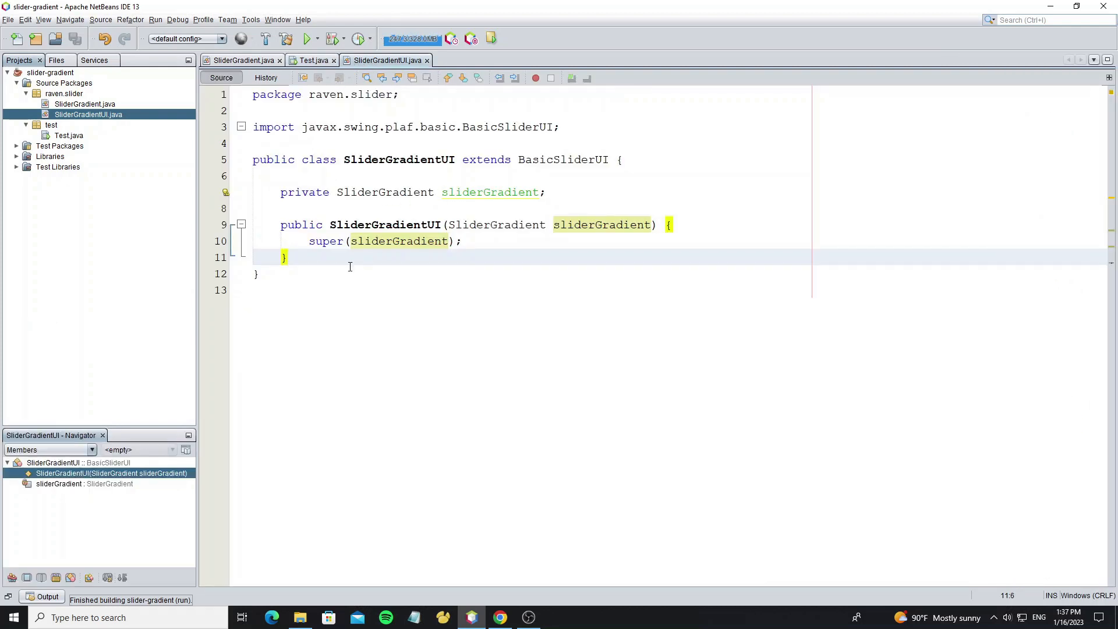
Override getThumbSize in SliderGradientUI to return new Dimension(25, 25).
key("Return")
key("Return")
key("Return")
key("ctrl+s")
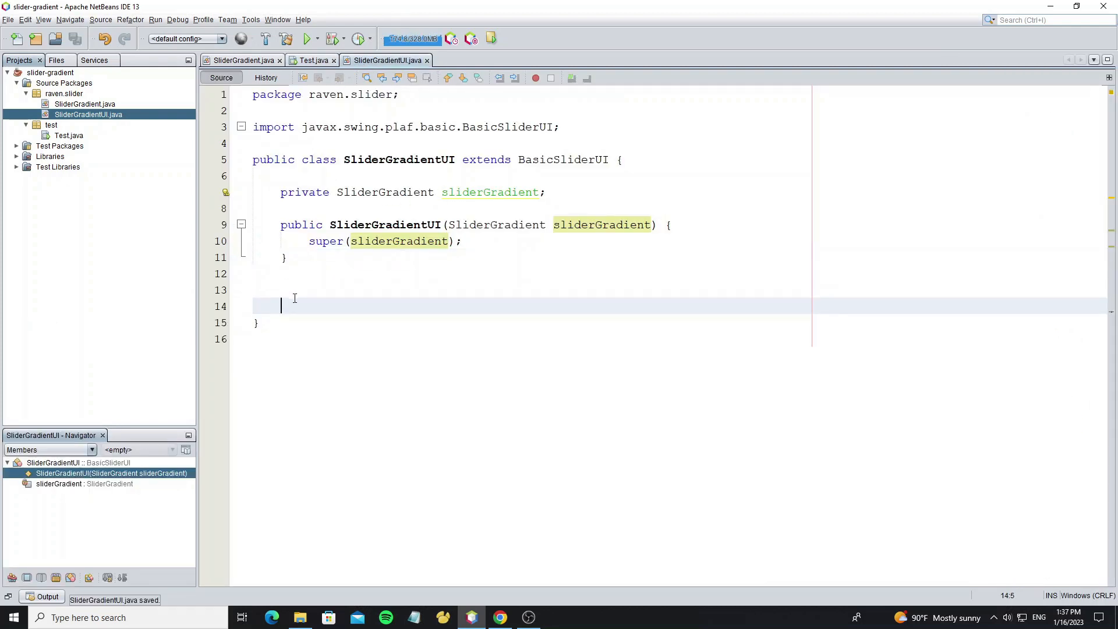
type("geth")
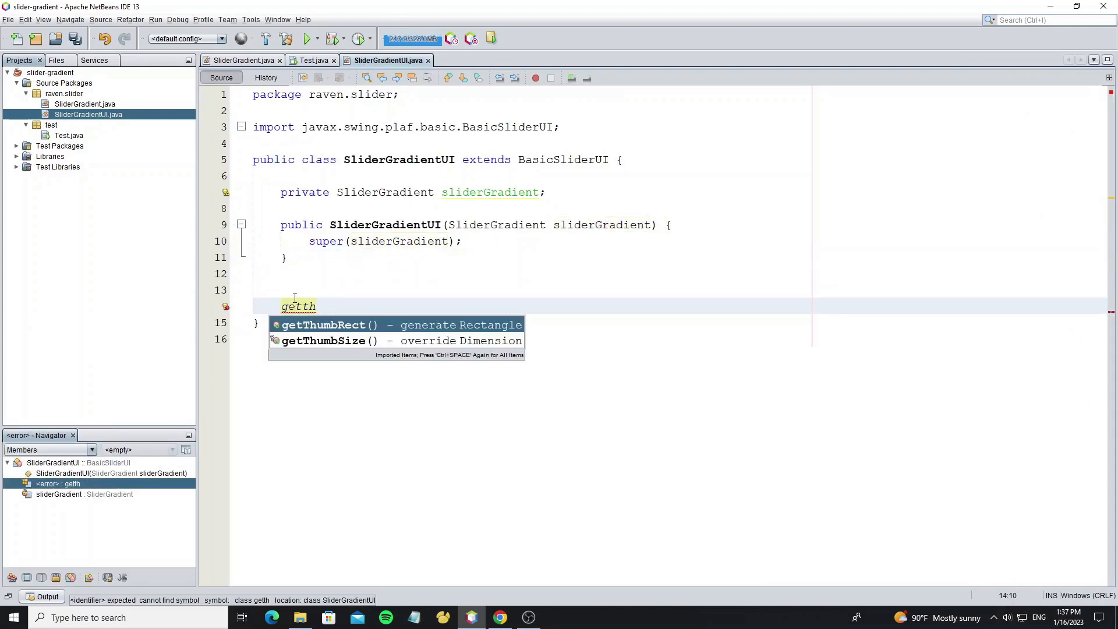
key("Down")
key("Return")
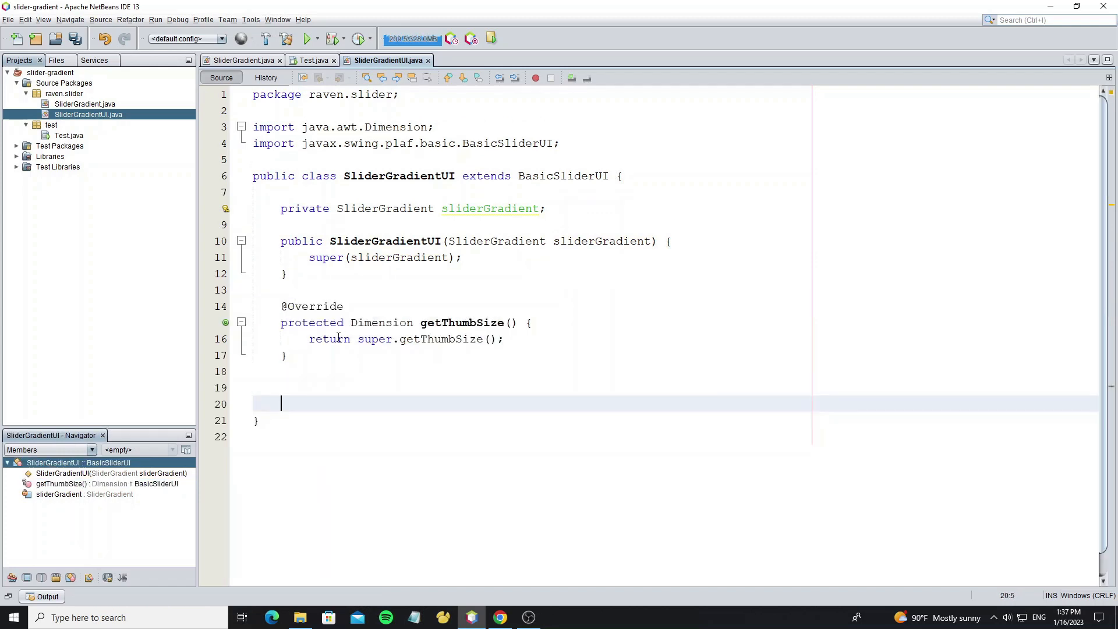
left_click_drag(358, 338, 496, 338)
key("BackSpace")
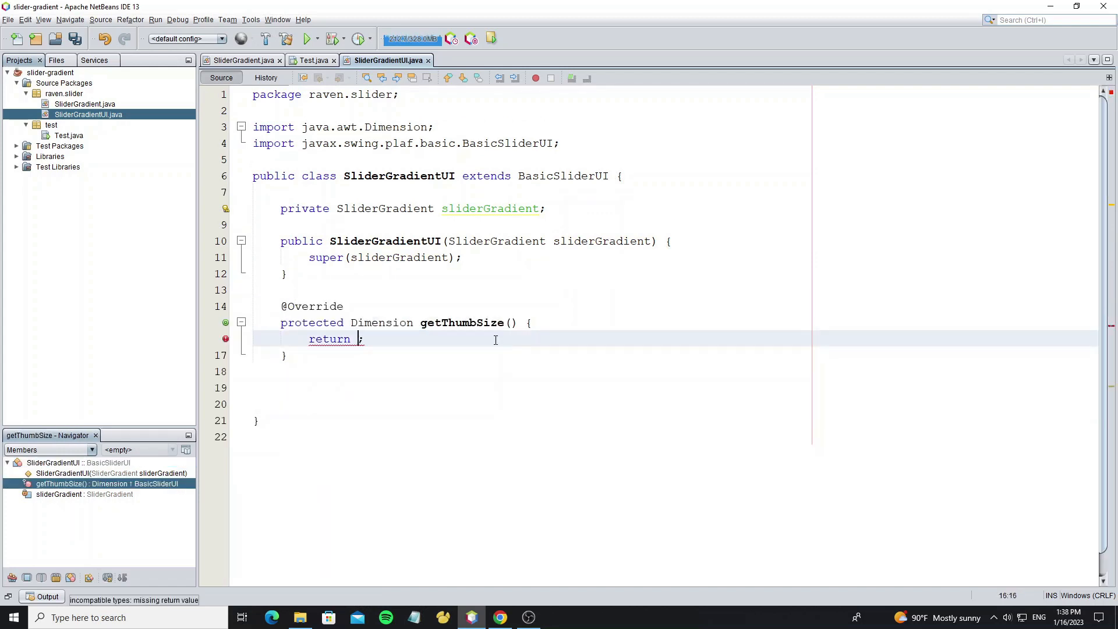
type("new Dimension")
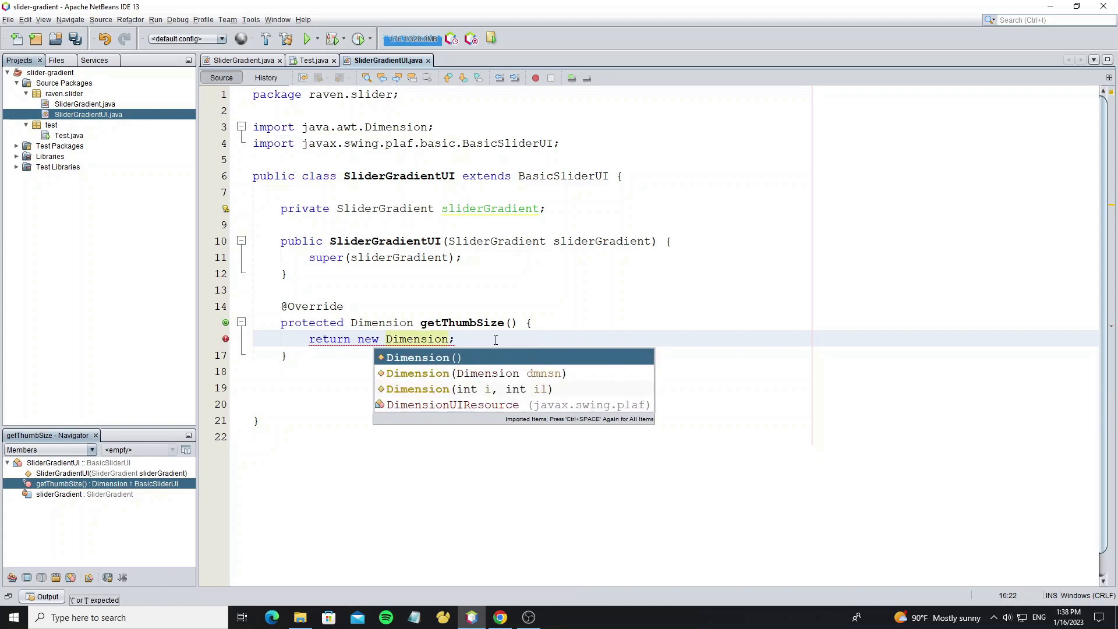
key("Down")
key("Down")
key("Return")
type("25")
key("Tab")
type("2")
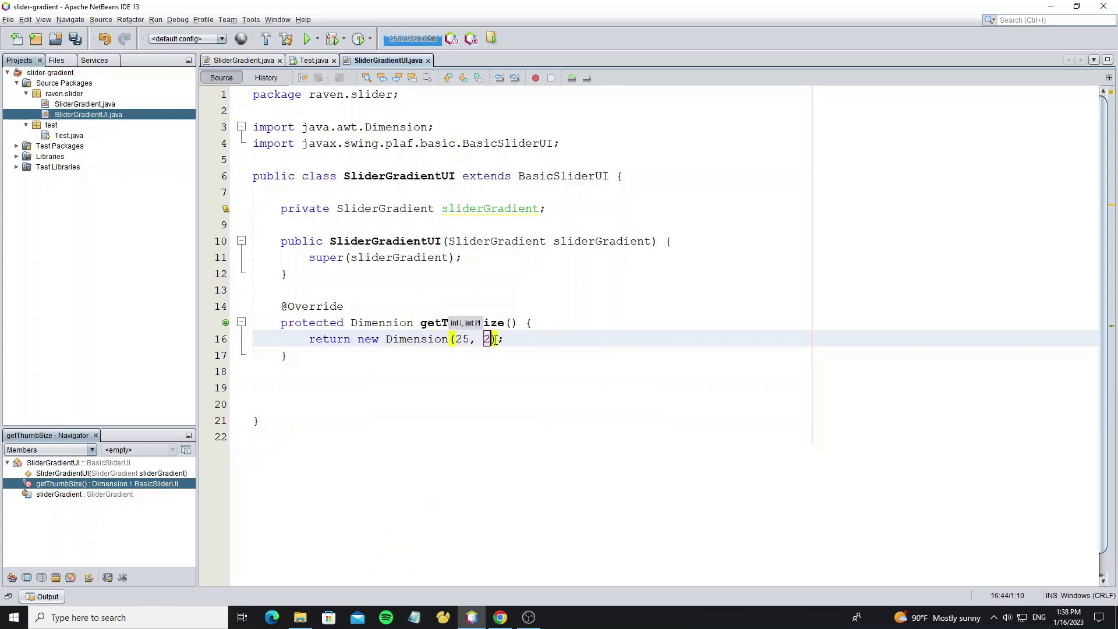
Run the project to see the larger thumb, then close the window and output panel.
key("Return")
left_click(306, 39)
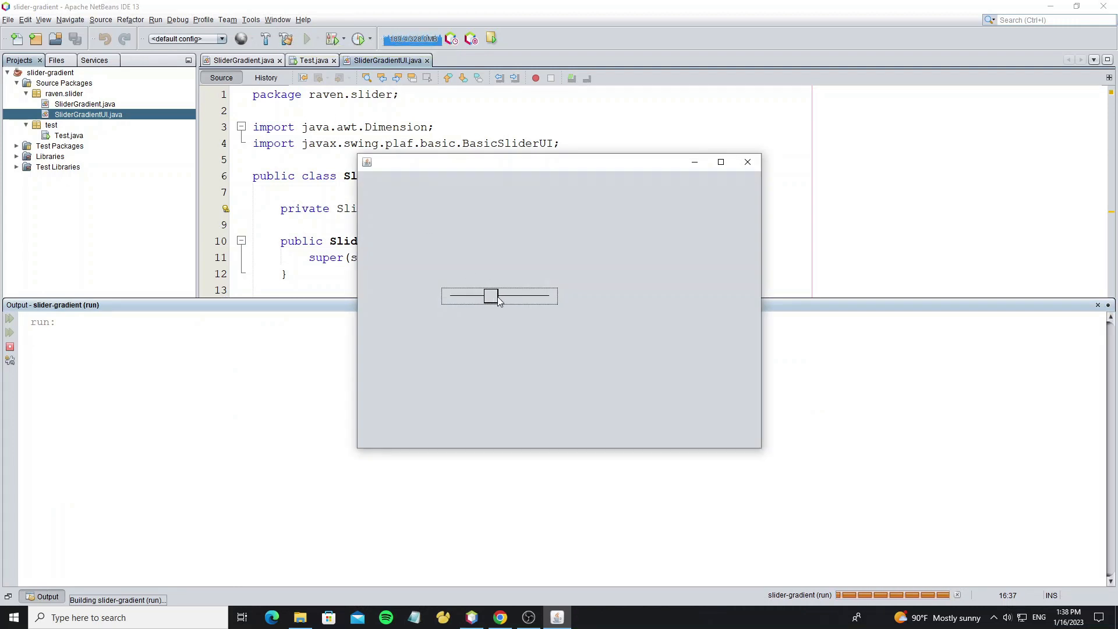
left_click(747, 163)
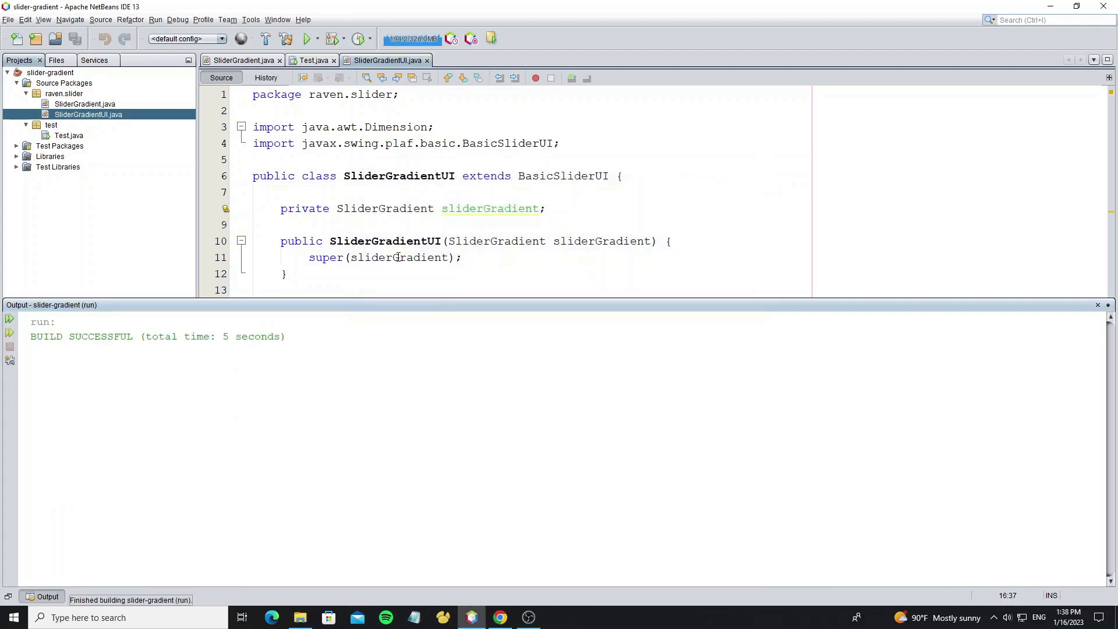
left_click(308, 384)
Override paintThumb in SliderGradientUI and remove the default super call.
left_click(307, 384)
key("ctrl+s")
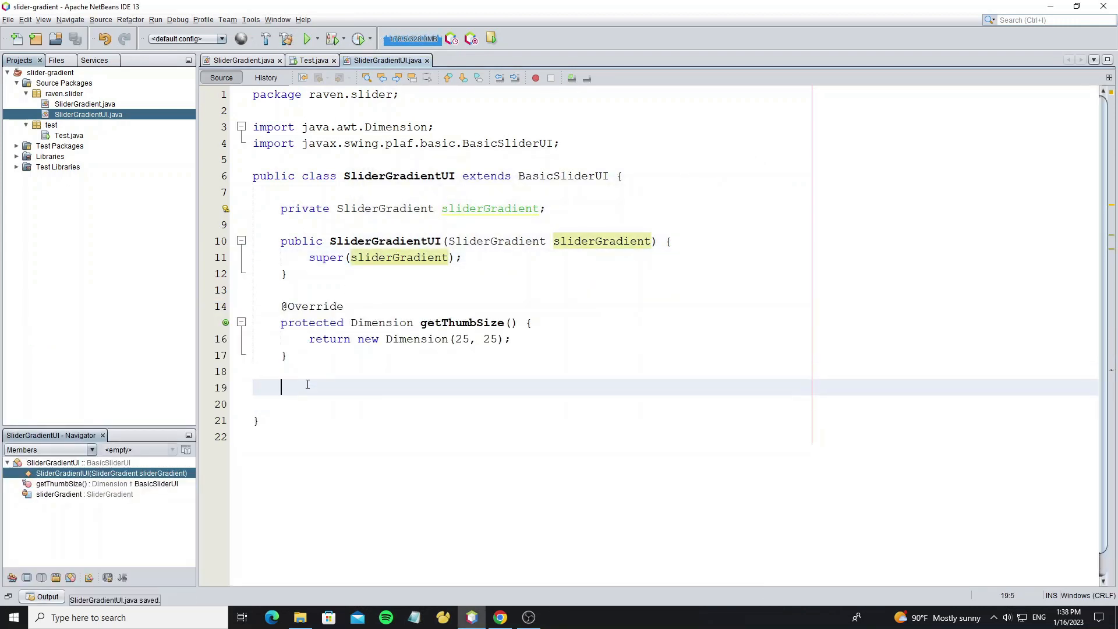
type("paint")
key("ctrl+space")
key("Return")
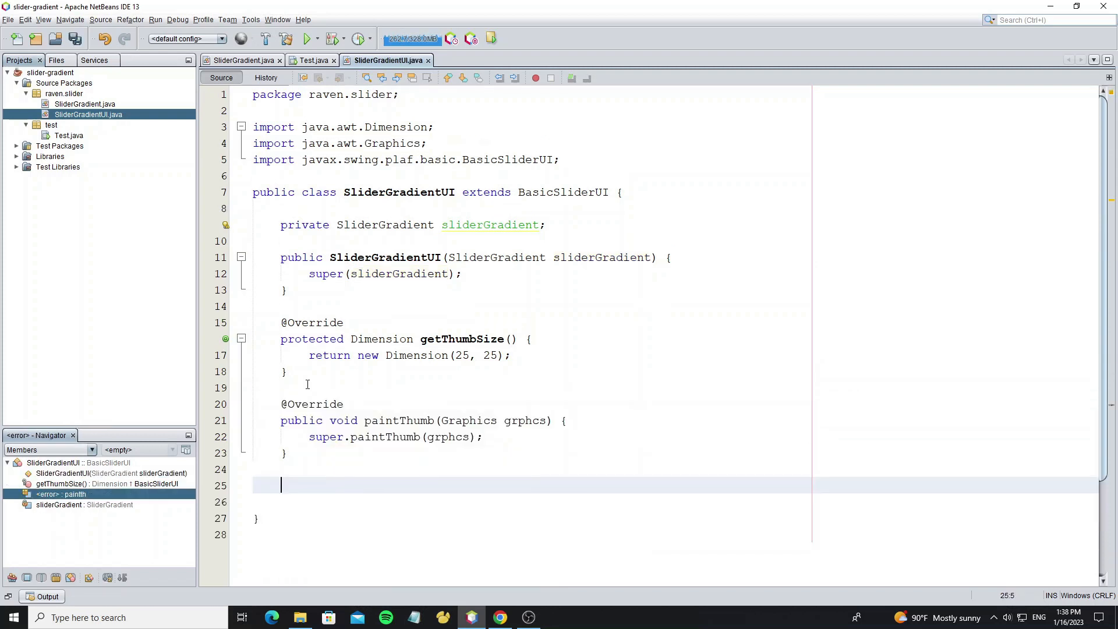
key("ctrl+e")
key("ctrl+e")
key("ctrl+e")
double_click(309, 437)
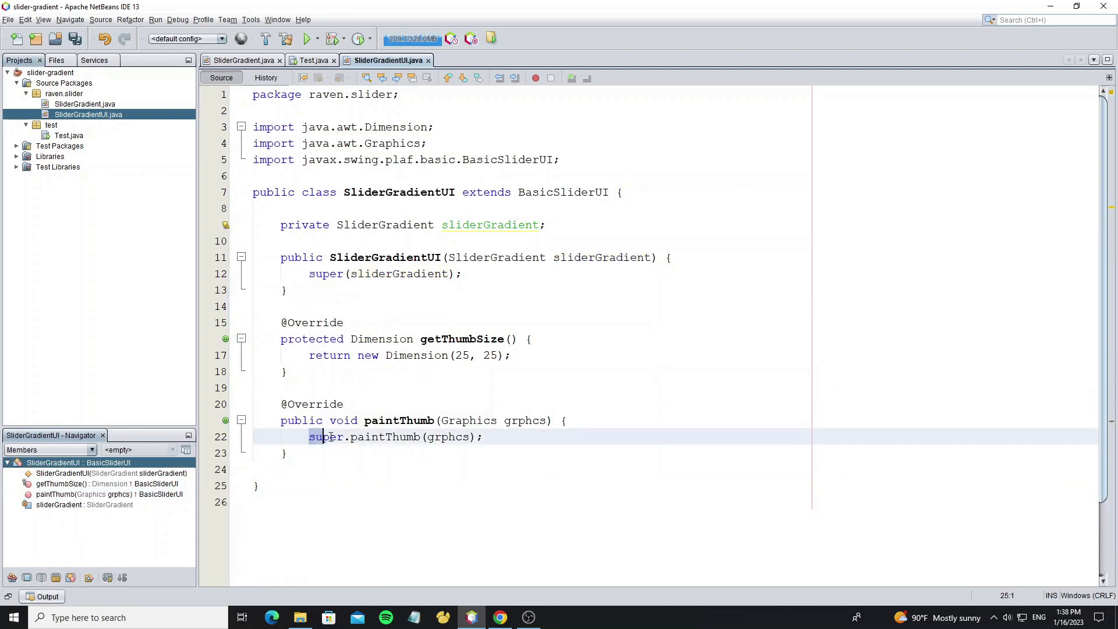
left_click_drag(309, 437, 486, 437)
key("BackSpace")
key("ctrl+s")
type("gr")
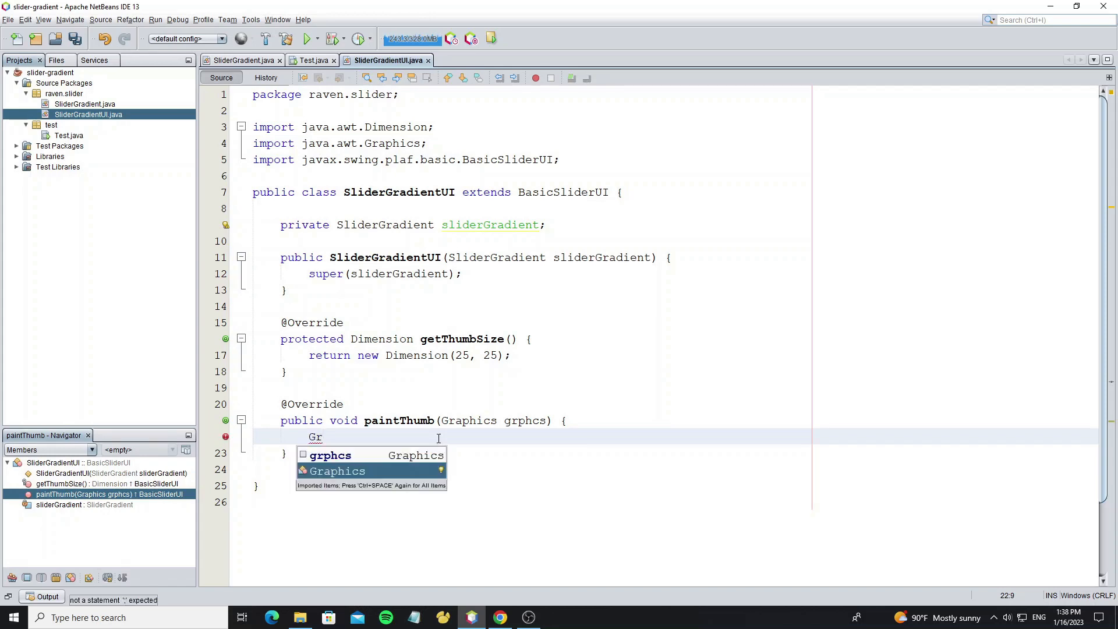
Create a Graphics2D copy g2 from the Graphics and dispose it at the end.
key("Return")
type("2")
key("Return")
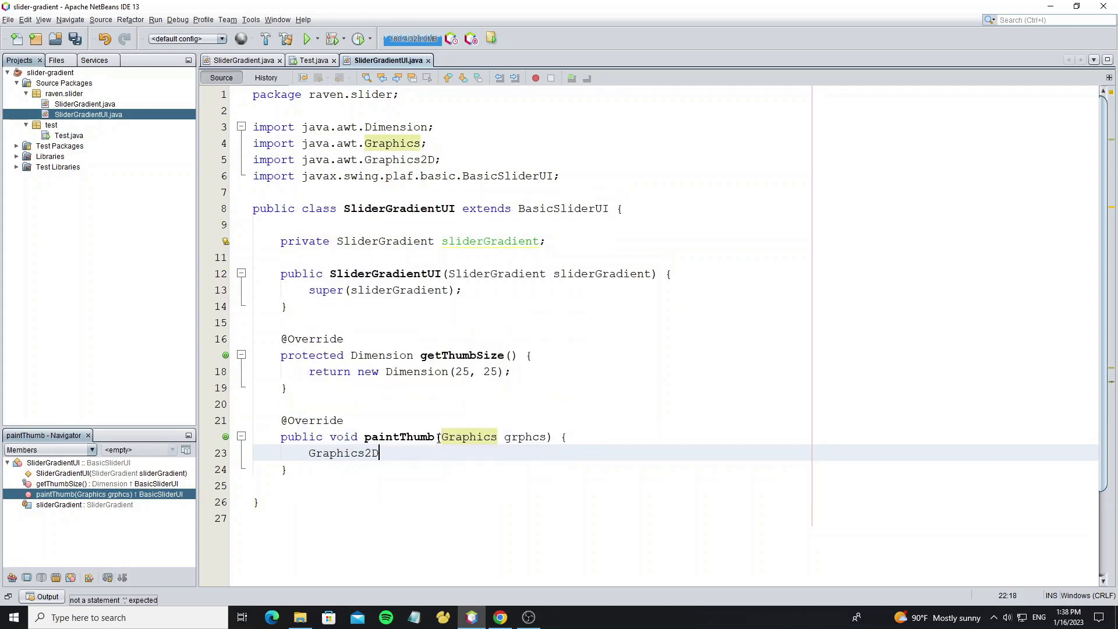
type("(Gra")
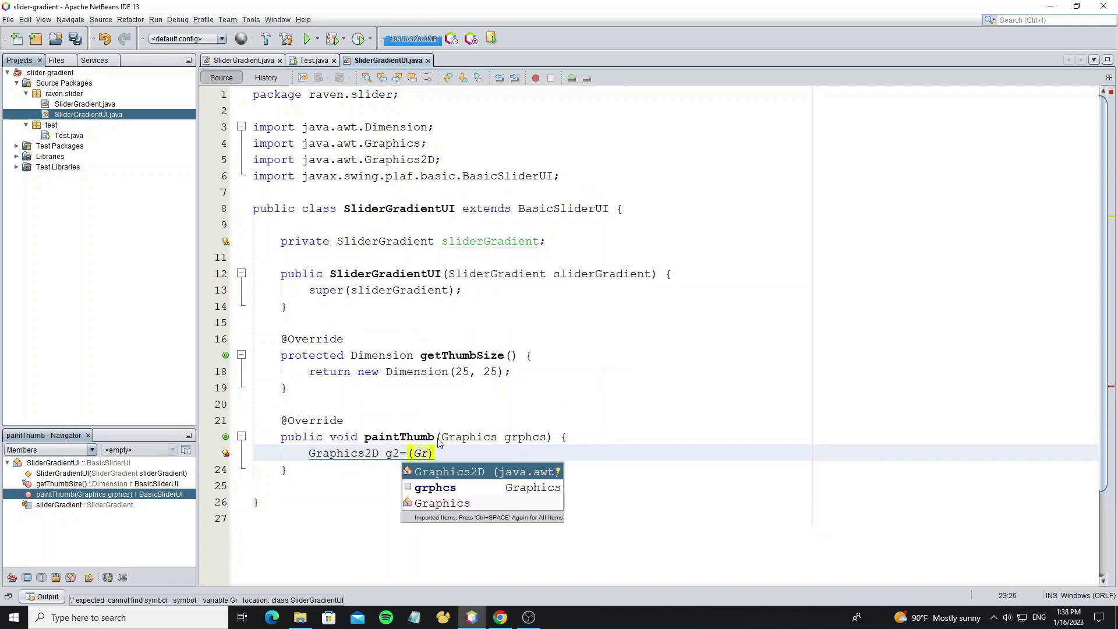
key("Return")
type(")grphcs.cre")
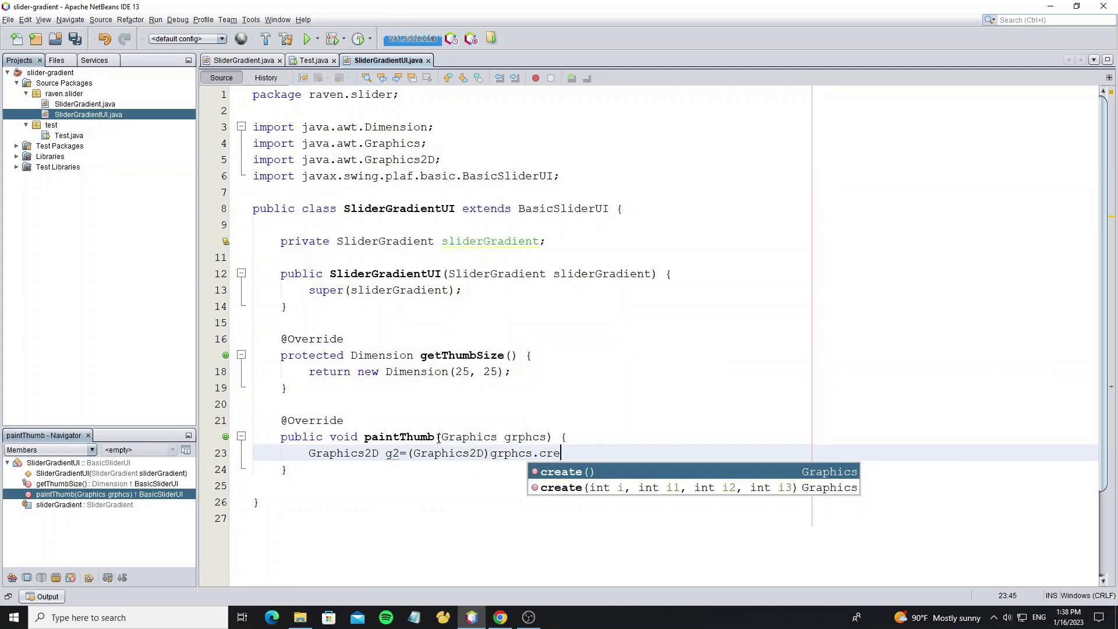
key("Return")
type(";")
key("Return")
key("Return")
type("g2")
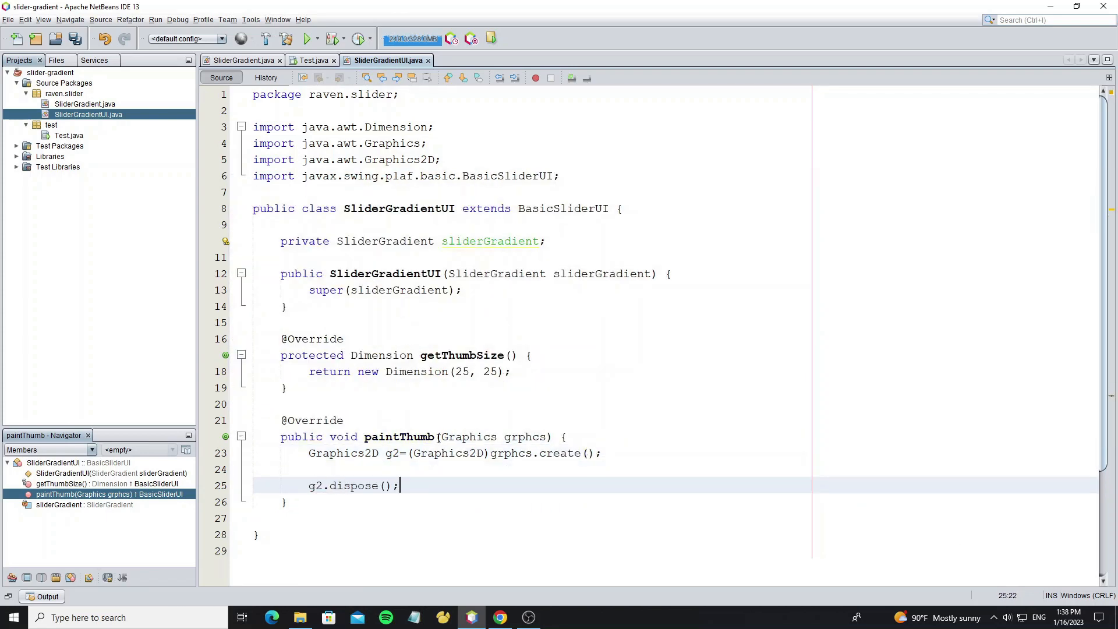
key("Up")
key("Return")
type("g2.setr")
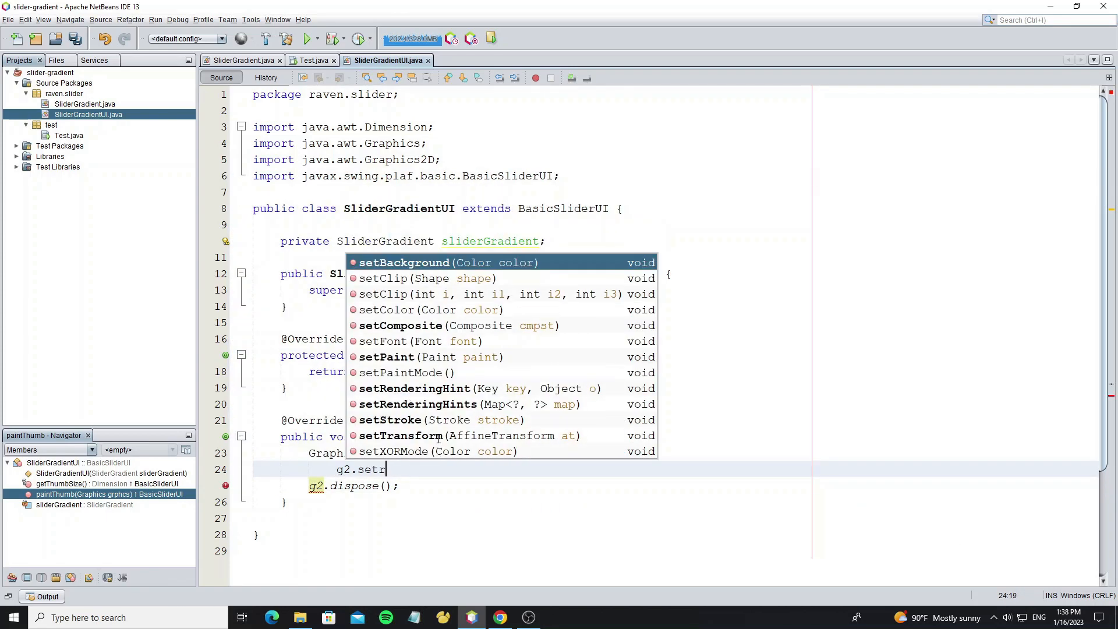
type("en")
Set g2's rendering hint KEY_ANTIALIASING to VALUE_ANTIALIAS_ON, reformat and save.
key("Return")
type("Renderingh, g2);")
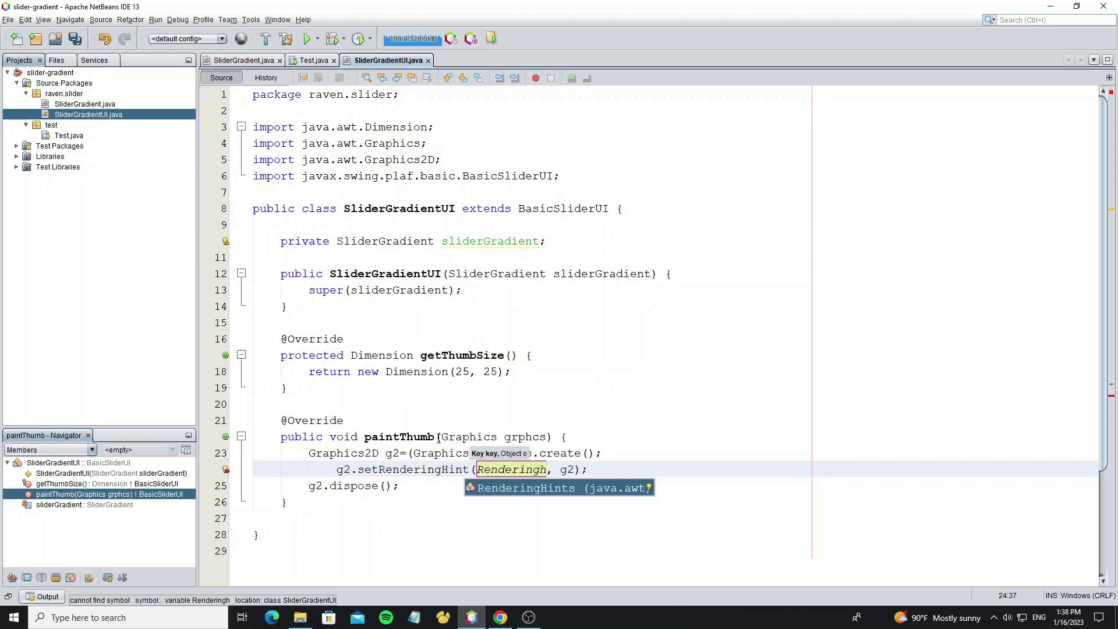
key("Return")
type(".ke")
key("Down")
key("Return")
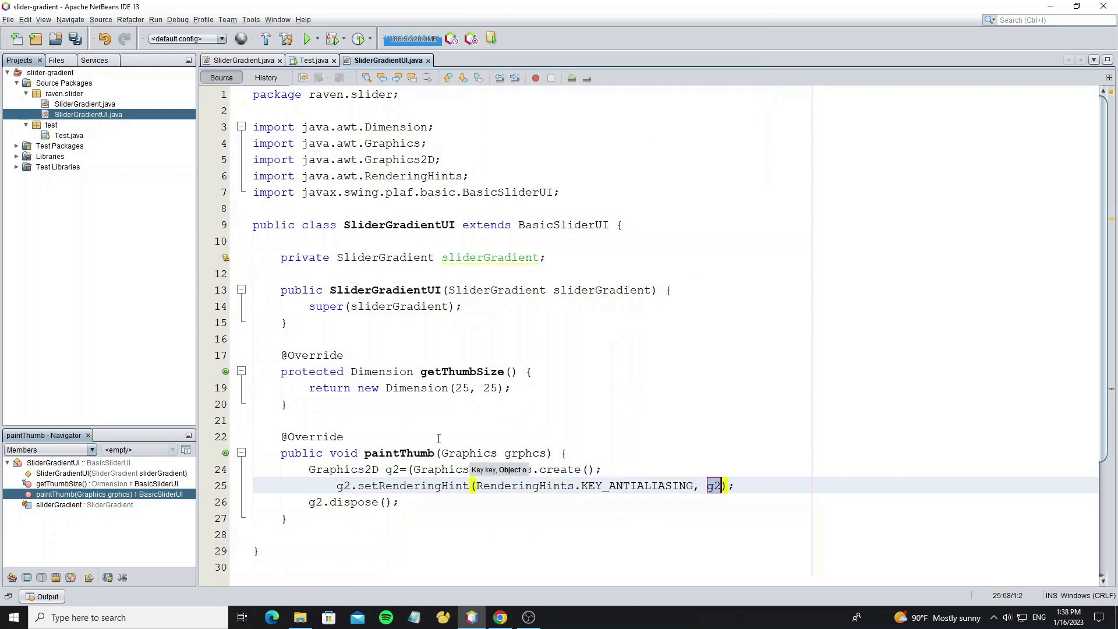
type("gh")
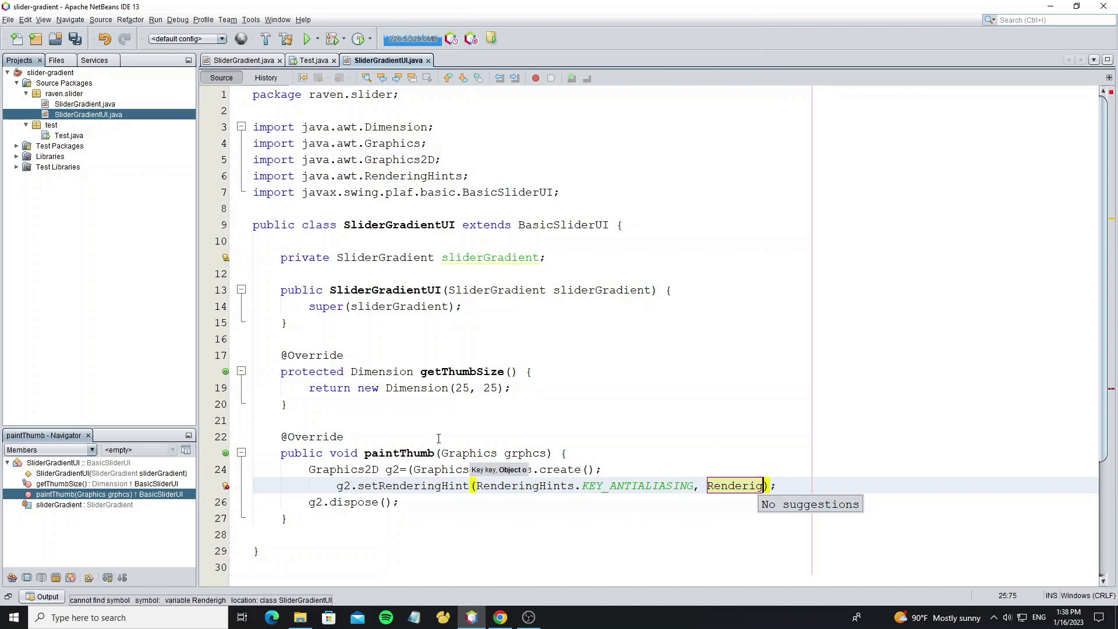
key("BackSpace")
key("BackSpace")
key("BackSpace")
type("ing")
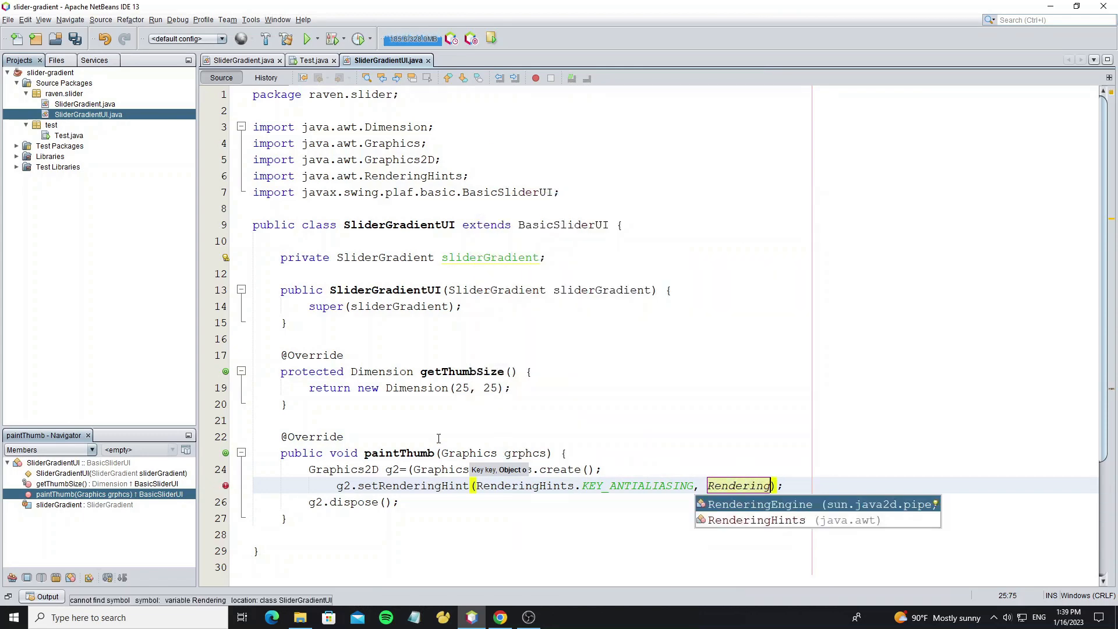
key("Down")
key("Return")
type(".va")
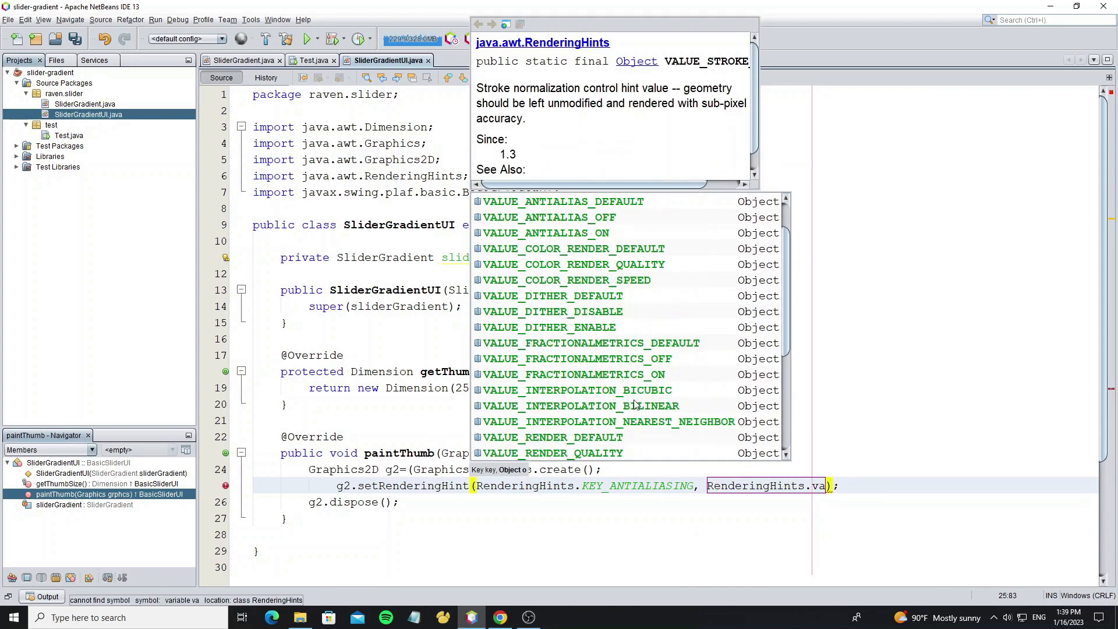
key("Down")
key("Down")
key("Return")
key("End")
key("alt+shift+f")
key("ctrl+s")
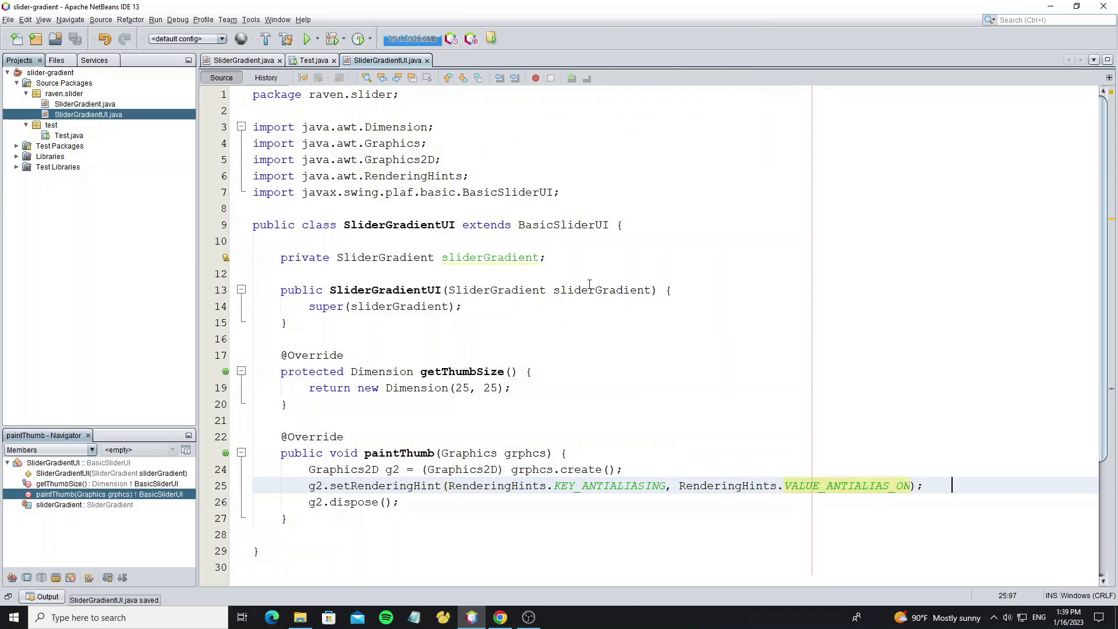
key("Return")
scroll(590, 284, "down", 3)
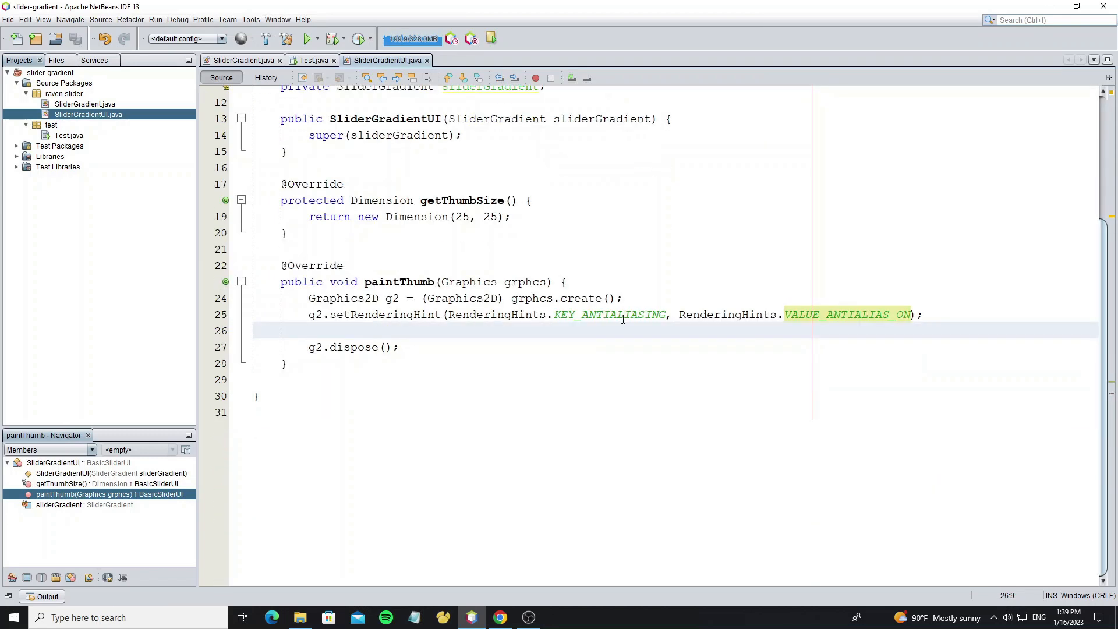
type("g2.tra")
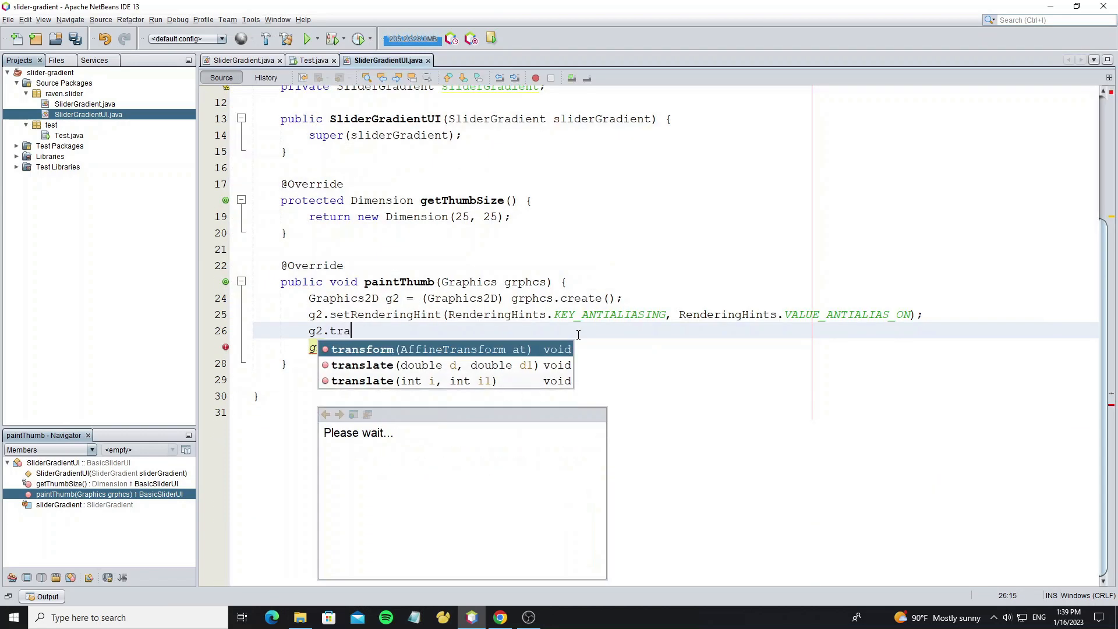
Add g2.translate(thumbRect.x, thumbRect.y) in paintThumb.
key("Down")
key("Return")
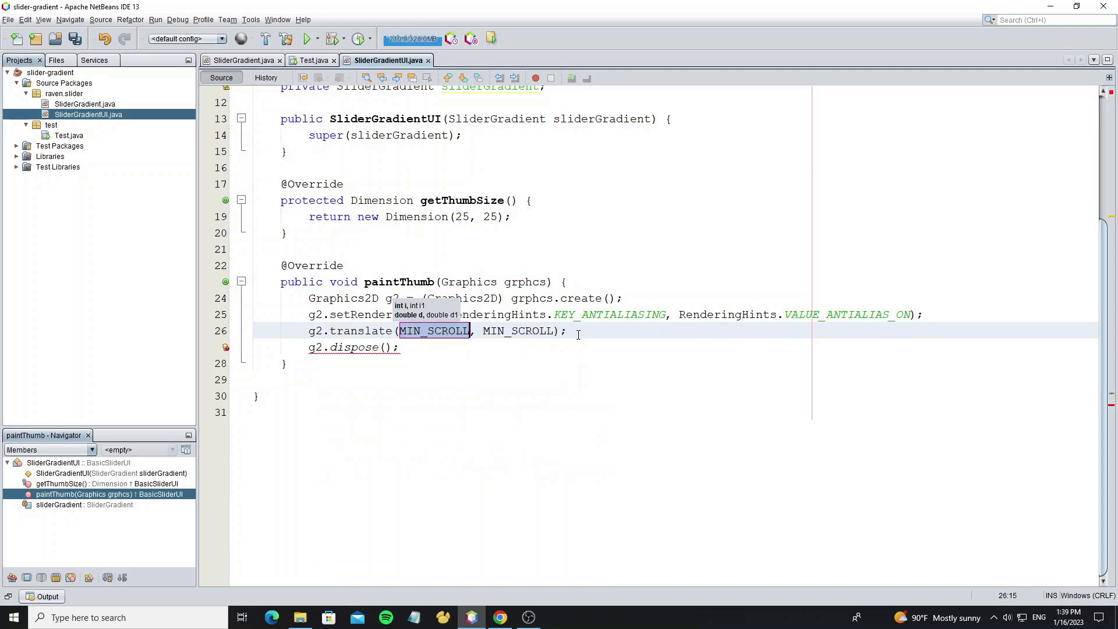
type("th")
key("Return")
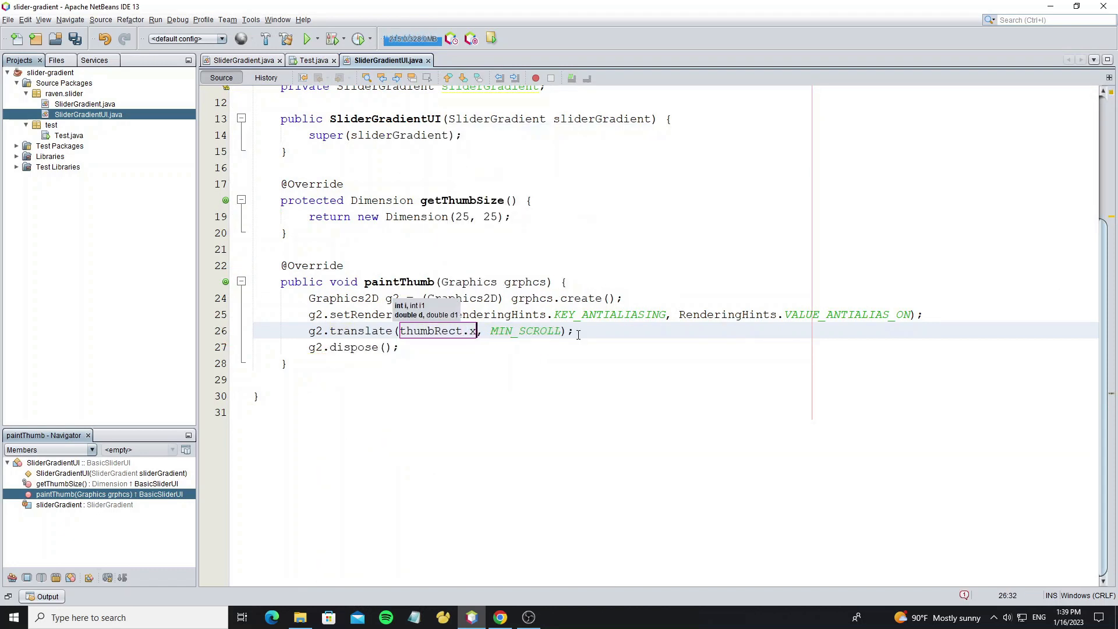
left_click(578, 333)
double_click(527, 330)
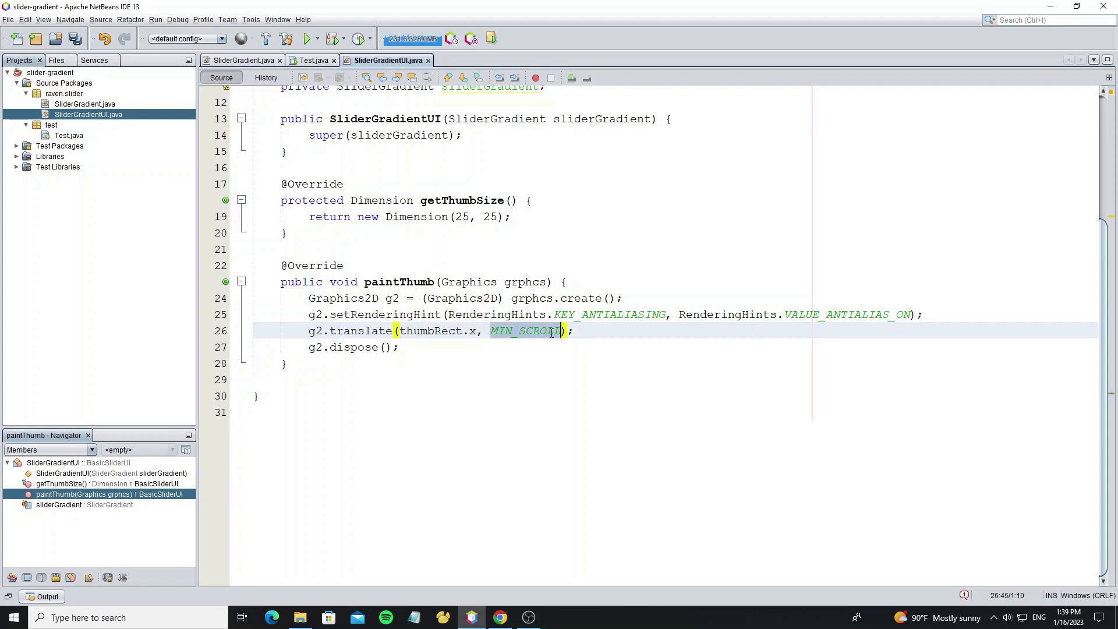
type("th")
key("Return")
type(".y")
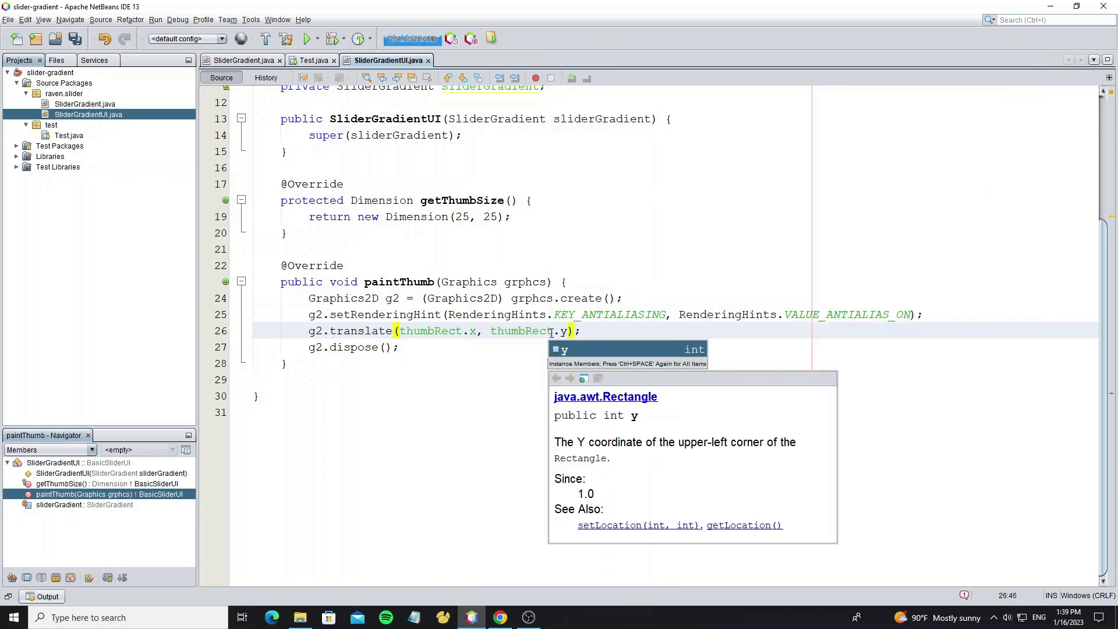
key("End")
key("Return")
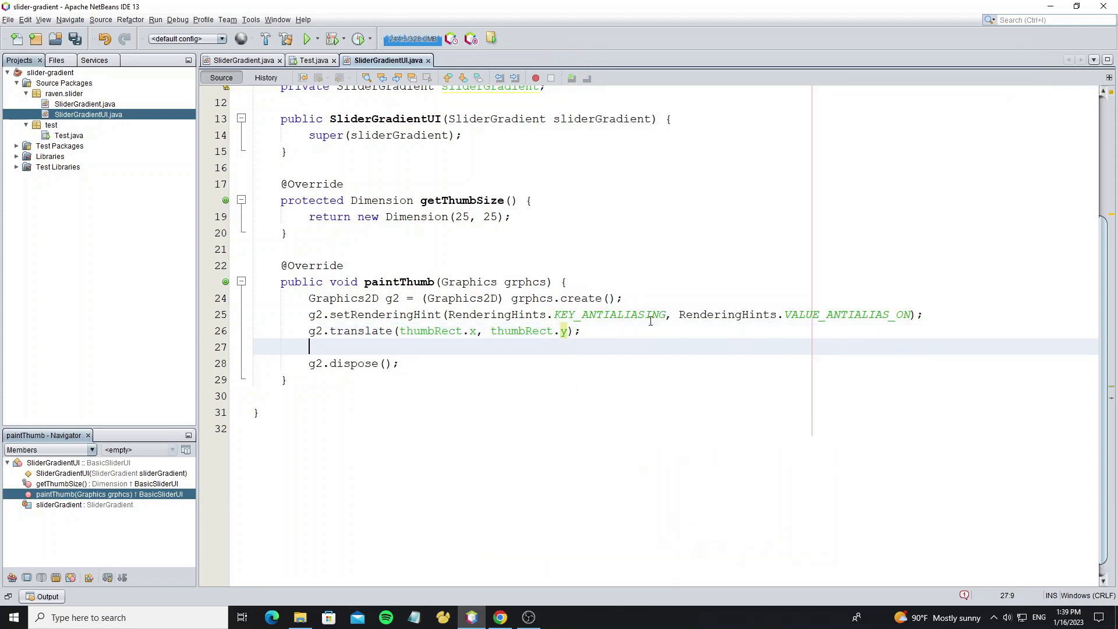
type("g2.fi")
Fill a new Ellipse2D.Double(0, 0, thumbRect.width, thumbRect.height) with g2.
key("Return")
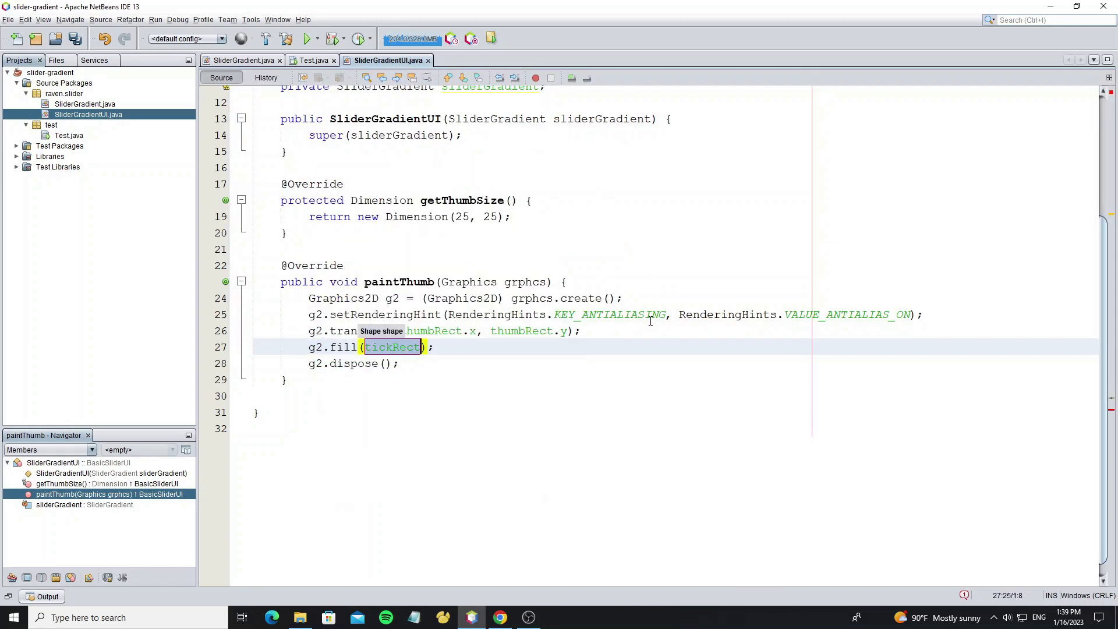
type("new Ell")
key("ctrl+space")
key("Return")
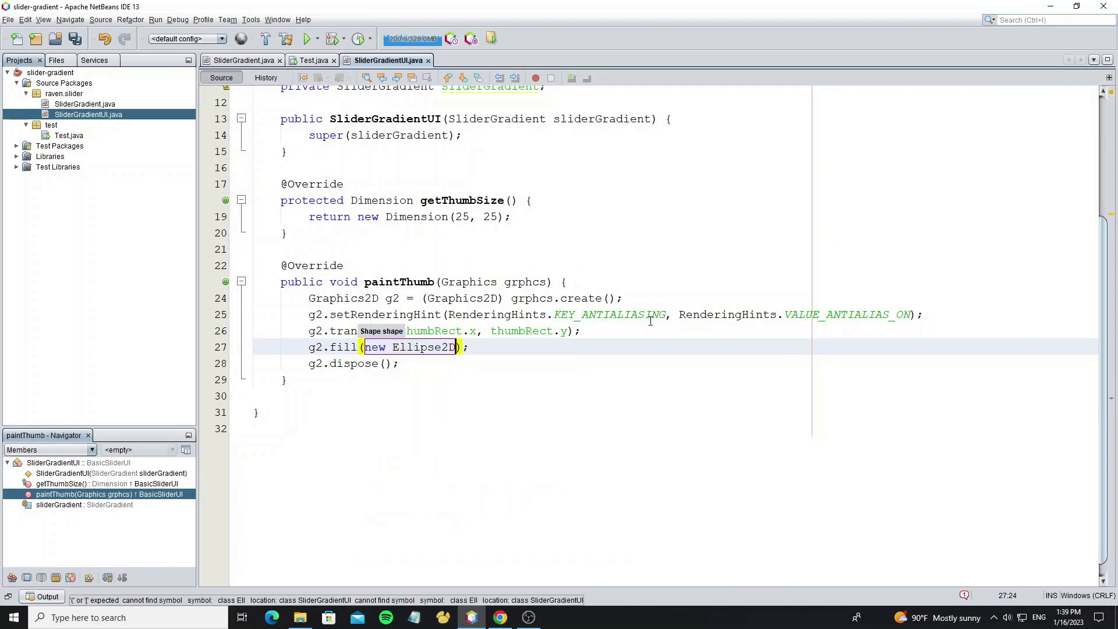
type(".do")
key("Down")
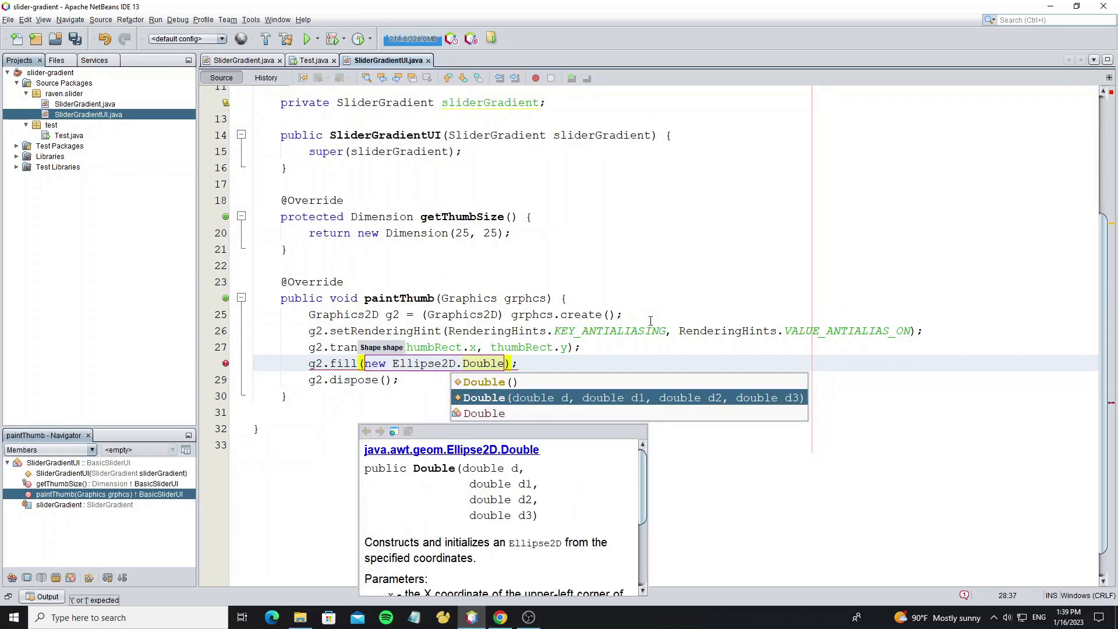
key("Return")
key("Tab")
type("0")
key("Tab")
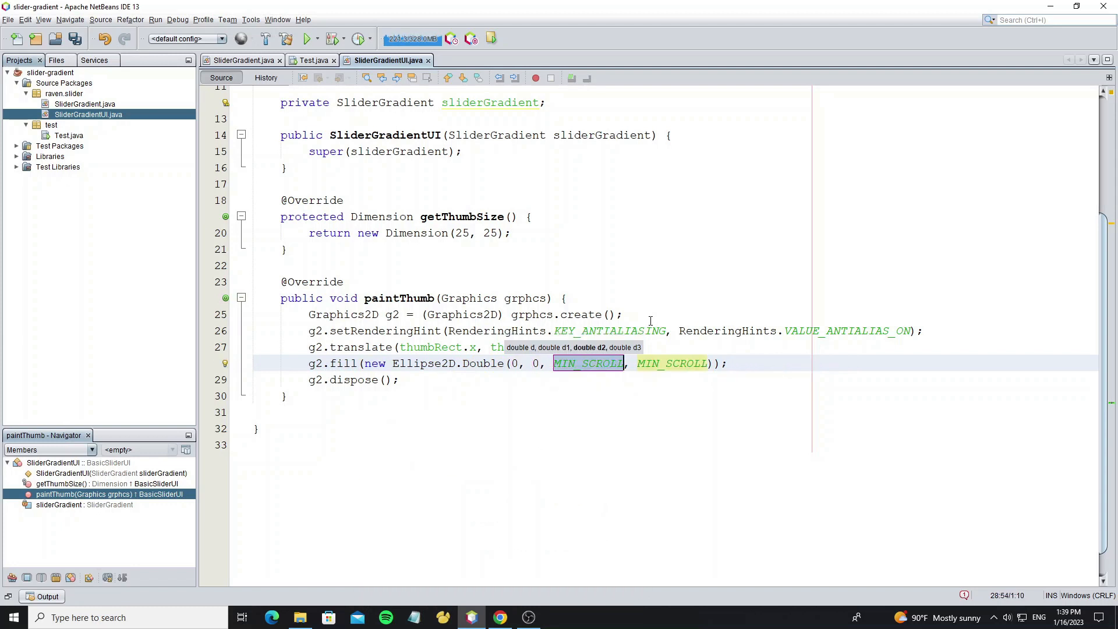
type("th")
key("Return")
type(".w")
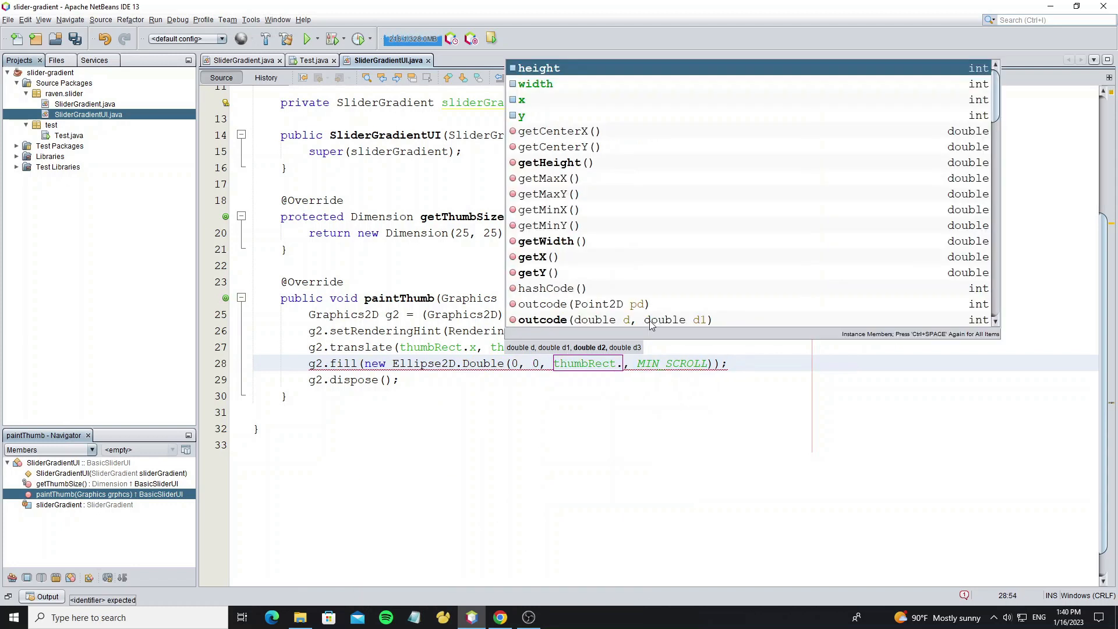
key("Return")
key("Tab")
type("th")
key("Return")
type(".h")
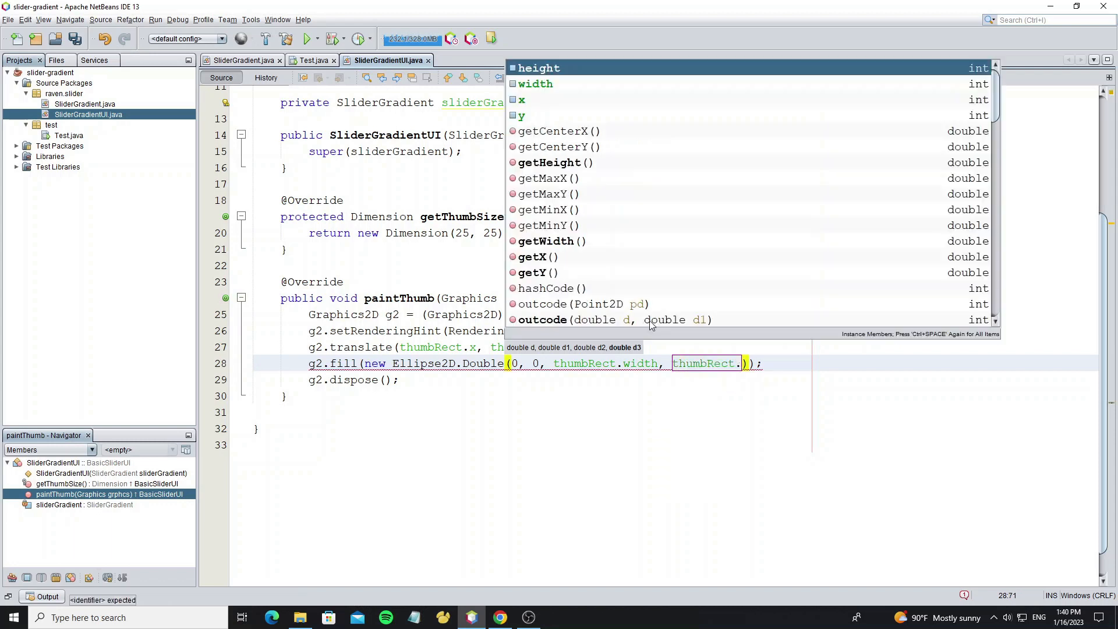
key("Return")
key("Return")
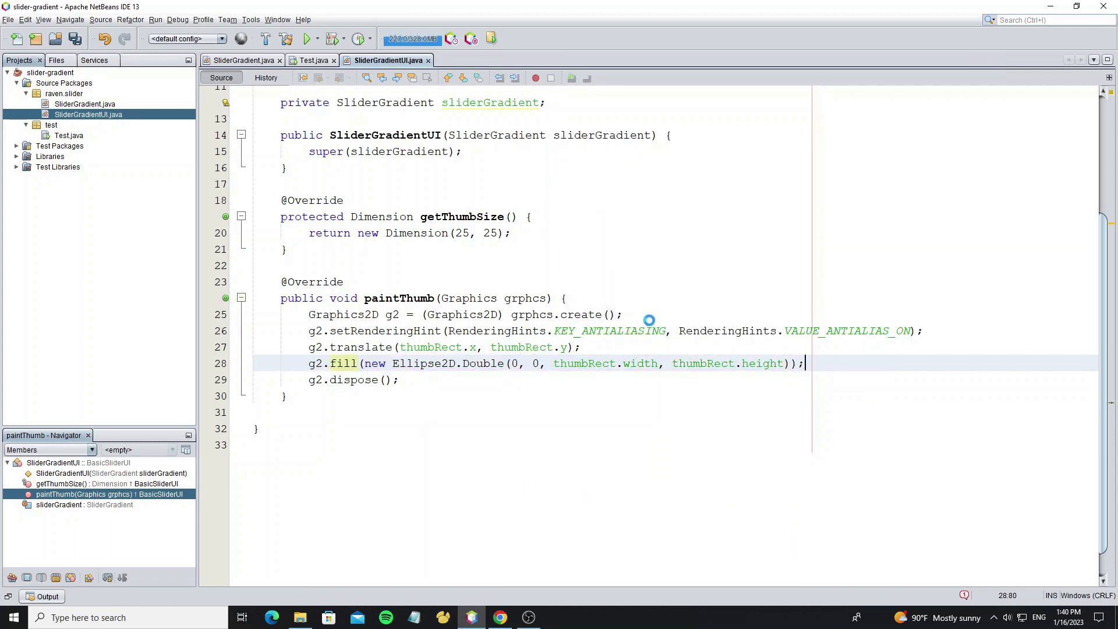
Run the project to see the round thumb, then close the test window.
key("shift+F6")
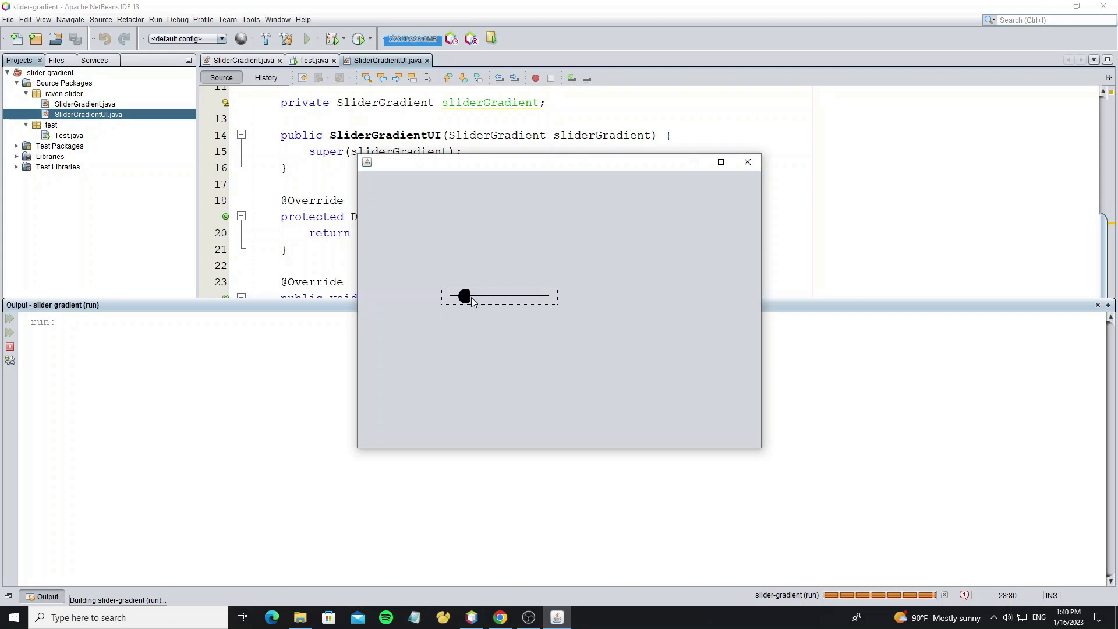
left_click(748, 161)
key("shift+Escape")
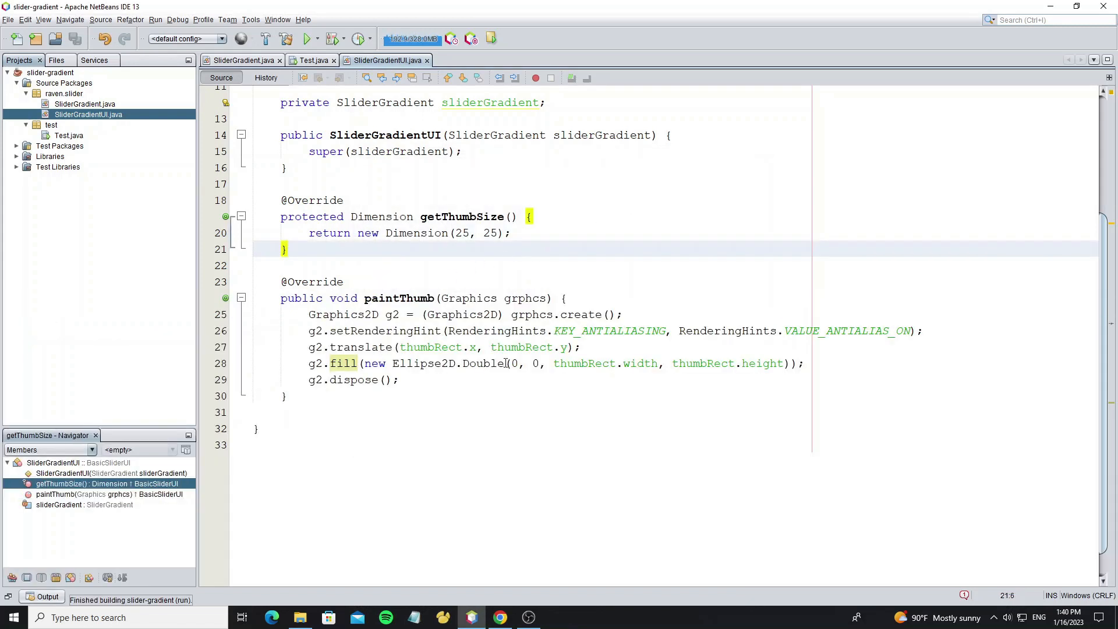
Start a g2.setPaint line below translate using the float-coordinate GradientPaint constructor.
left_click(587, 344)
key("Return")
type("g2")
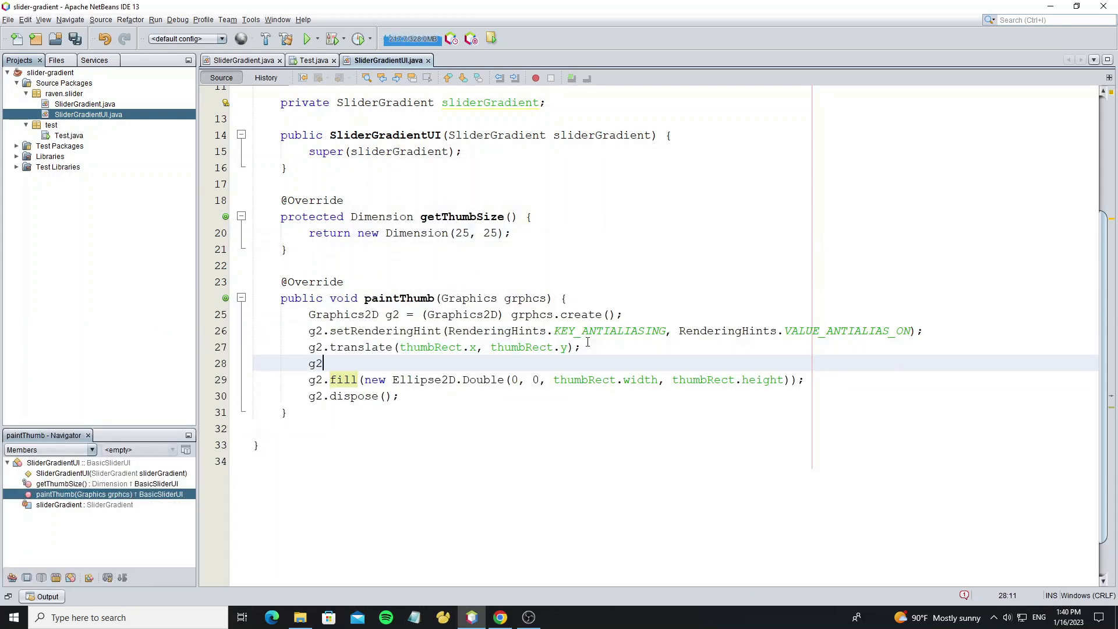
type(".setpa")
key("Return")
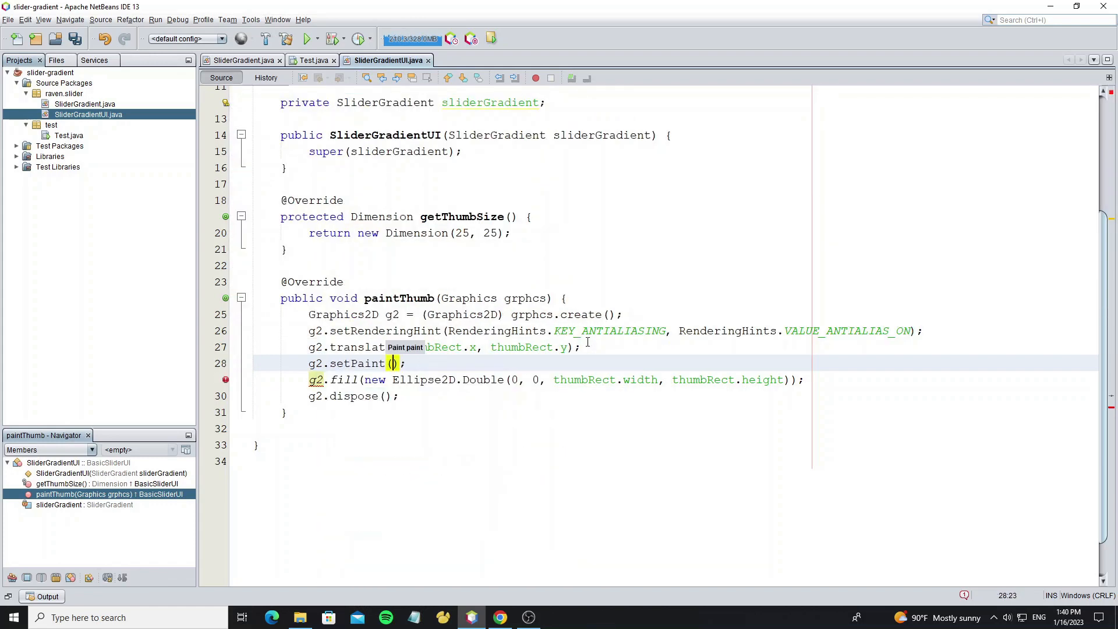
type("ra")
key("Return")
key("Down")
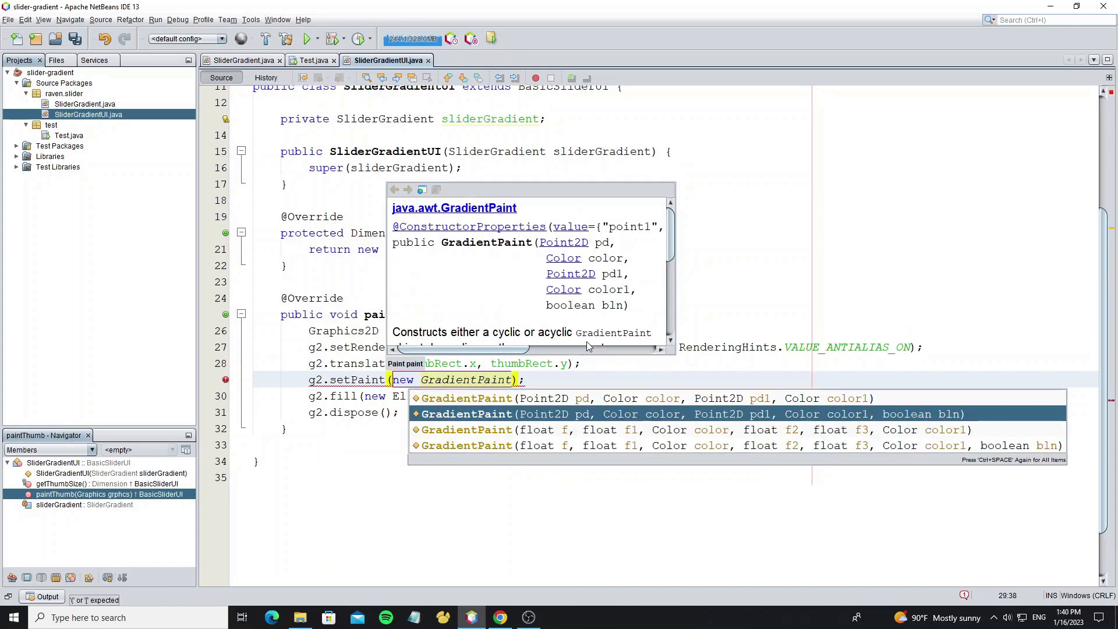
key("Down")
key("Return")
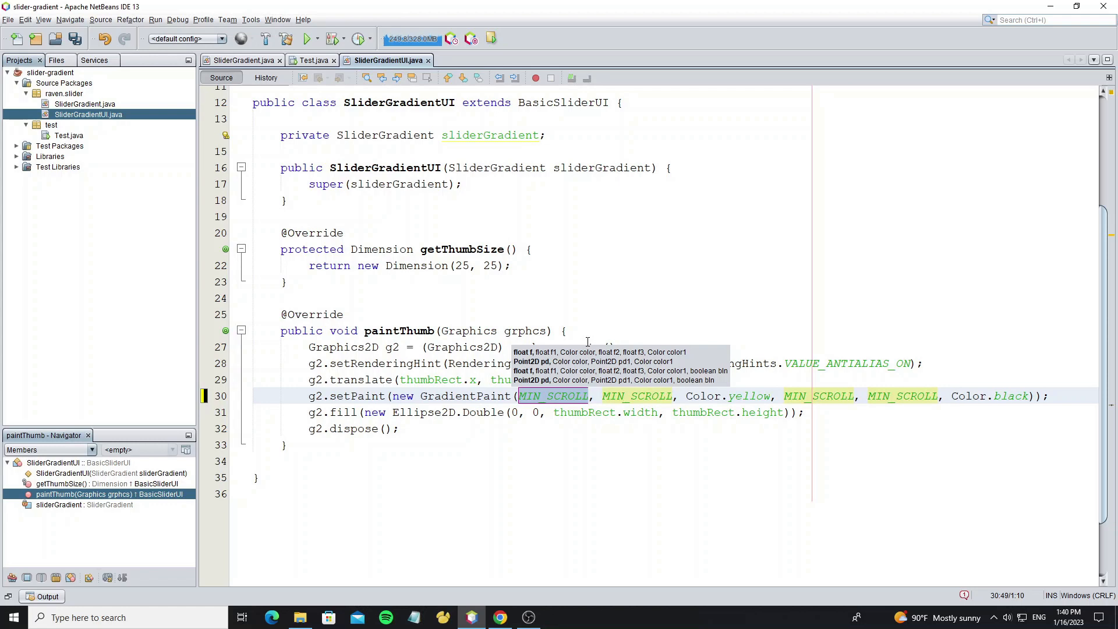
type("0")
Fill the gradient: Color(237,237,237) at 0,0 to a new Color at thumbRect.width, thumbRect.height.
key("Tab")
type("0")
key("Tab")
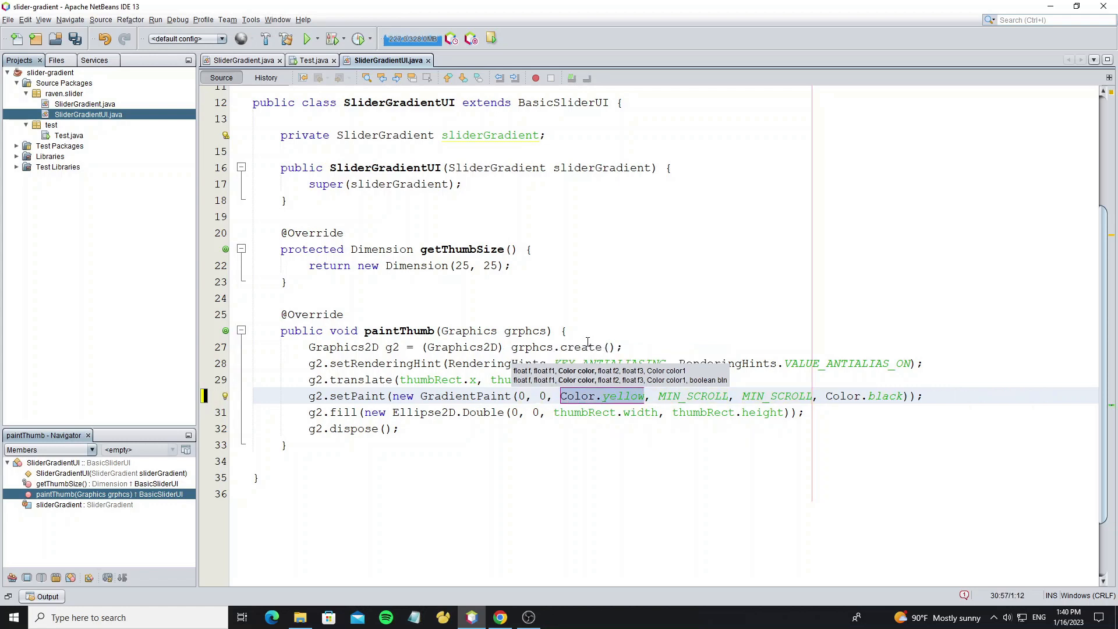
type("new Colo")
key("ctrl+space")
key("Return")
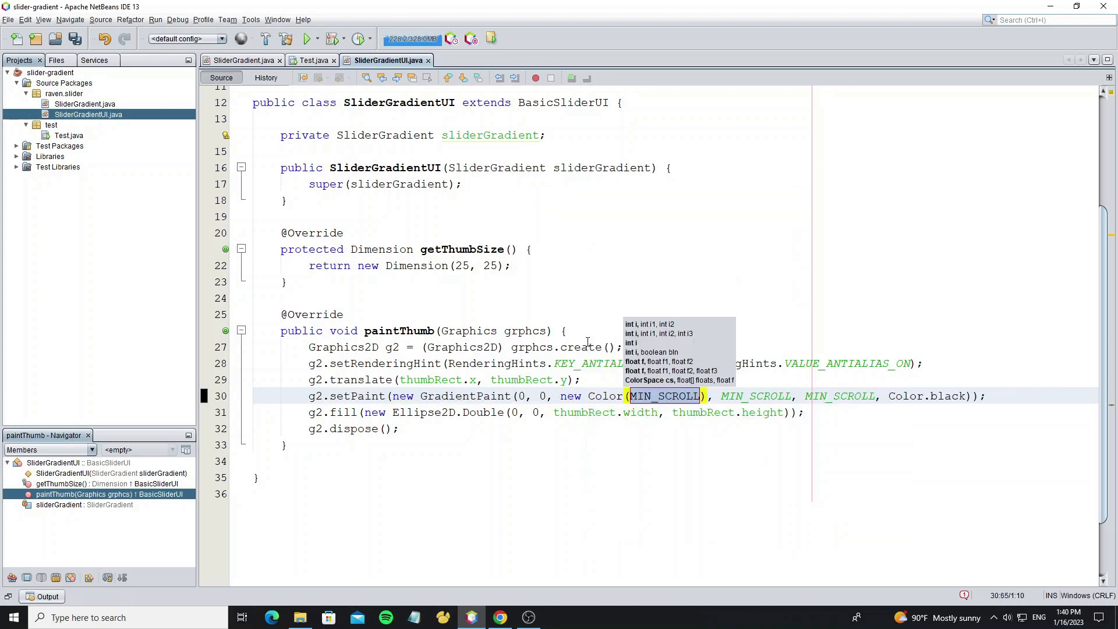
type("237,")
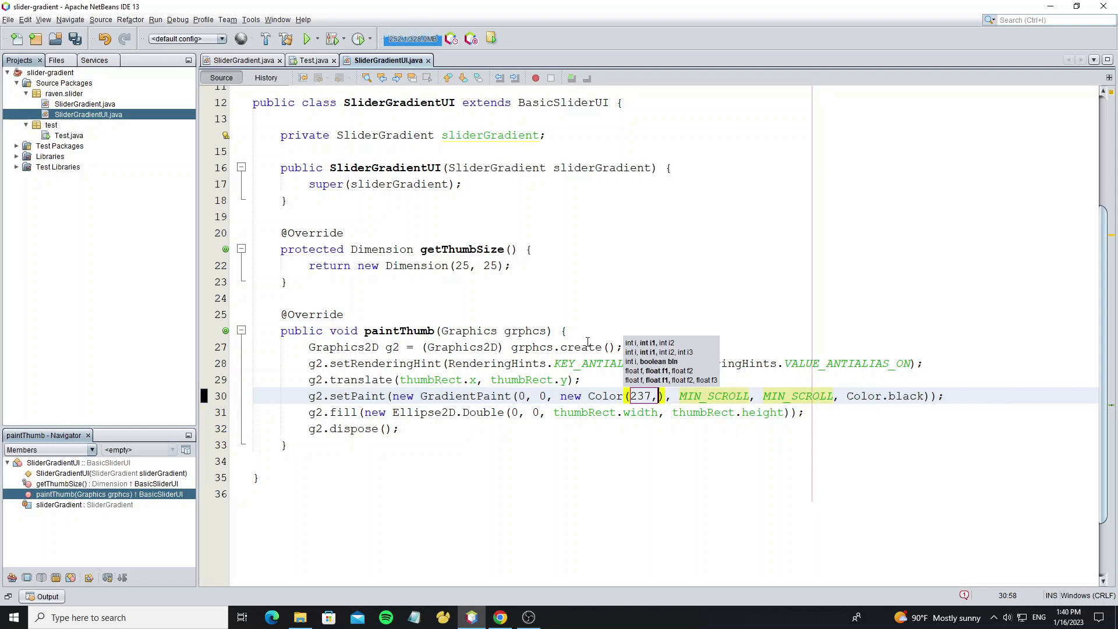
type("237,237")
key("Return")
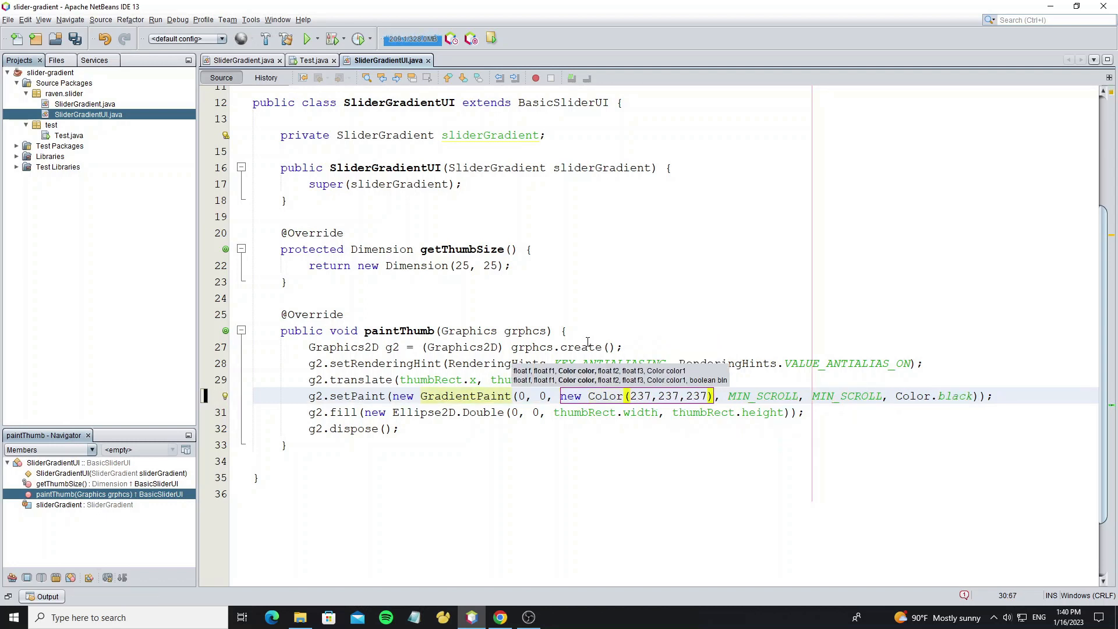
key("Tab")
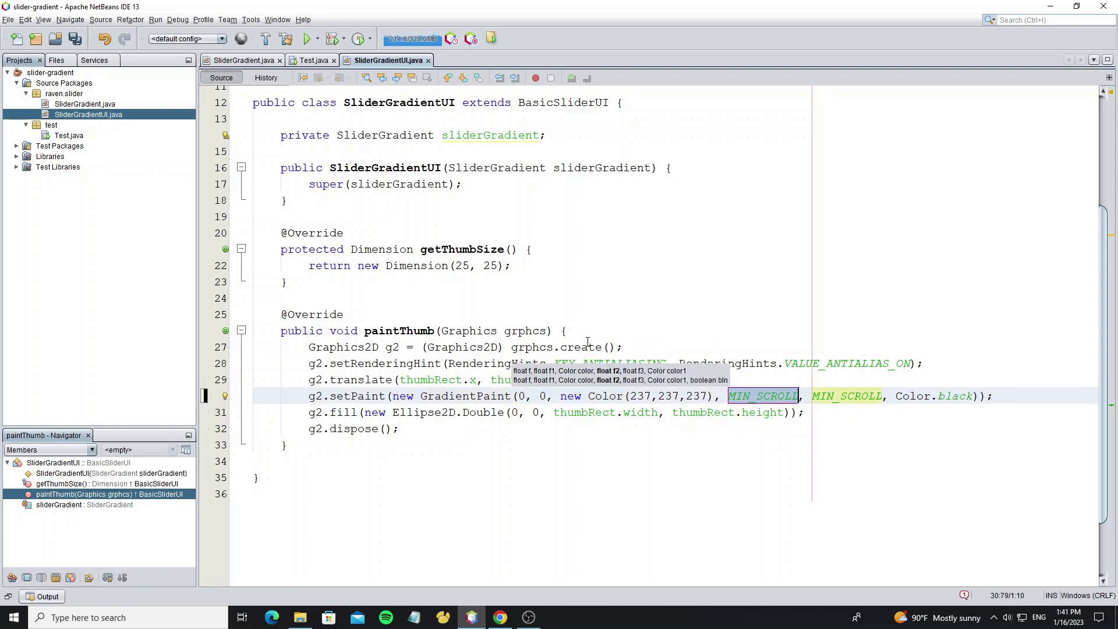
type("thumbRect.")
type("width")
key("Tab")
type("thumbRect")
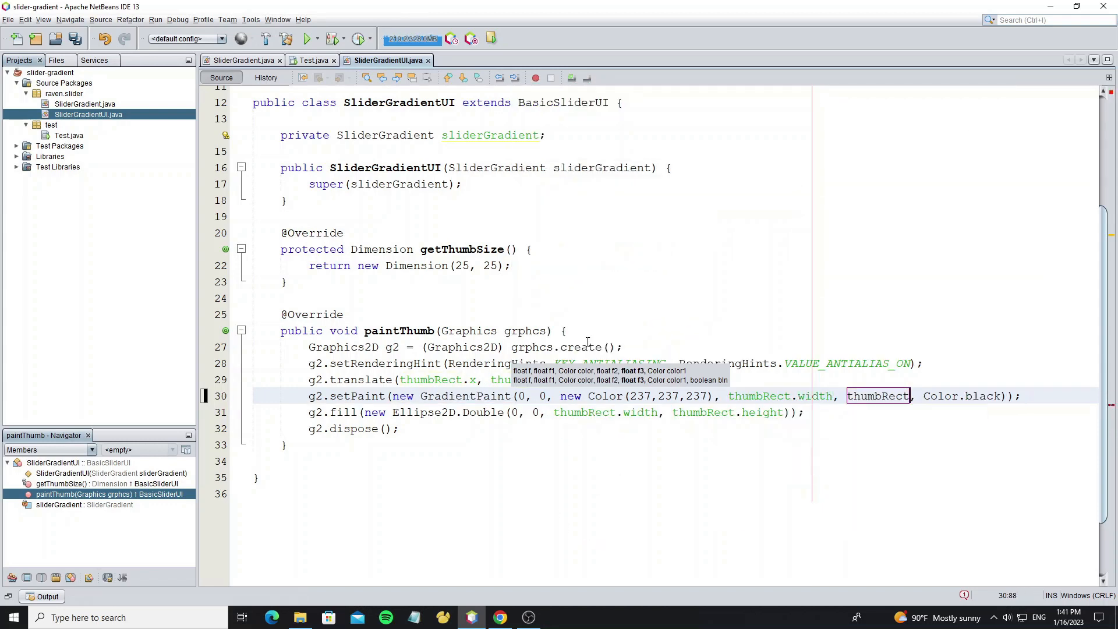
type(".h")
key("Return")
key("Tab")
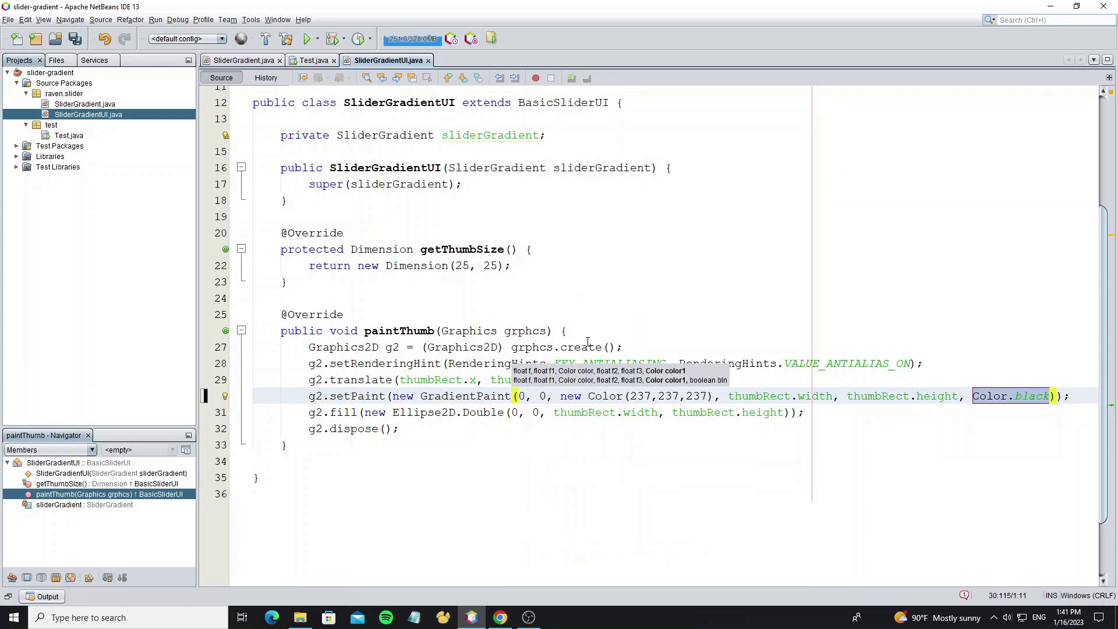
type("new Co")
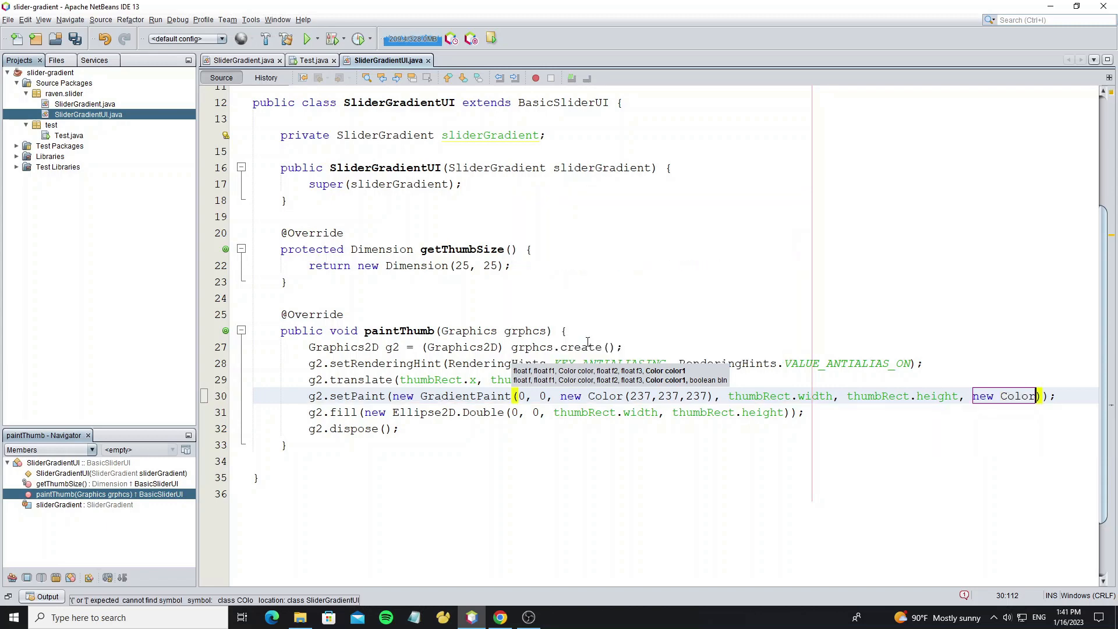
key("Return")
type("205")
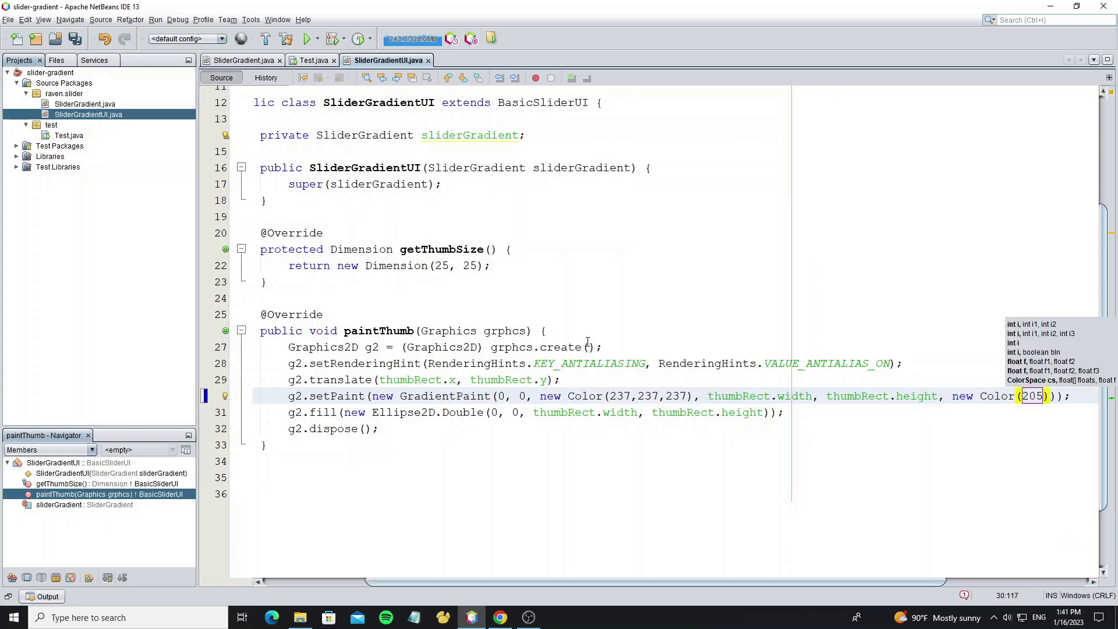
type(",205,205")
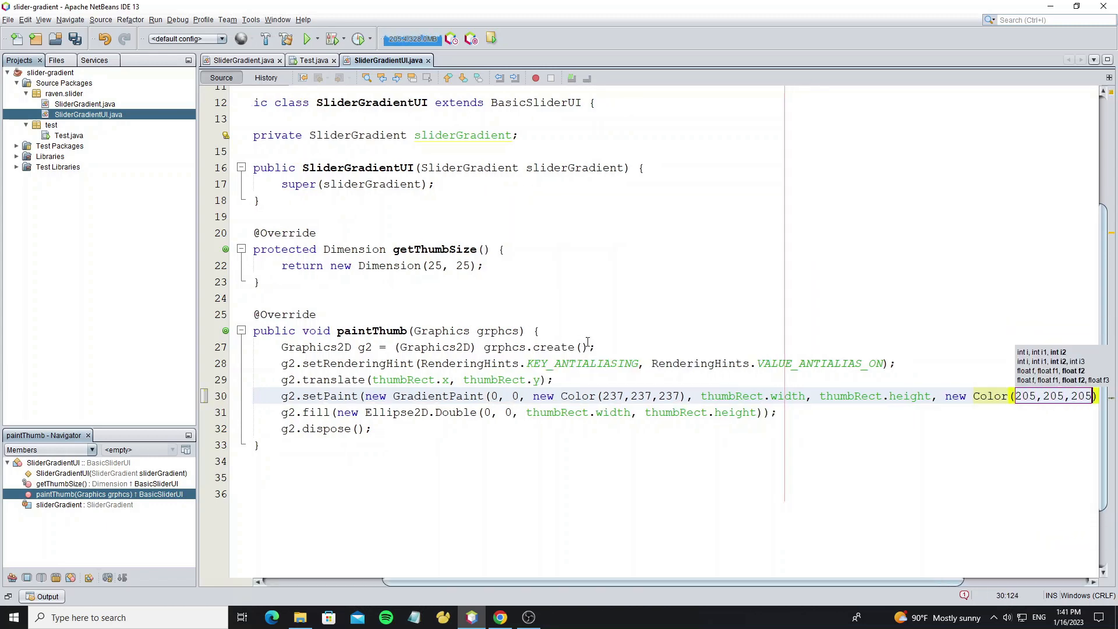
Format and save the gradient ending in Color(205,205,205), run the slider test and close it.
key("alt+shift+f")
key("ctrl+s")
left_click_drag(530, 579, 350, 579)
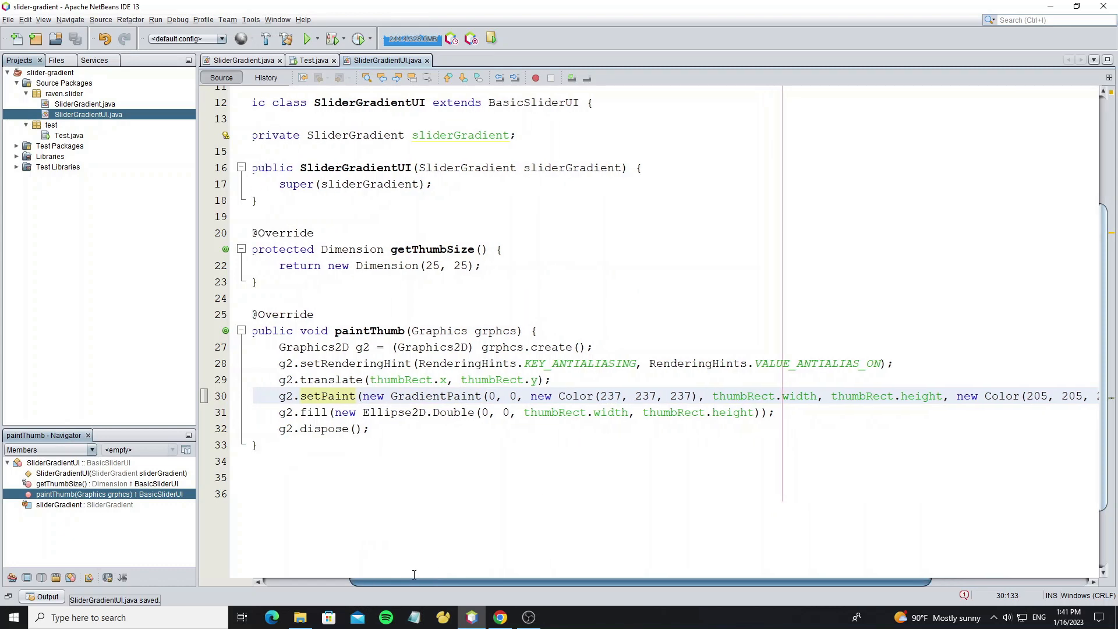
key("F6")
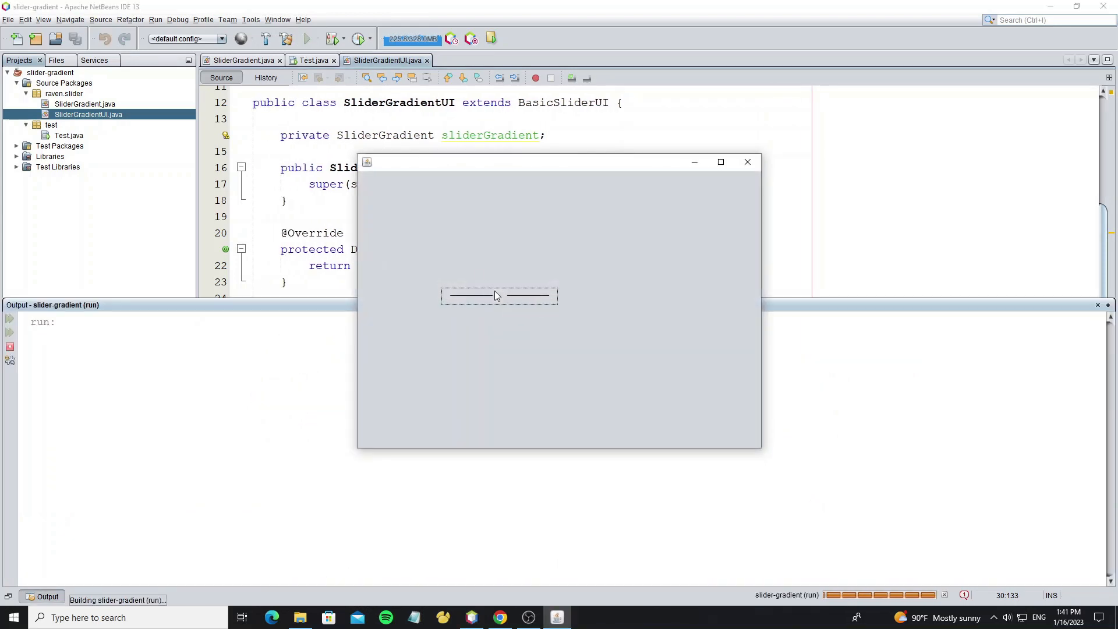
left_click(748, 161)
left_click(465, 265)
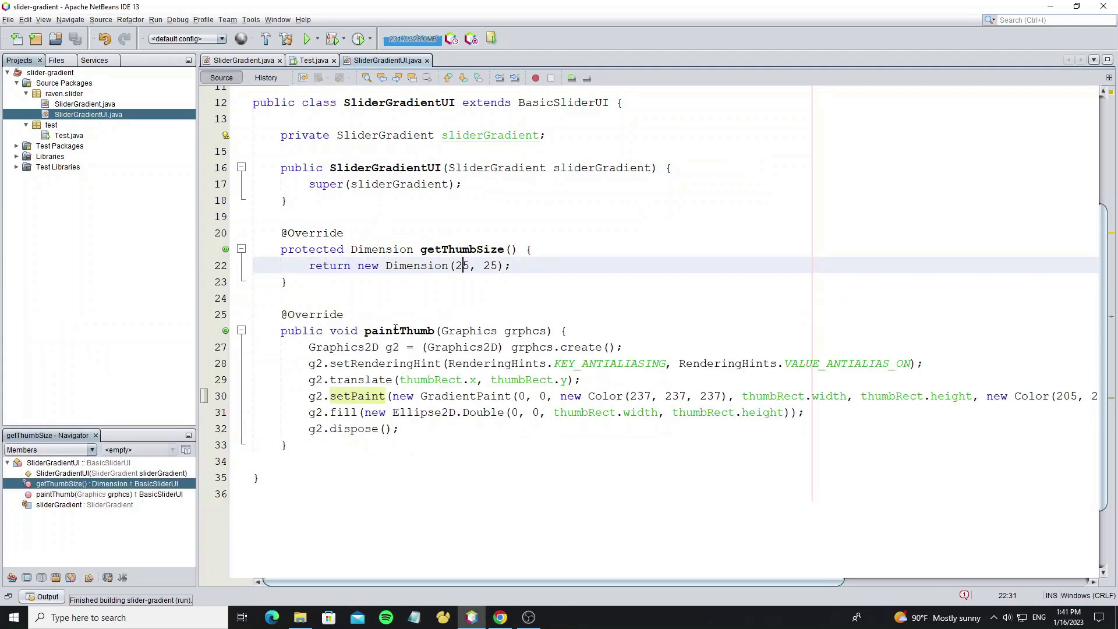
Duplicate the setPaint and fill lines below the thumb fill and save.
left_click(301, 429)
key("Return")
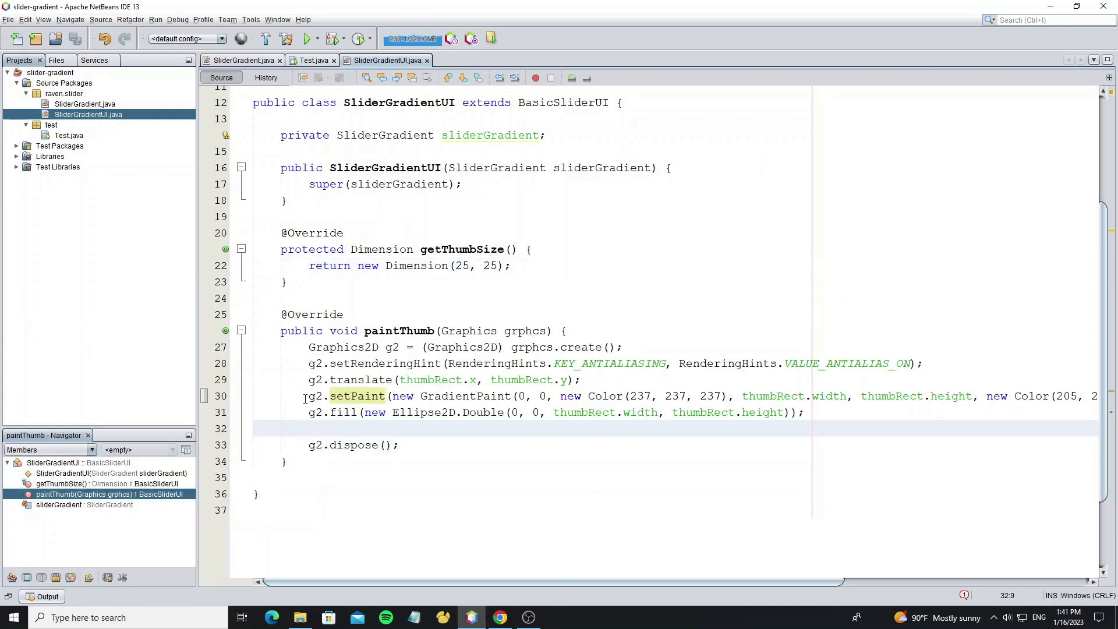
left_click_drag(385, 396, 296, 410)
key("ctrl+c")
left_click(319, 428)
key("ctrl+v")
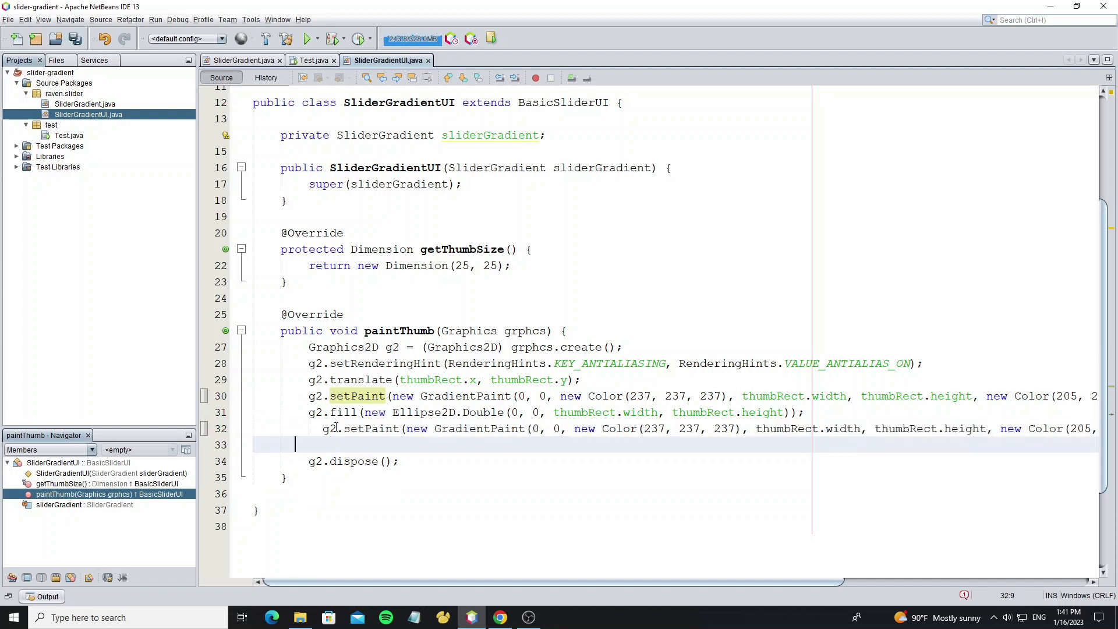
key("ctrl+s")
left_click_drag(500, 583, 642, 582)
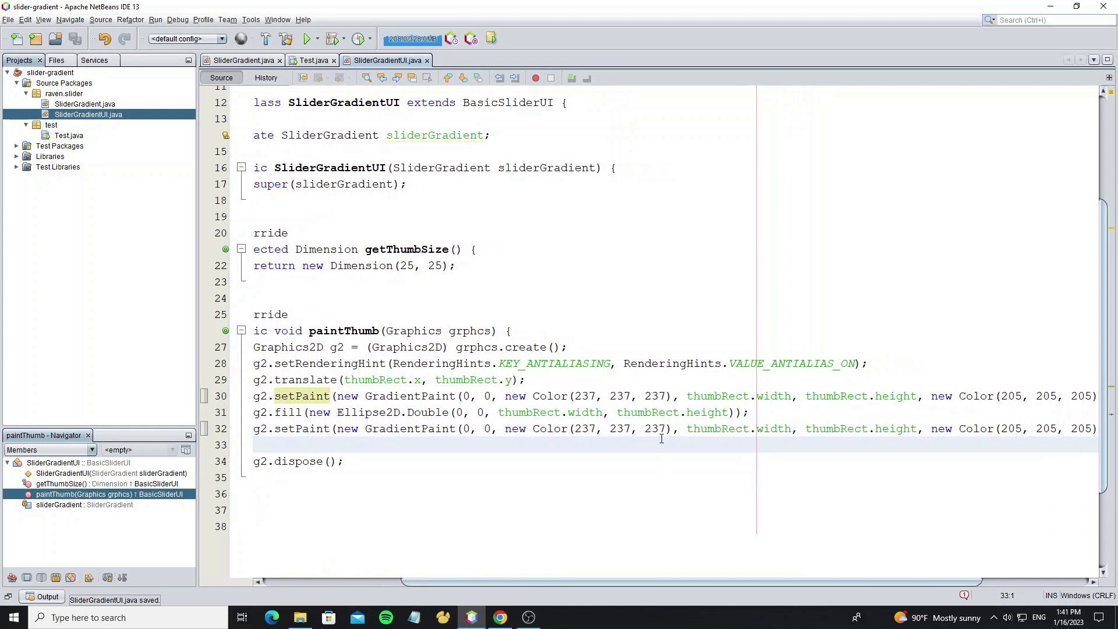
Change the copied gradient colours to Color(243,243,243) and Color(210,210,210).
double_click(586, 428)
type("243")
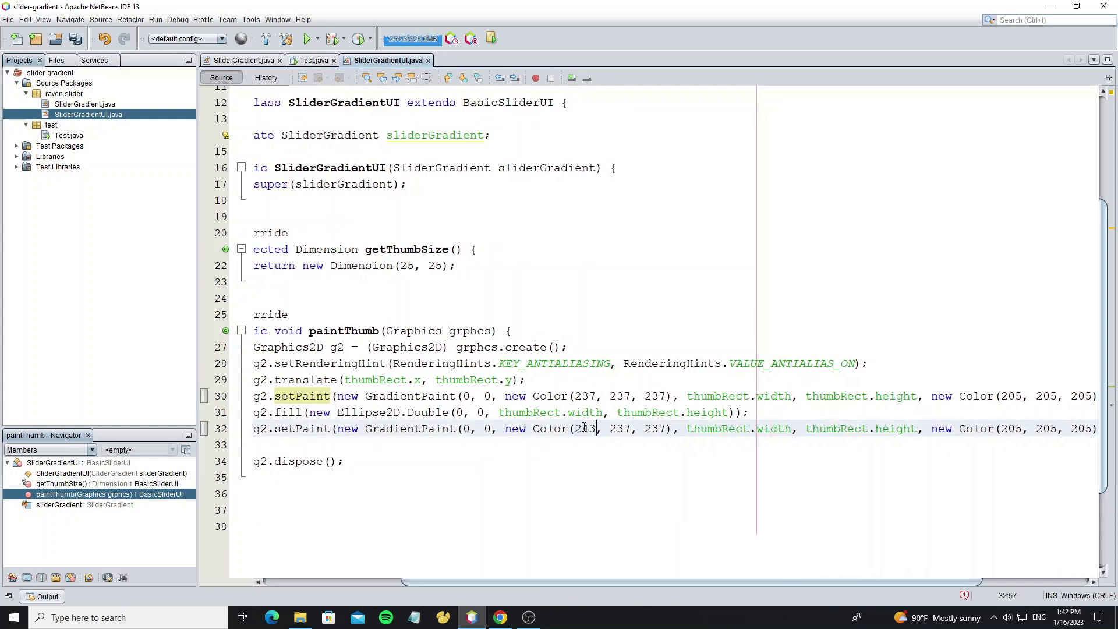
double_click(620, 428)
type("243")
double_click(655, 428)
type("243")
left_click_drag(541, 582, 797, 583)
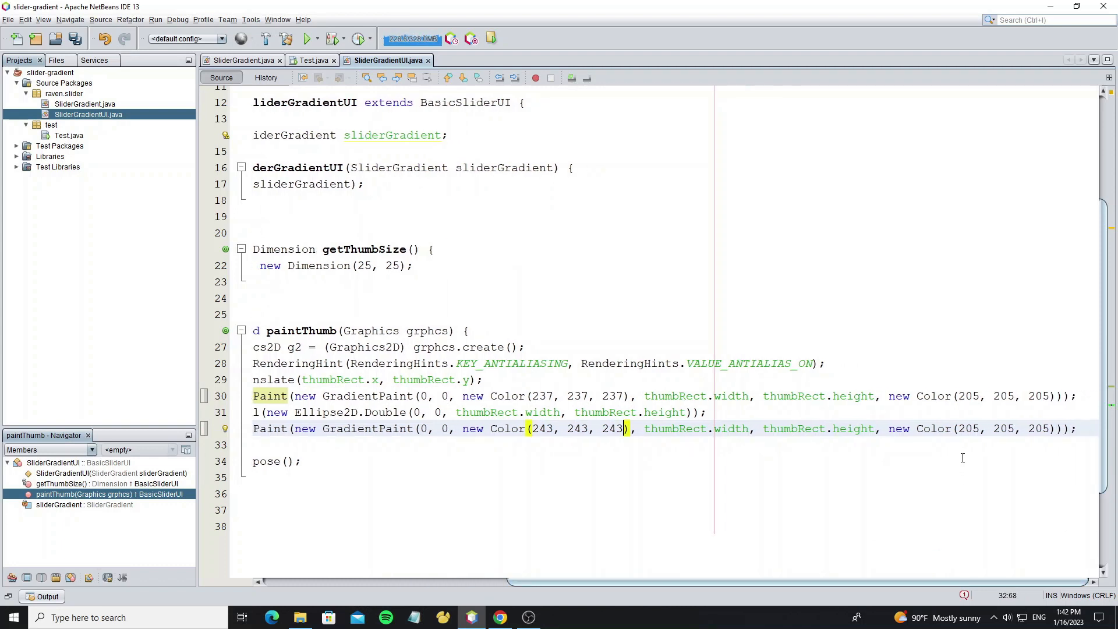
double_click(968, 429)
type("210, 2")
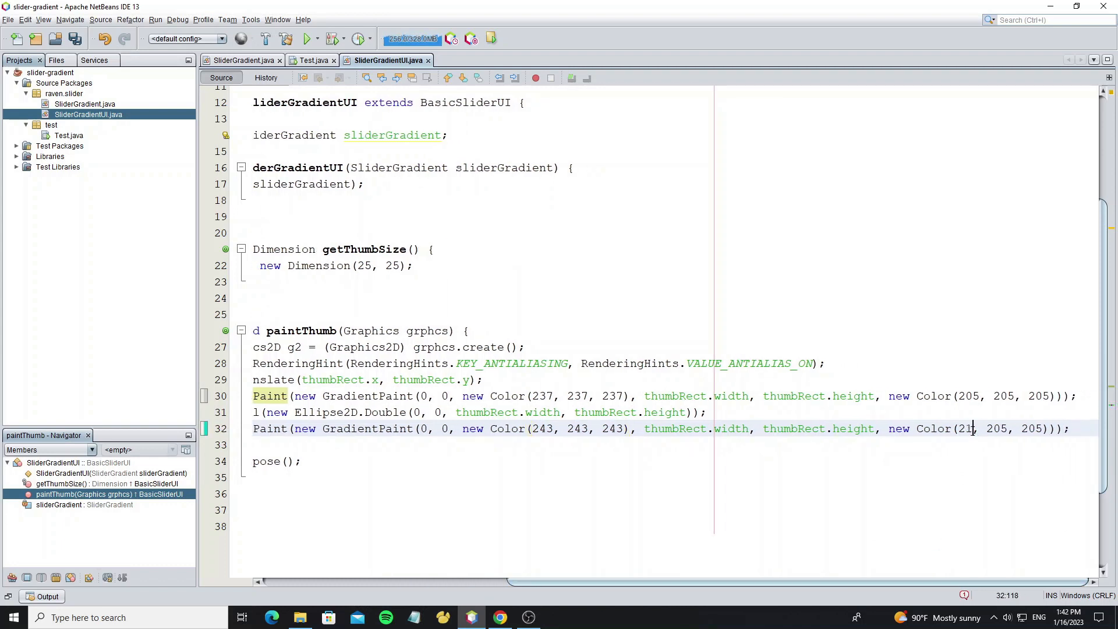
type("0")
double_click(1001, 428)
type("210")
double_click(1036, 428)
type("210")
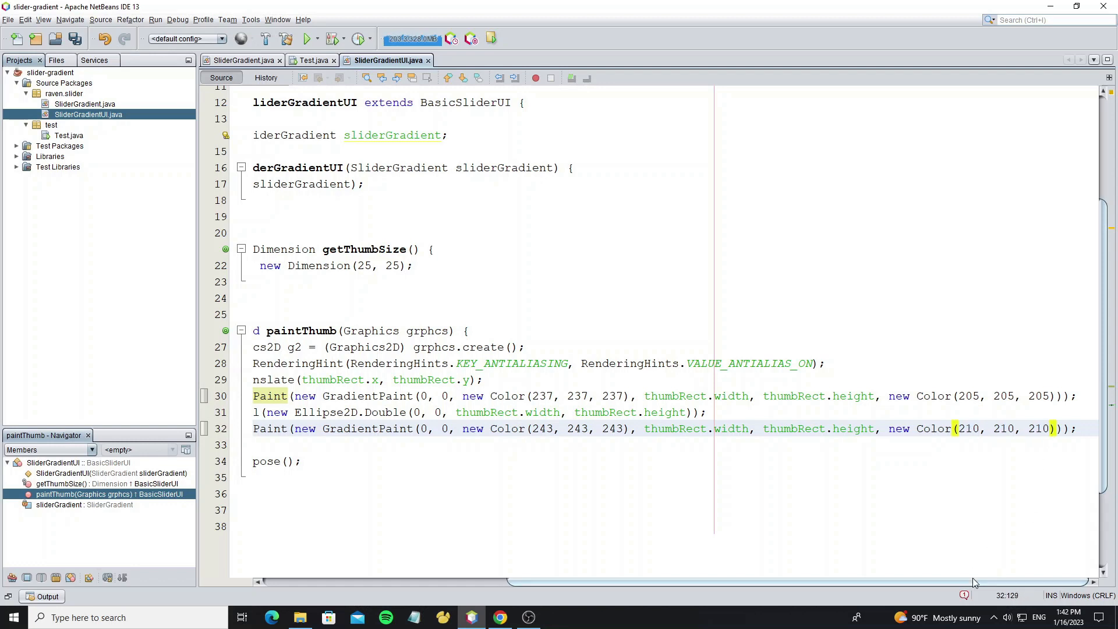
left_click_drag(974, 582, 524, 582)
Add a second fill of an inset ellipse (1, 1, width - 2, height - 2), format, save and run.
left_click(313, 445)
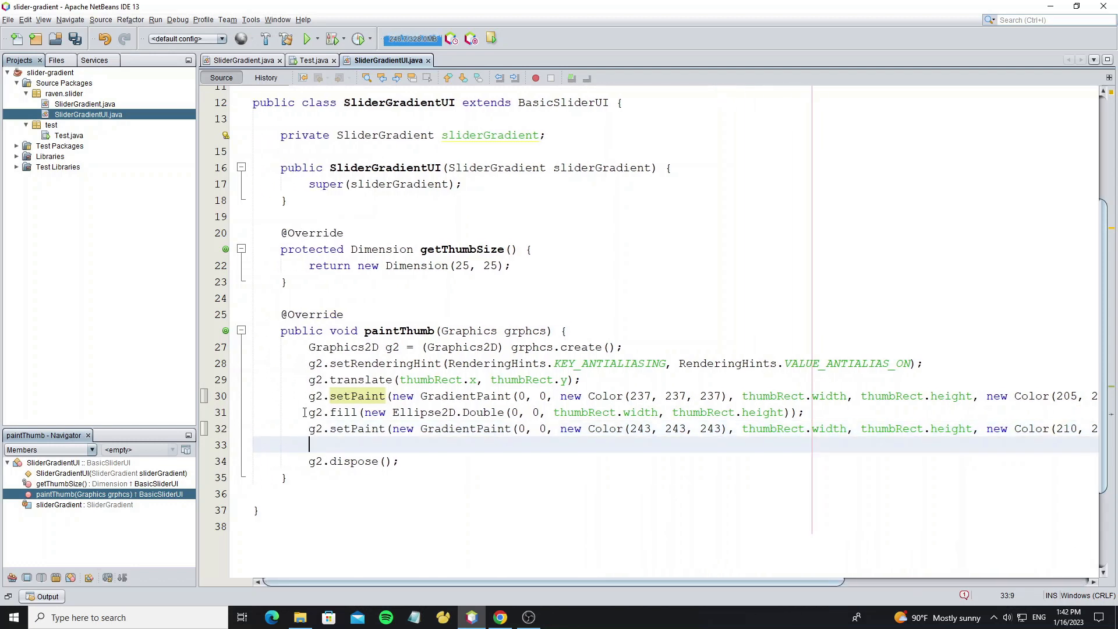
left_click_drag(309, 411, 804, 412)
key("ctrl+c")
left_click(313, 444)
key("ctrl+v")
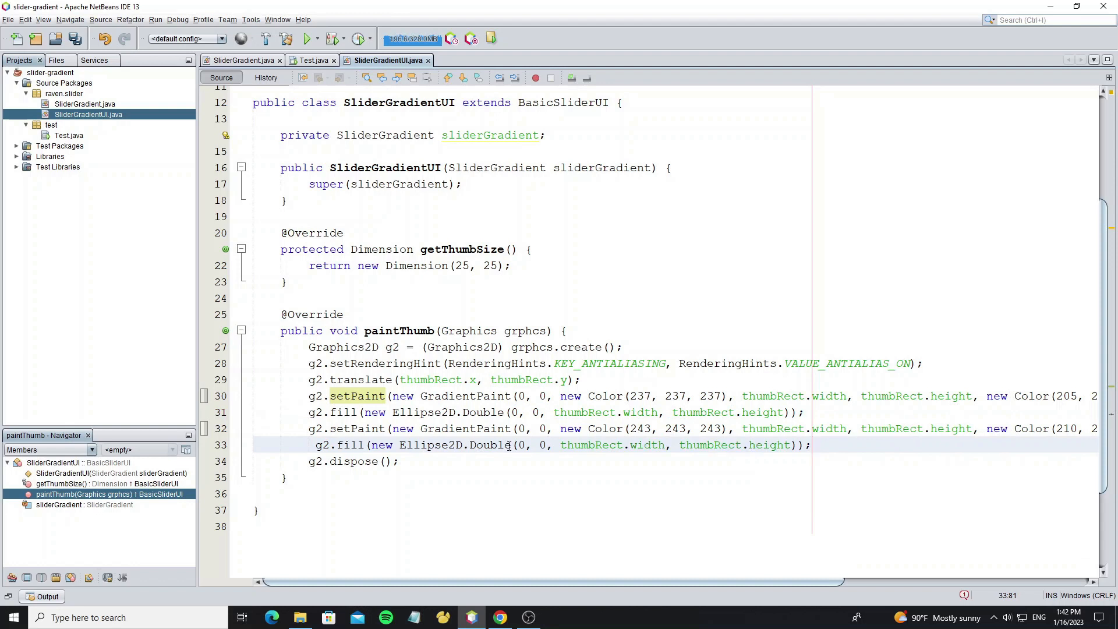
left_click(526, 445)
type("-2")
left_click(804, 444)
type("-2")
key("alt+shift+f")
key("ctrl+s")
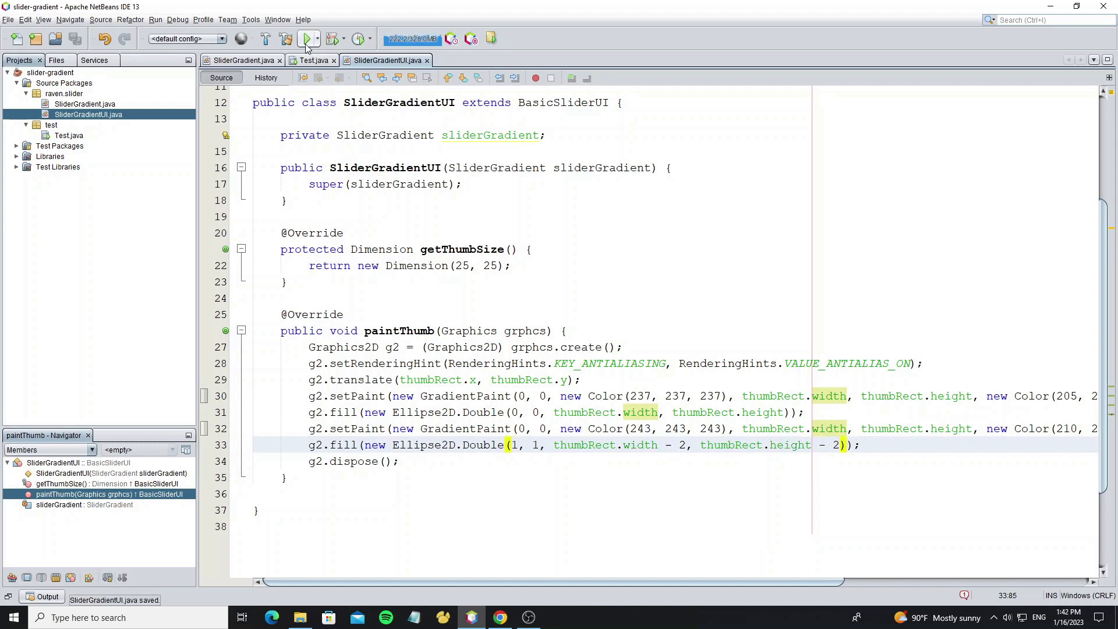
left_click(306, 38)
Drag the two-layer thumb in the test window, close it, and add blank lines after line 33.
mouse_move(500, 299)
left_mouse_down()
mouse_move(477, 300)
mouse_move(515, 297)
left_mouse_up()
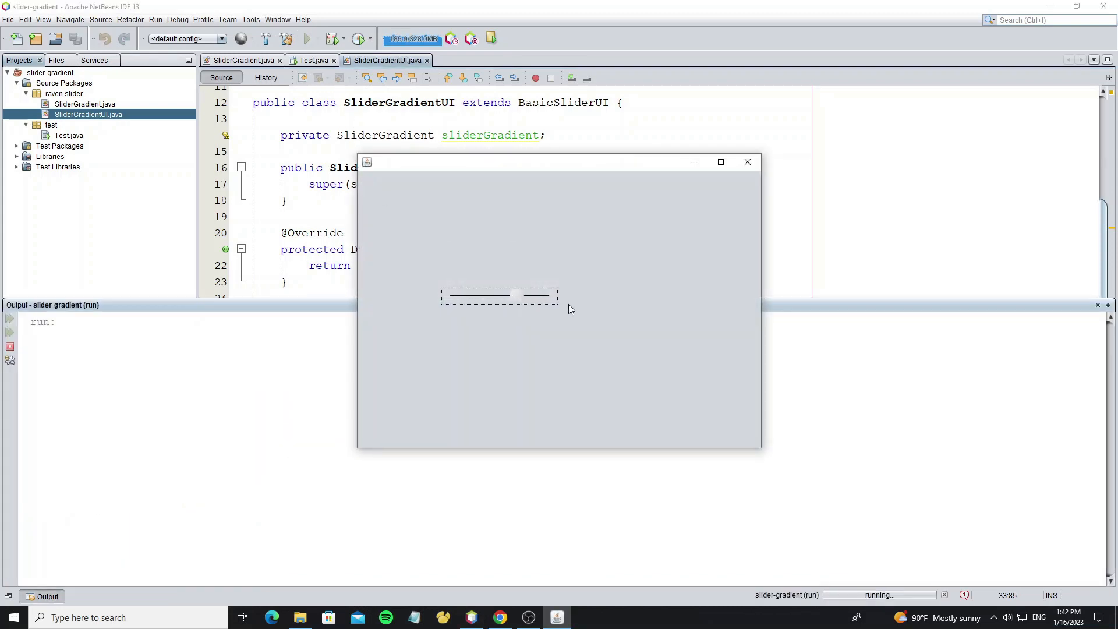
left_click(748, 167)
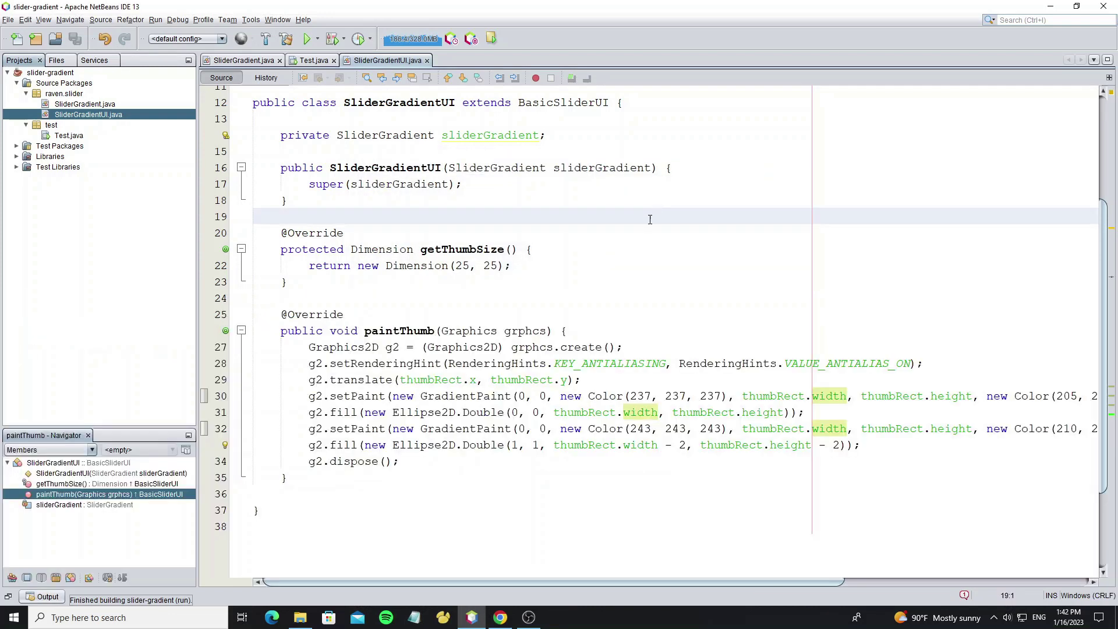
left_click(863, 444)
key("Return")
key("Return")
key("Up")
key("ctrl+s")
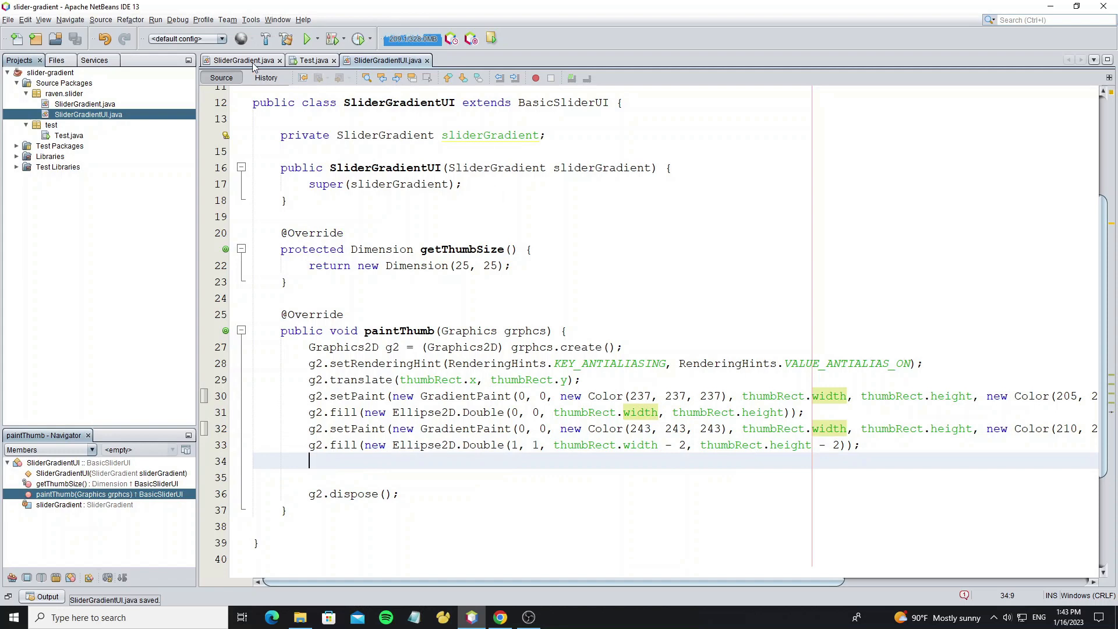
left_click(244, 61)
Declare private Color fields color1 and color2 in SliderGradient, importing Color.
left_click(577, 160)
key("Return")
key("Return")
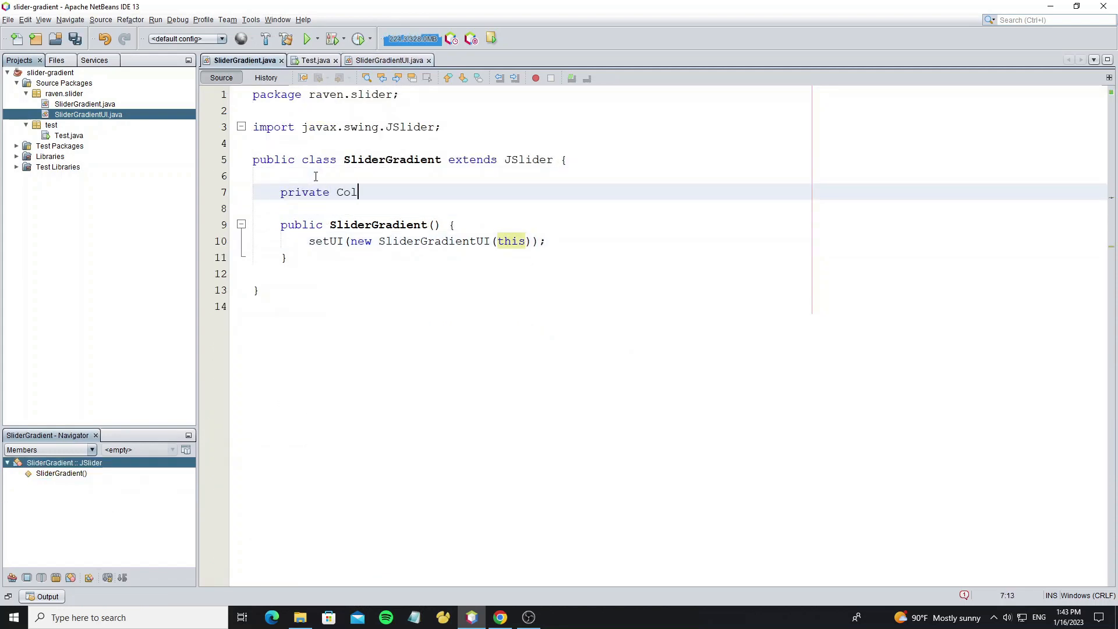
key("ctrl+space")
key("Return")
type("color")
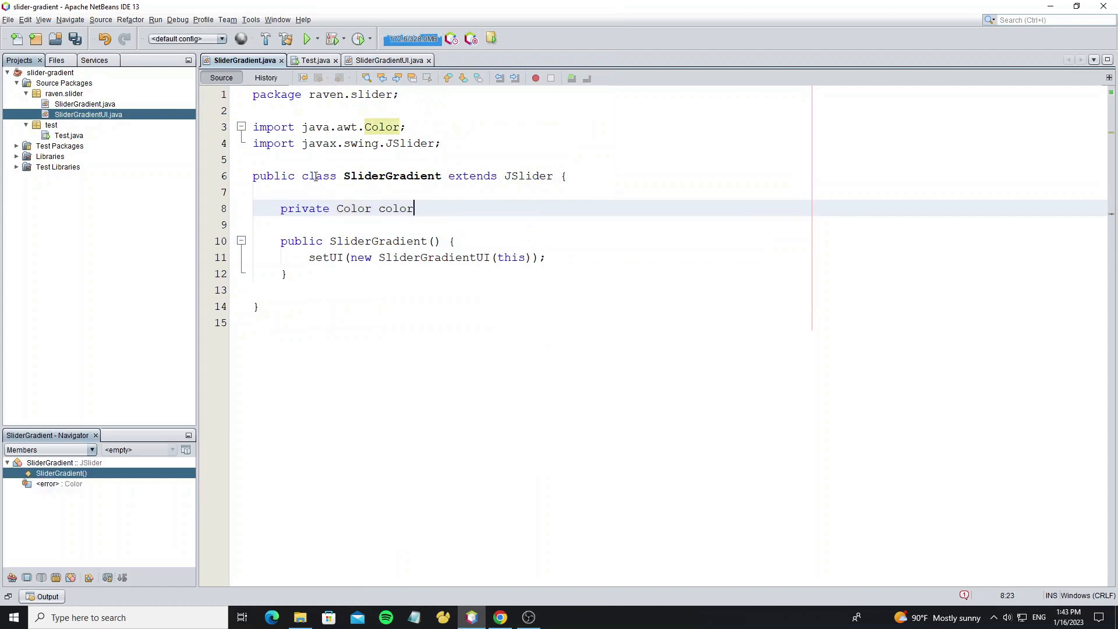
type("1;")
key("Return")
type("private Color color")
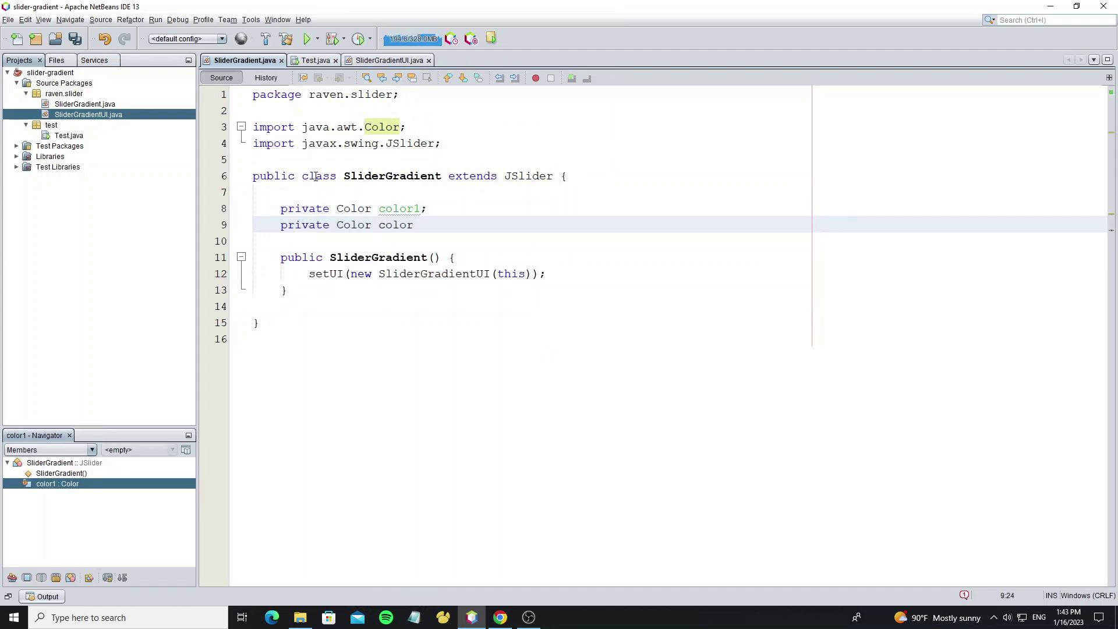
type("2;")
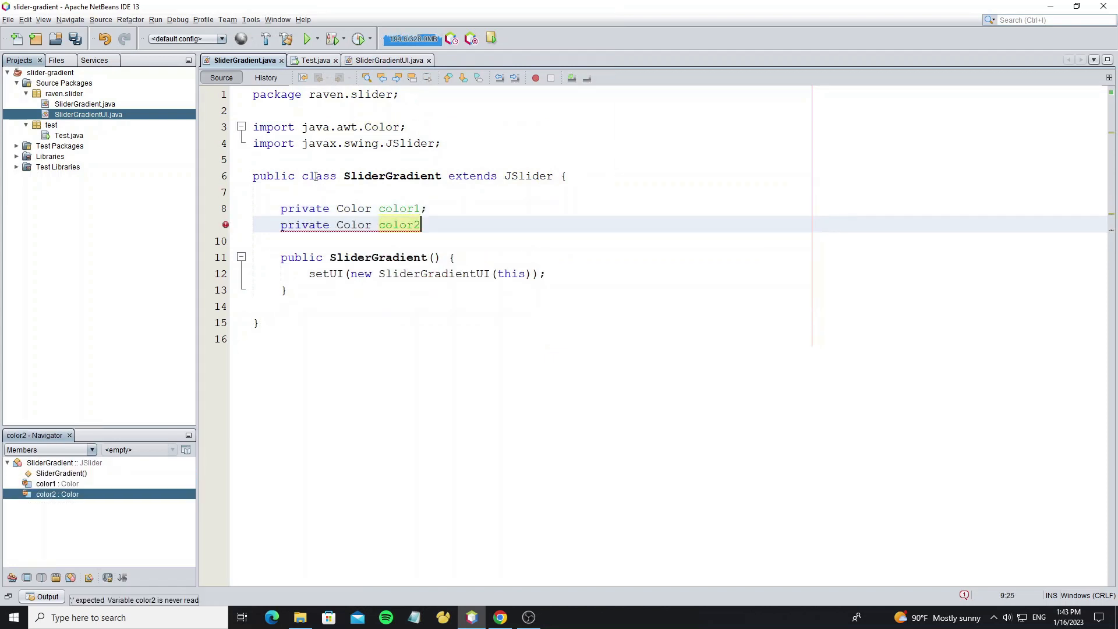
Initialise color1 and color2 to new Color(2, 2, 2), reformat and save.
key("Up")
type("=new")
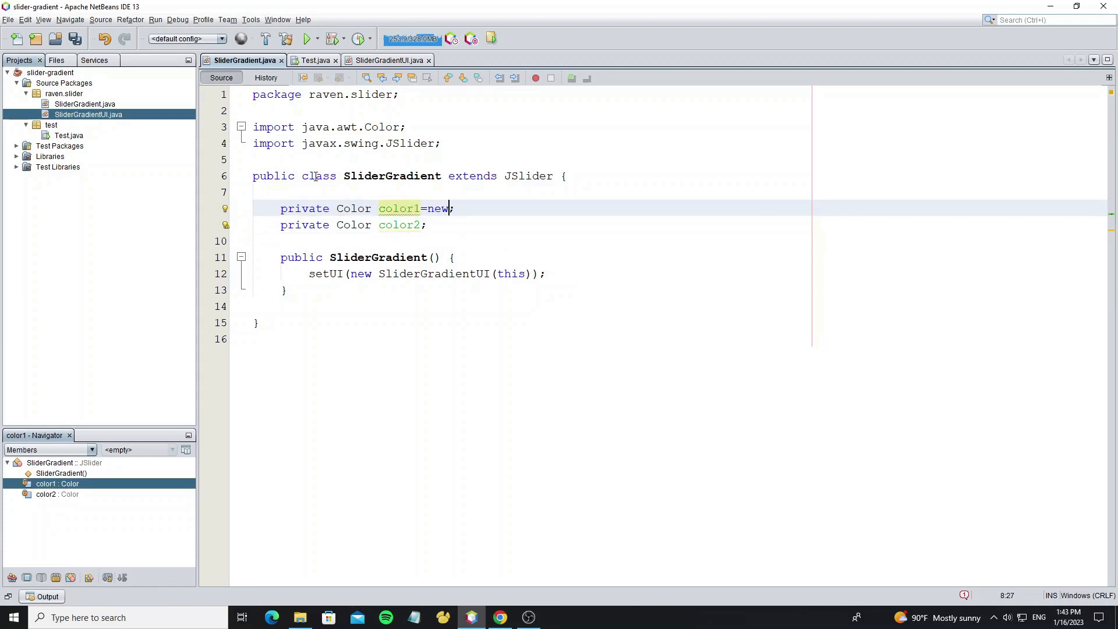
type("or")
key("Return")
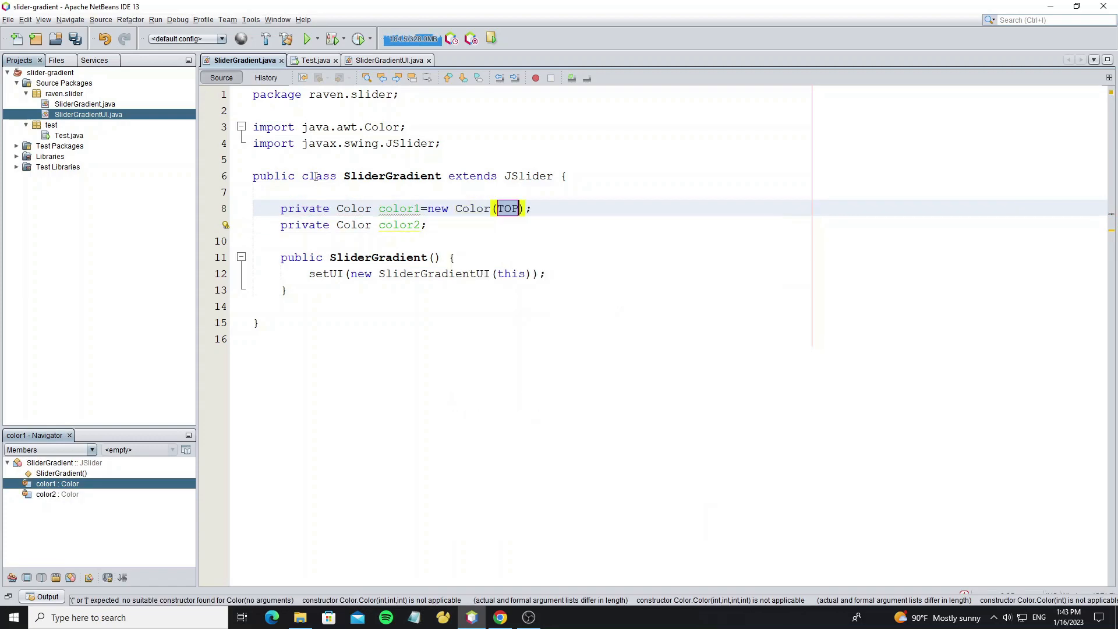
type("2,2,2")
key("End")
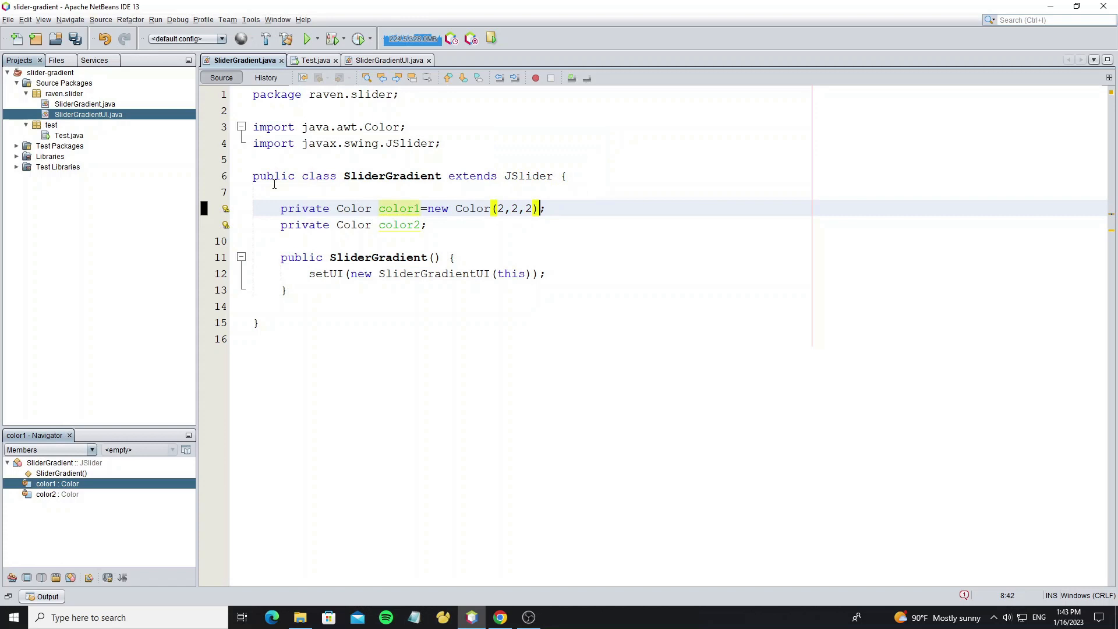
left_click_drag(420, 208, 540, 208)
key("ctrl+c")
left_click(425, 225)
key("ctrl+v")
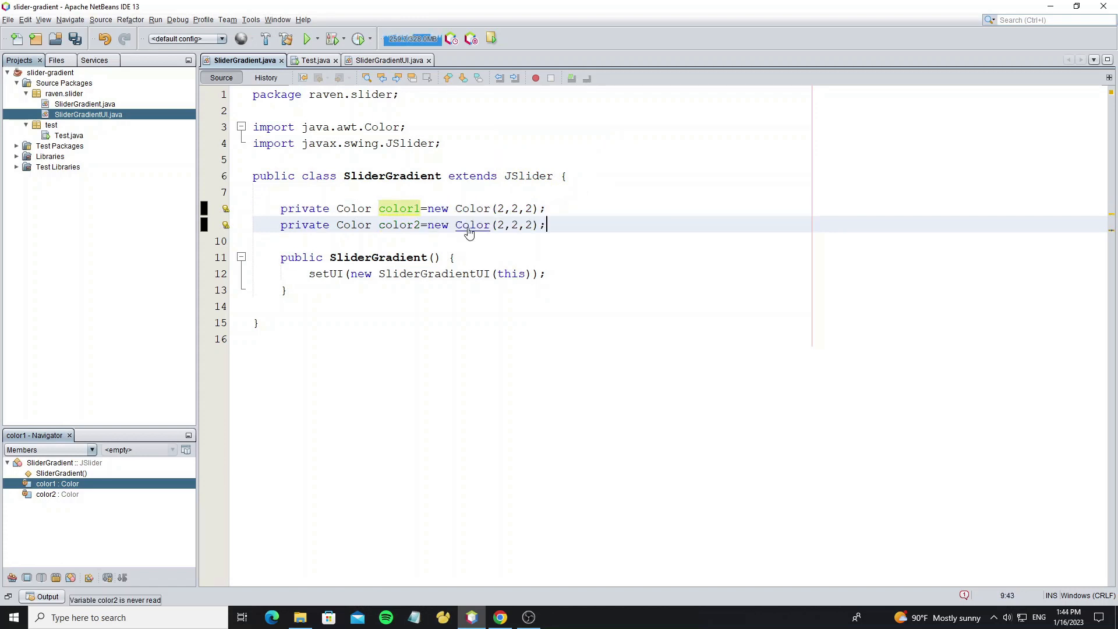
key("alt+shift+f")
key("ctrl+s")
Pick a medium blue (18, 98, 175) for color1 in the colour chooser.
left_click(203, 225)
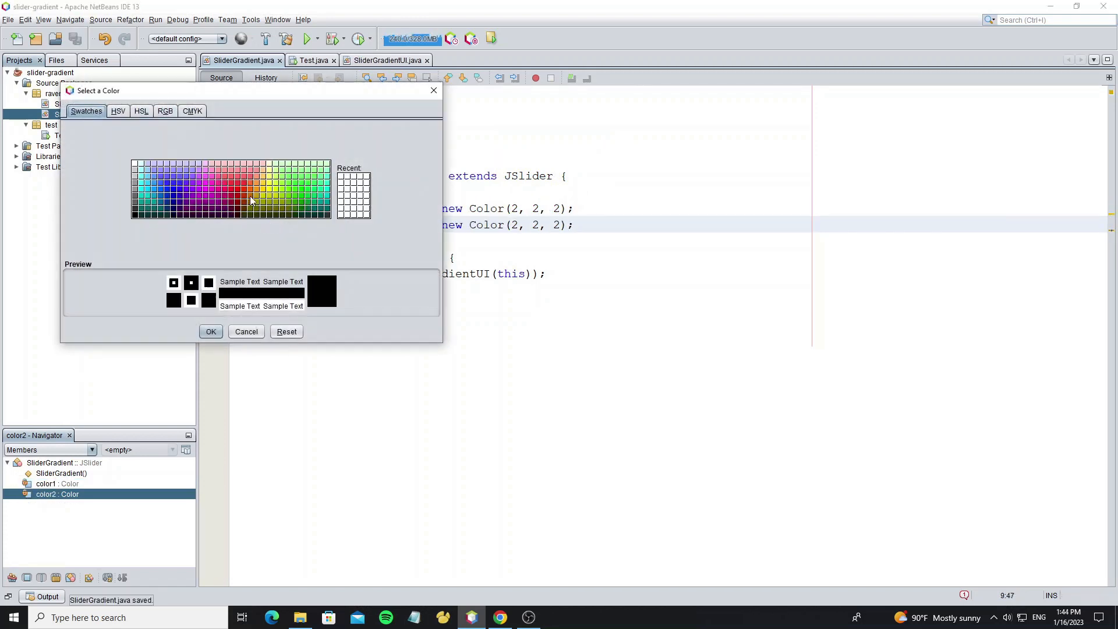
left_click(117, 111)
left_click(208, 185)
left_click_drag(131, 201, 176, 168)
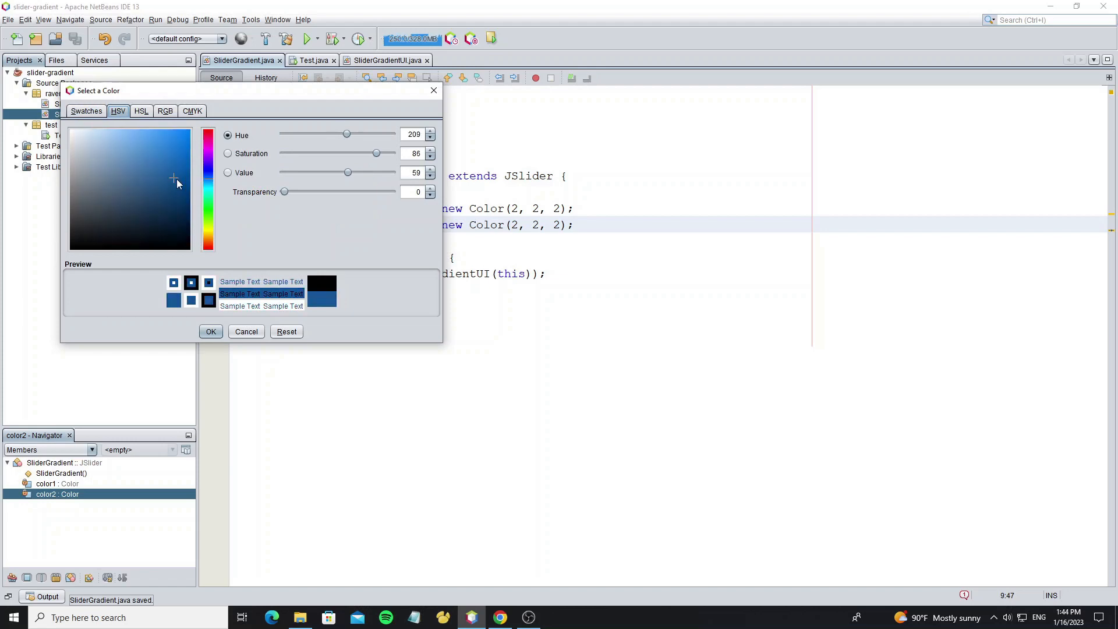
left_click(211, 331)
Pick a bright yellow (211, 203, 0) for color2 on the chooser's HSV tab.
left_click(204, 224)
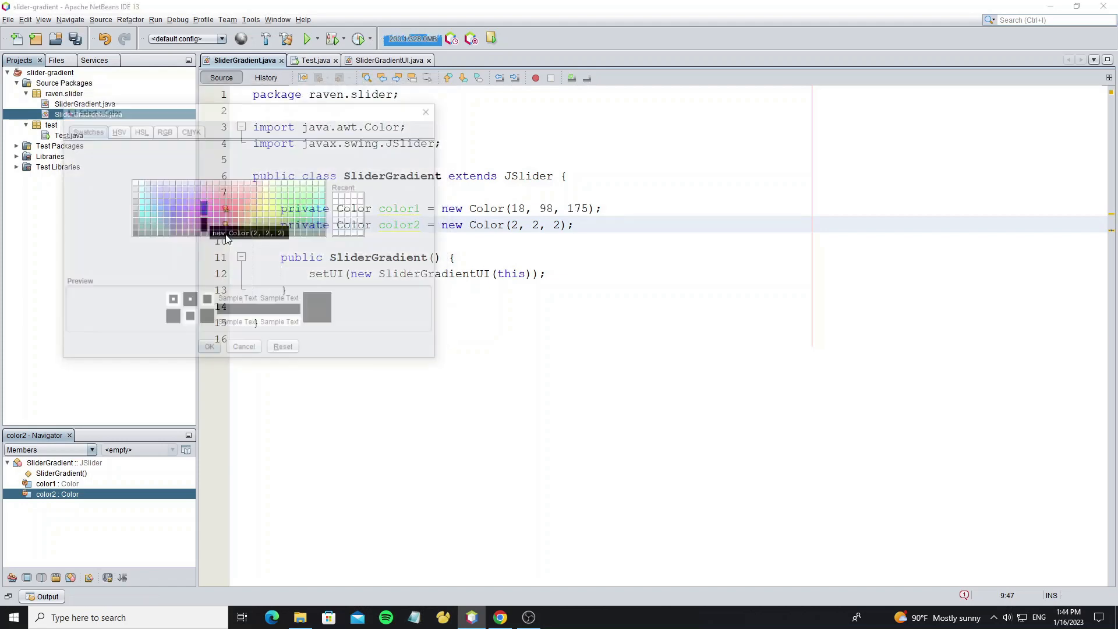
left_click(115, 130)
left_click_drag(207, 222, 207, 252)
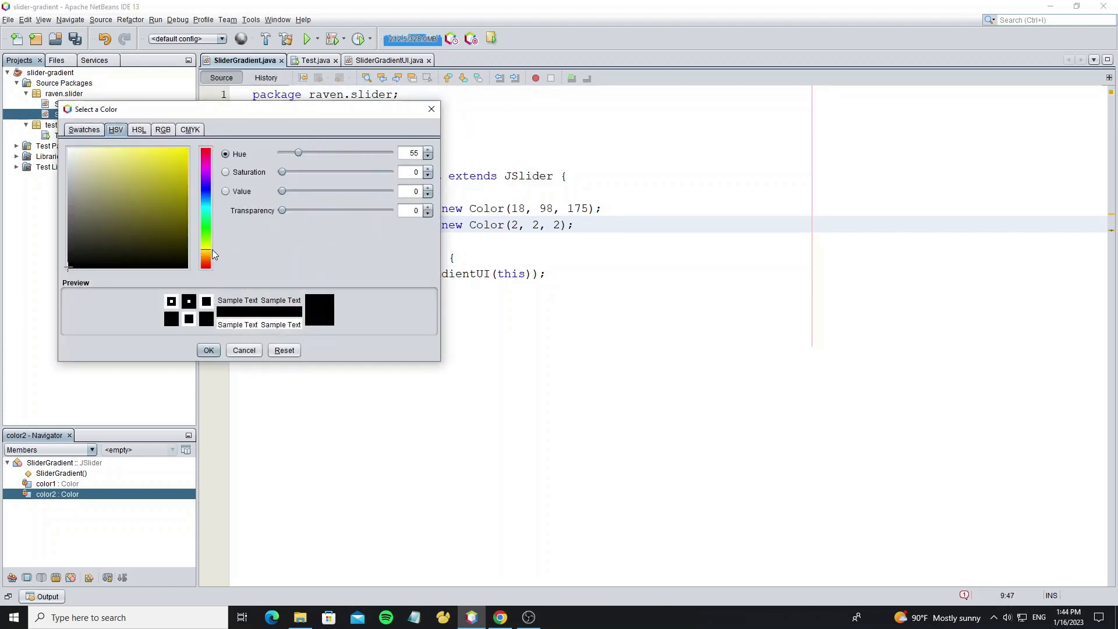
left_click_drag(180, 197, 186, 179)
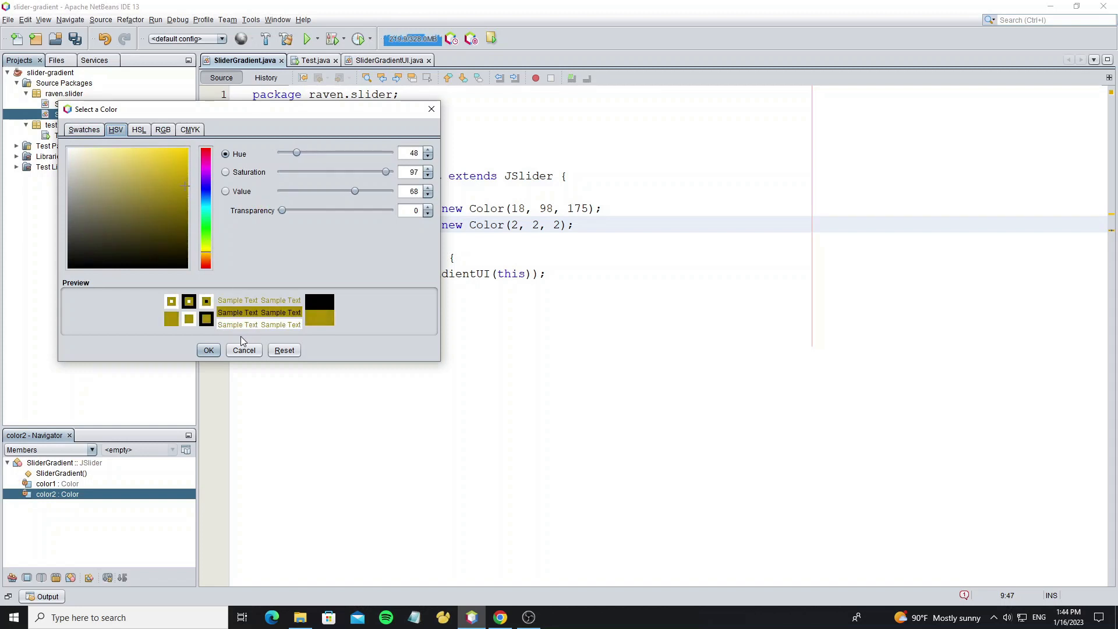
left_click(186, 171)
left_click(206, 253)
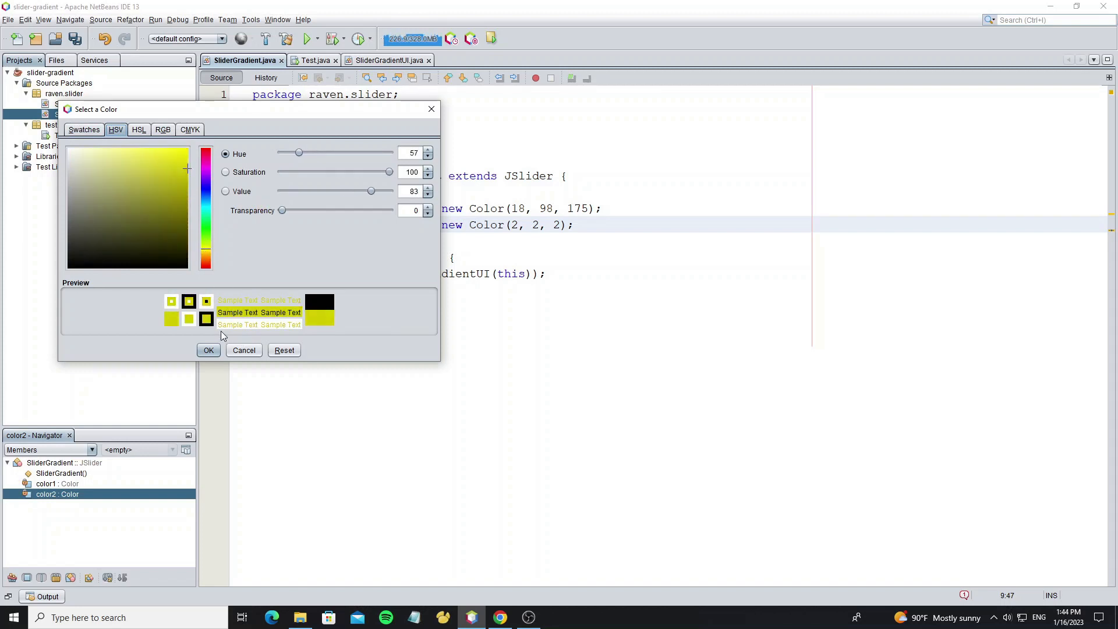
left_click(208, 350)
Generate getters and setters for color1 and color2 via Insert Code.
left_click_drag(425, 224, 384, 207)
key("alt+Insert")
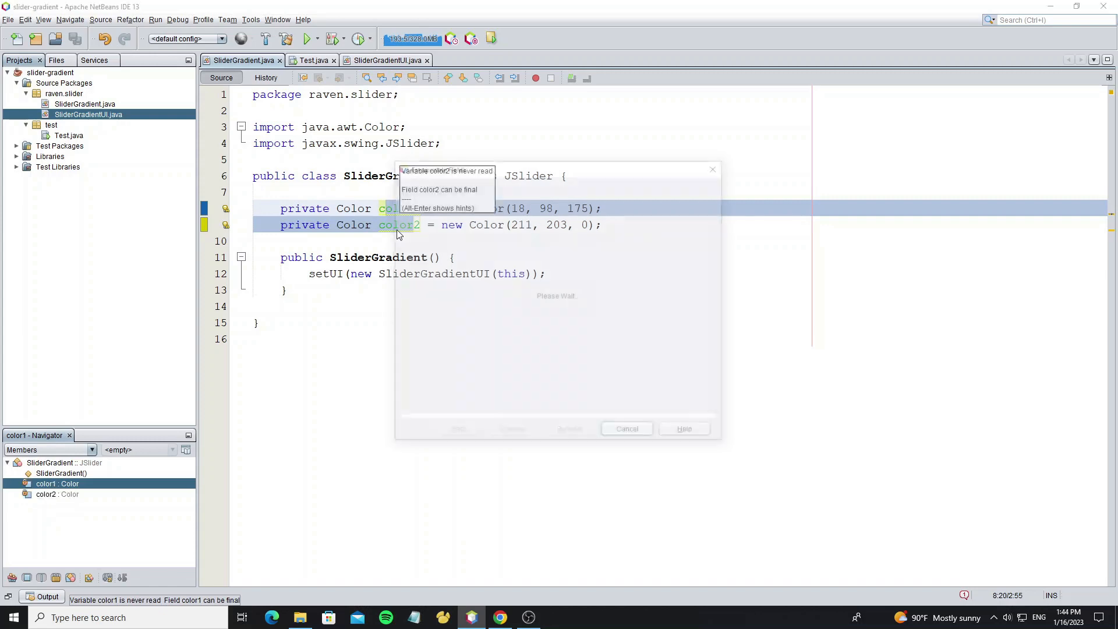
left_click(400, 234)
left_click(584, 444)
scroll(384, 350, "down", 3)
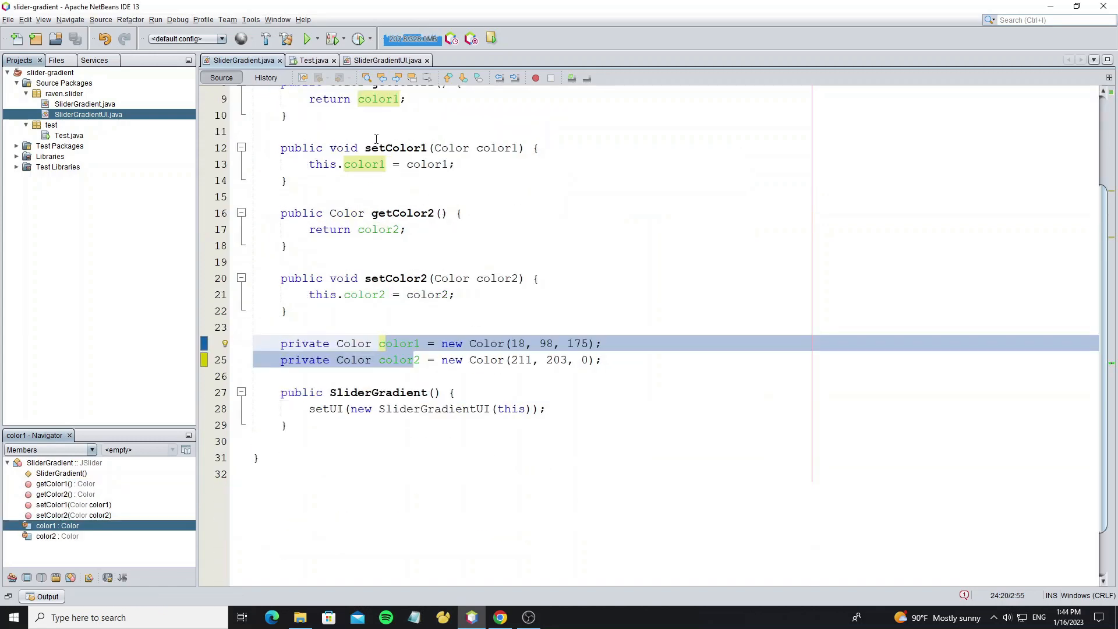
left_click(387, 59)
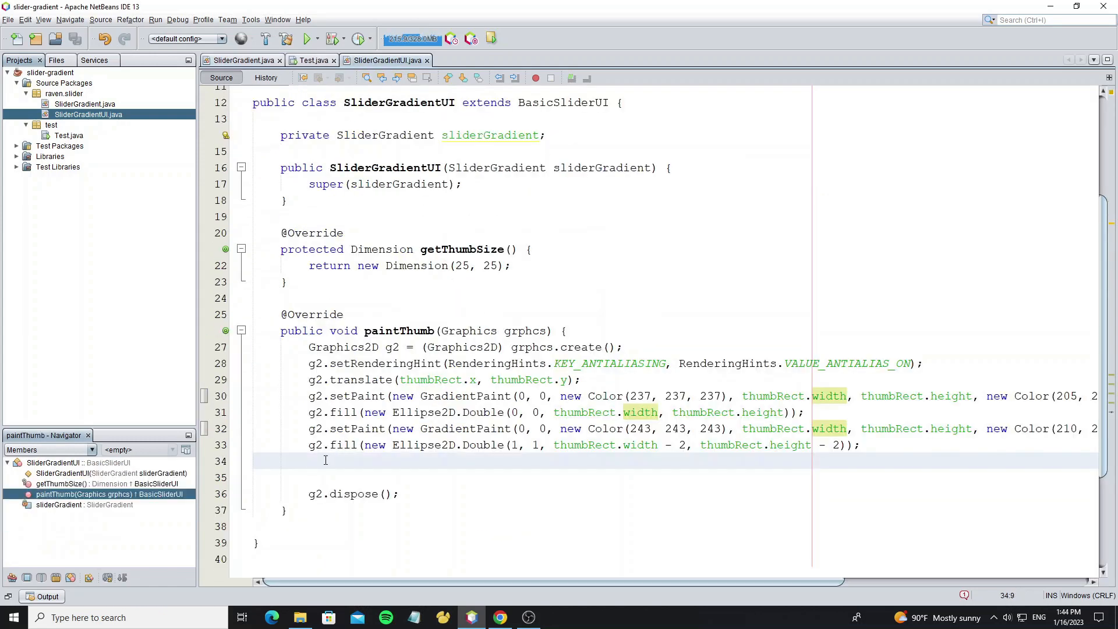
Add a third setPaint gradient from sliderGradient.getColor1() to getColor2() and save.
left_click_drag(335, 420, 861, 445)
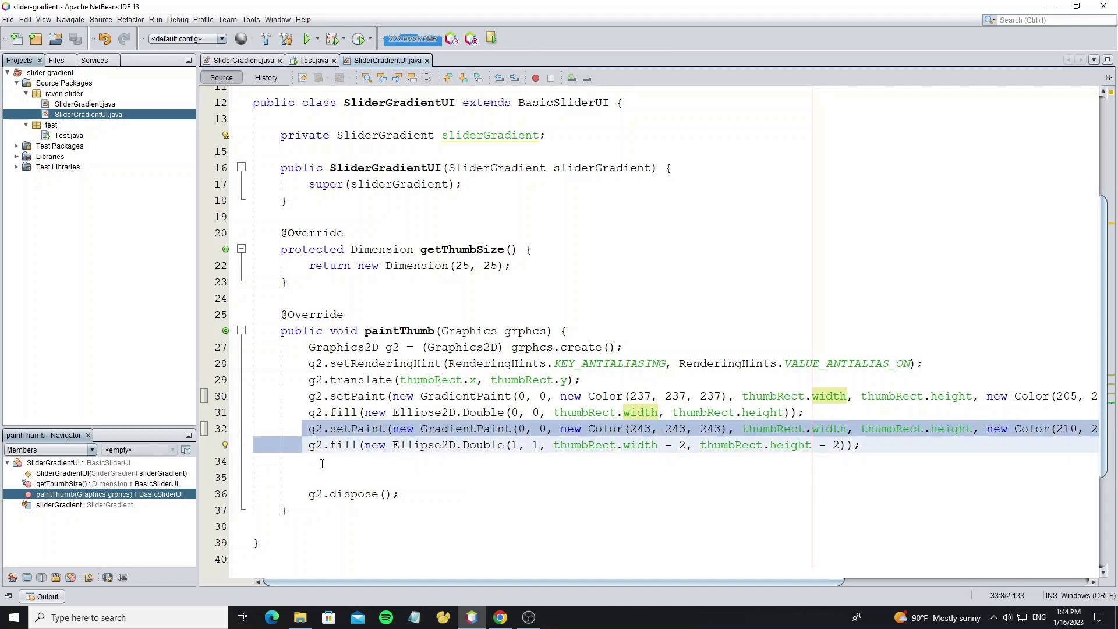
left_click(421, 470)
key("ctrl+v")
key("ctrl+v")
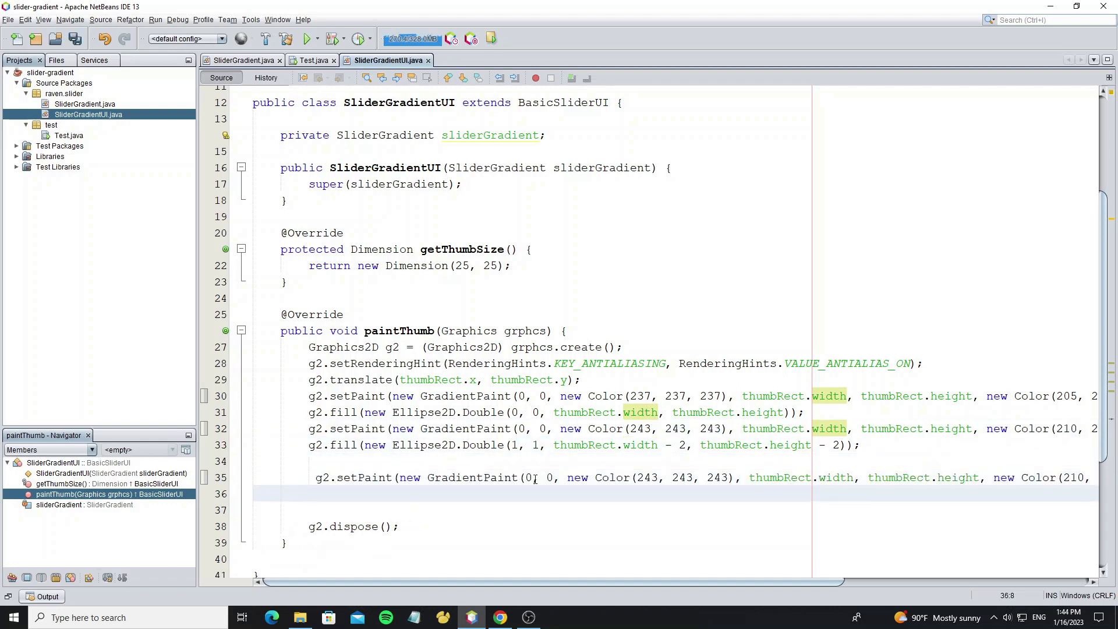
left_click_drag(568, 477, 736, 476)
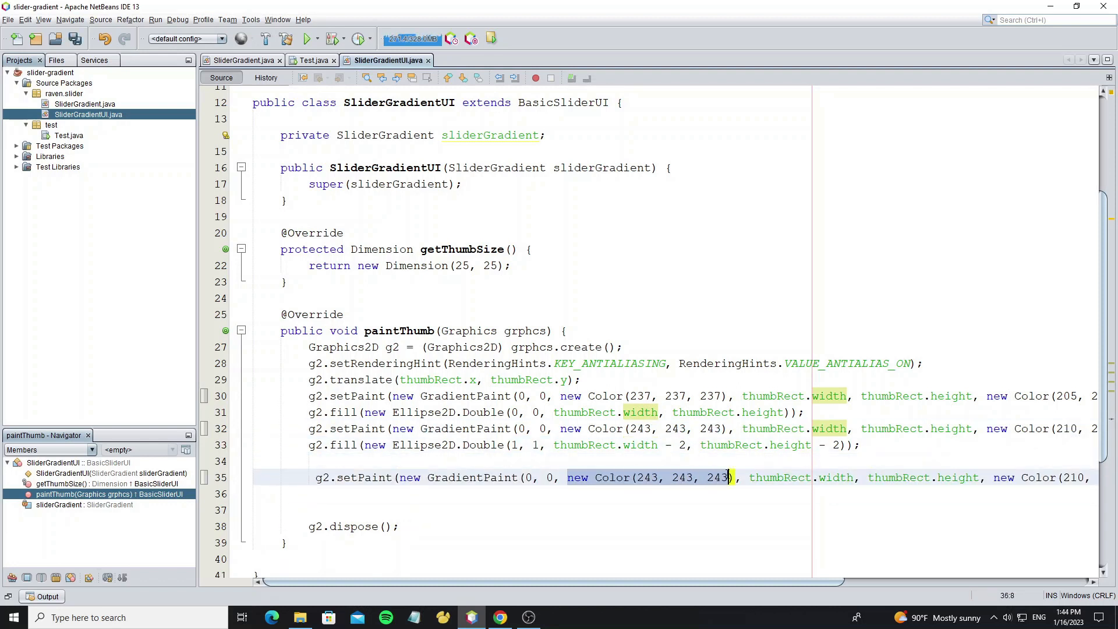
key("BackSpace")
type("sli")
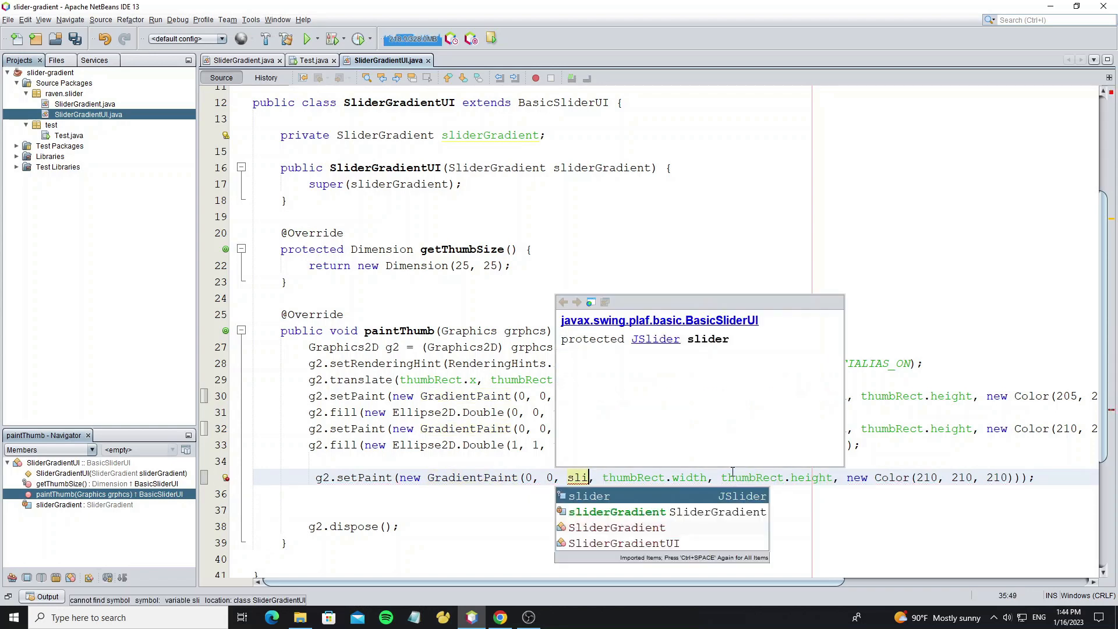
key("Return")
type(".getco")
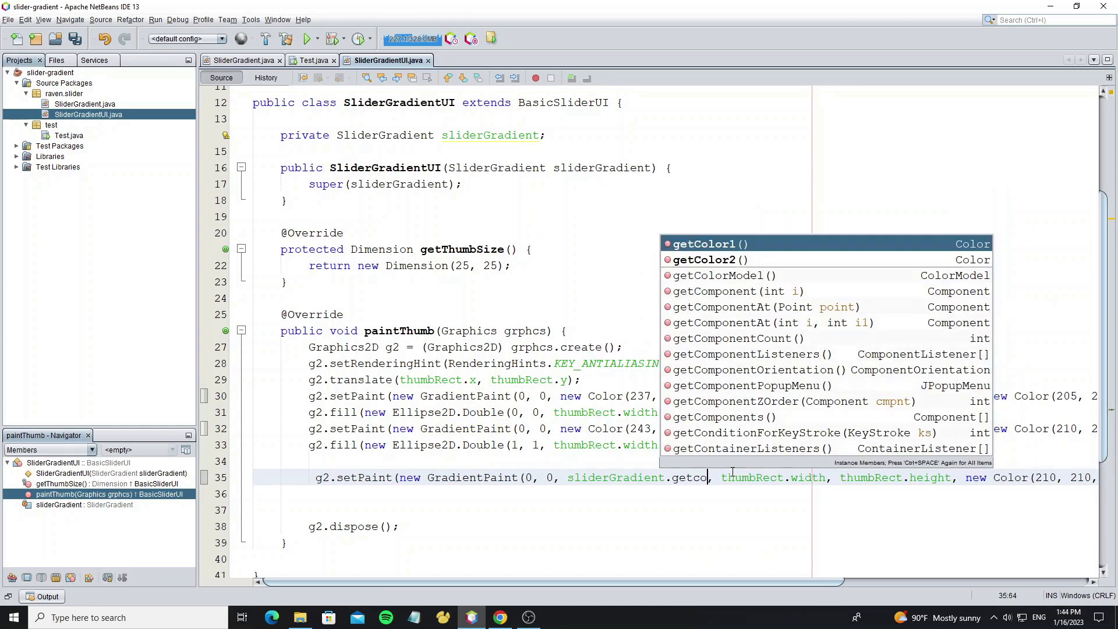
key("Return")
left_click_drag(569, 477, 750, 476)
key("ctrl+c")
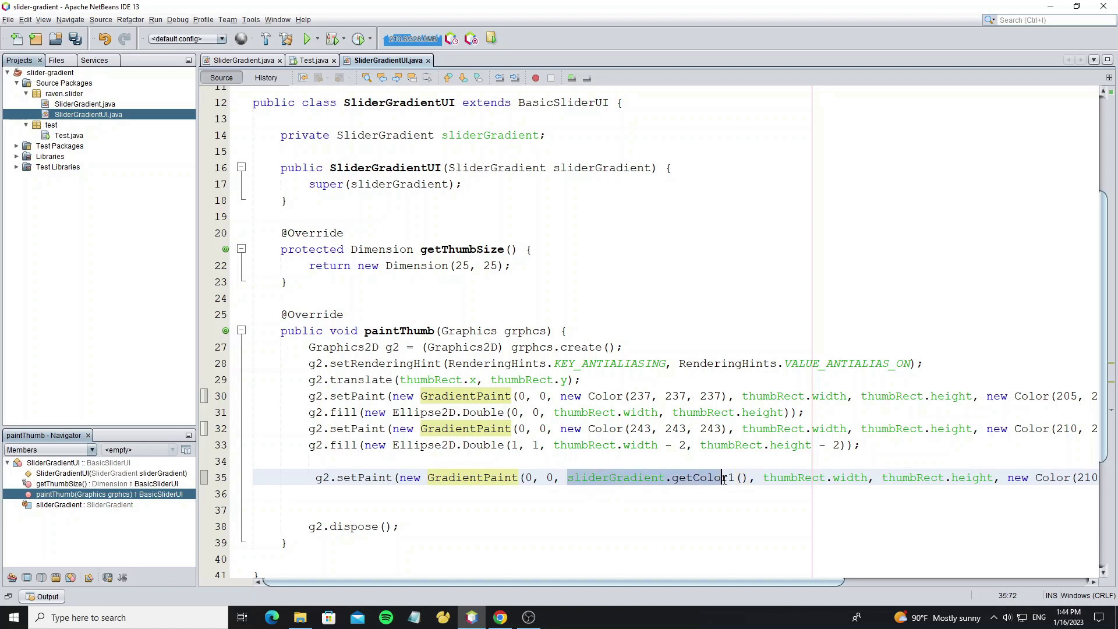
left_click_drag(781, 581, 886, 581)
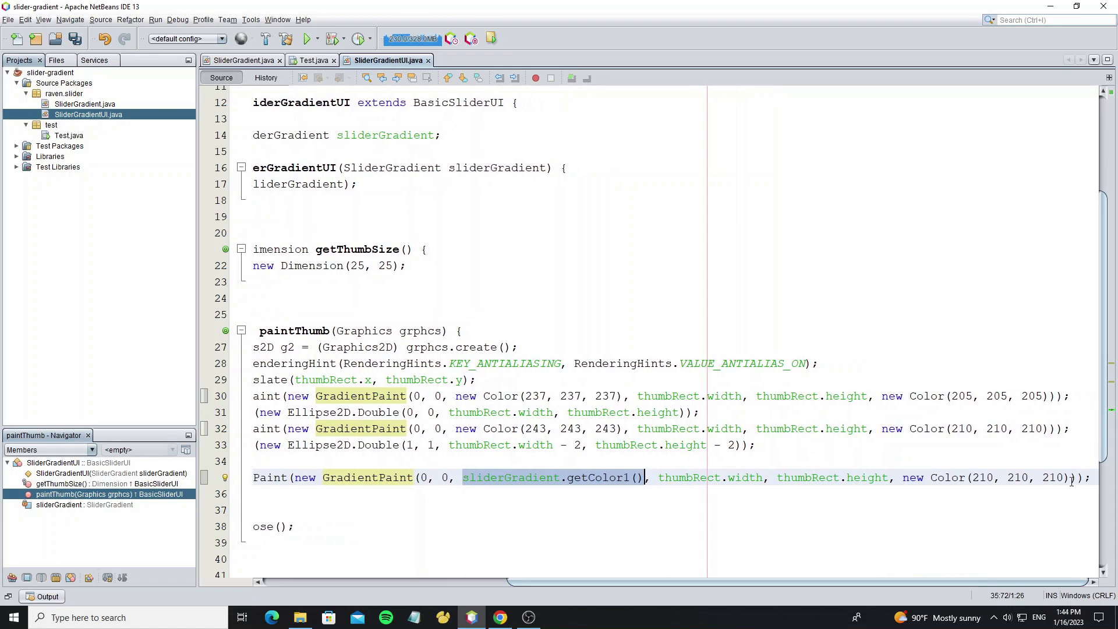
left_click_drag(1069, 477, 904, 476)
key("ctrl+v")
type("2")
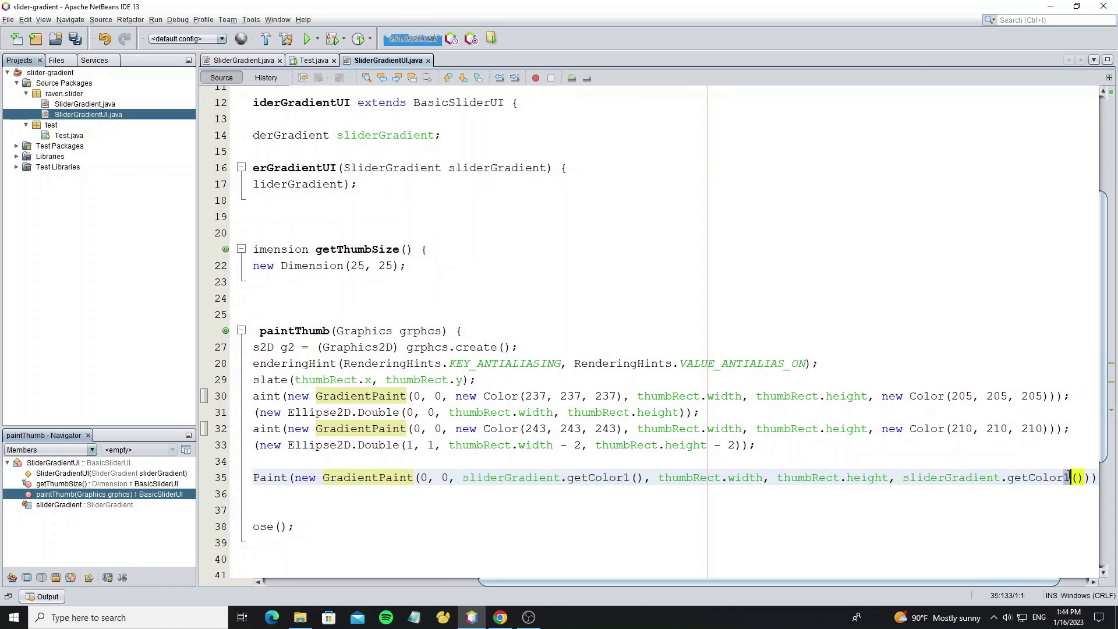
key("ctrl+s")
left_click_drag(732, 580, 436, 582)
Add a fill of an inner ellipse at (5, 5, width - 10, height - 10).
left_click(341, 494)
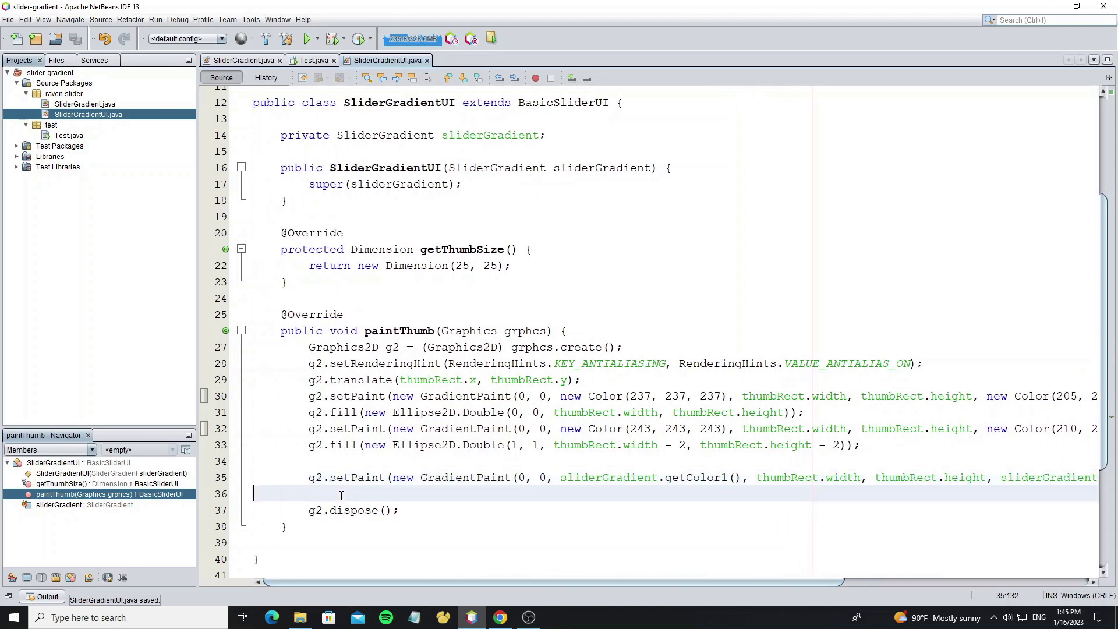
left_click_drag(308, 445, 861, 444)
key("ctrl+c")
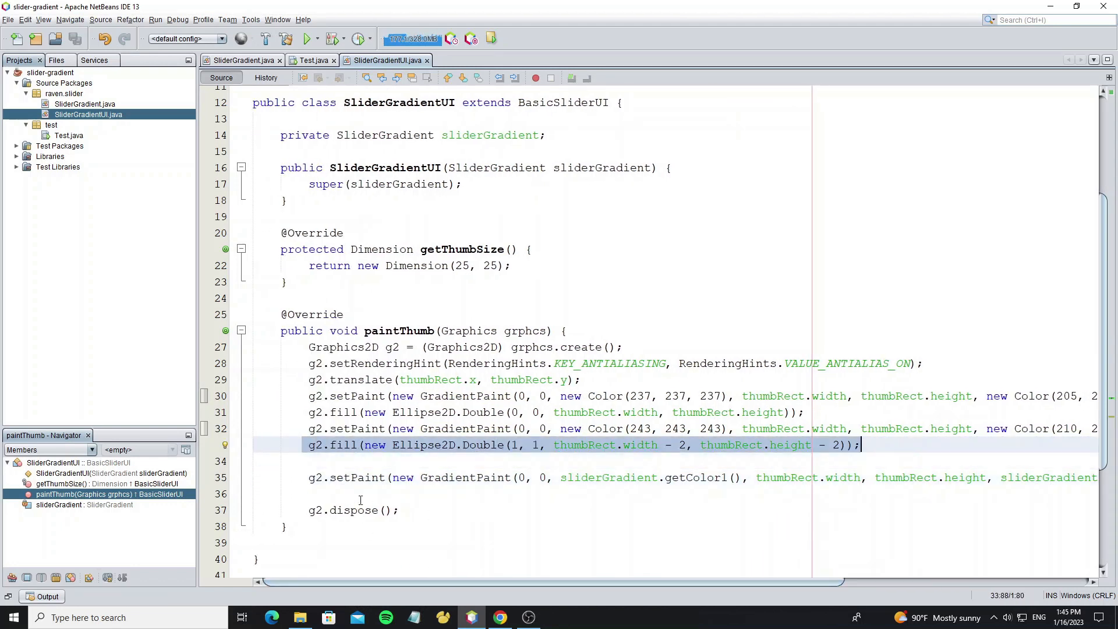
left_click(337, 494)
key("ctrl+v")
key("ctrl+s")
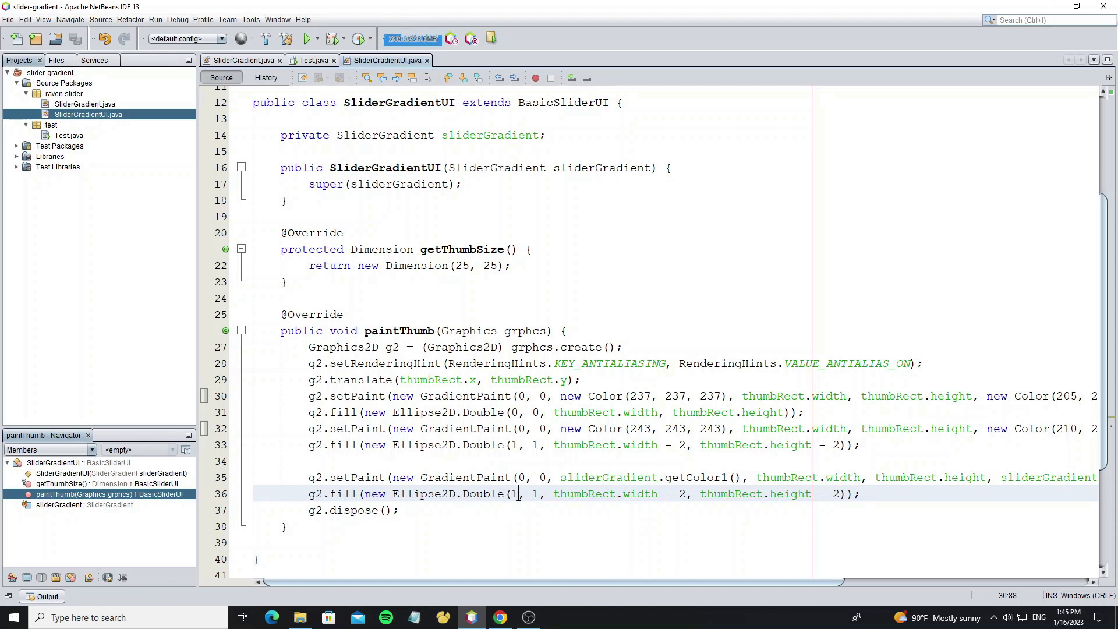
key("BackSpace")
type("5")
left_click(540, 494)
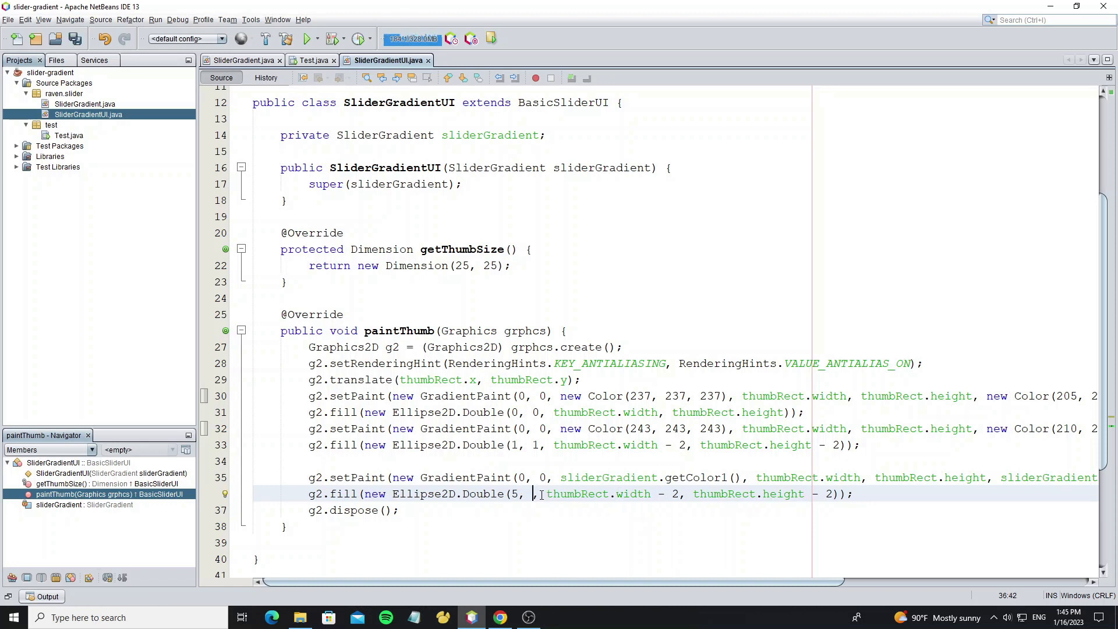
key("BackSpace")
type("5")
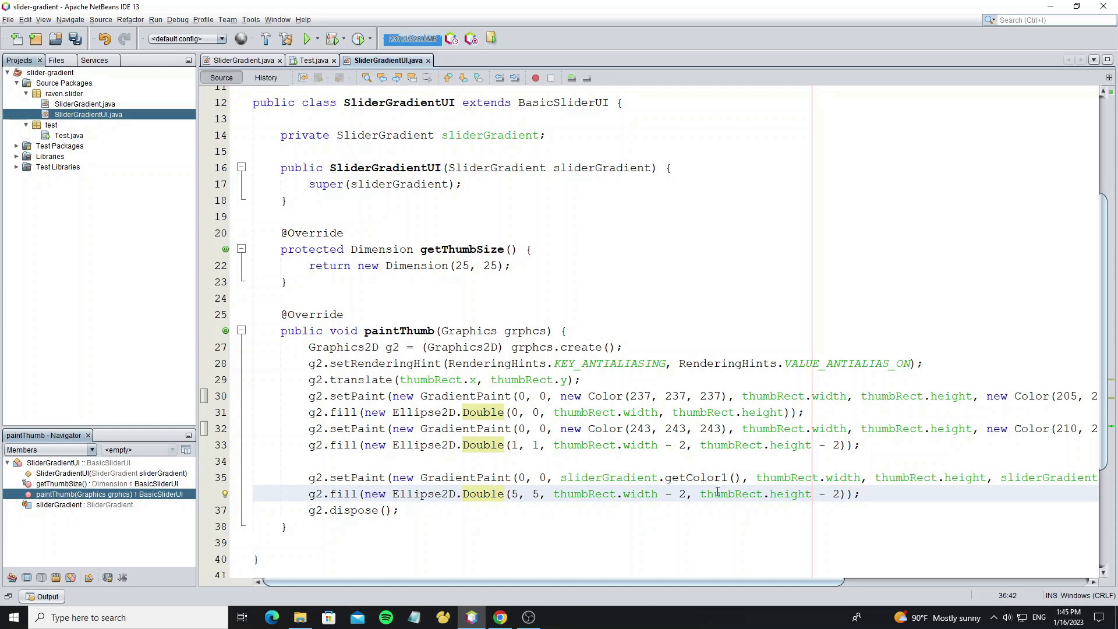
key("BackSpace")
type("10")
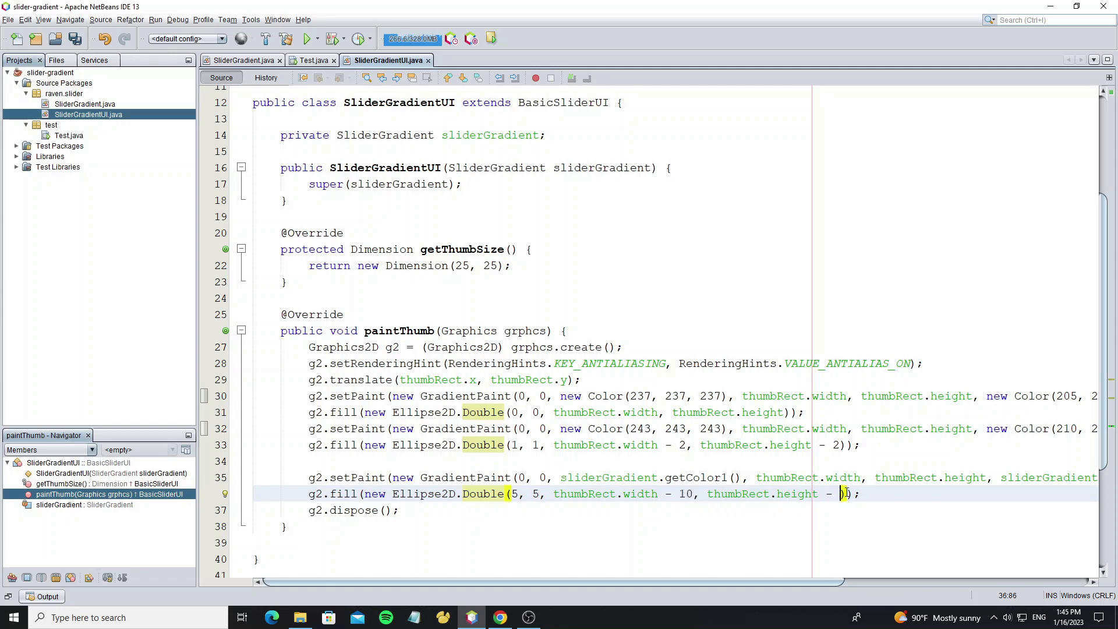
Save and run the project, then close the blank test window after the NullPointerException.
key("ctrl+s")
key("F6")
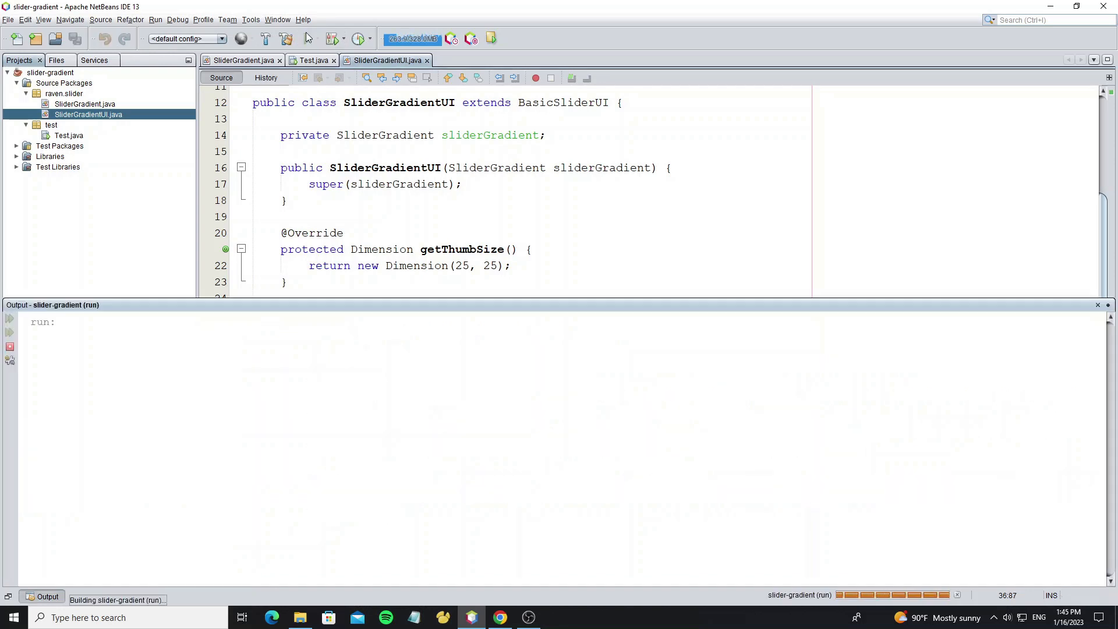
left_click(747, 162)
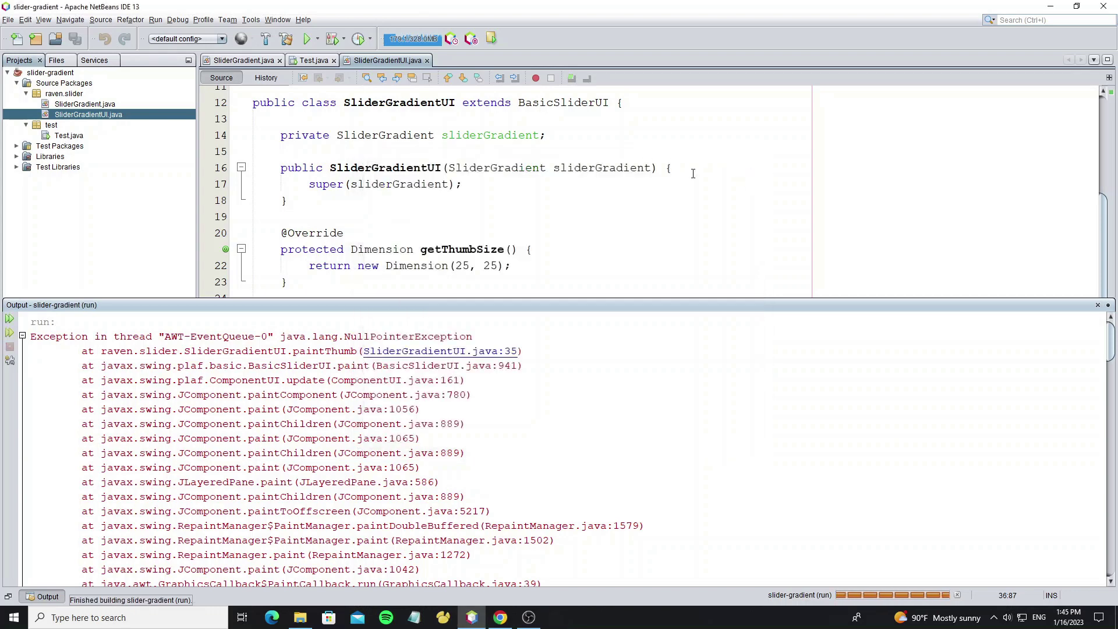
left_click(554, 210)
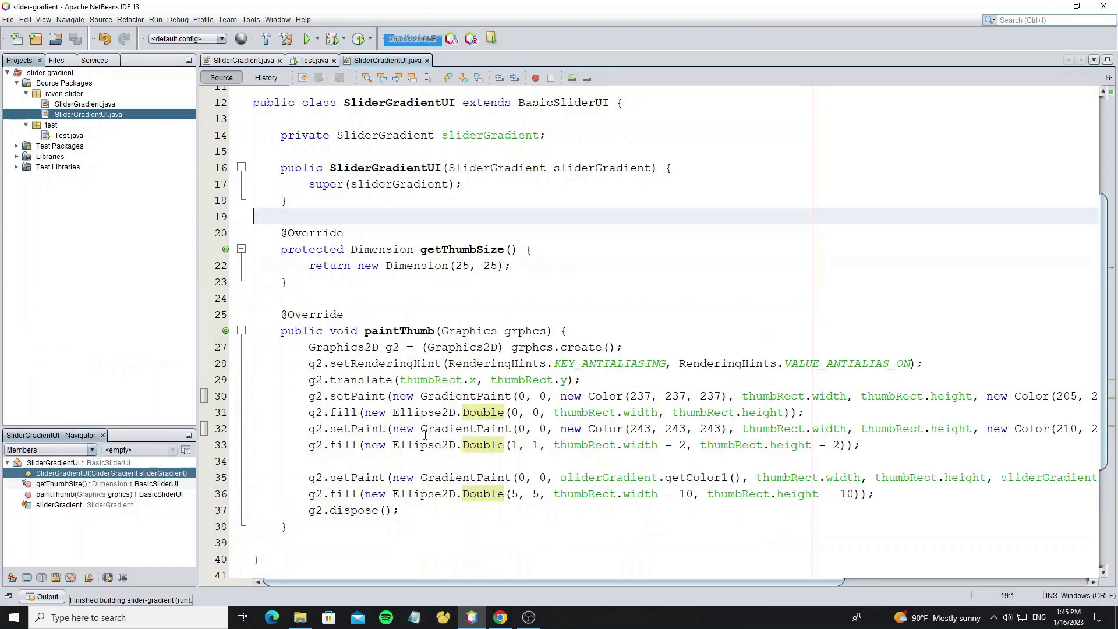
Assign this.sliderGradient = sliderGradient after the super call, reformat, and run the project.
left_click(577, 477)
left_click(673, 167)
left_click(478, 184)
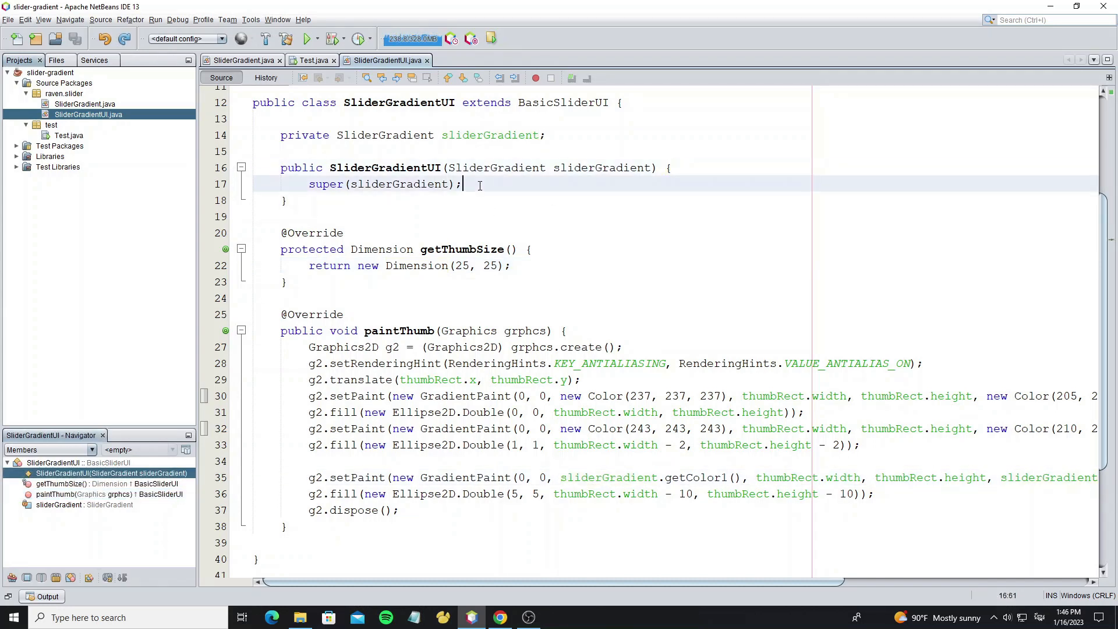
key("Return")
type("this.sl")
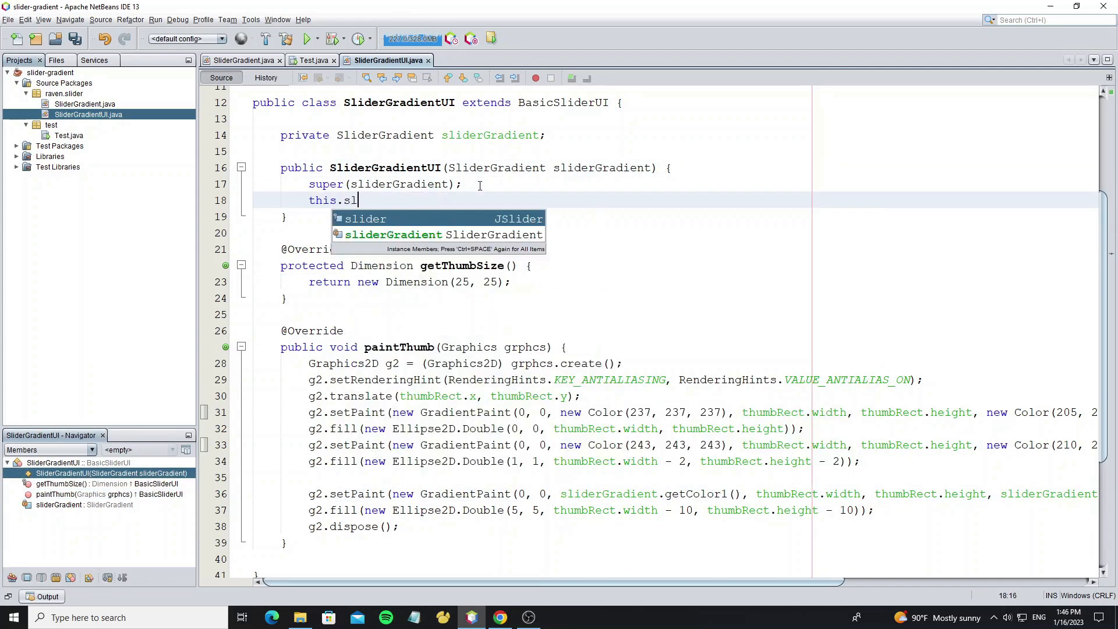
key("Down")
key("Return")
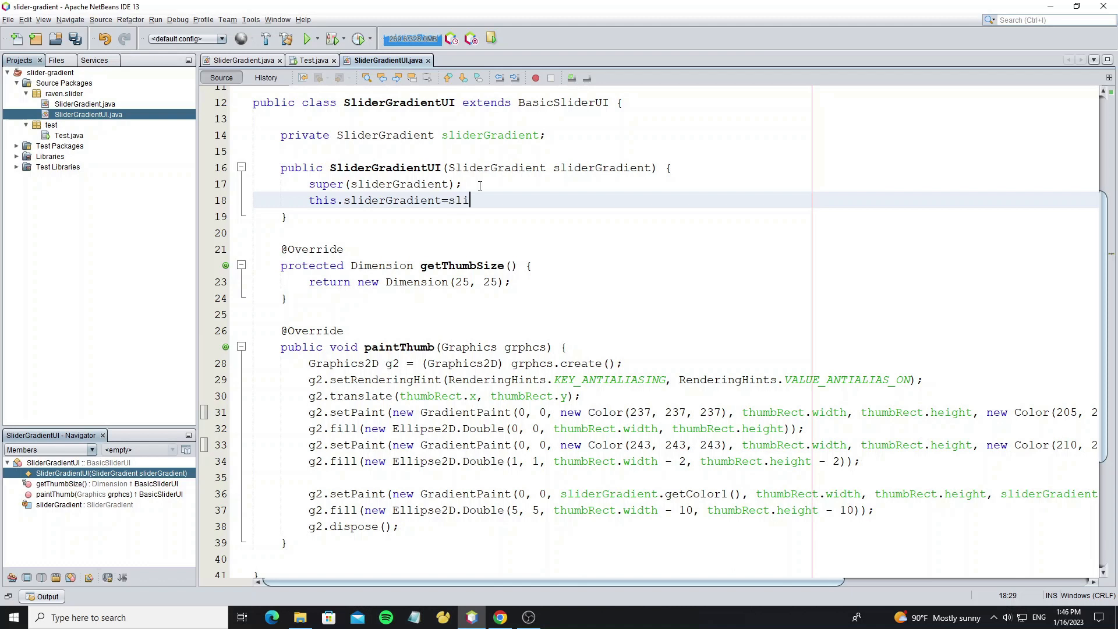
key("ctrl+space")
key("Return")
key("alt+shift+f")
left_click(305, 38)
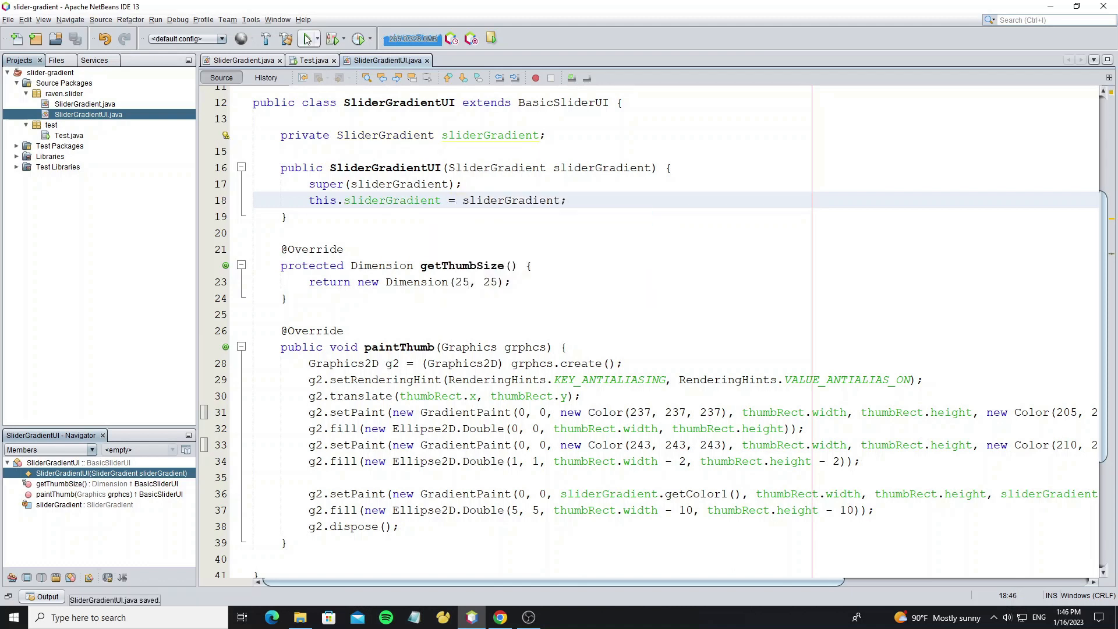
mouse_move(498, 295)
left_mouse_down()
mouse_move(475, 297)
mouse_move(554, 299)
mouse_move(450, 301)
mouse_move(533, 302)
left_mouse_up()
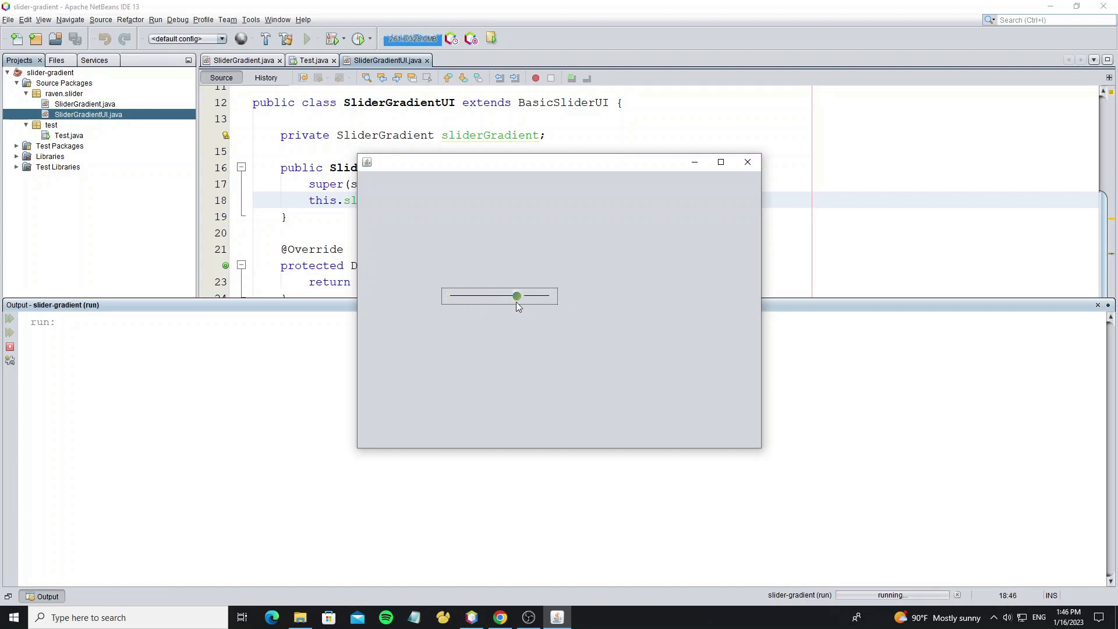
left_click_drag(463, 302, 544, 304)
left_click(747, 163)
double_click(483, 265)
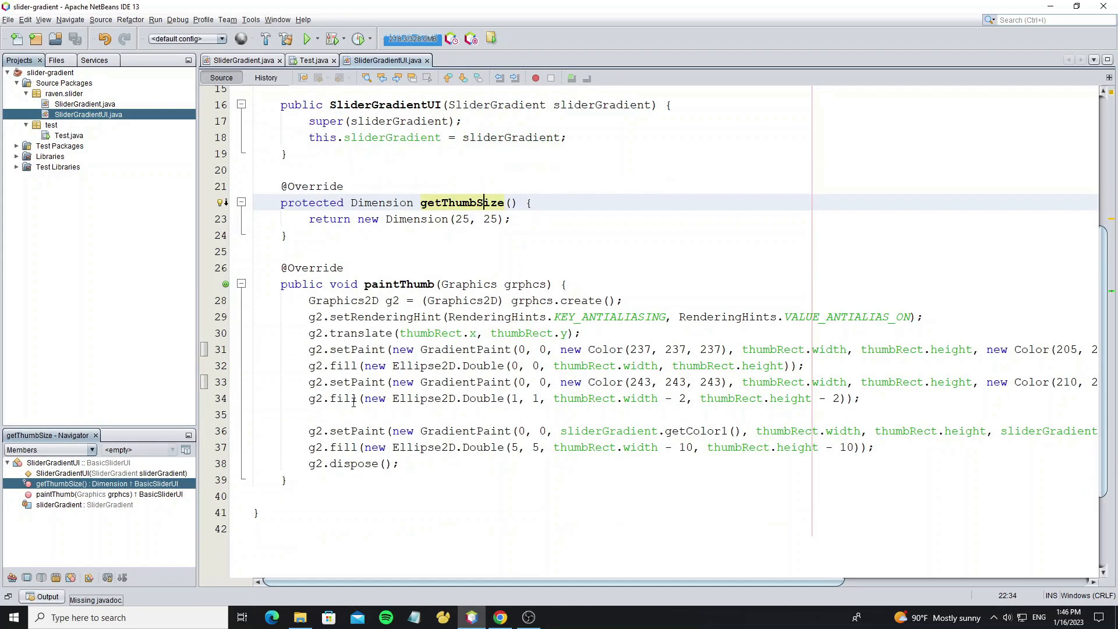
Save the Graphics2D transform as AffineTransform tra before translating and restore it with g2.setTransform(tra).
left_click(308, 332)
key("Return")
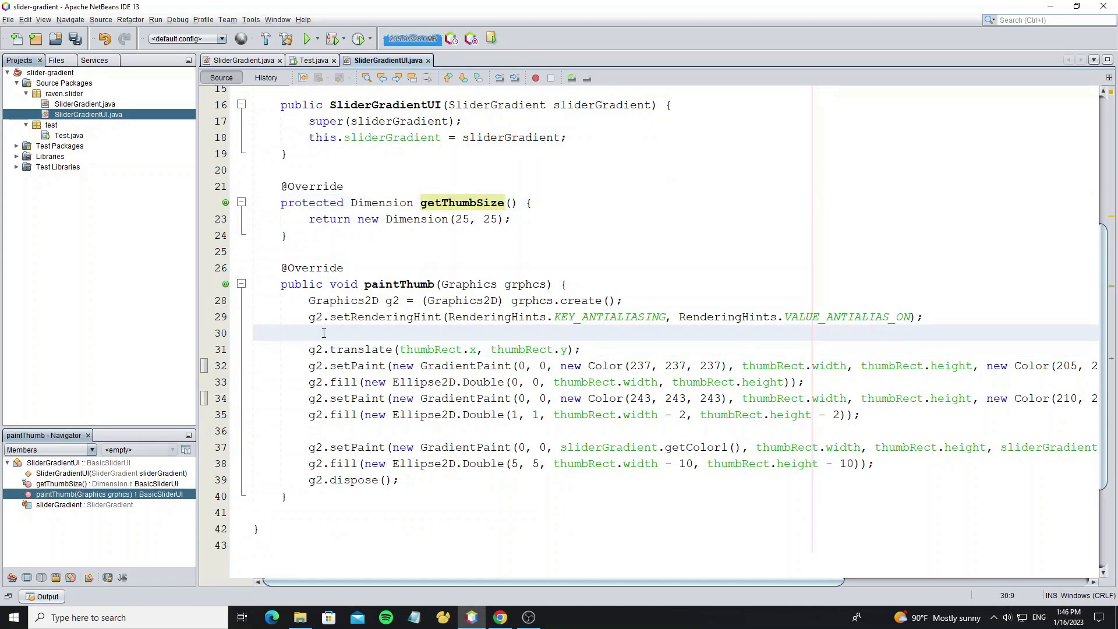
type("AffineTr")
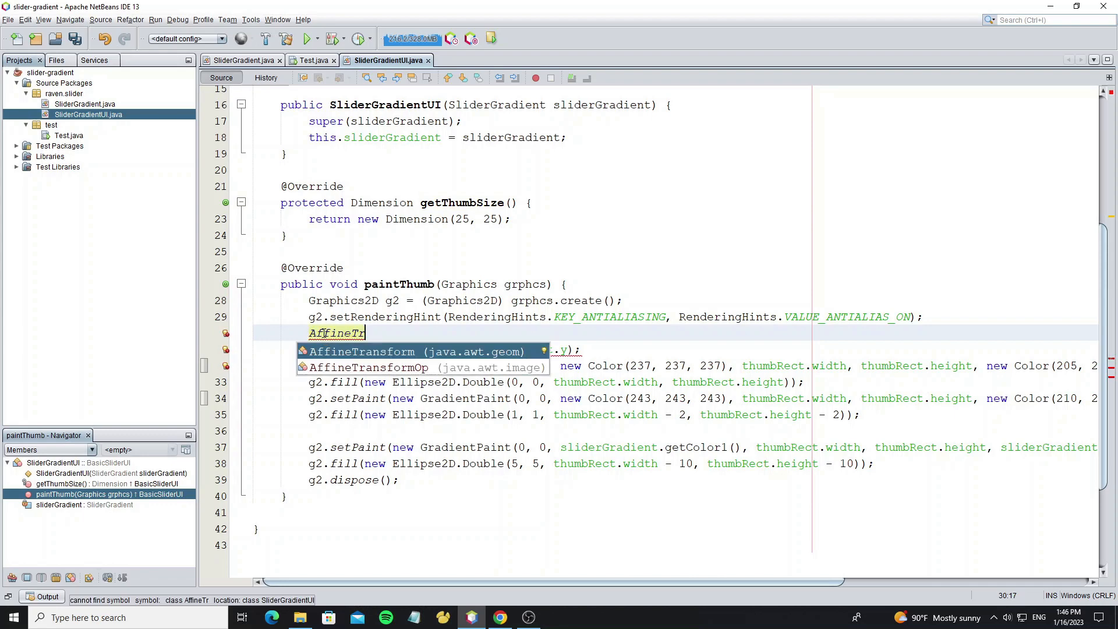
key("Return")
type("=")
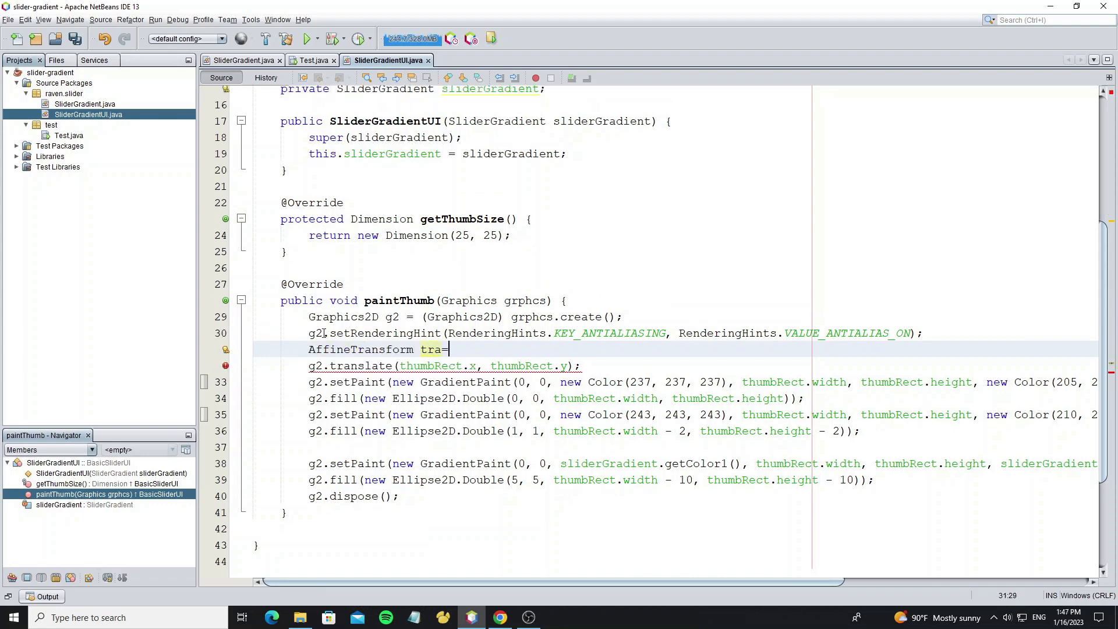
type("getTra")
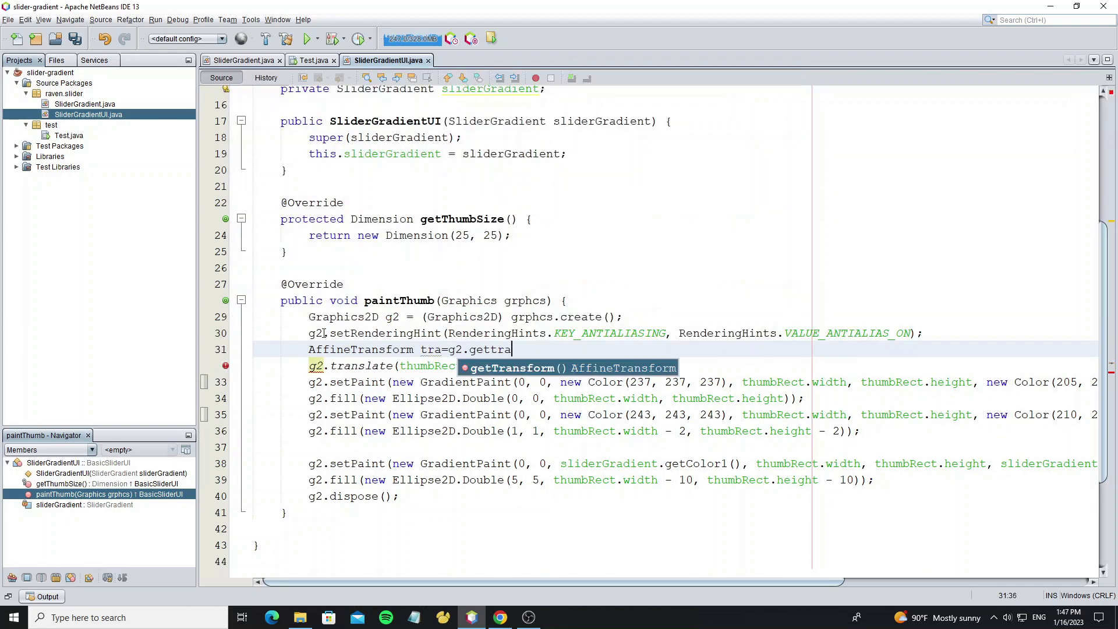
key("Return")
type(";")
key("alt+shift+f")
key("ctrl+s")
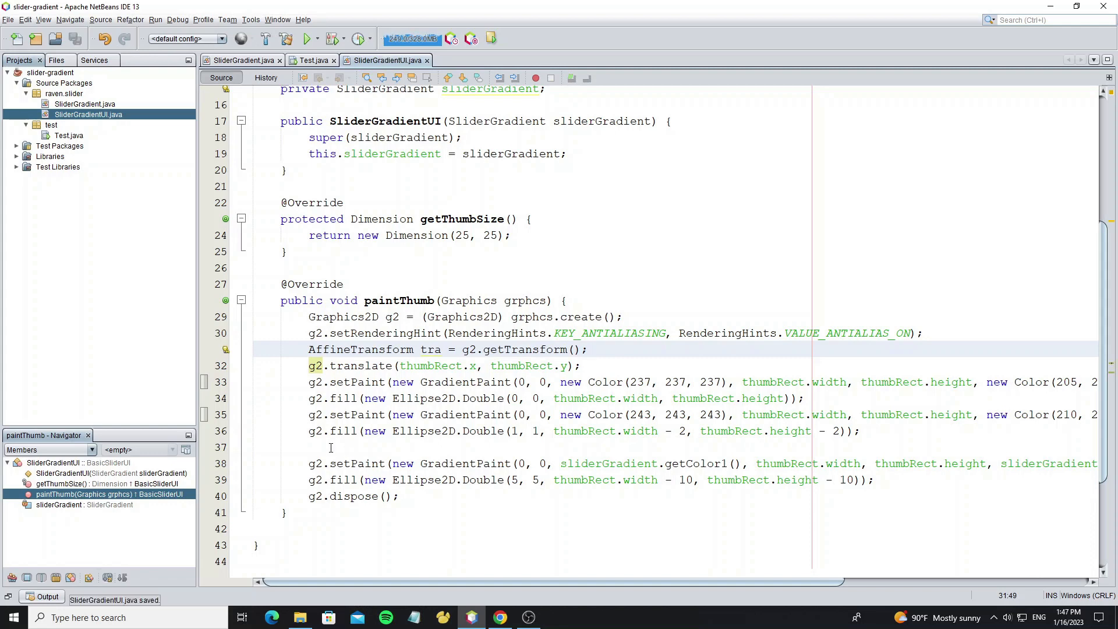
left_click(331, 447)
type("g2.")
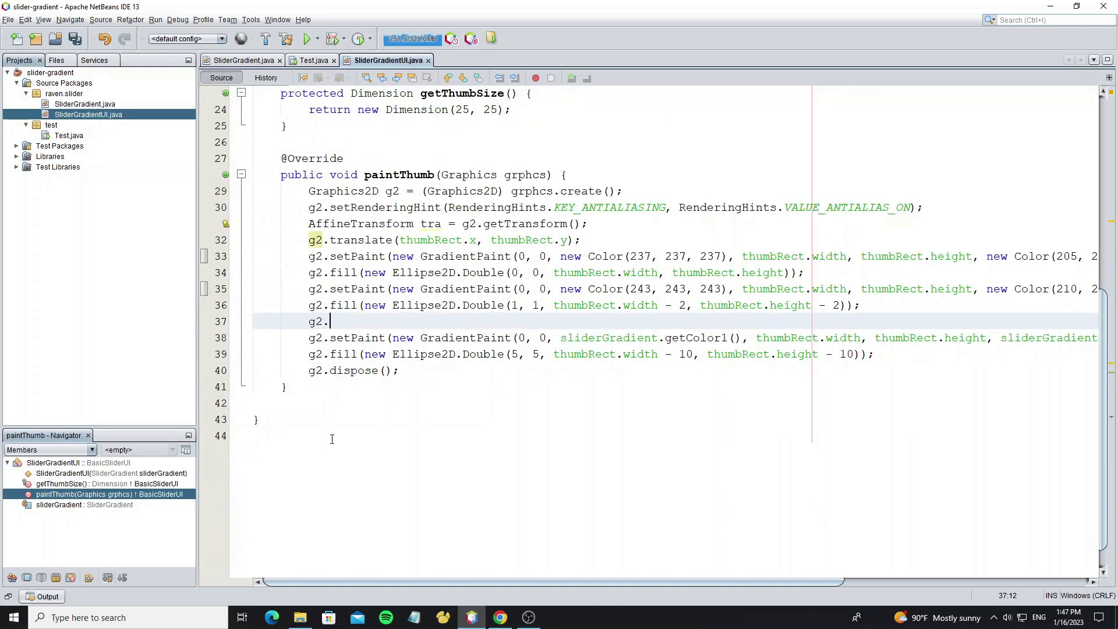
type("setTra")
key("Return")
type(";")
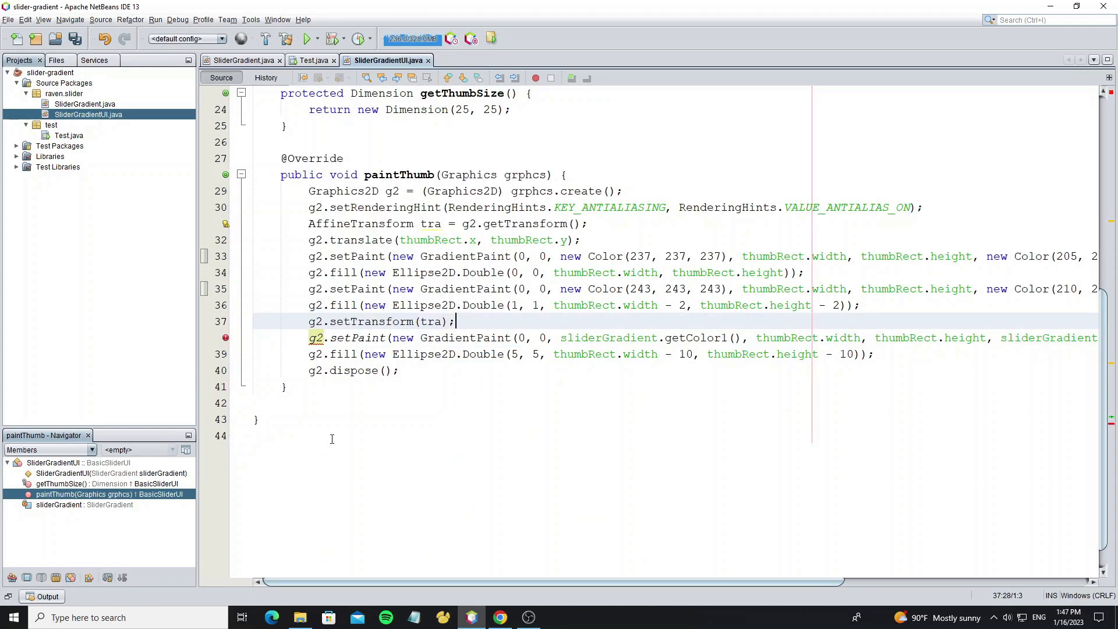
key("ctrl+s")
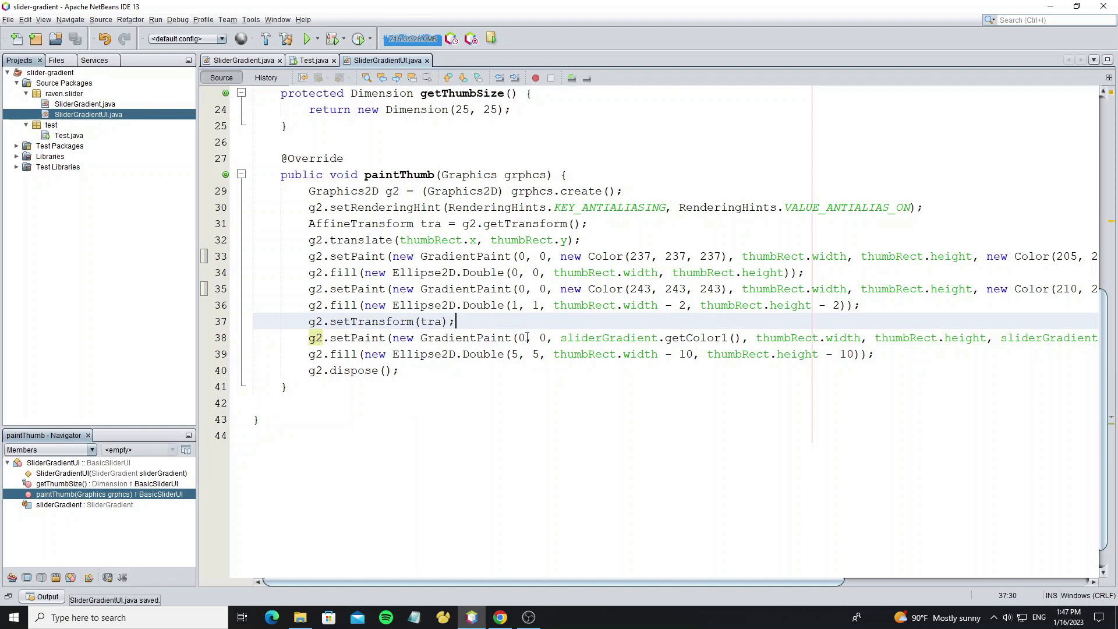
Make the GradientPaint span trackRect.x, trackRect.y, trackRect.width and trackRect.height instead of the thumb bounds.
left_click(527, 337)
key("BackSpace")
type("tr")
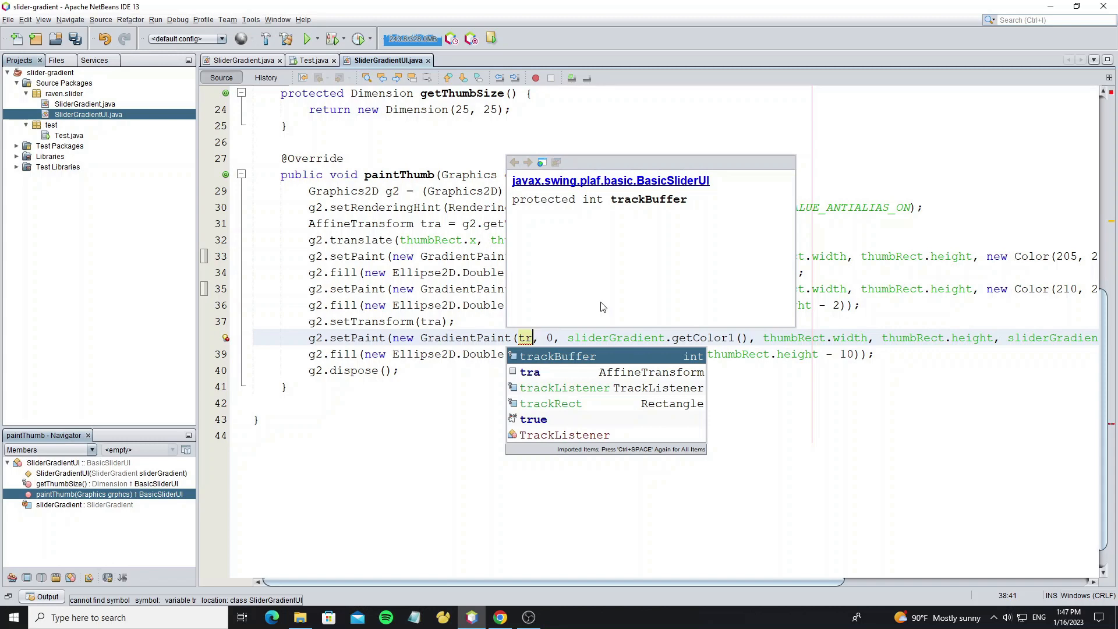
key("Down")
key("Down")
key("Down")
key("Return")
type(".")
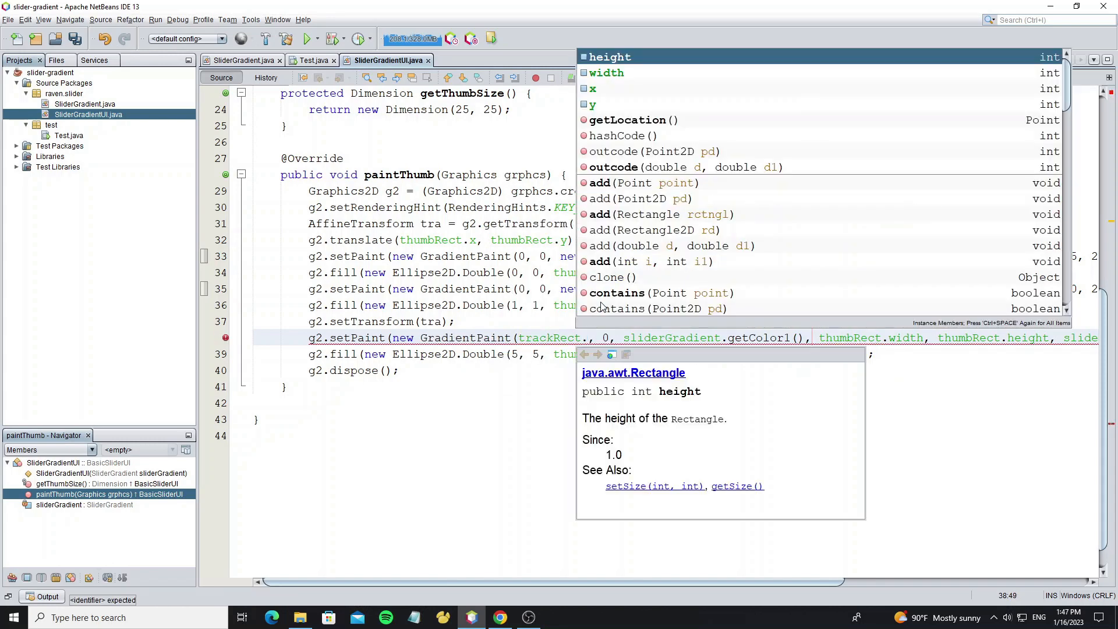
type("x")
double_click(611, 337)
type("tra")
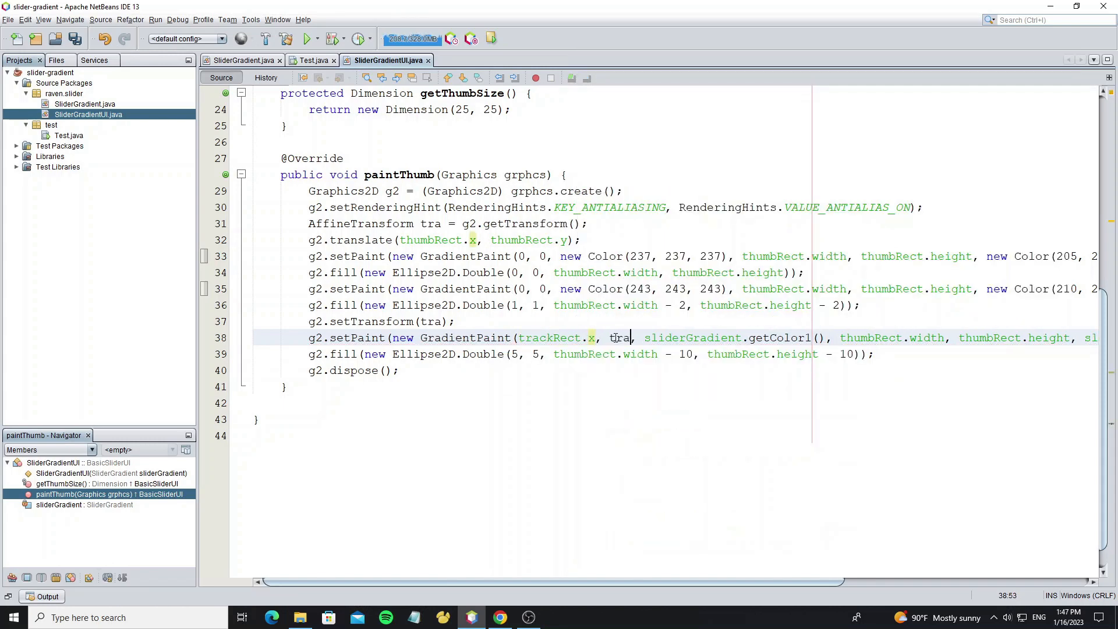
type("ck")
key("ctrl+space")
key("Return")
type(".y")
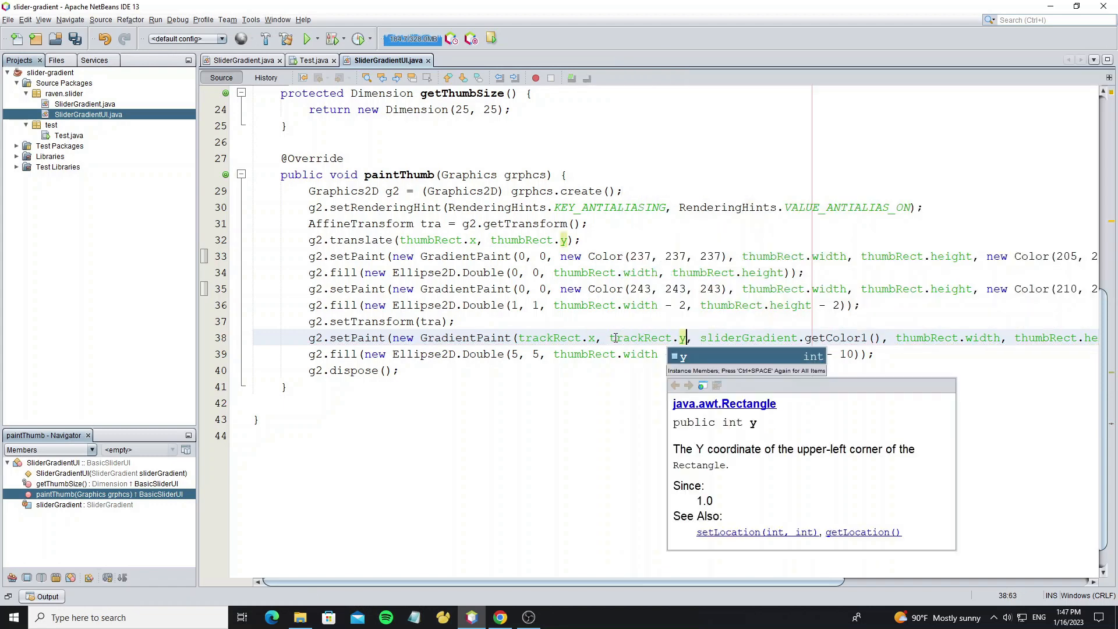
key("Escape")
left_click_drag(611, 581, 830, 582)
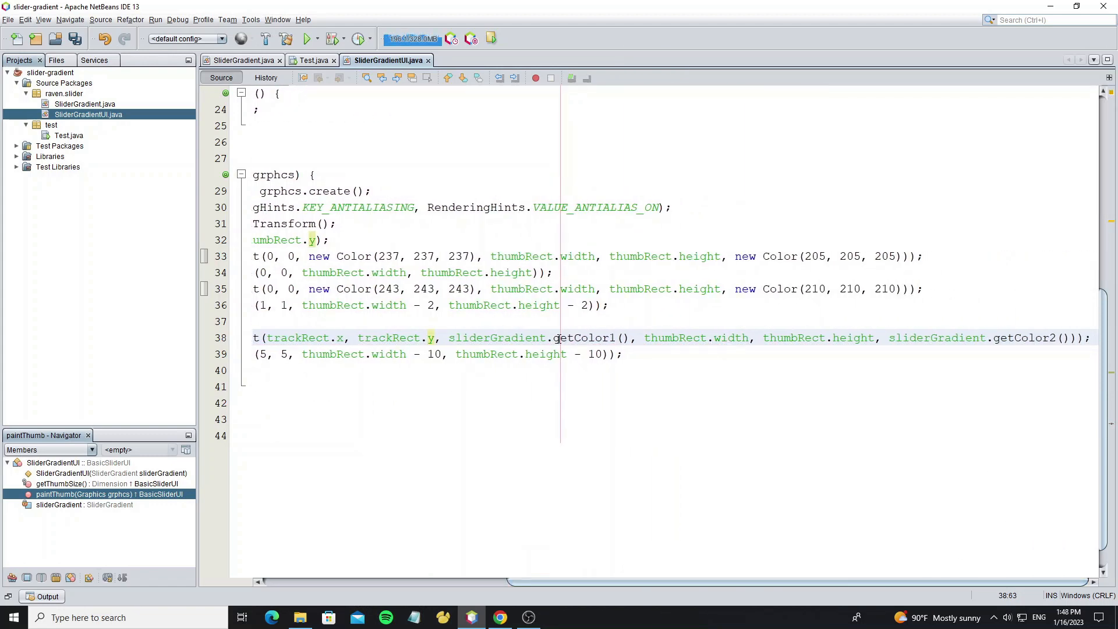
double_click(393, 337)
key("ctrl+c")
double_click(677, 337)
key("ctrl+v")
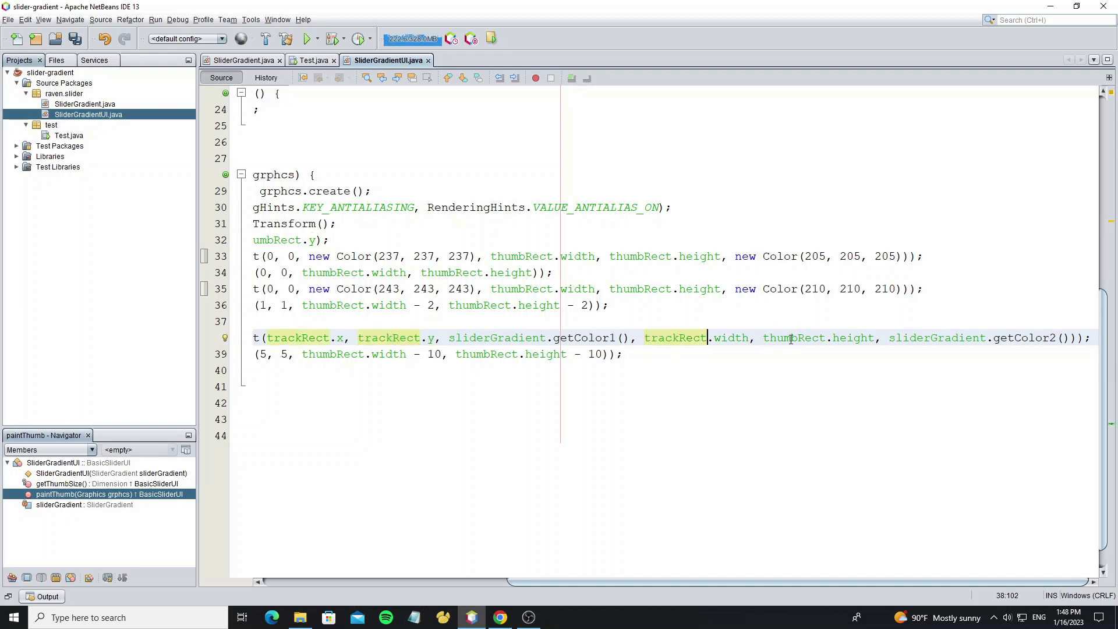
double_click(795, 337)
key("ctrl+v")
key("ctrl+s")
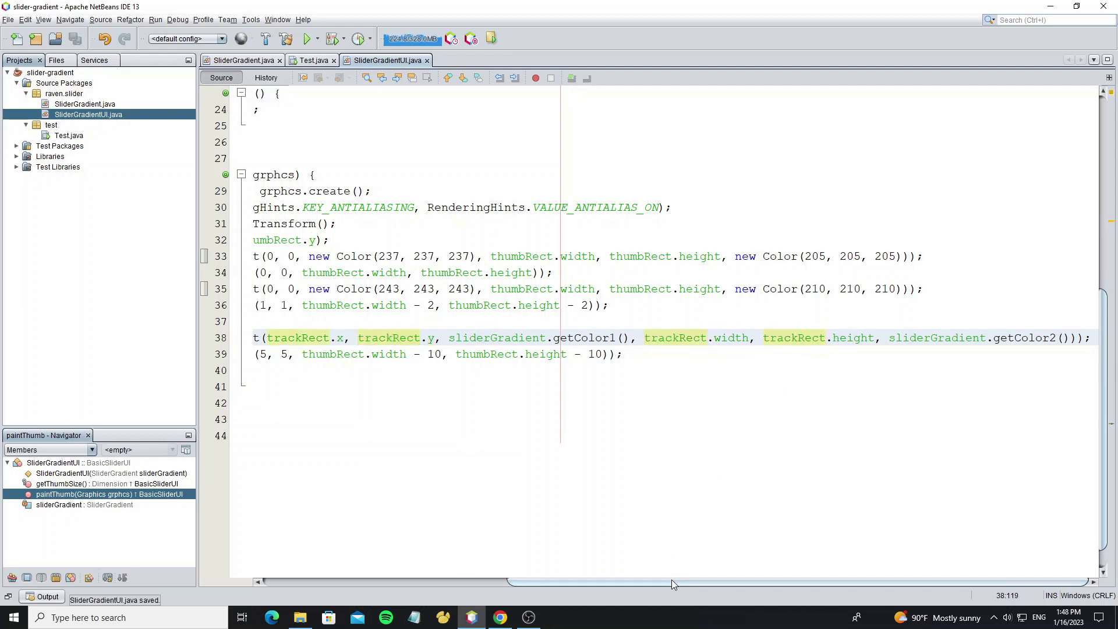
left_click_drag(786, 583, 368, 581)
Offset the inner Ellipse2D by thumbRect.x+5 and thumbRect.y+5, then run the project.
left_click(513, 353)
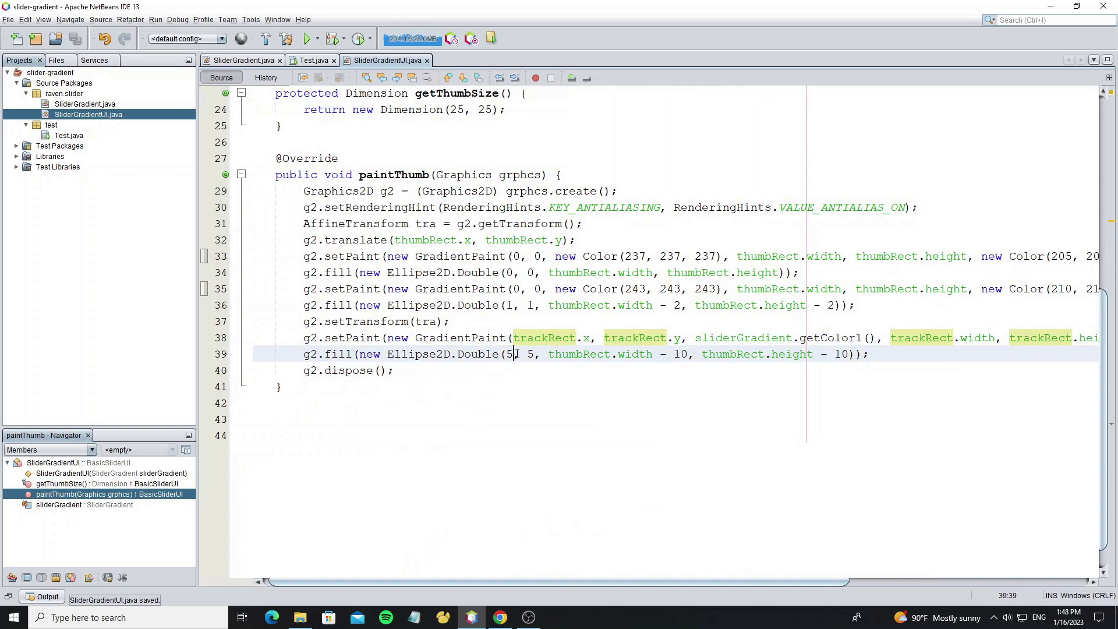
left_click_drag(304, 322, 450, 321)
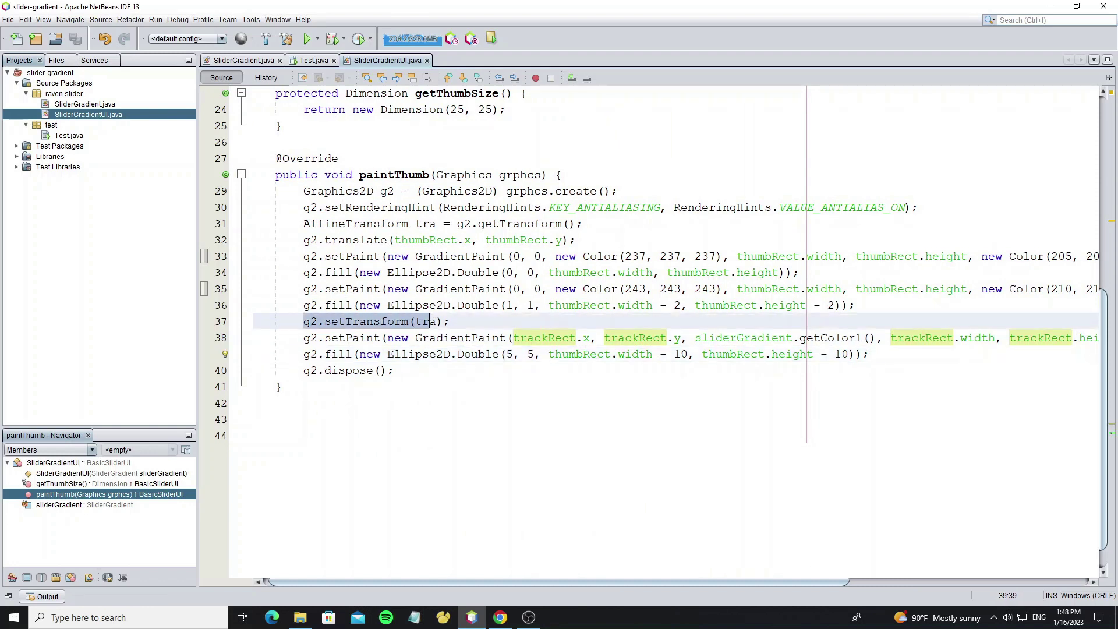
left_click(512, 354)
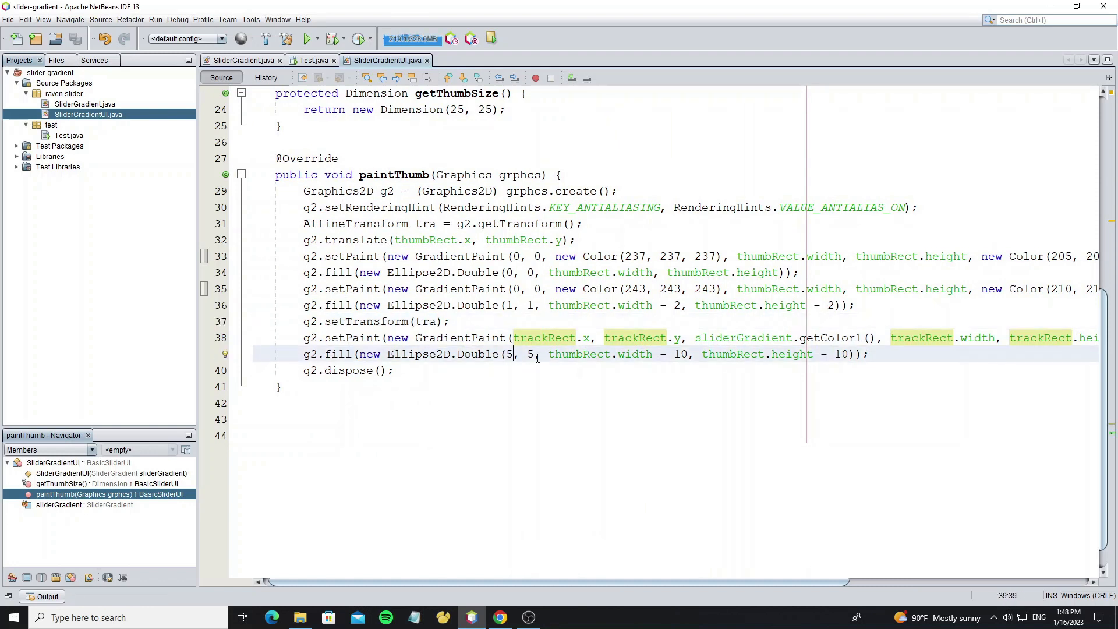
key("BackSpace")
type("thumbr")
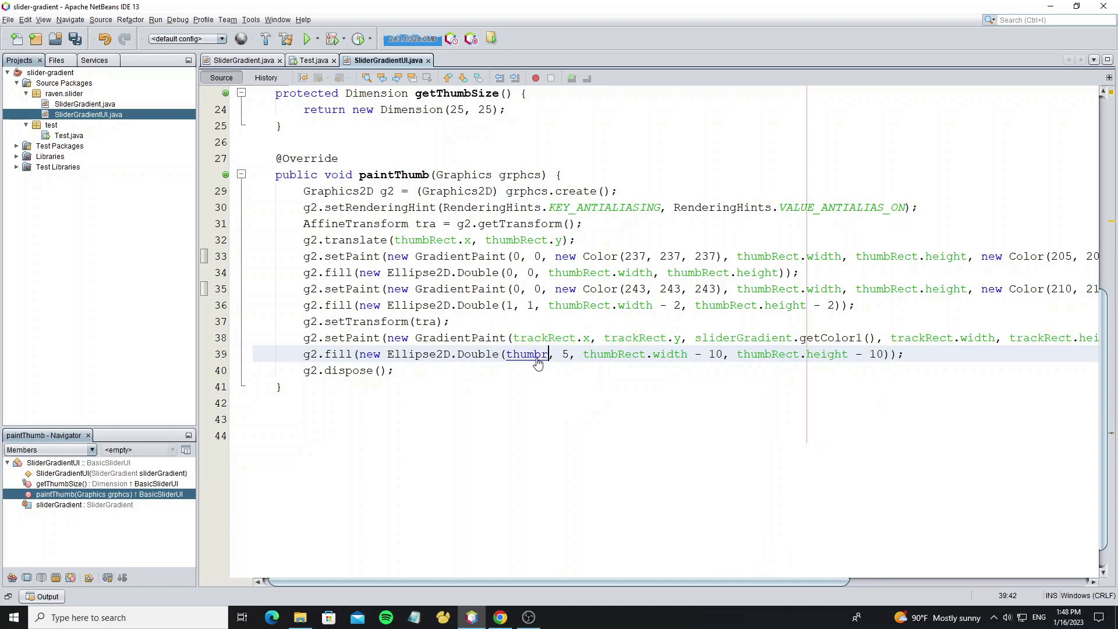
key("ctrl+space")
key("Return")
type(".x")
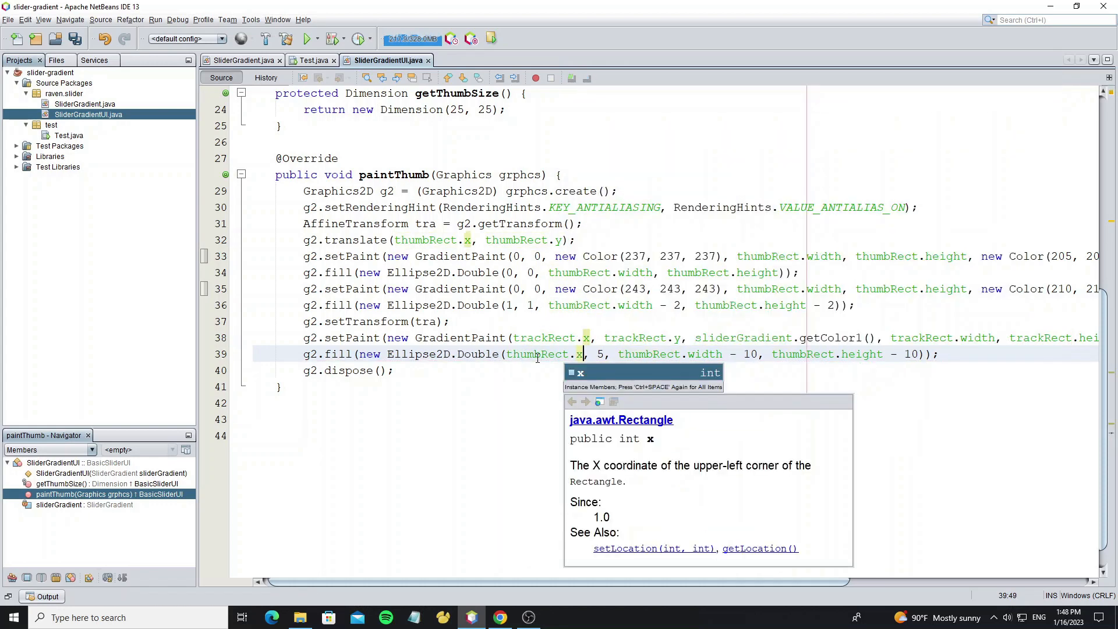
type("+5")
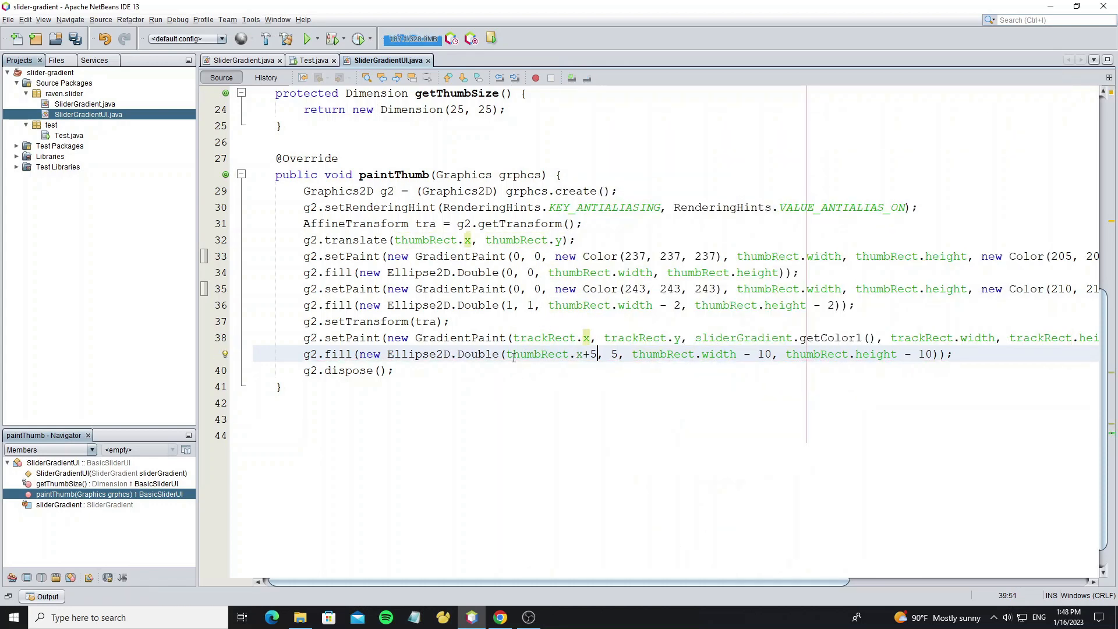
left_click(610, 354)
type("thumbRect.y")
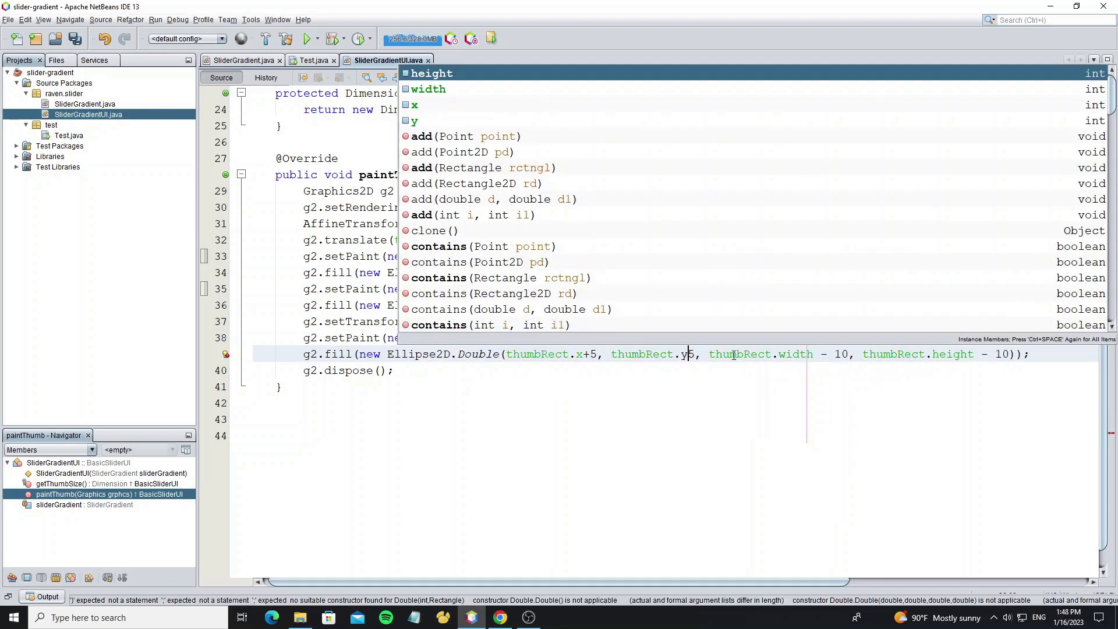
type("+")
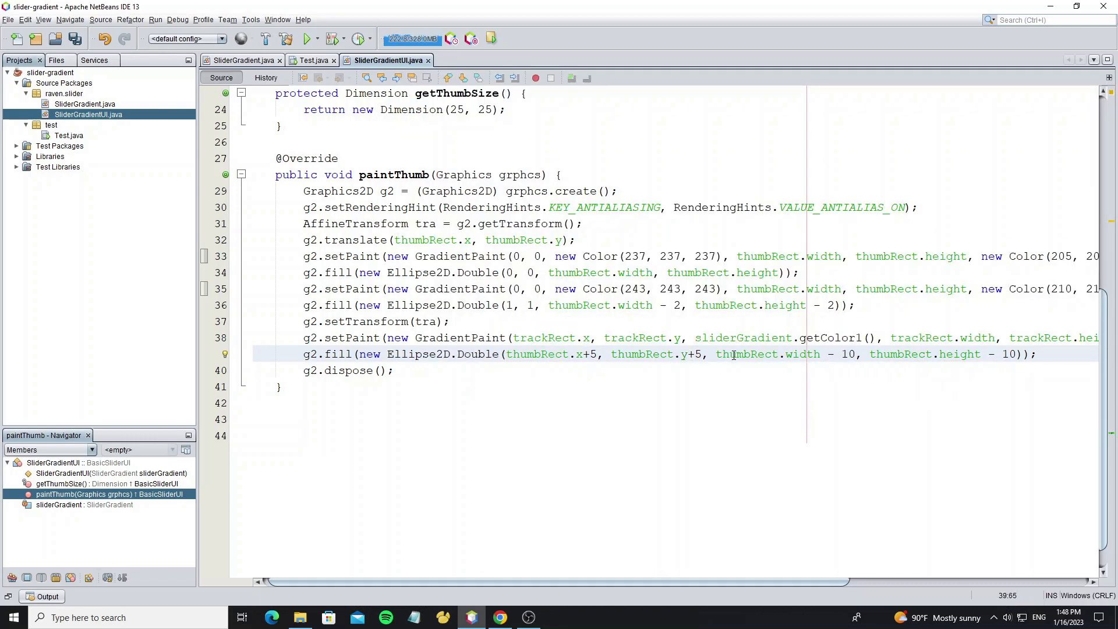
key("shift+F6")
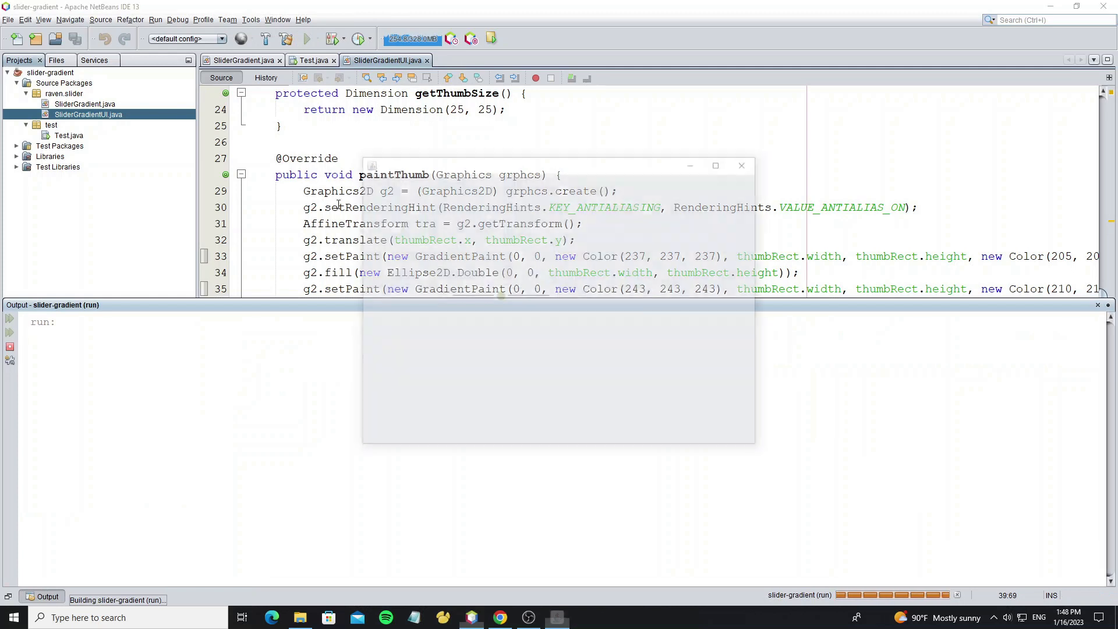
Drag the slider thumb along the track in the test window, close it and return to the editor.
mouse_move(499, 298)
left_mouse_down()
mouse_move(545, 299)
mouse_move(468, 301)
mouse_move(560, 300)
left_mouse_up()
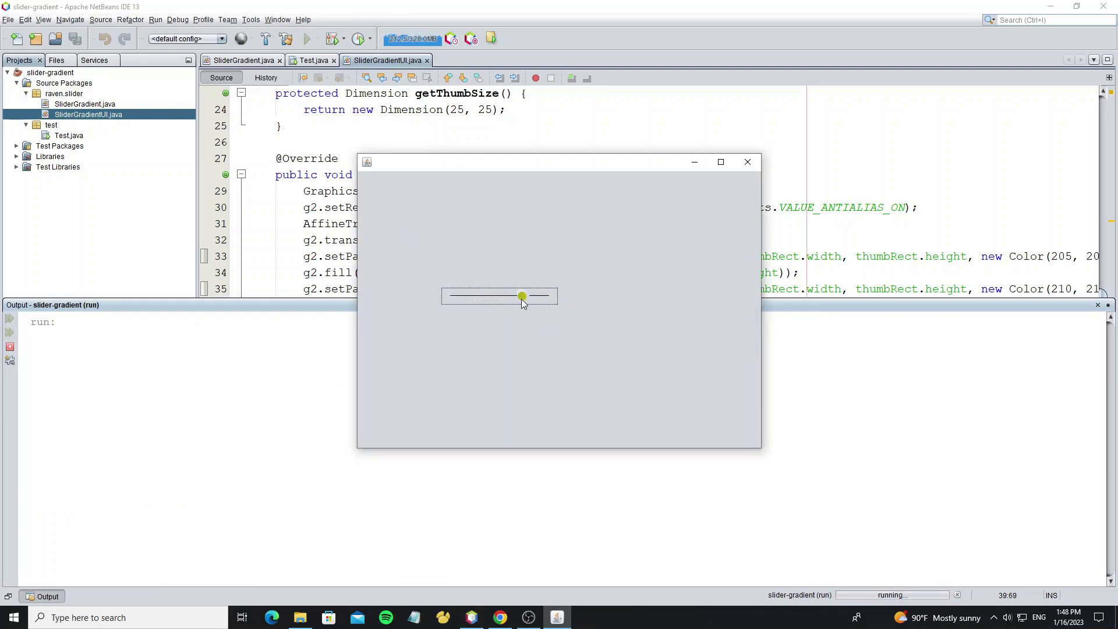
left_click(747, 163)
left_click(445, 240)
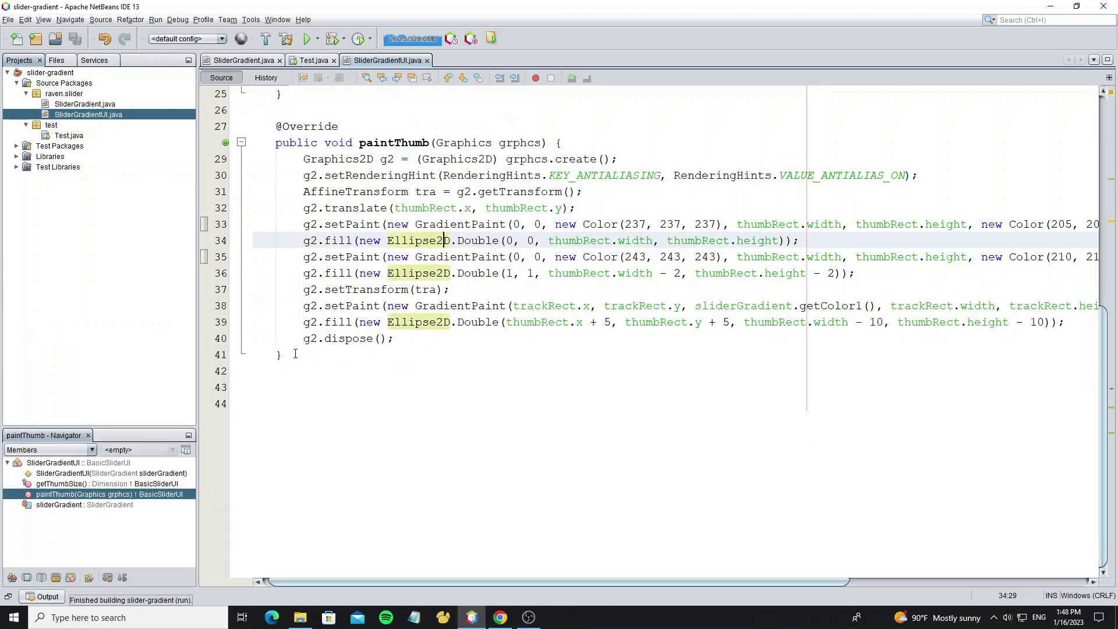
Override paintTrack after paintThumb via code completion and delete its default super call.
left_click(371, 355)
left_click_drag(367, 582, 331, 581)
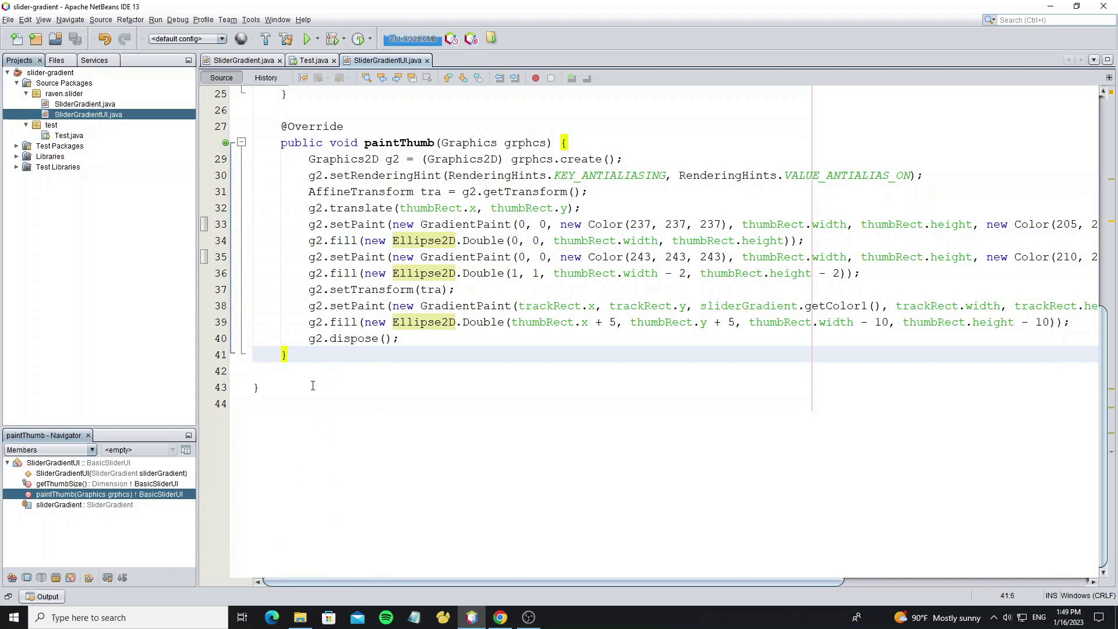
key("Return")
key("Return")
key("Return")
type("paintt")
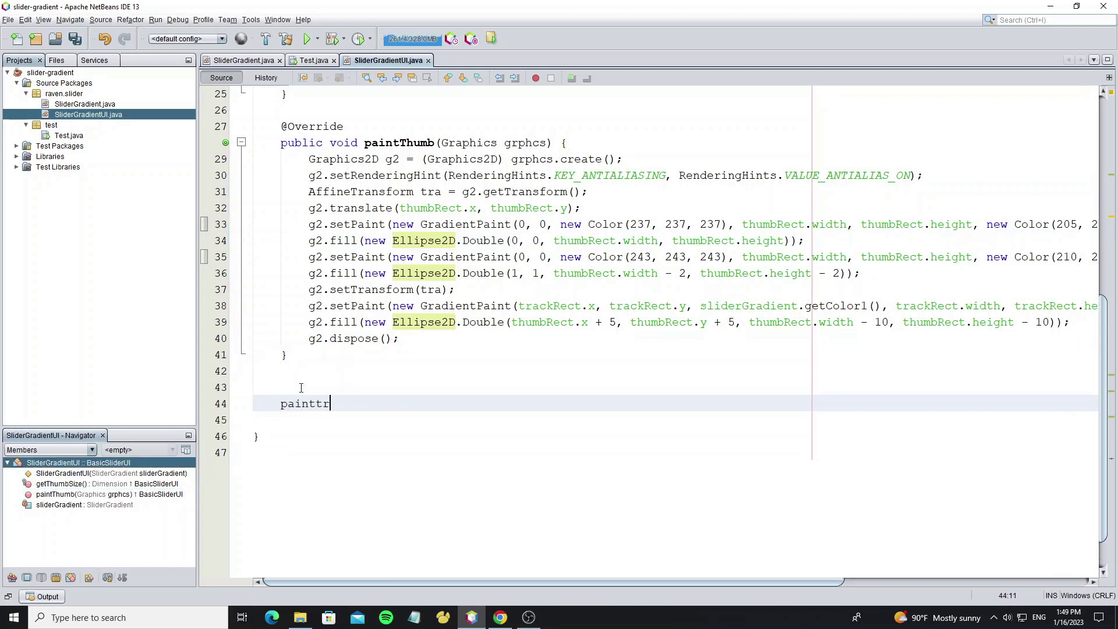
type("r")
key("ctrl+space")
key("Return")
left_click(285, 450)
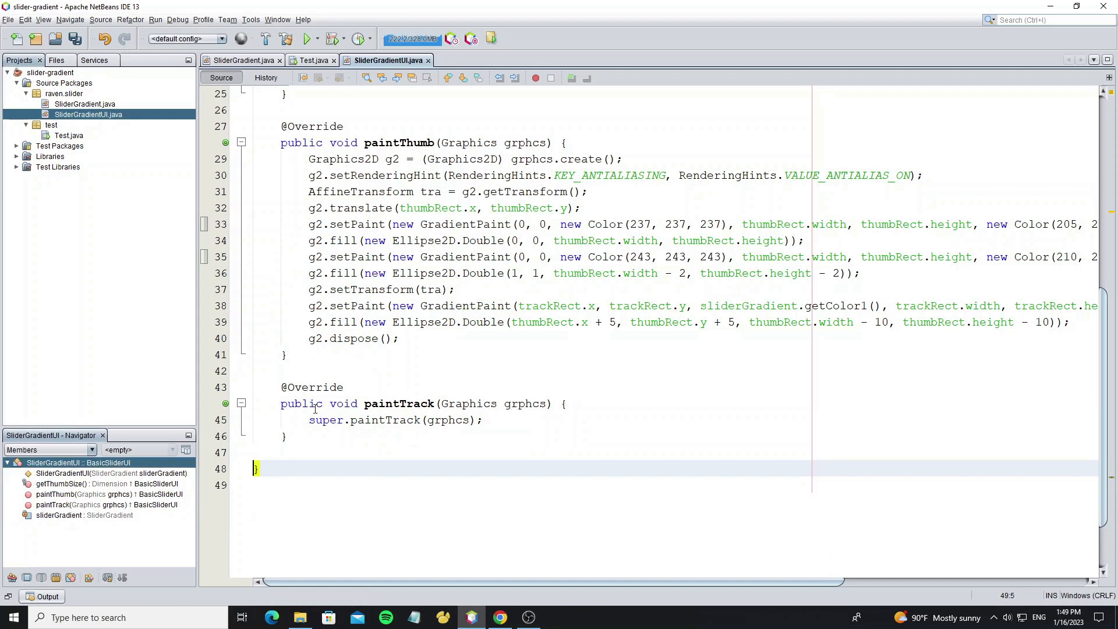
key("BackSpace")
key("BackSpace")
key("ctrl+s")
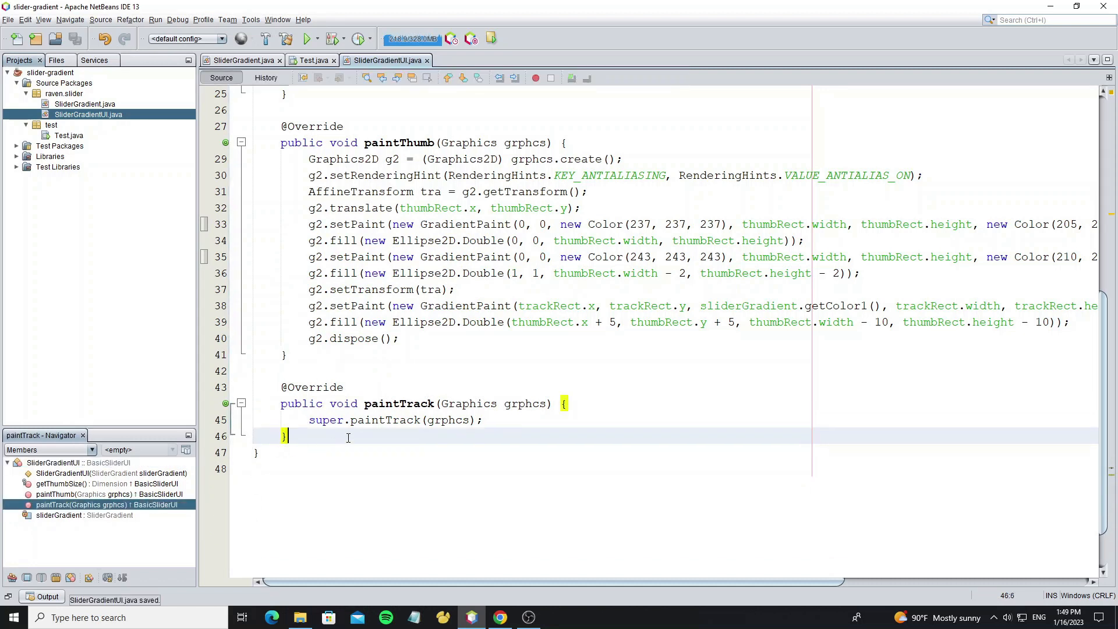
left_click_drag(308, 419, 482, 419)
key("BackSpace")
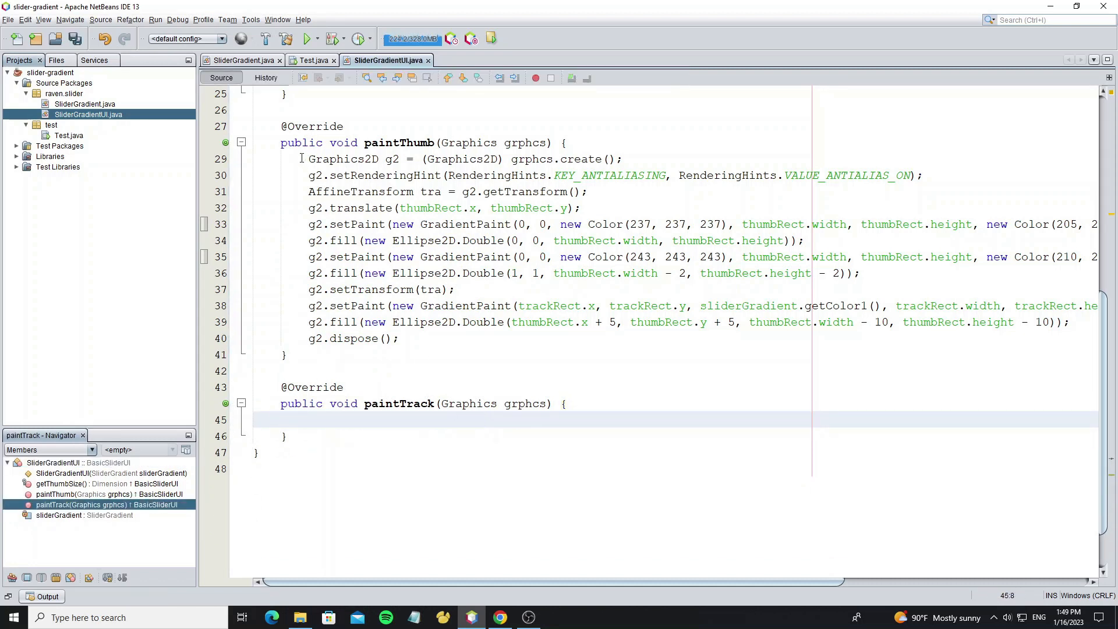
Copy the antialiased Graphics2D setup into paintTrack, end it with g2.dispose(), and copy paintThumb's gradient setPaint line.
left_click_drag(308, 159, 922, 174)
key("ctrl+c")
left_click(315, 419)
key("ctrl+v")
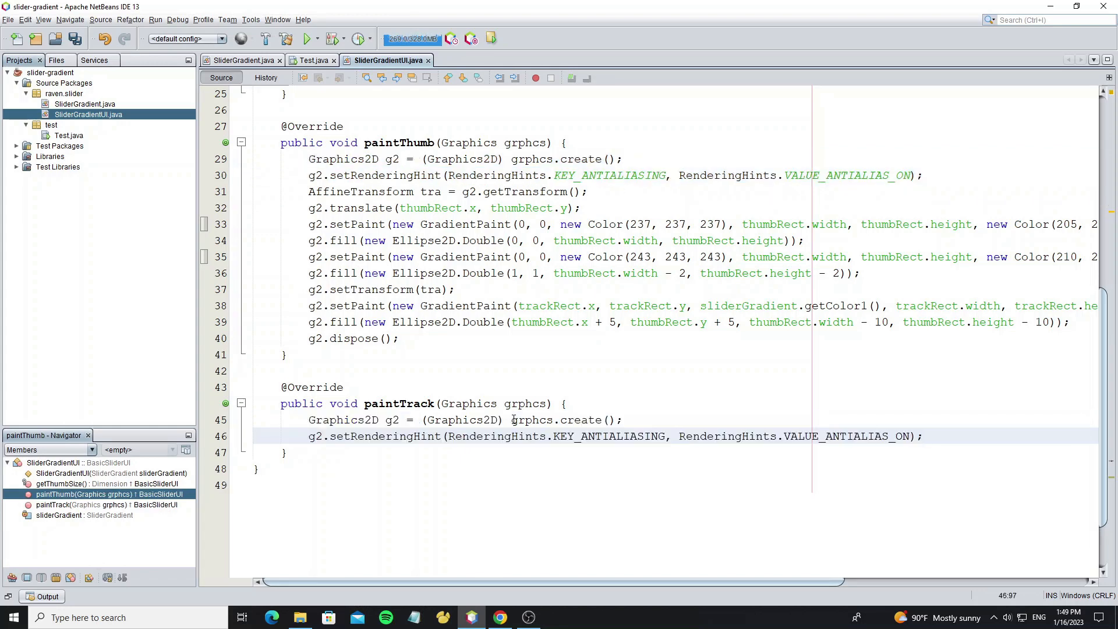
key("Return")
key("Return")
type("g2.dis")
key("Return")
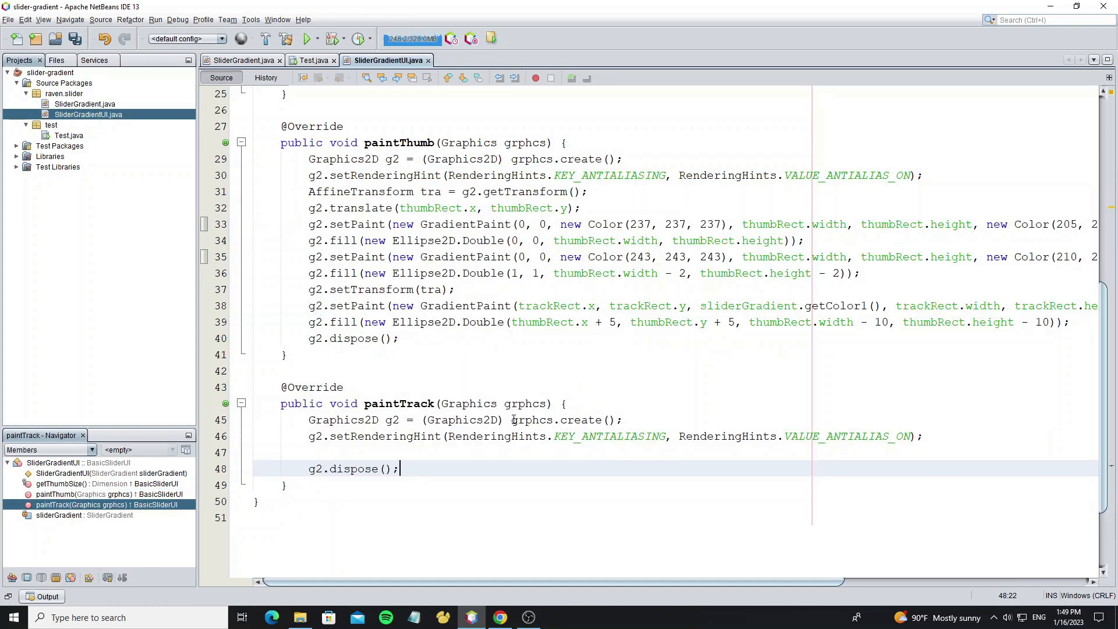
key("Up")
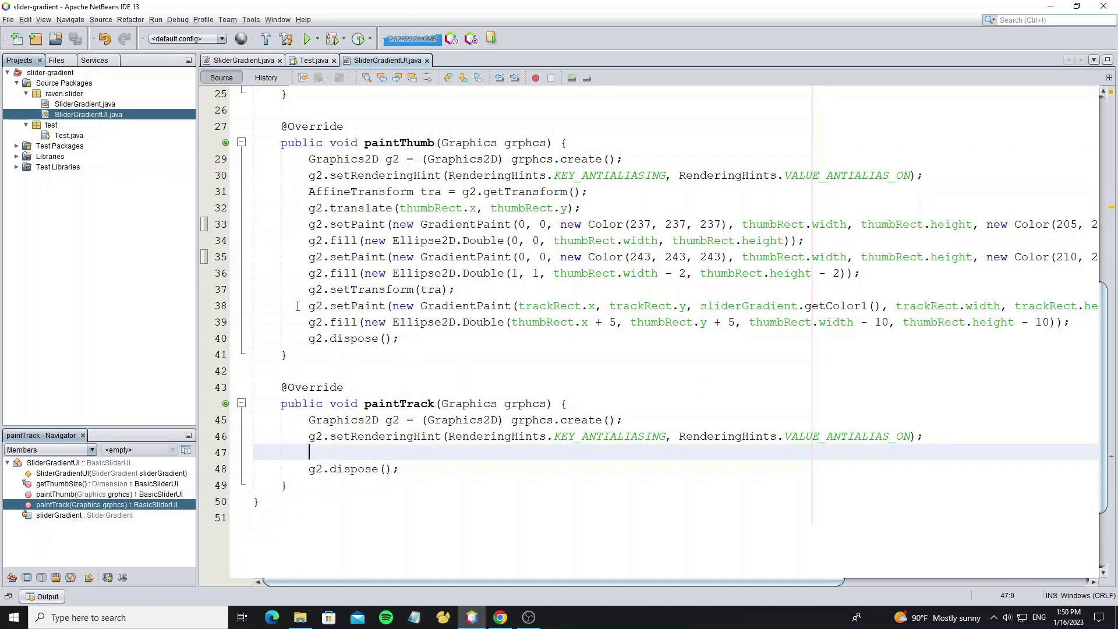
triple_click(297, 305)
key("ctrl+c")
left_click(376, 452)
Paste the gradient setPaint line into paintTrack and reformat it.
key("ctrl+v")
key("Return")
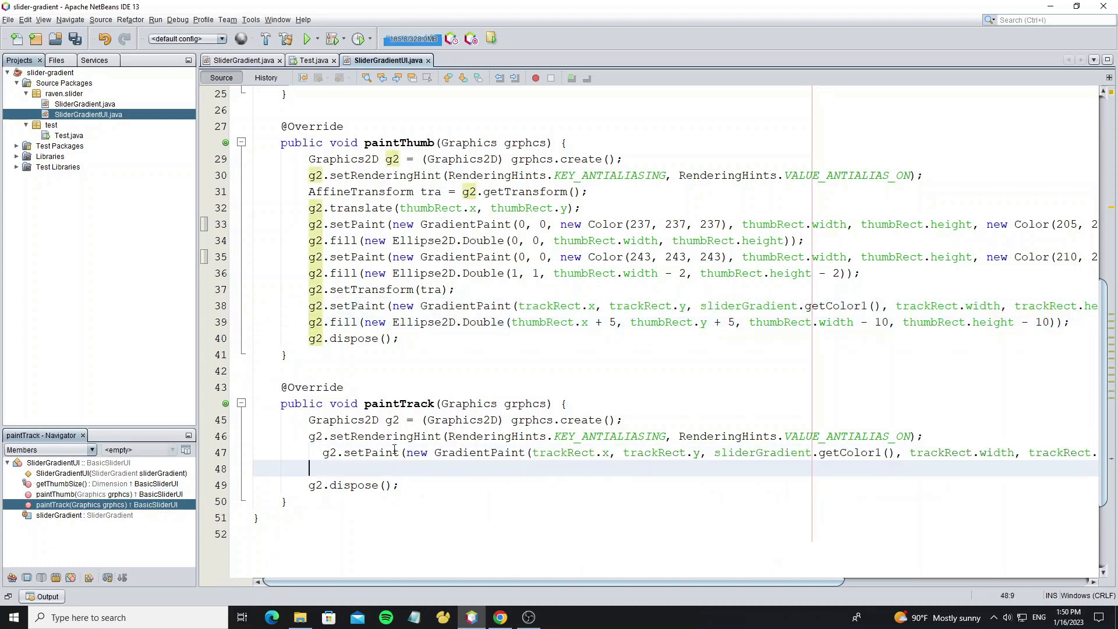
key("alt+shift+f")
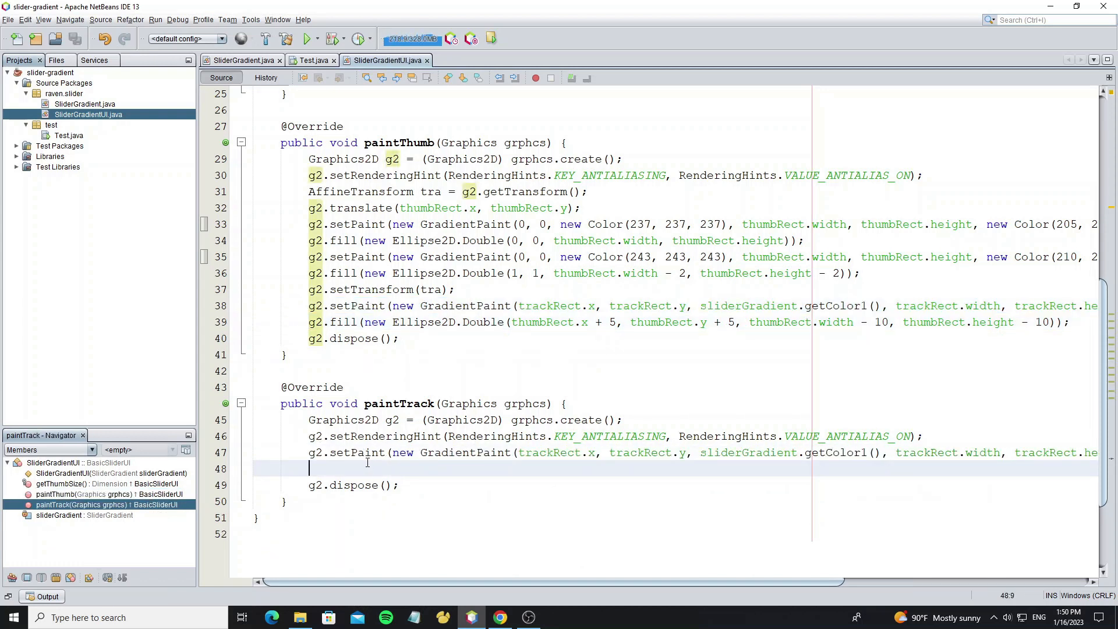
type("int size=")
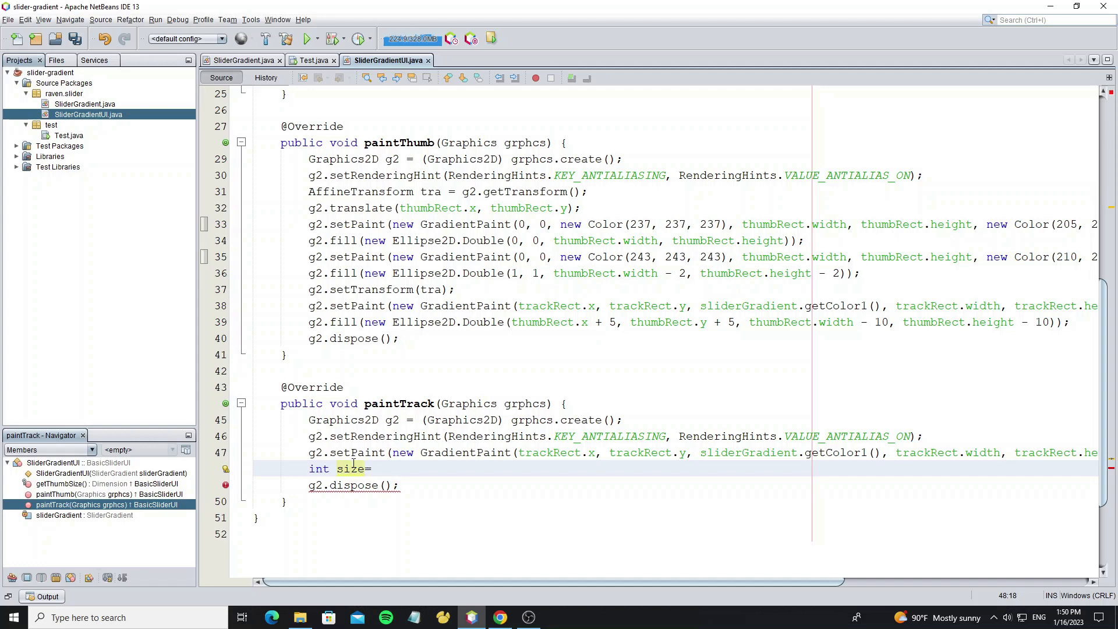
In SliderGradient.java declare private int trackSize = 5 with generated getter and setter, then return to SliderGradientUI.
left_click(246, 61)
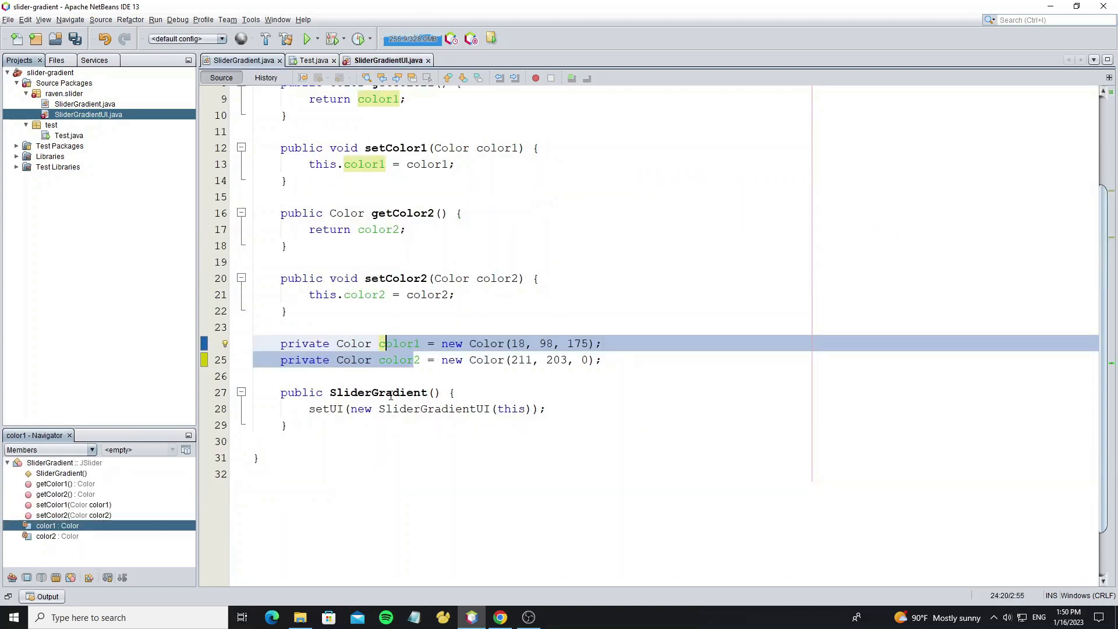
left_click(474, 362)
key("Return")
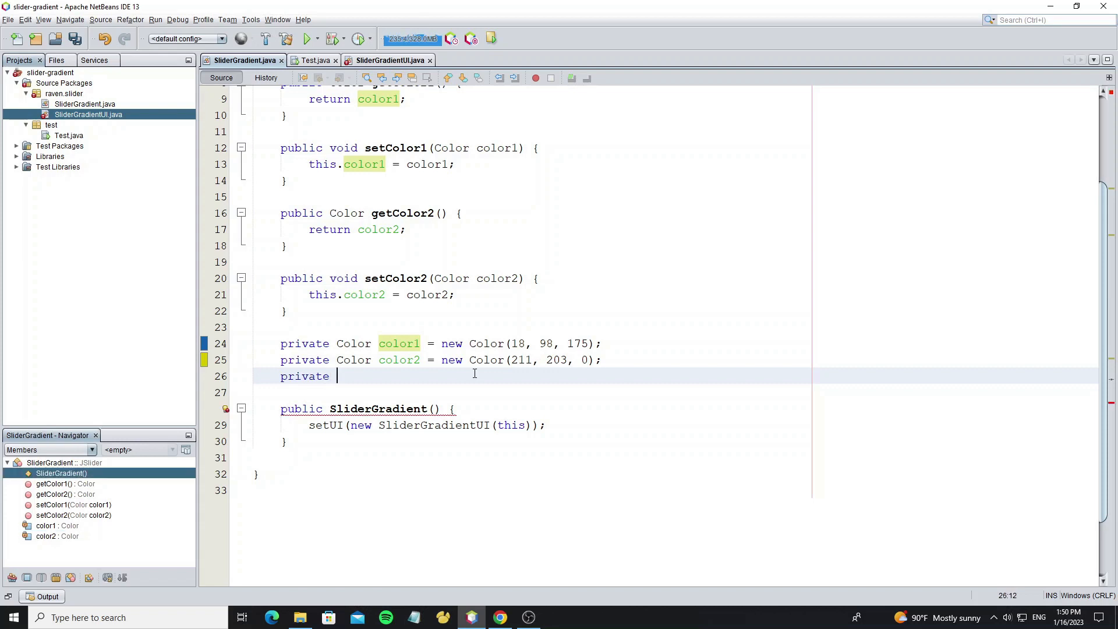
type("int tra")
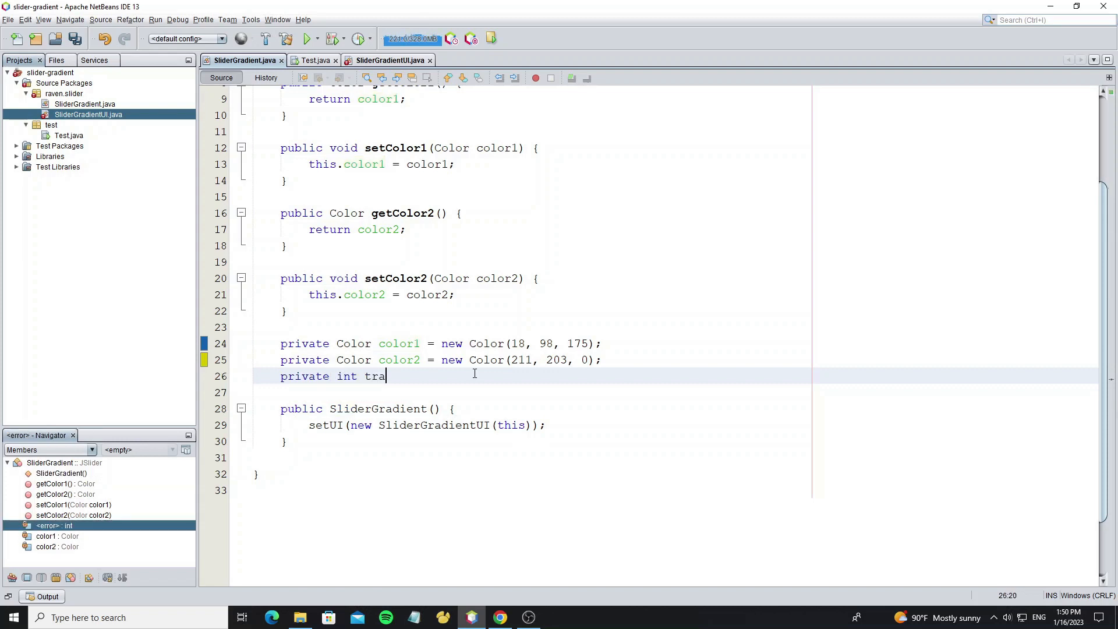
type("ckSize=")
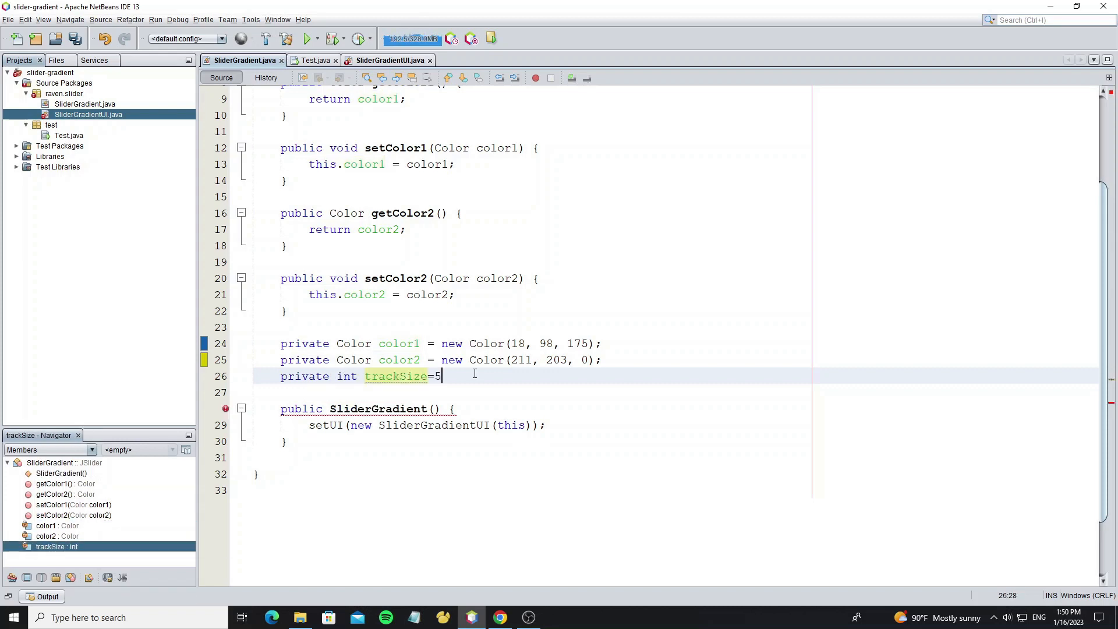
type("5;")
key("alt+shift+f")
key("ctrl+s")
left_click_drag(461, 376, 360, 377)
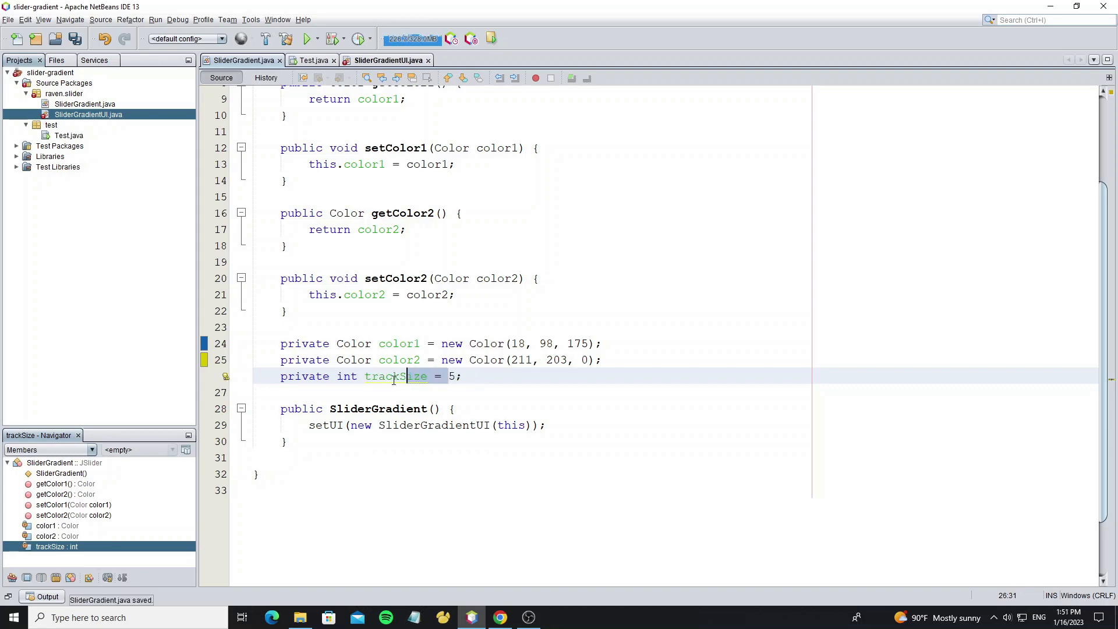
key("alt+Insert")
key("Return")
key("Return")
scroll(404, 434, "down", 3)
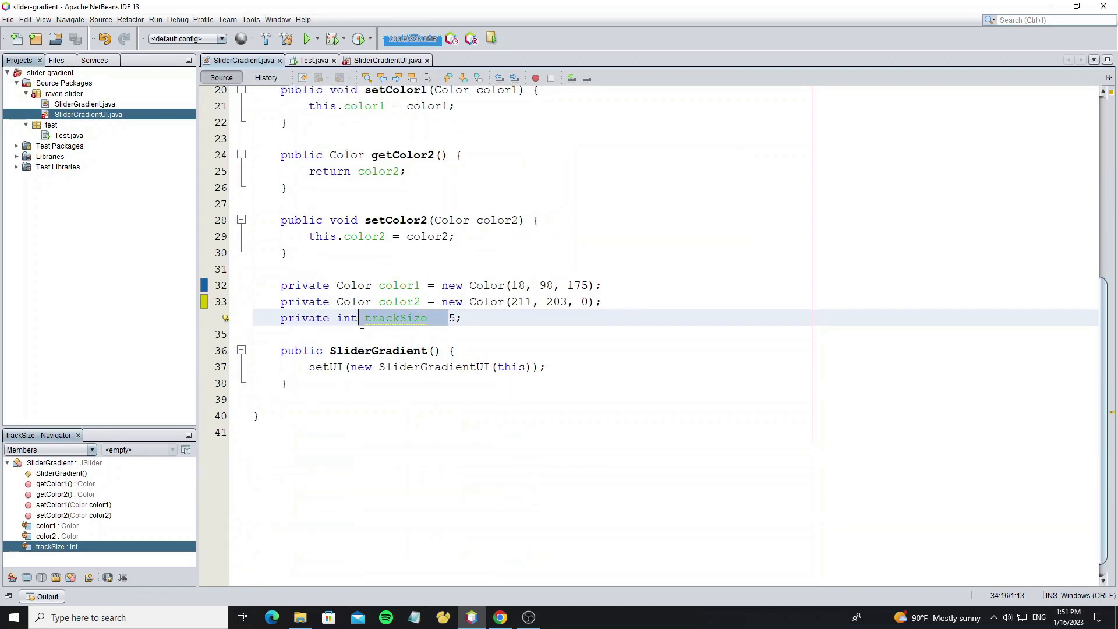
left_click(390, 60)
type("int size=")
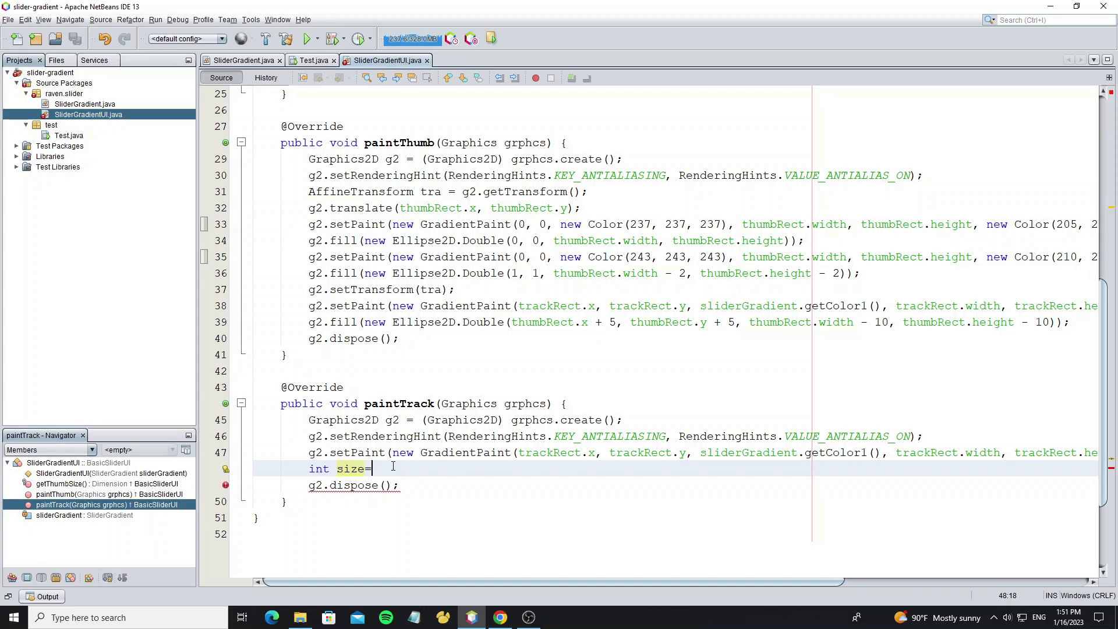
type("sli")
Declare int size = sliderGradient.getTrackSize() in paintTrack.
key("Down")
key("Return")
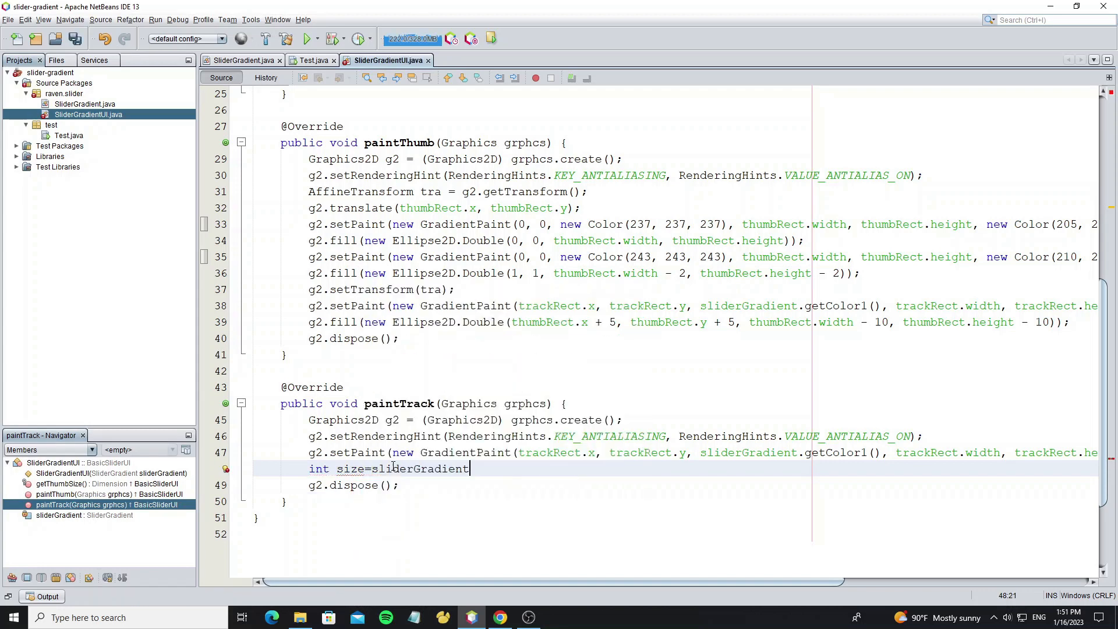
type(".gett")
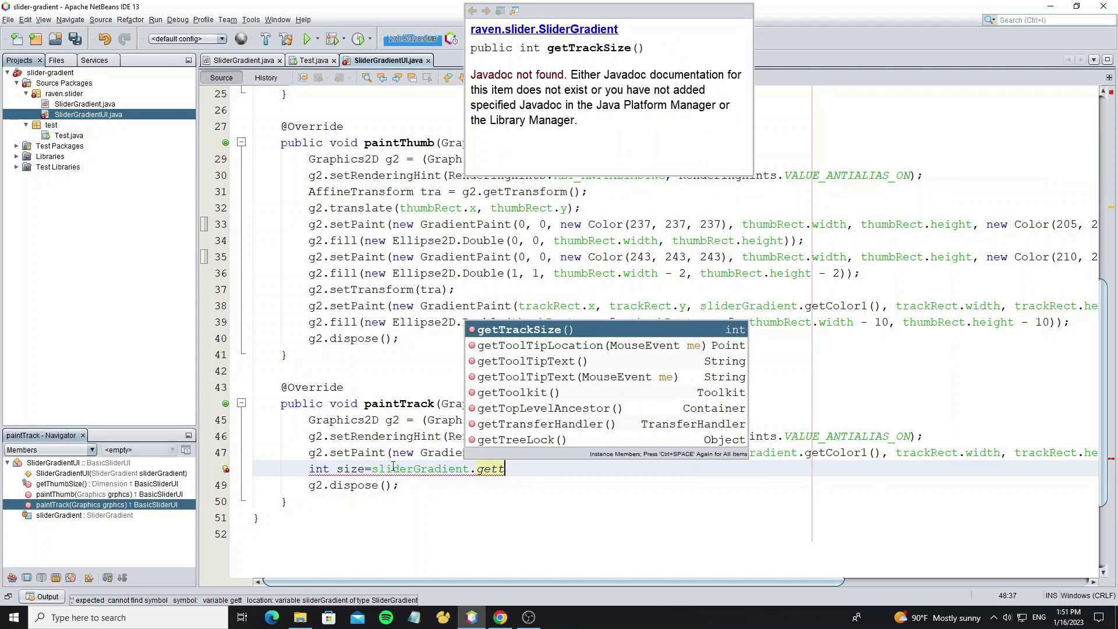
key("Return")
type(";")
key("Return")
scroll(360, 469, "down", 3)
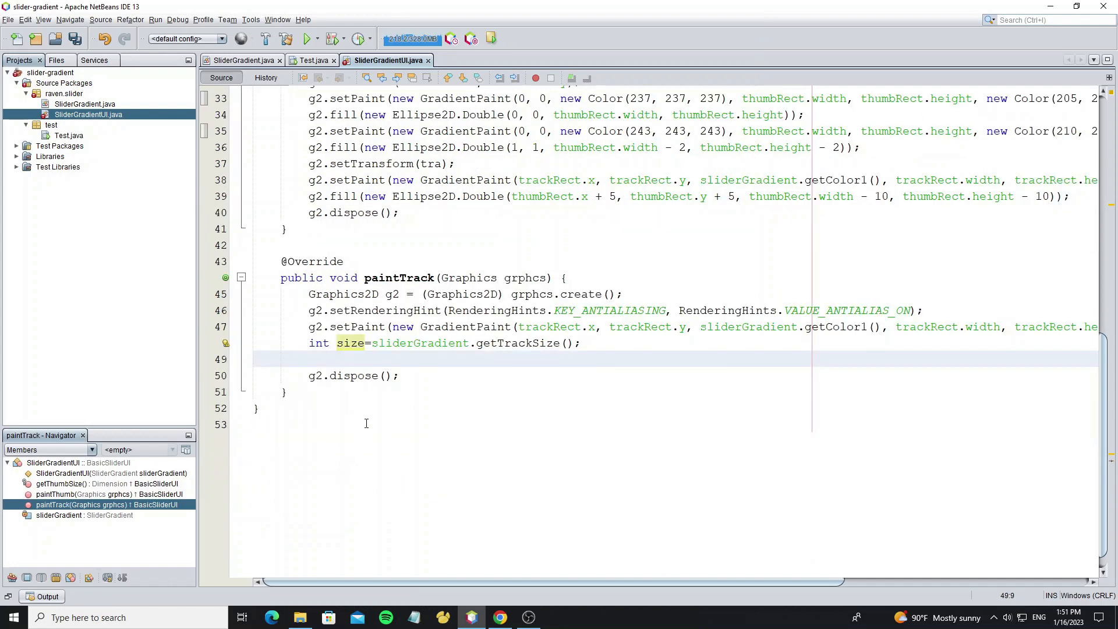
type("if(")
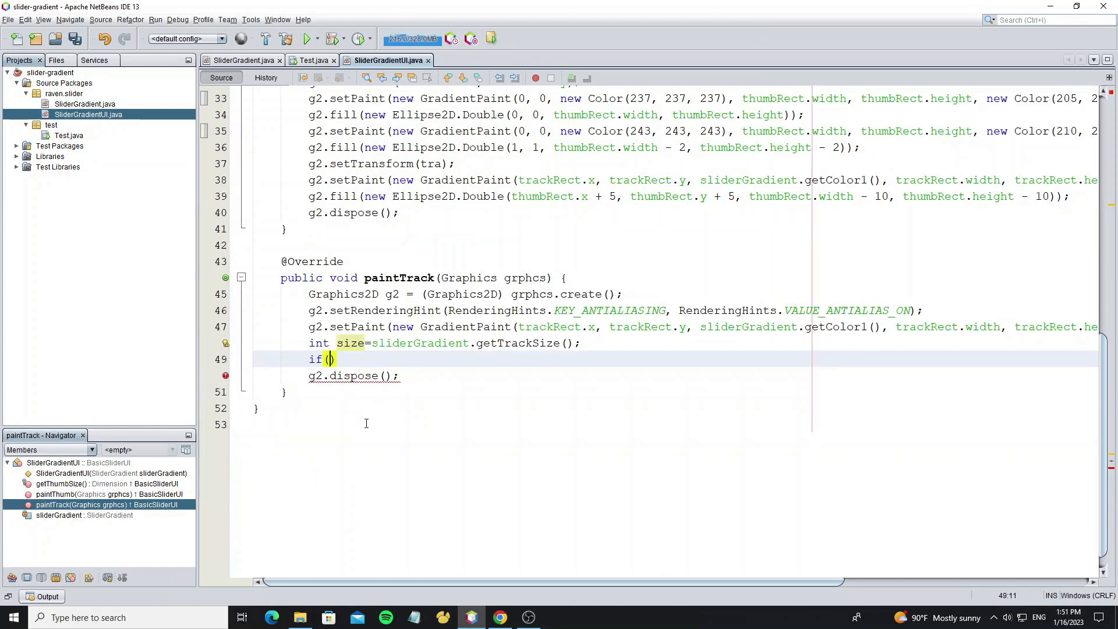
type("sli")
Add an if/else on slider.getOrientation() == JSlider.HORIZONTAL with empty branches.
key("Return")
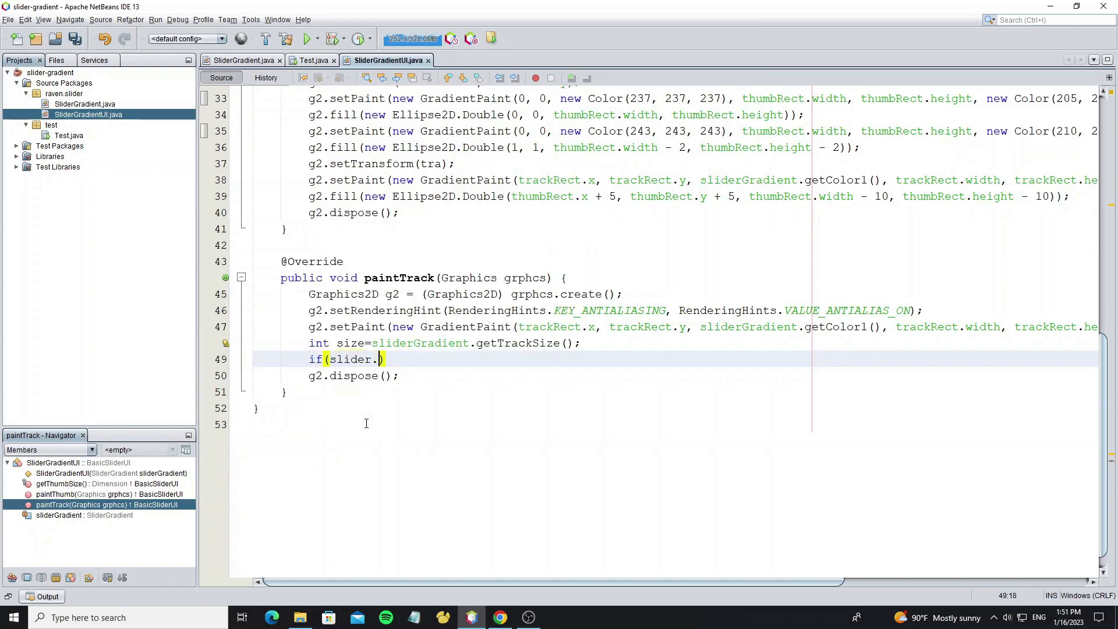
type("geto")
key("Return")
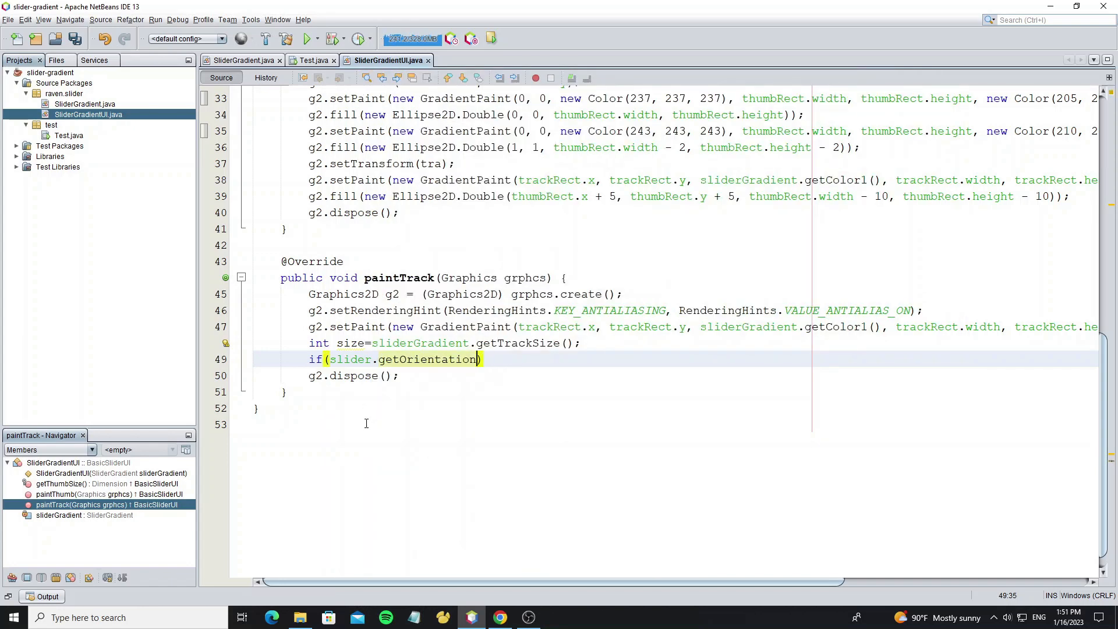
type("==JS")
type("lider")
key("Return")
type(".ho")
key("Return")
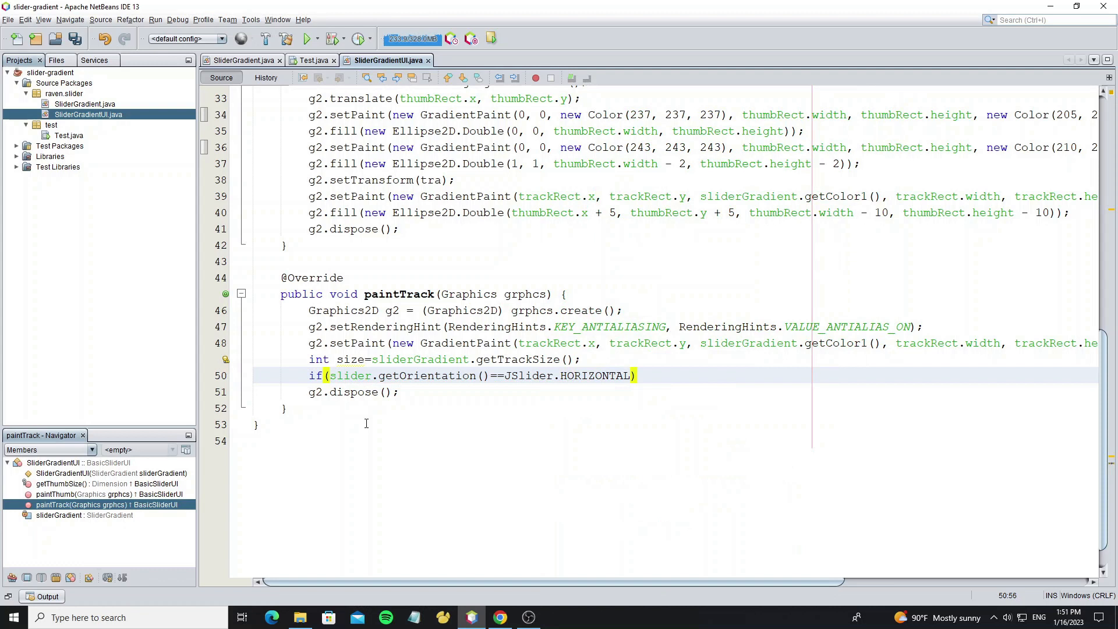
type("{")
key("Return")
type("}else{")
key("Return")
In the horizontal branch compute x and a centred y from trackRect and start a g2.fill of a RoundRectangle2D.Double.
key("Up")
key("Up")
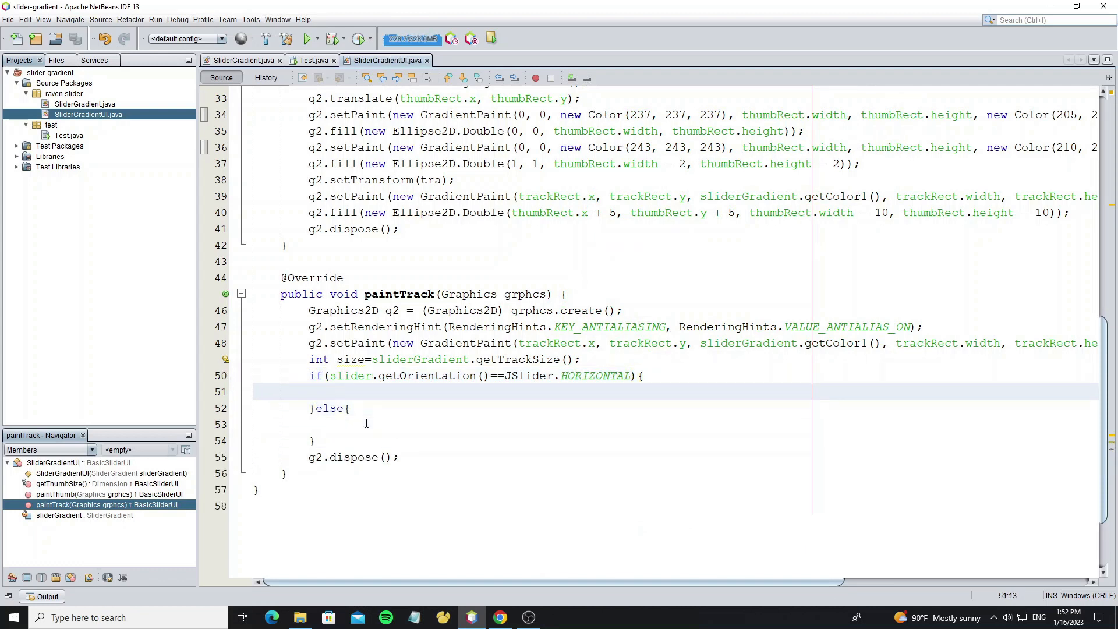
type("int x=0;")
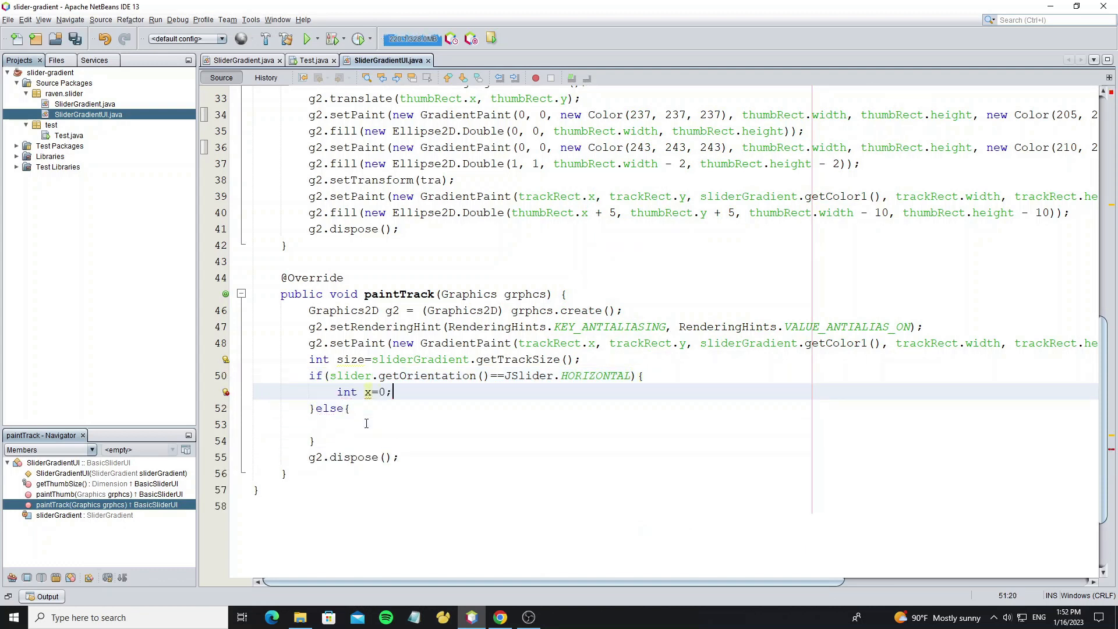
key("Return")
type("int y=(")
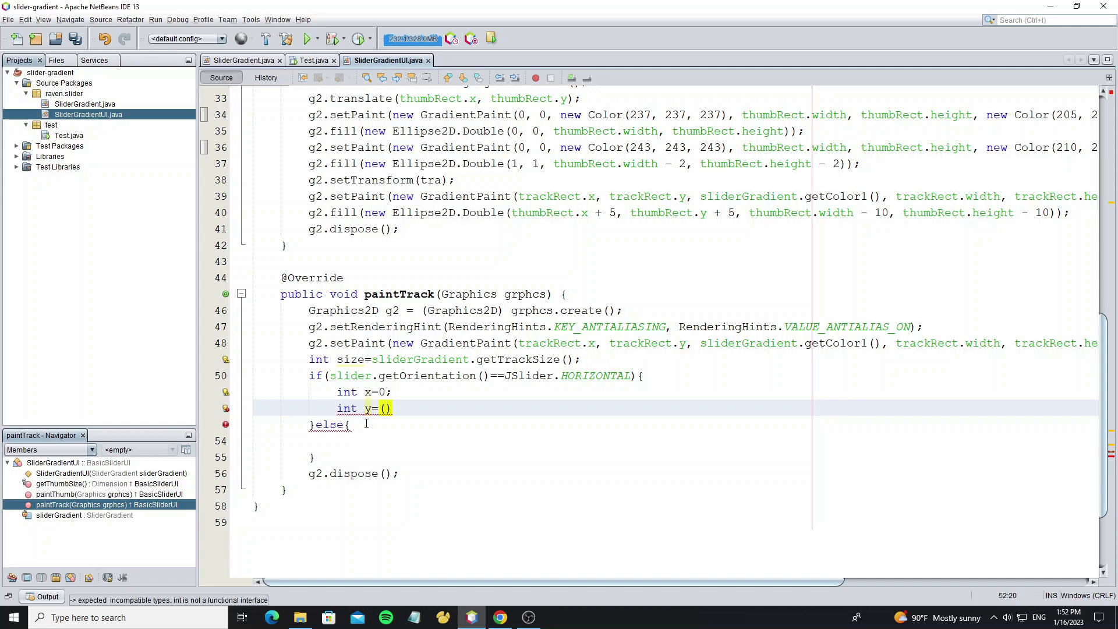
type("tra")
key("Down")
key("Down")
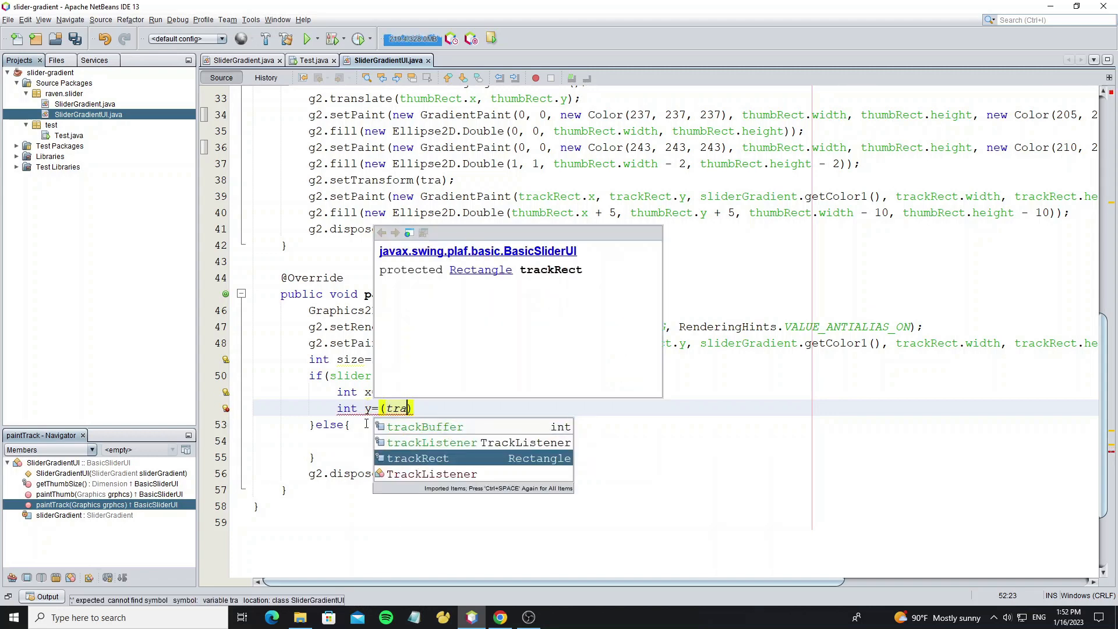
key("Return")
type(".height-")
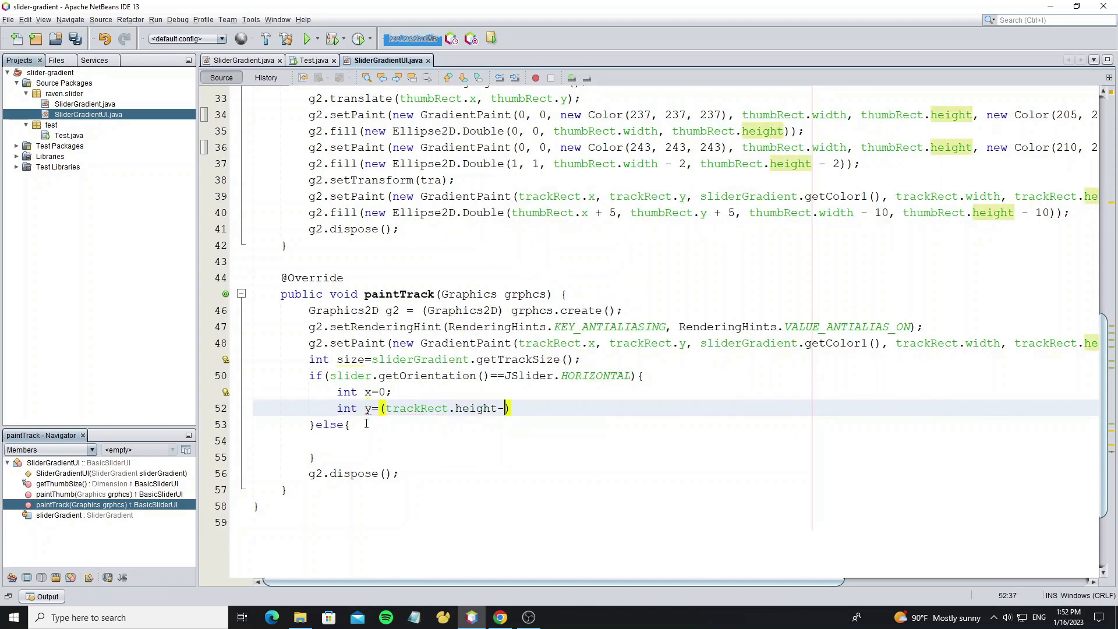
type(")/2;")
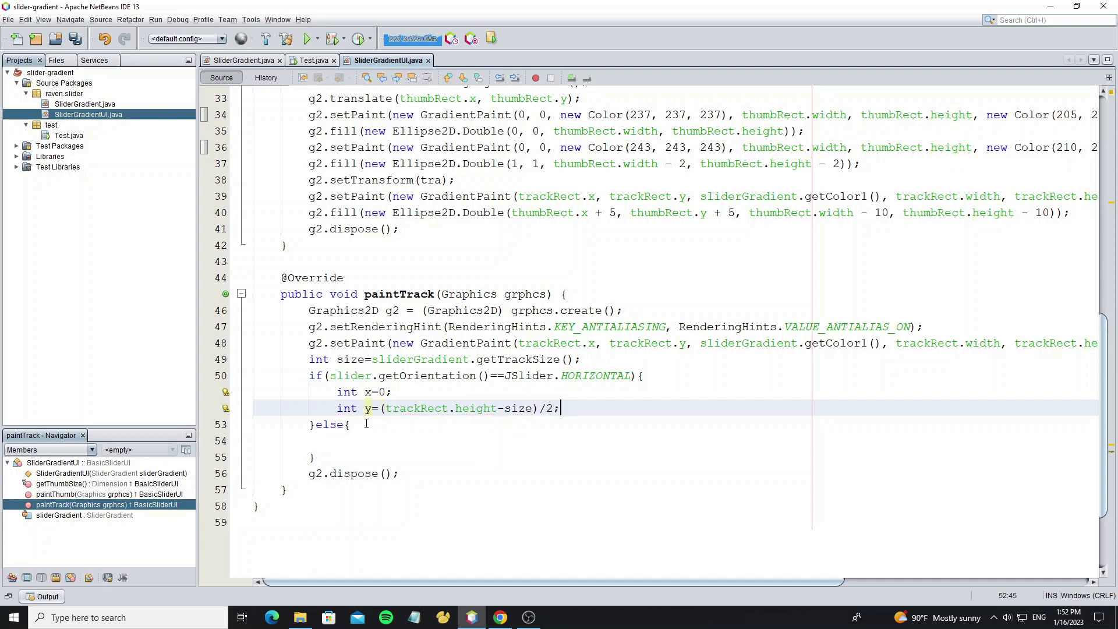
key("Return")
type("g2.fi")
key("Return")
type("new RoundRectangle2D);")
key("ctrl+space")
key("Escape")
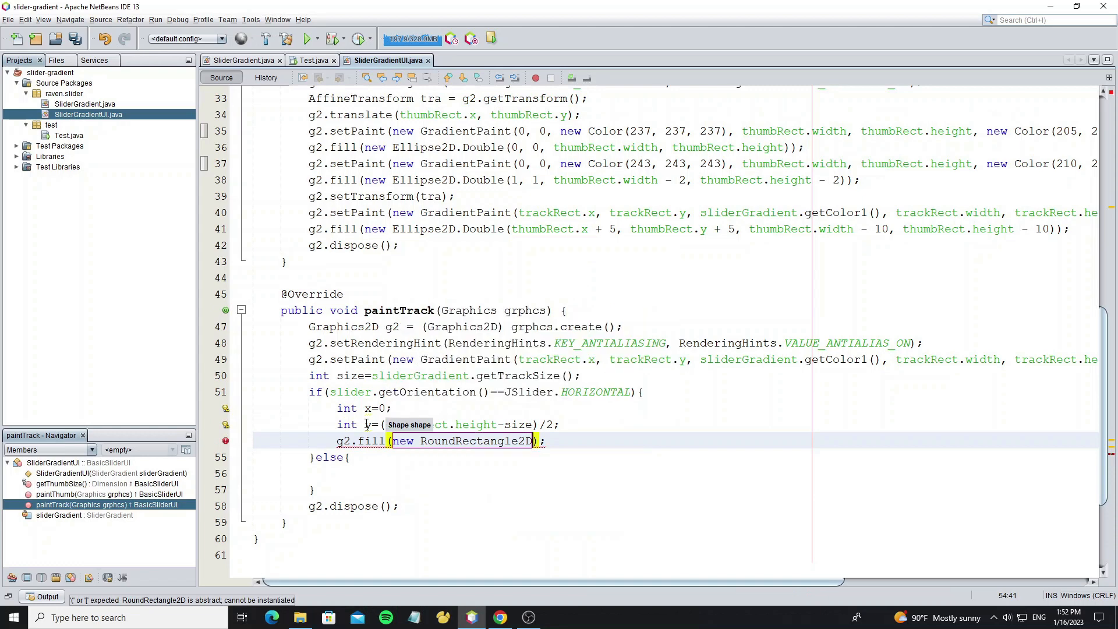
type(".Double")
key("Down")
key("Return")
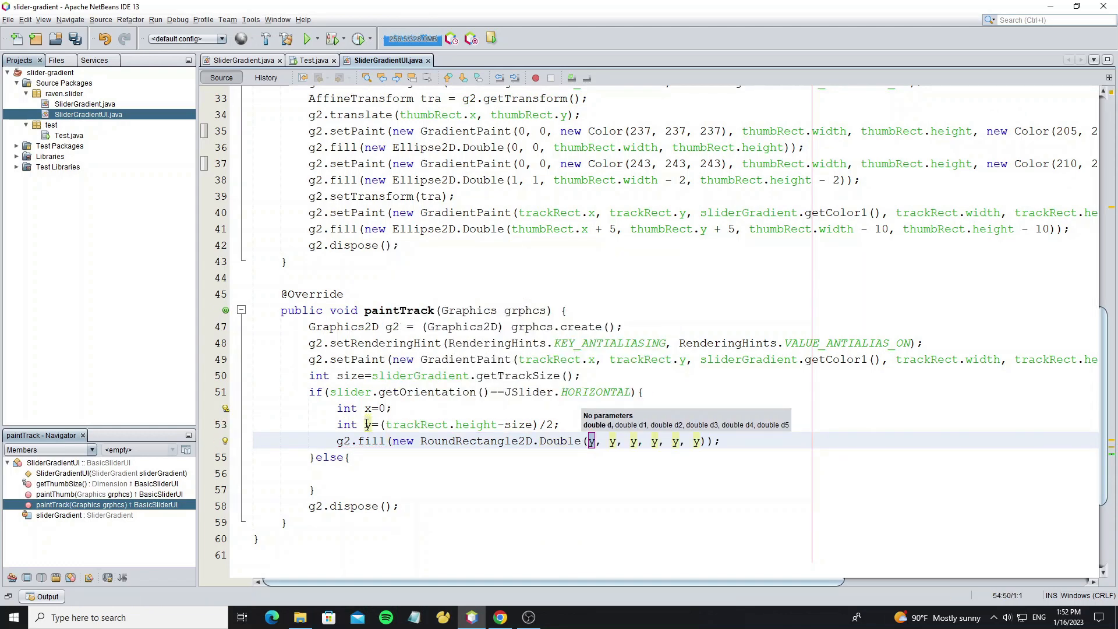
type("tr")
Fill in the rounded rectangle arguments with trackRect coordinates, trackRect.width and size, reformat and save.
key("ctrl+space")
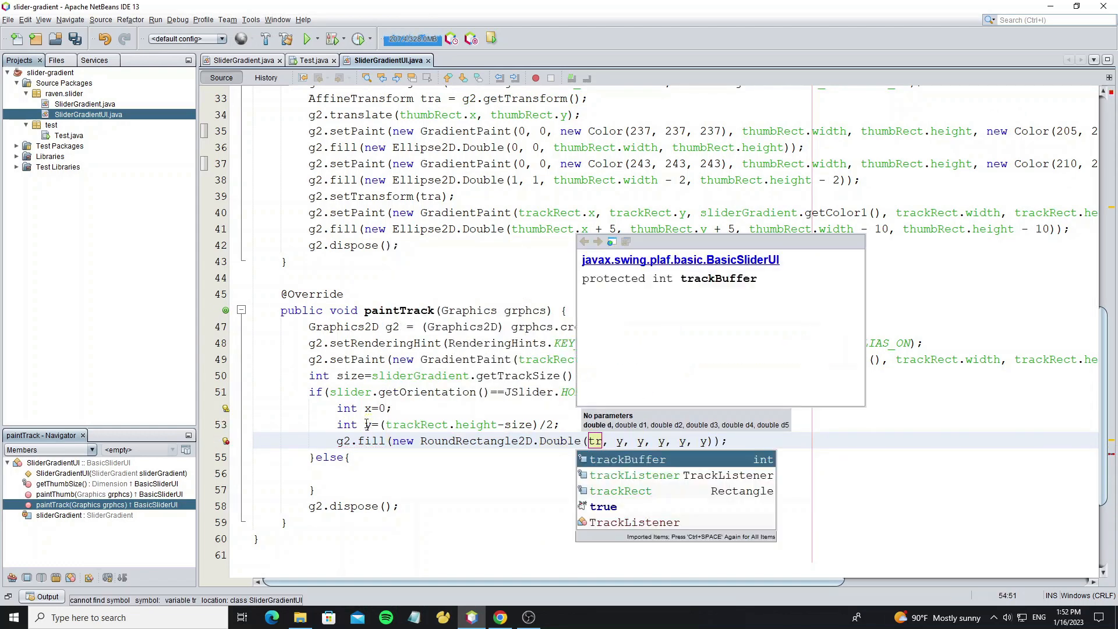
key("Down")
key("Down")
key("Return")
type(".x+x")
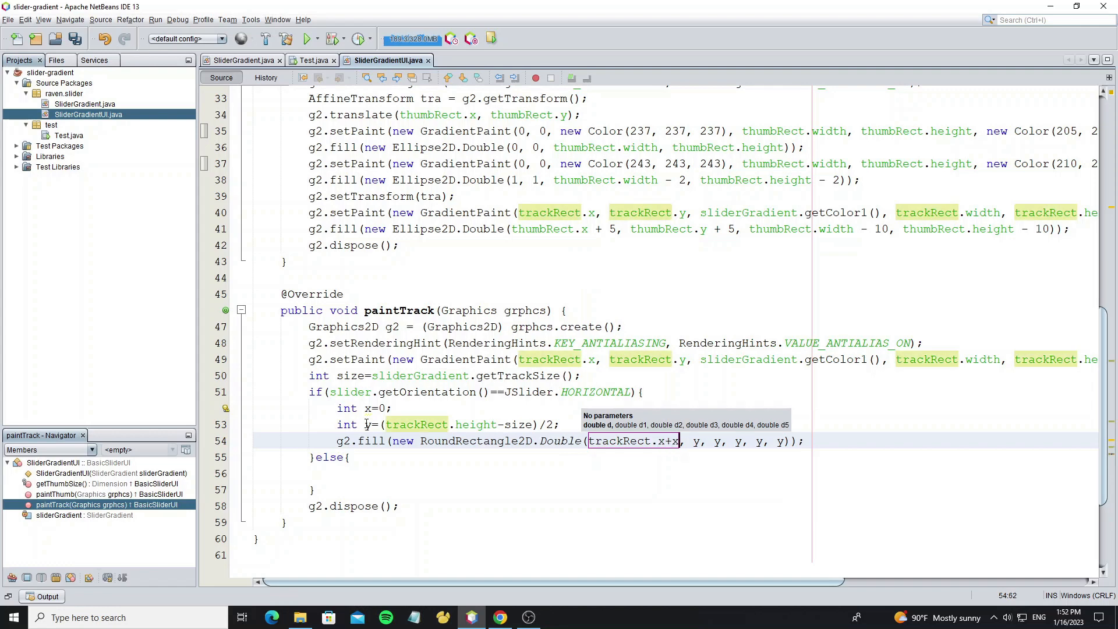
key("Tab")
type("tr")
key("ctrl+space")
key("Return")
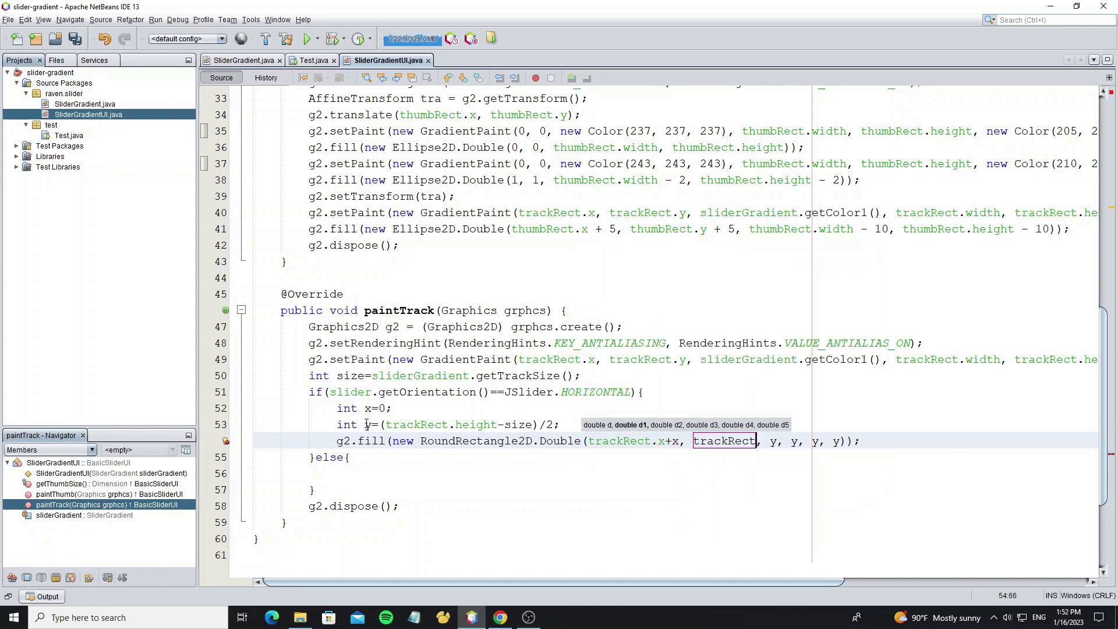
type(".y+y")
key("Tab")
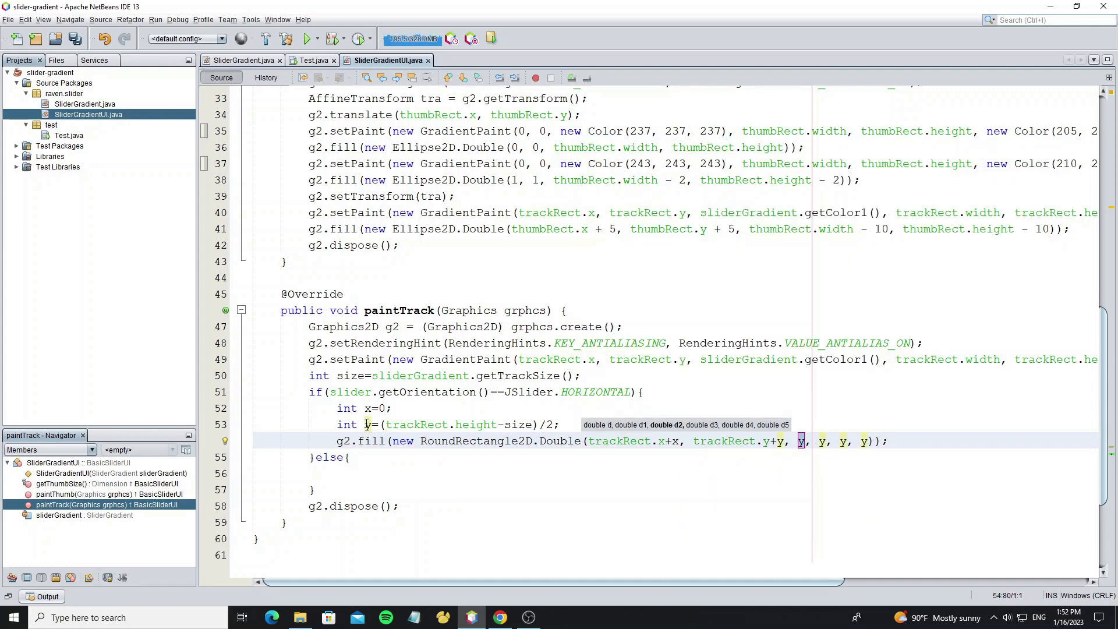
type("r")
key("Down")
key("Down")
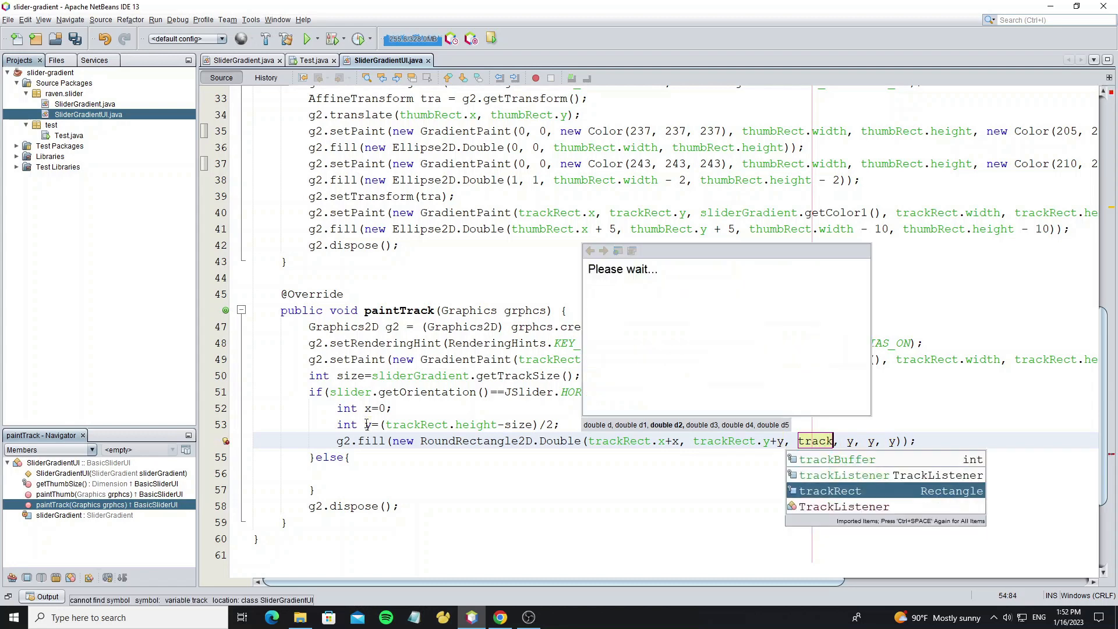
key("Return")
type(".")
key("ctrl+space")
key("Return")
key("Tab")
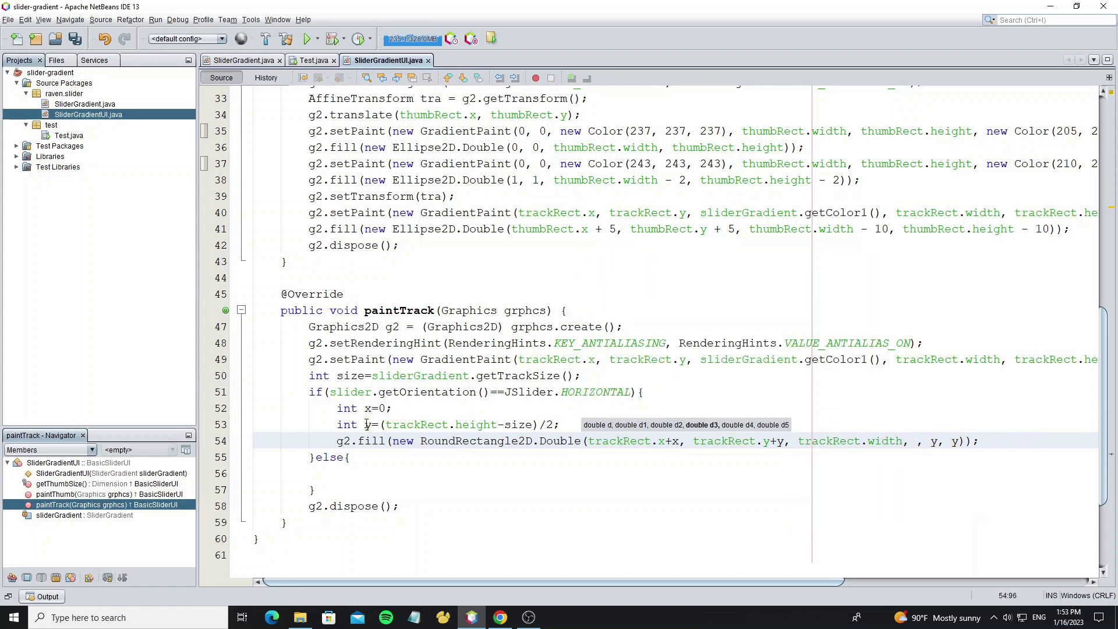
type("size")
key("Tab")
type("size")
key("Return")
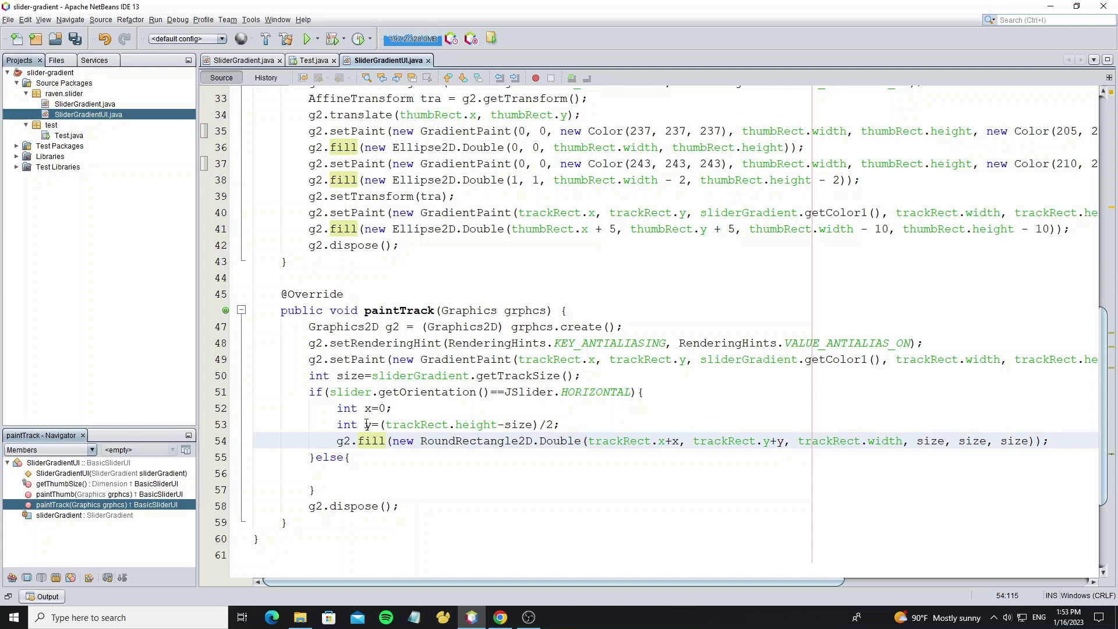
key("alt+shift+f")
key("ctrl+s")
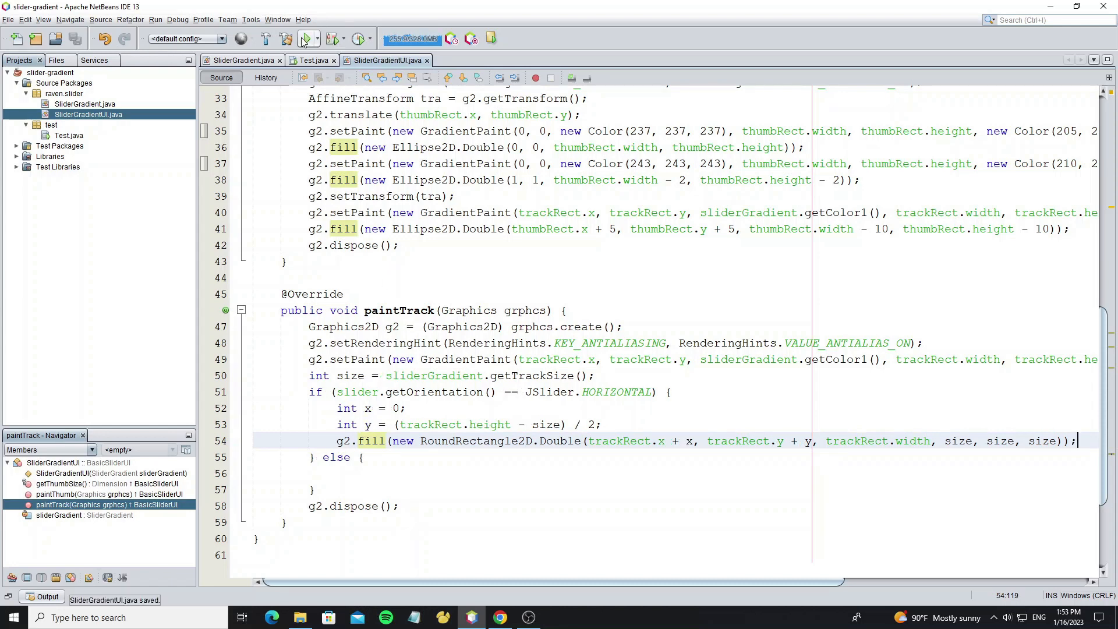
Run the project to preview the gradient track, close the app, and reopen Test.java's form with the slider selected.
left_click(307, 37)
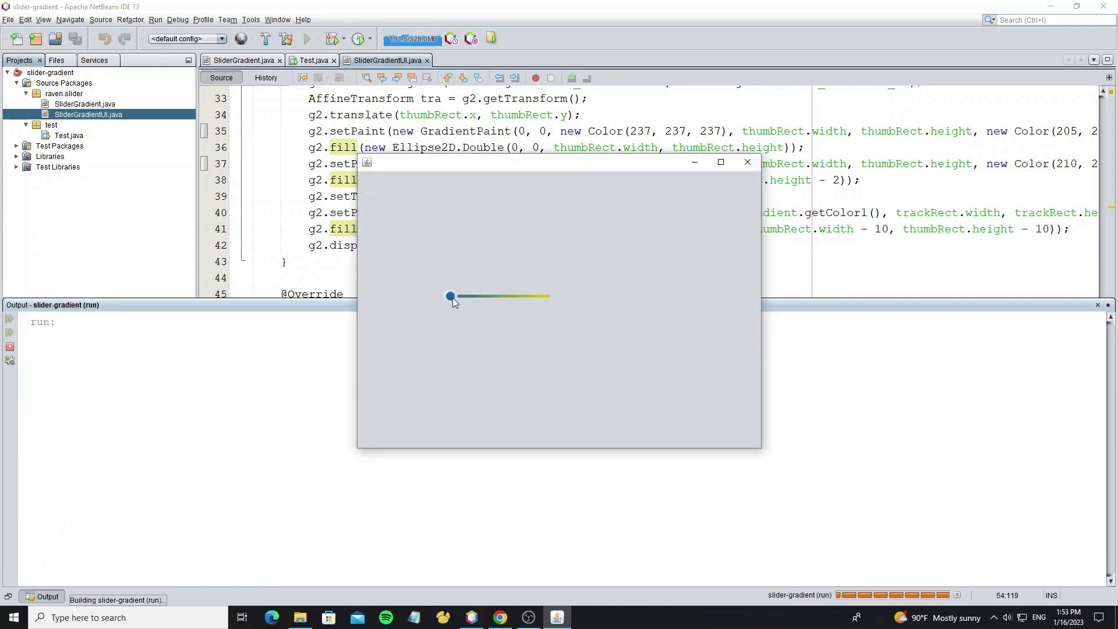
left_click_drag(550, 296, 442, 298)
left_click(747, 163)
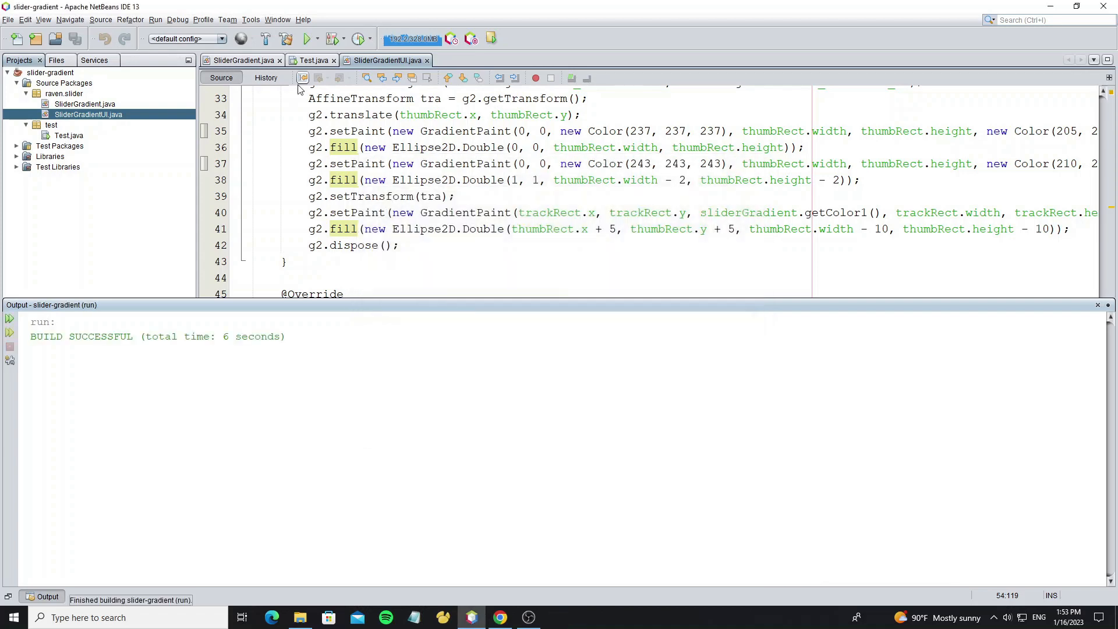
left_click(310, 60)
left_click(335, 60)
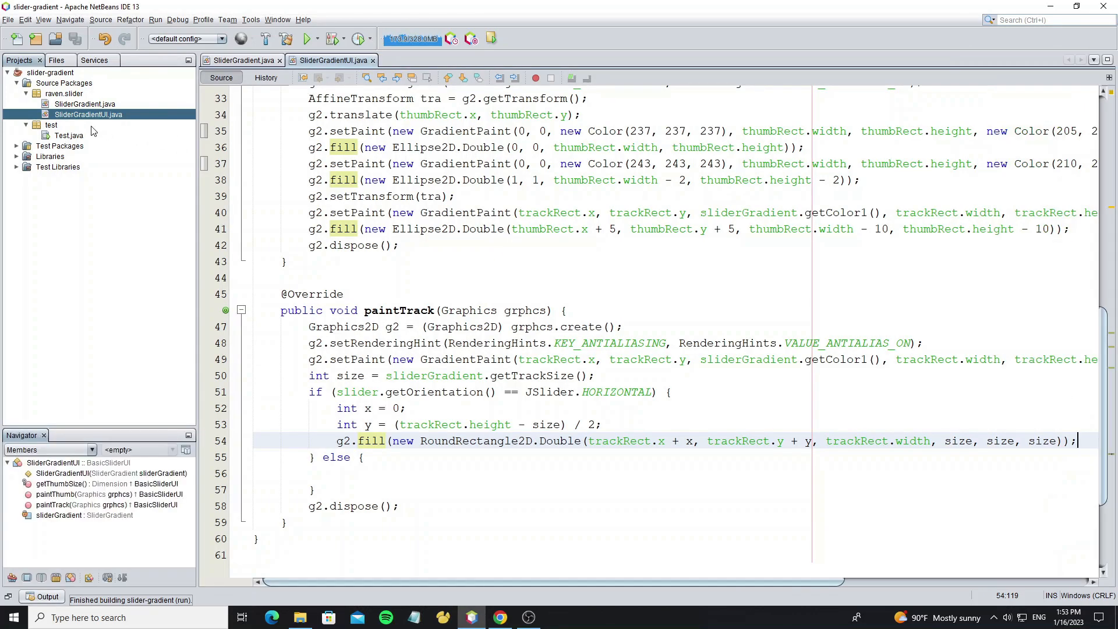
double_click(69, 135)
left_click(310, 219)
Resize the form's slider and set its orientation property to VERTICAL, then save the form.
left_click_drag(305, 246, 305, 241)
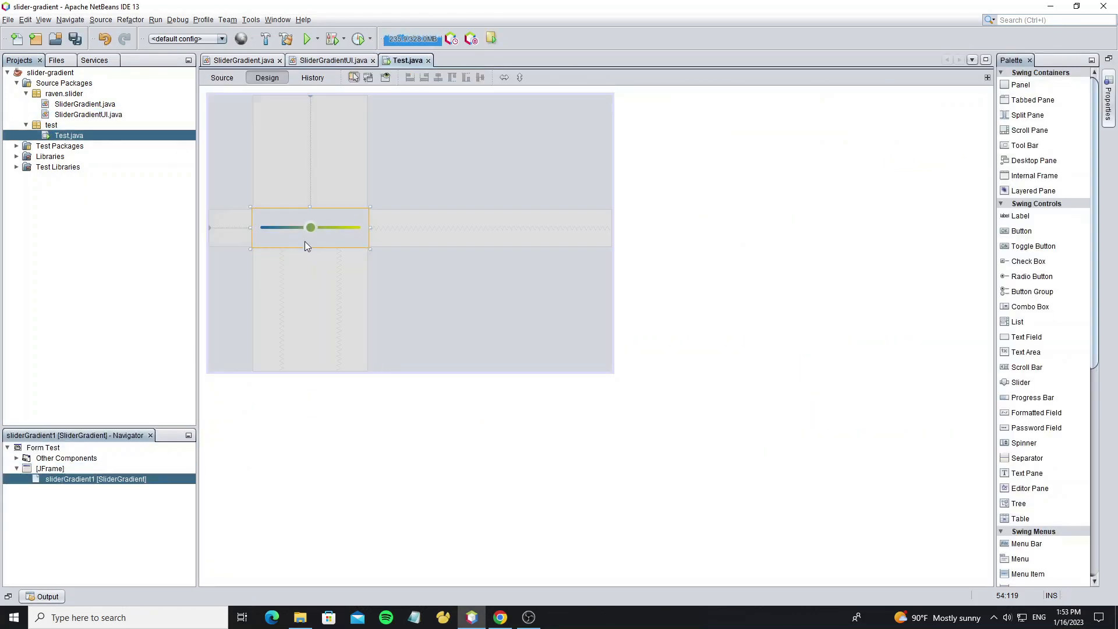
left_click_drag(369, 219, 523, 225)
right_click(448, 227)
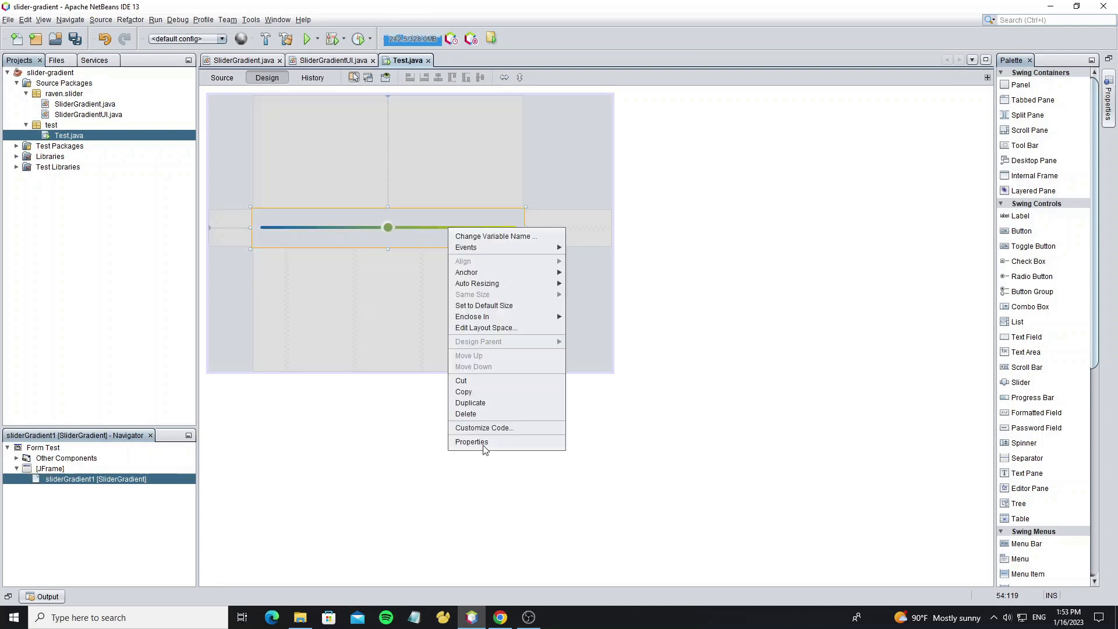
left_click(476, 447)
left_click_drag(590, 145, 636, 132)
left_click(625, 246)
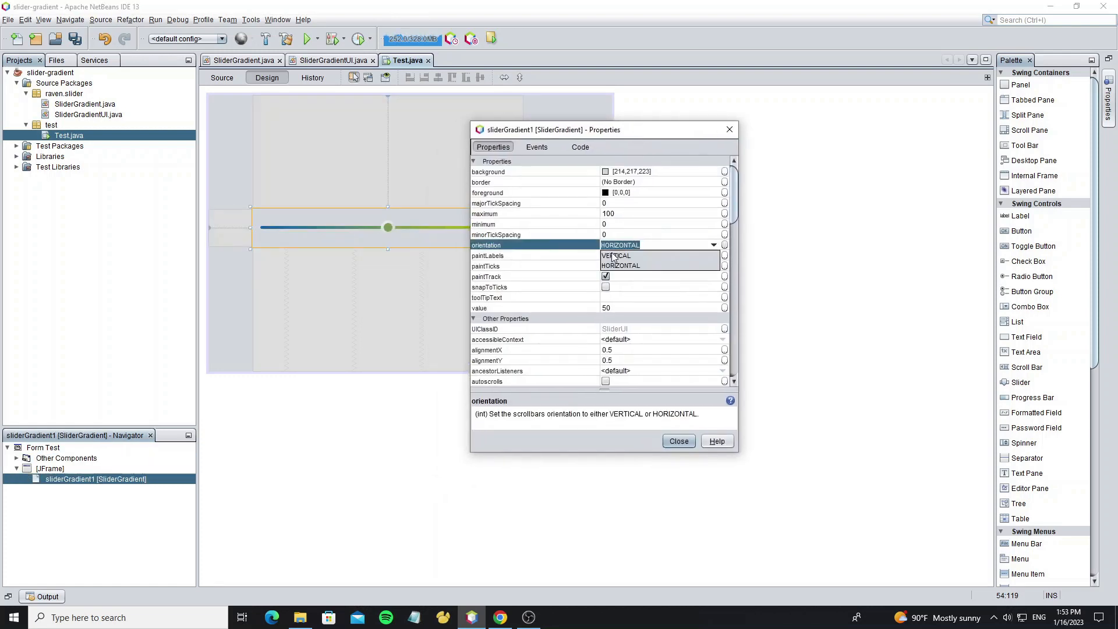
left_click(678, 440)
key("ctrl+s")
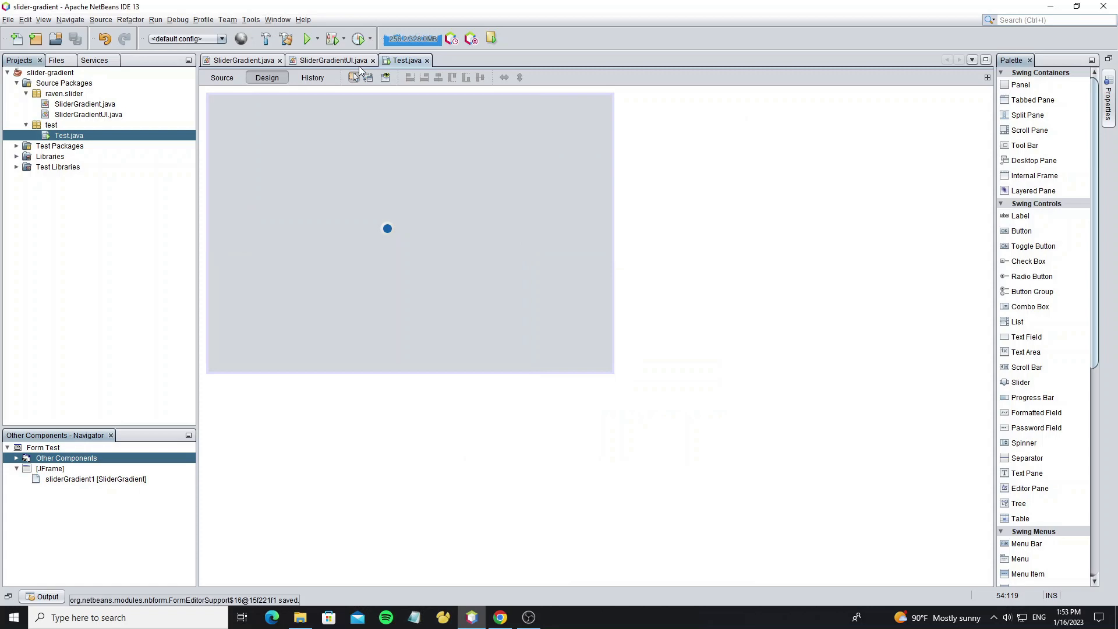
Return to SliderGradientUI.java with the caret inside paintTrack's else block.
left_click(333, 59)
left_click(371, 472)
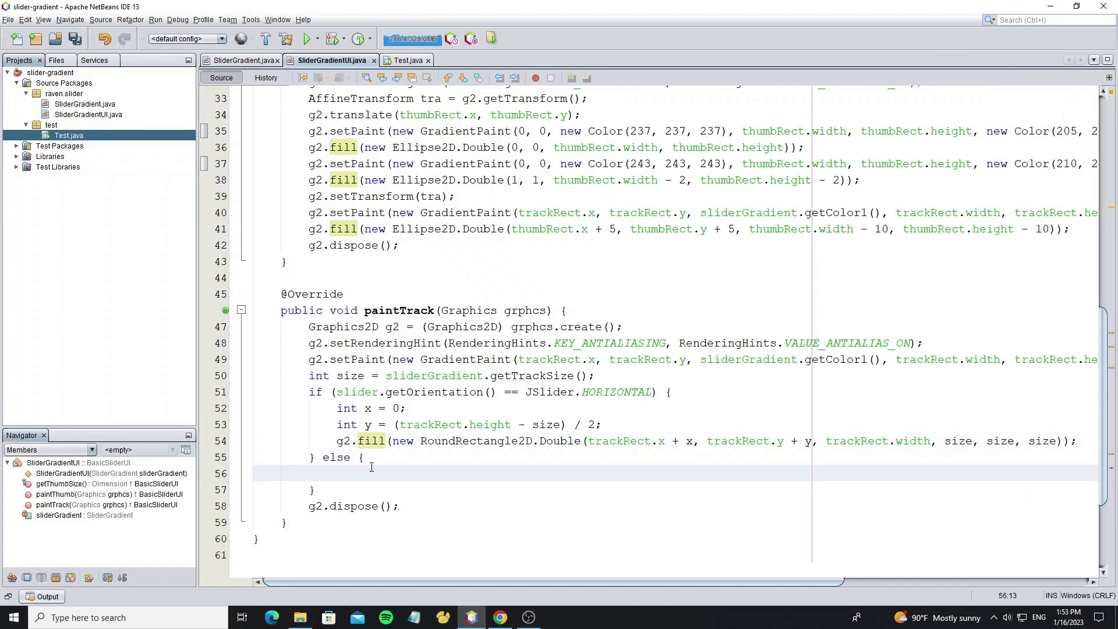
Copy the horizontal drawing lines into the else block with x centred as (trackRect.width - size)/2 and y at 0.
left_click_drag(336, 408, 1078, 440)
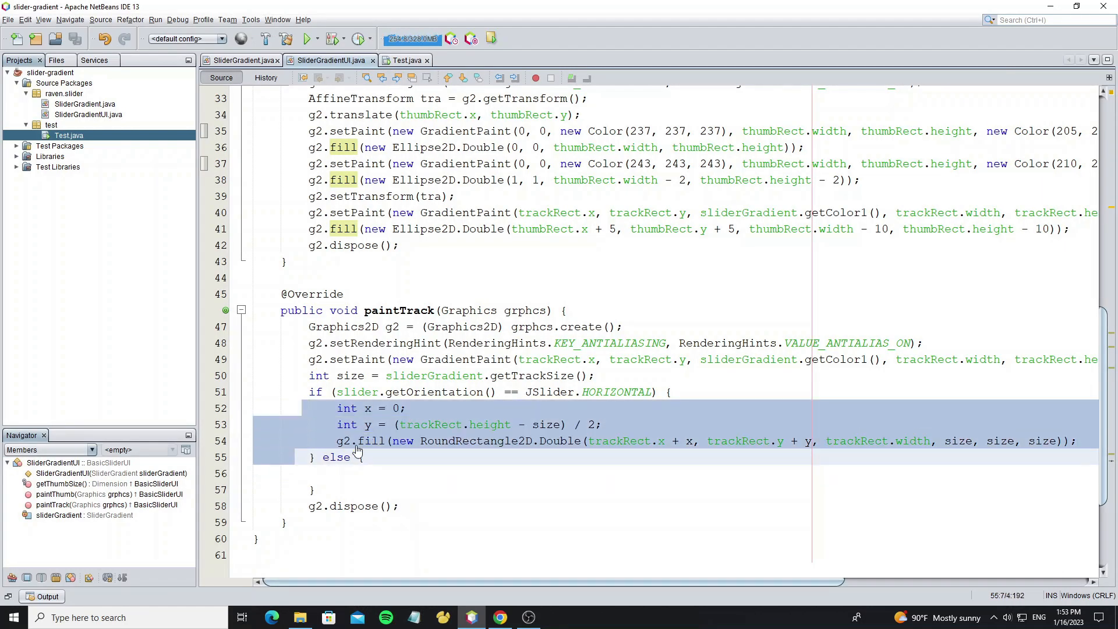
left_click(331, 482)
key("ctrl+v")
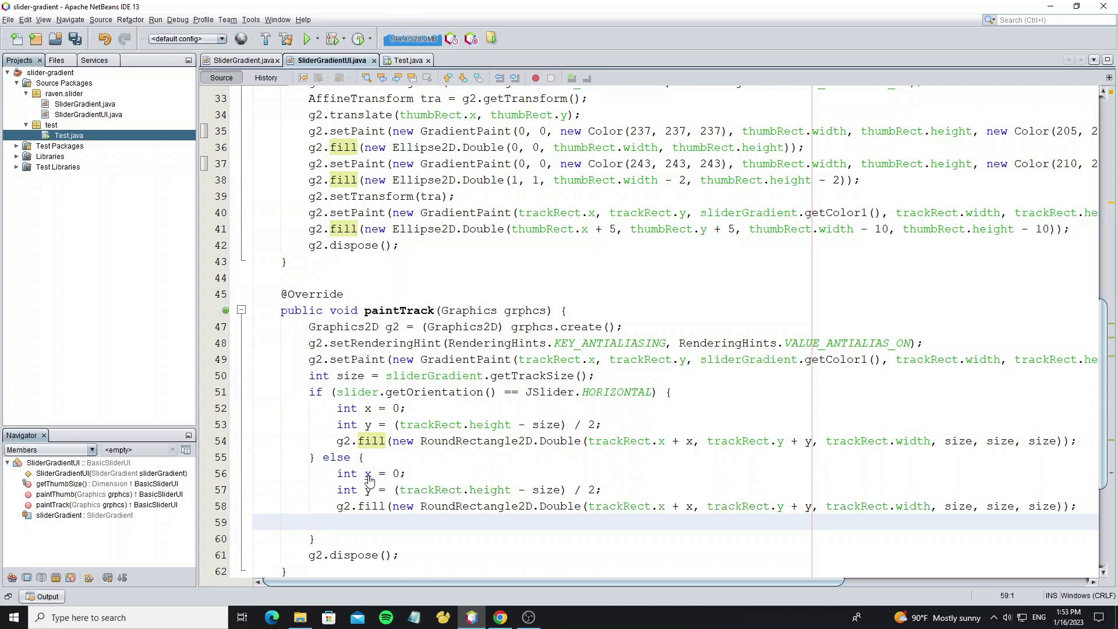
key("ctrl+s")
left_click_drag(395, 489, 606, 490)
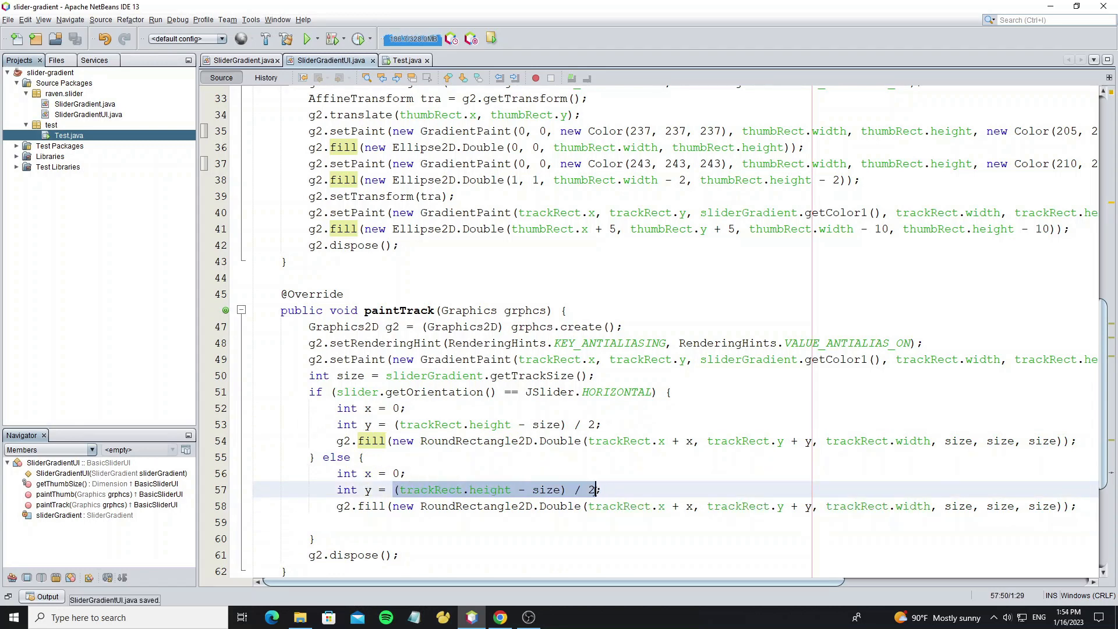
type("0")
key("ctrl+s")
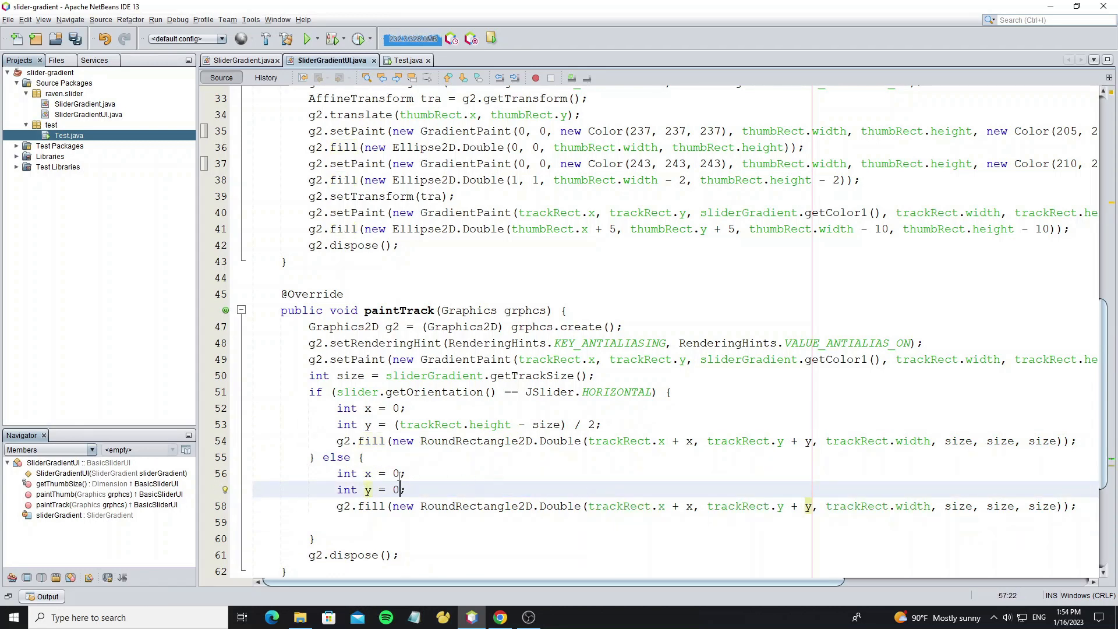
key("ctrl+z")
double_click(481, 473)
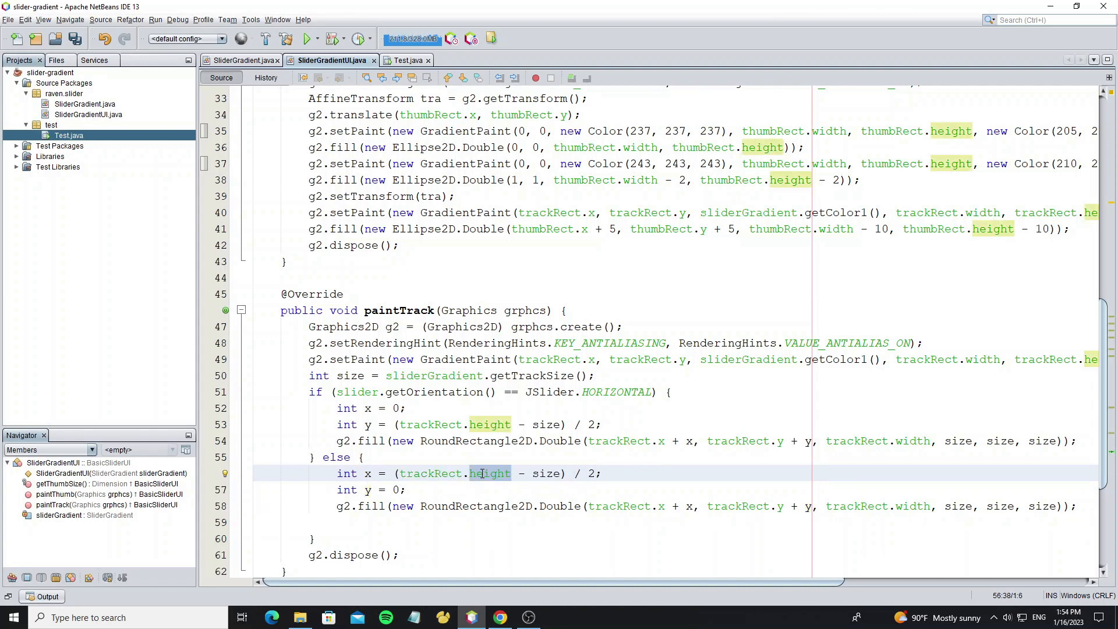
type("width")
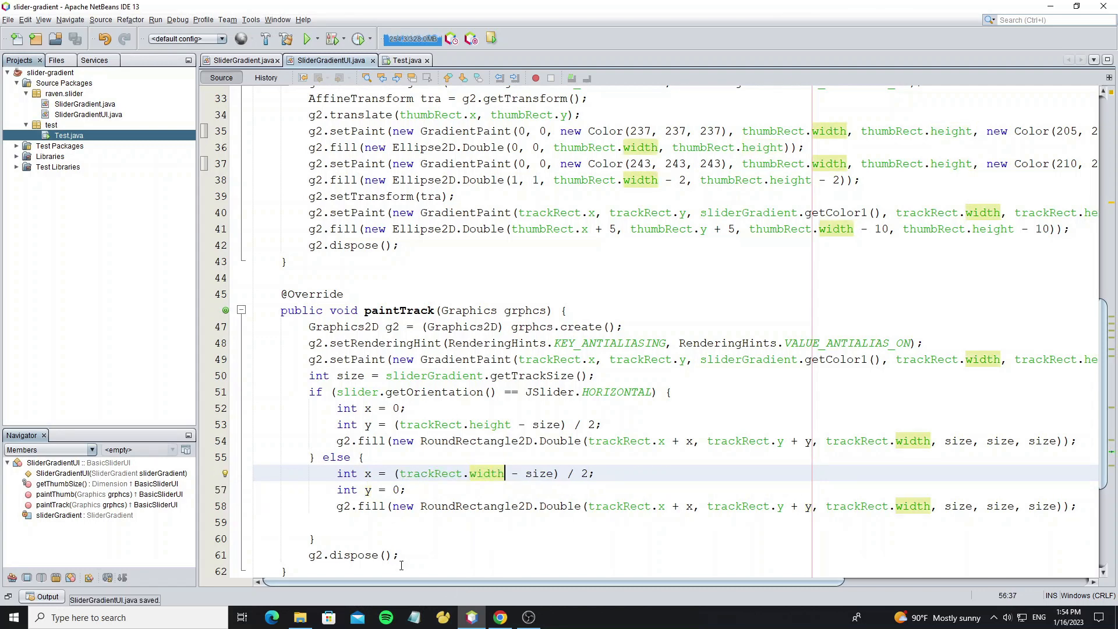
left_click(524, 522)
key("BackSpace")
key("ctrl+s")
left_click_drag(549, 582, 758, 581)
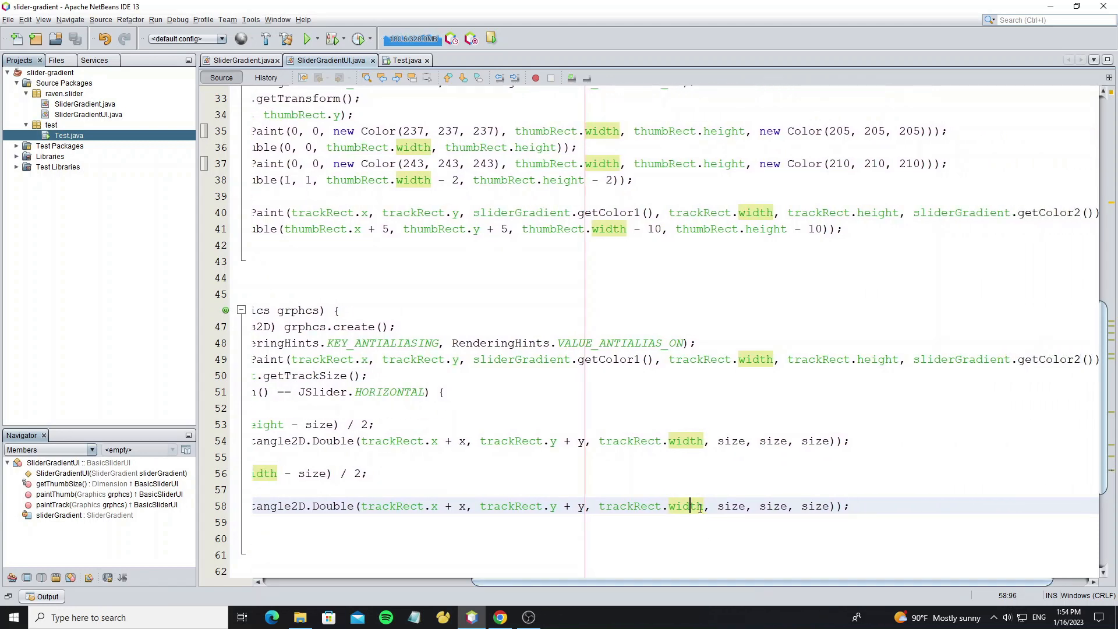
Make the vertical fill use size and trackRect.height, then run the project.
left_click_drag(704, 506, 601, 506)
key("BackSpace")
type("siz")
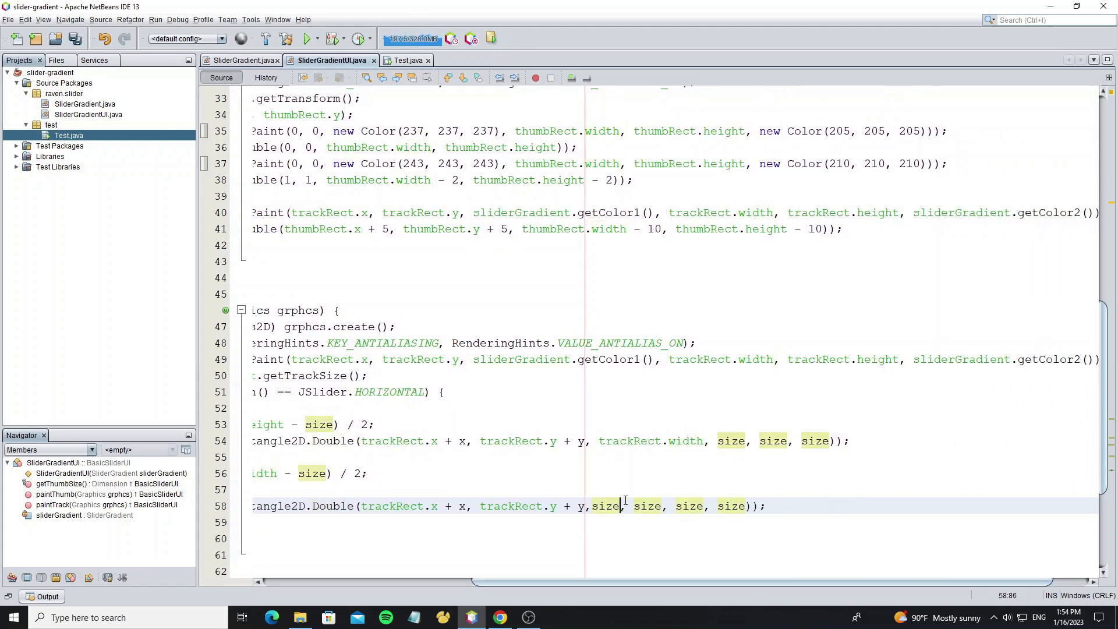
double_click(645, 506)
type("tr")
key("Down")
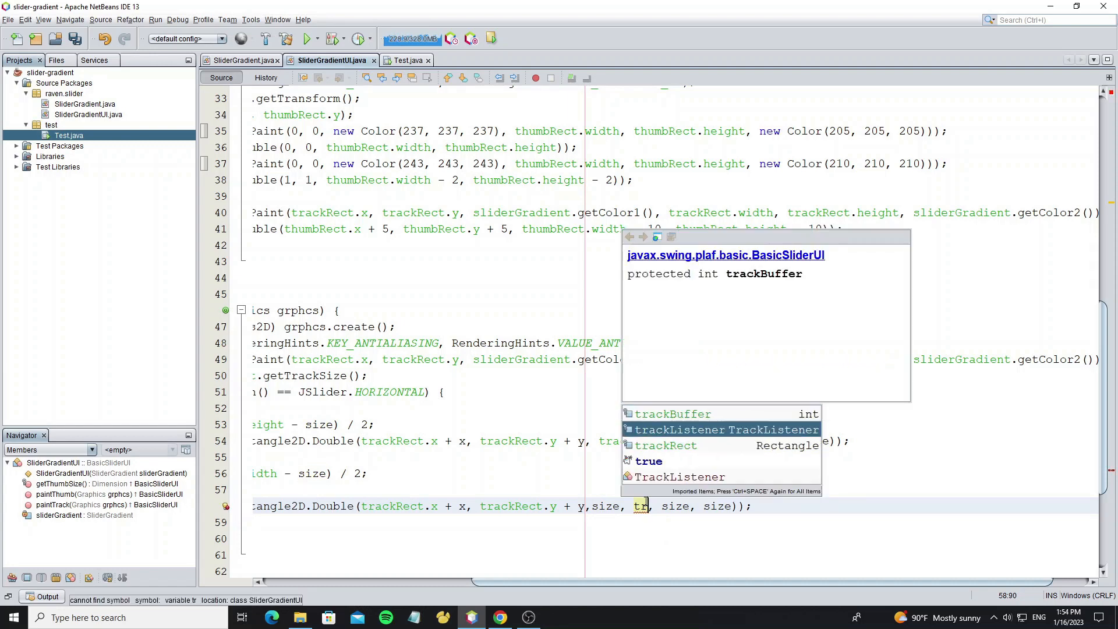
key("Return")
type(".he")
key("Return")
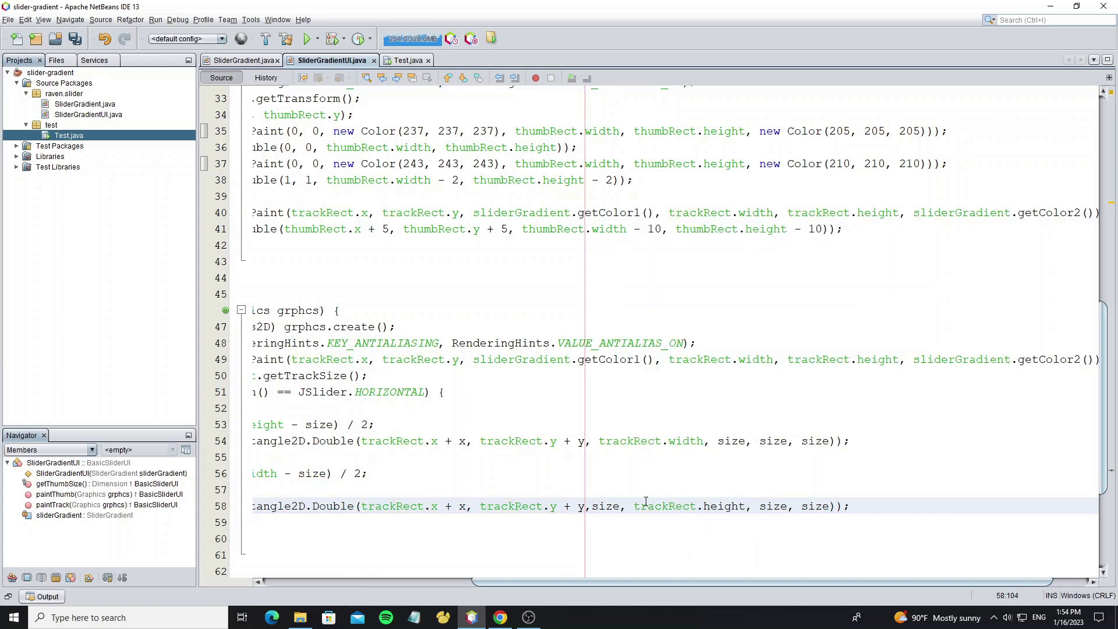
left_click_drag(709, 583, 479, 582)
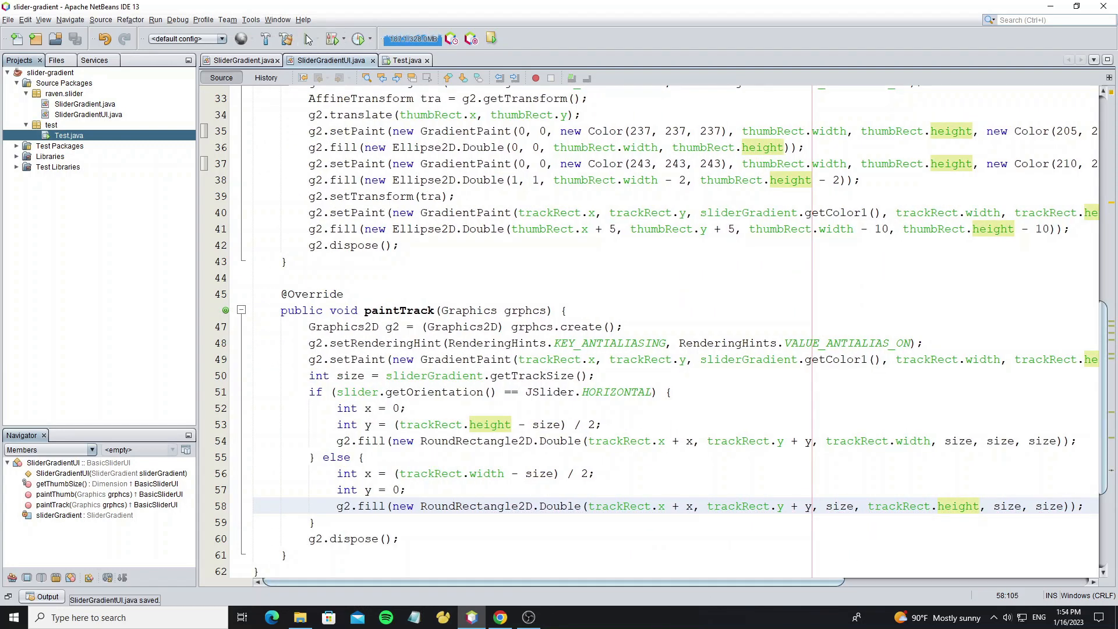
key("shift+F6")
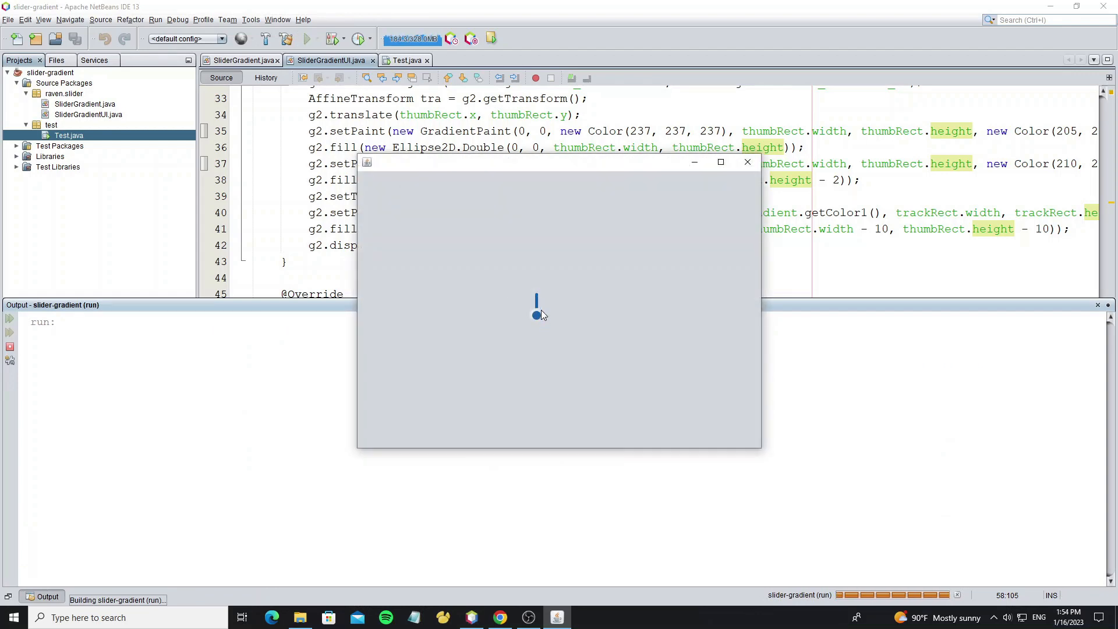
Close the running test app, reopen Test.java in design view and select the gradient slider.
left_click(748, 166)
left_click(332, 59)
left_click(388, 231)
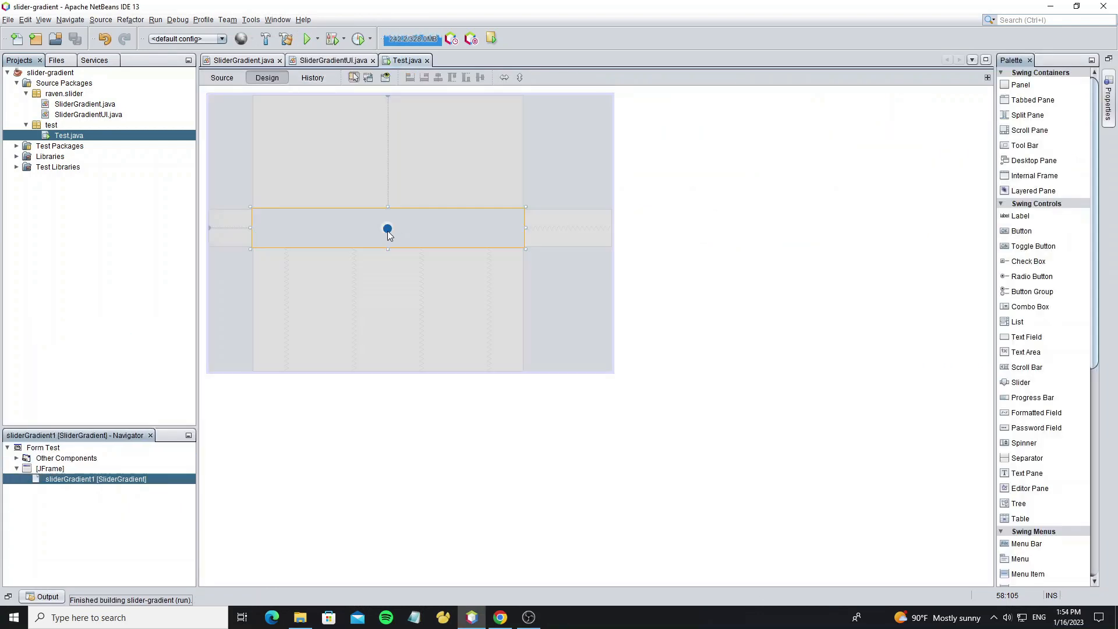
left_click(428, 61)
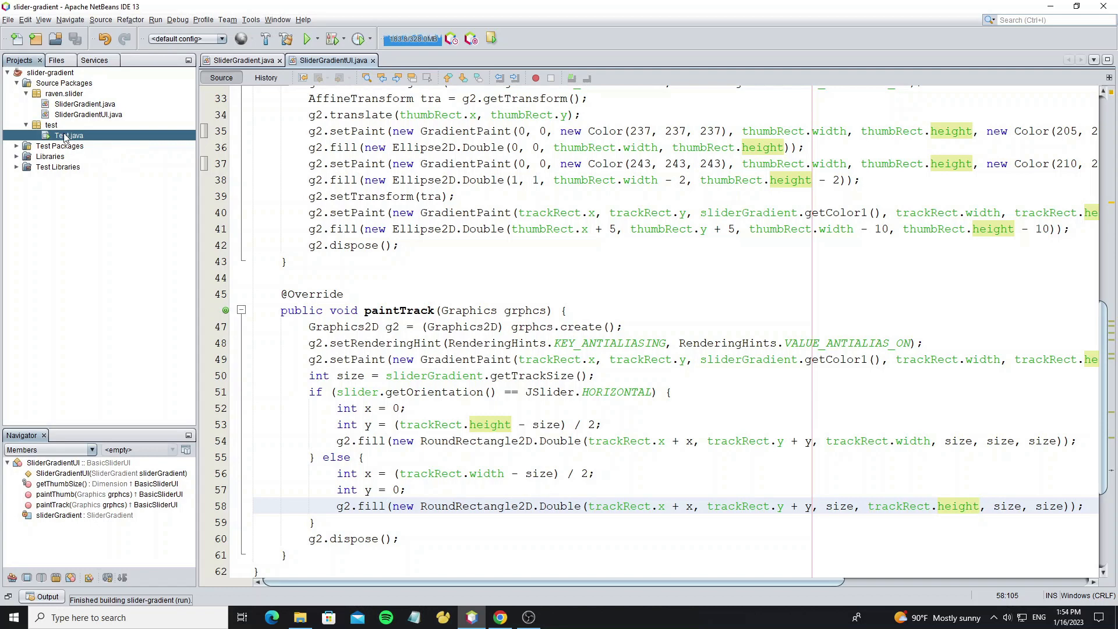
double_click(65, 136)
left_click(388, 186)
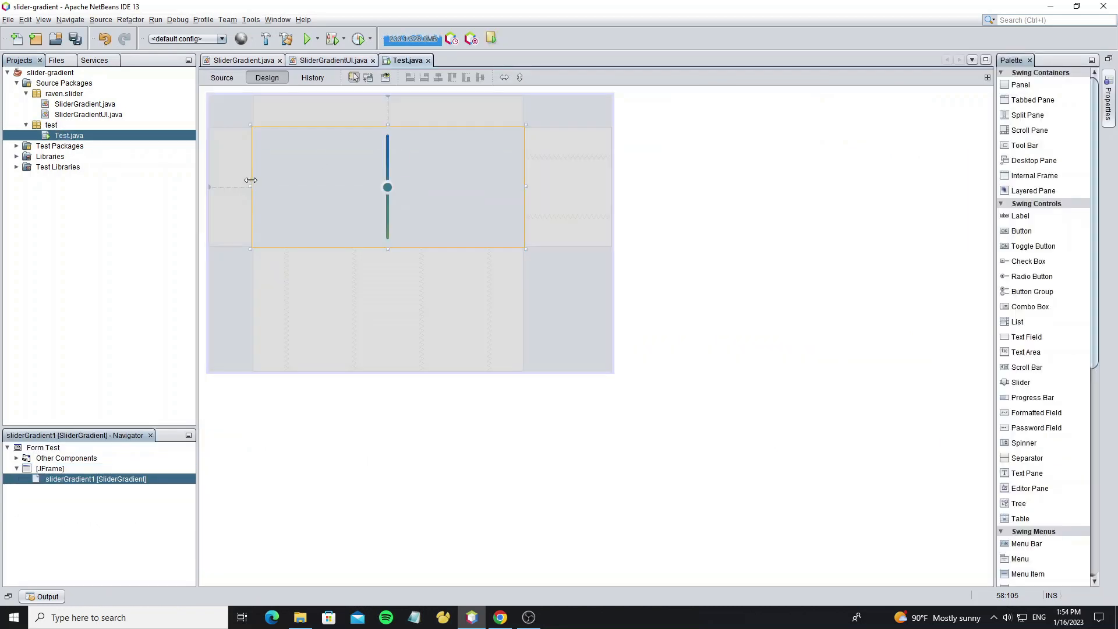
Reshape the slider into a thin vertical strip near the form centre.
left_click_drag(250, 180, 507, 185)
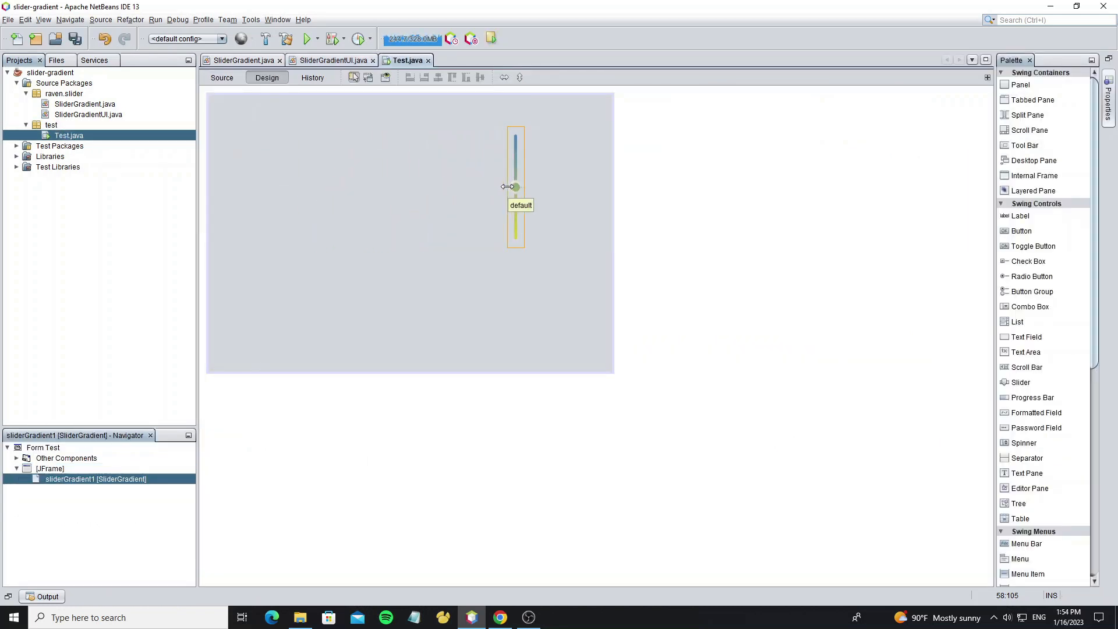
left_click_drag(515, 186, 379, 231)
left_click_drag(379, 295, 379, 316)
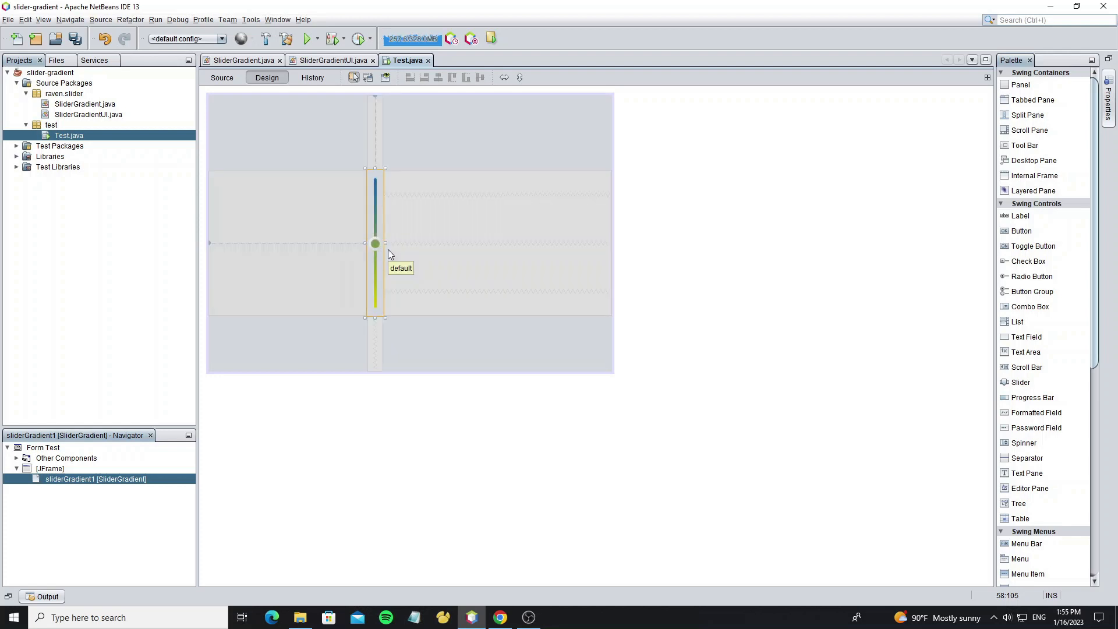
left_click_drag(388, 249, 389, 230)
Set the slider's orientation to HORIZONTAL in its Properties dialog.
right_click(389, 230)
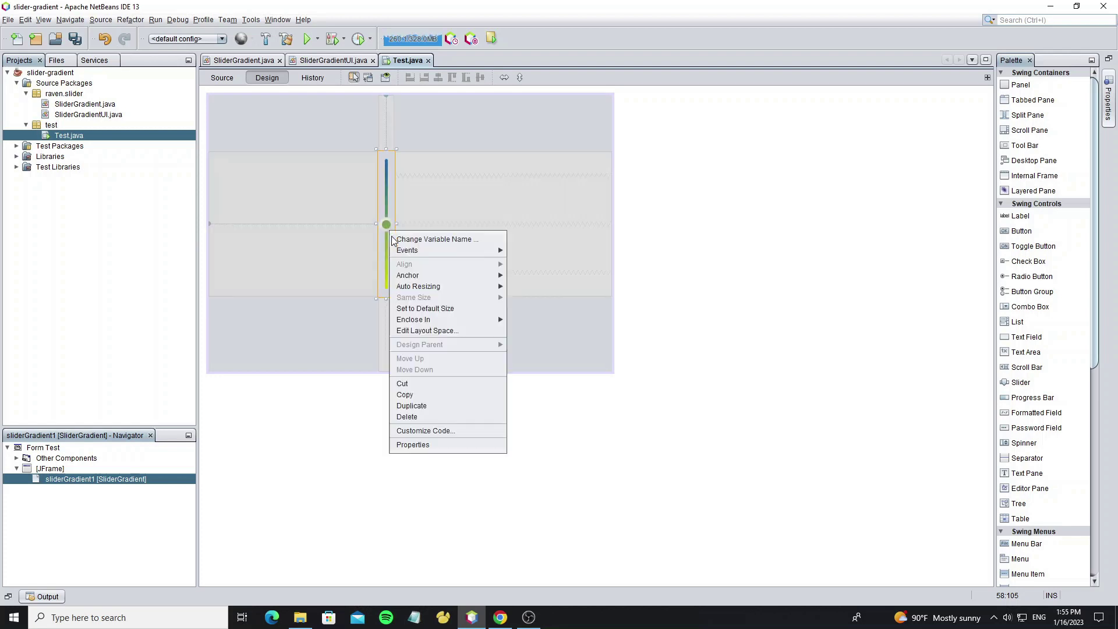
left_click(413, 444)
left_click(612, 258)
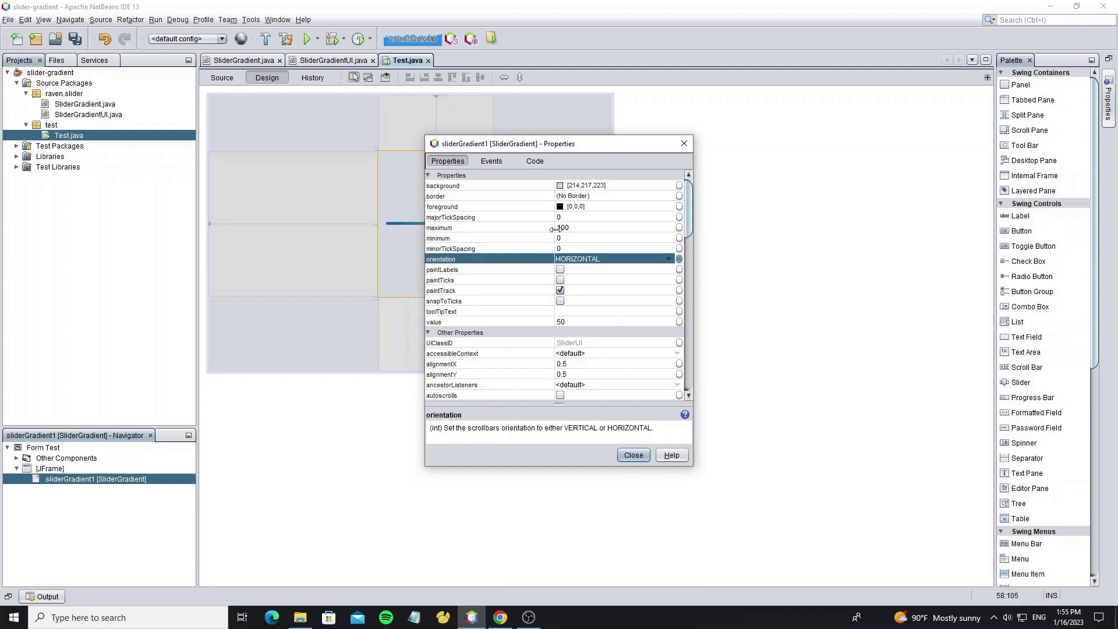
left_click_drag(559, 144, 794, 131)
left_click(867, 442)
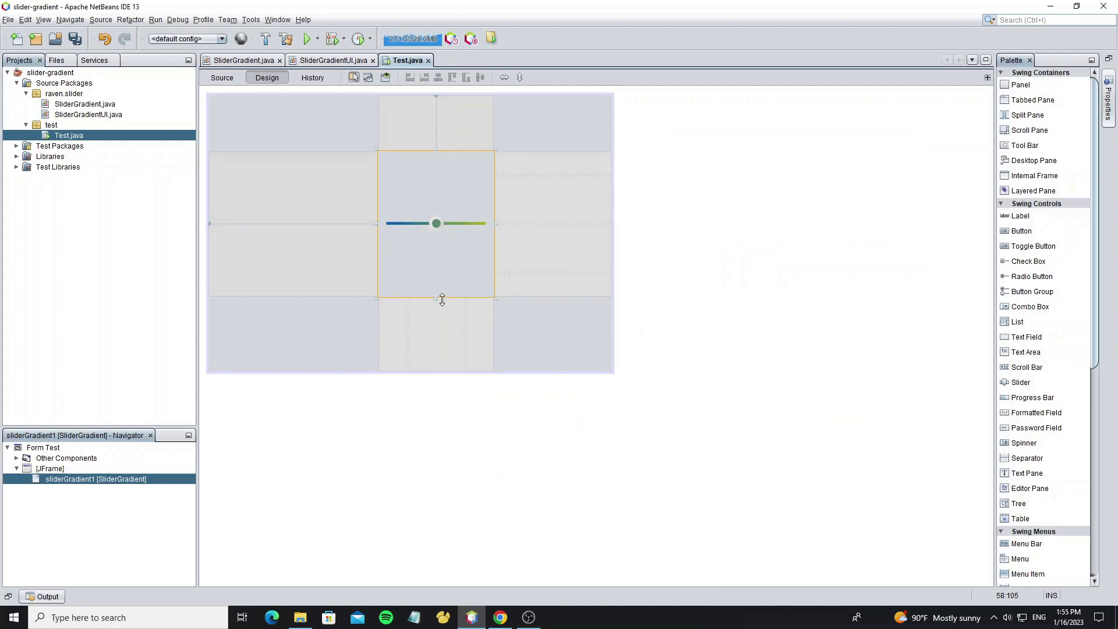
Reshape the slider into a short, wide bar lower in the form.
mouse_move(442, 299)
left_mouse_down()
mouse_move(441, 171)
mouse_move(299, 159)
left_mouse_up()
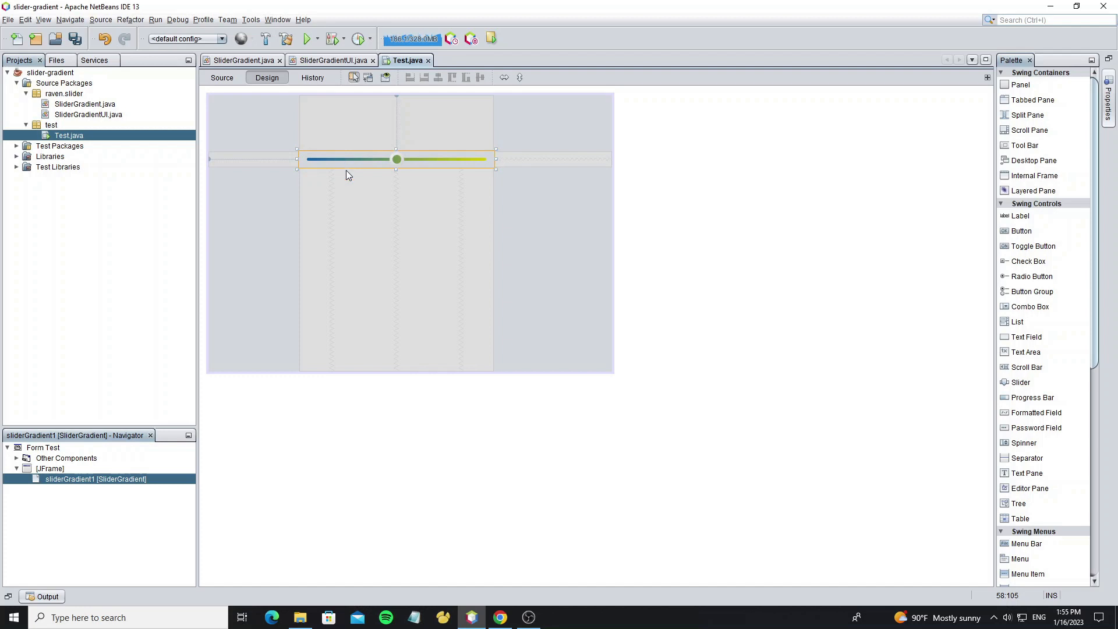
left_click_drag(397, 165, 396, 203)
right_click(456, 202)
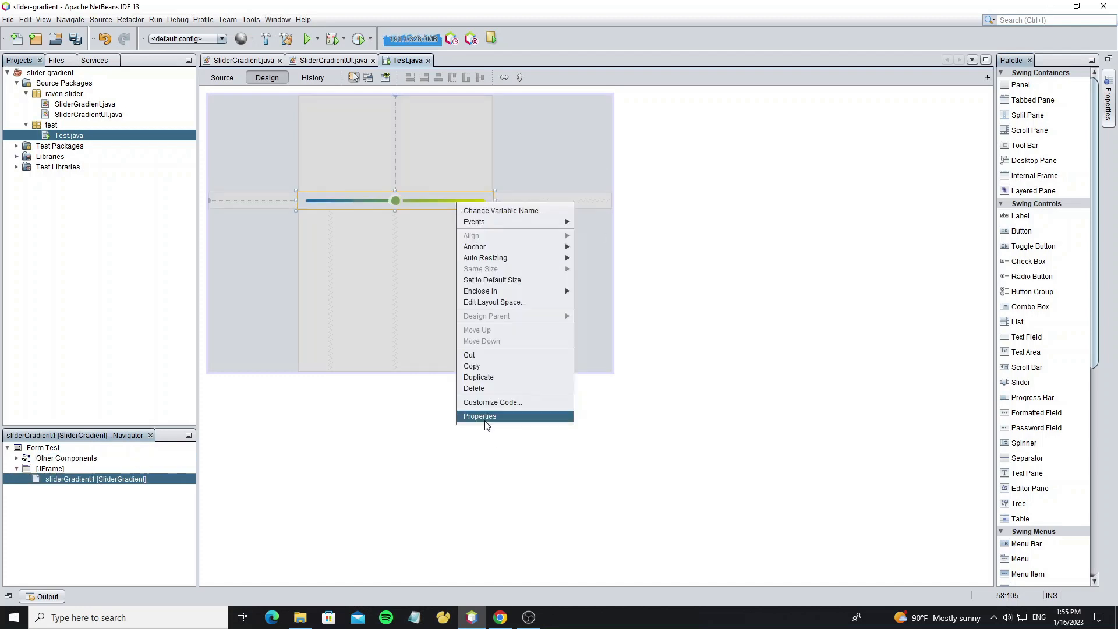
Enable paintLabels and paintTicks with minorTickSpacing 1 and majorTickSpacing 5.
left_click(479, 416)
left_click_drag(719, 135, 697, 133)
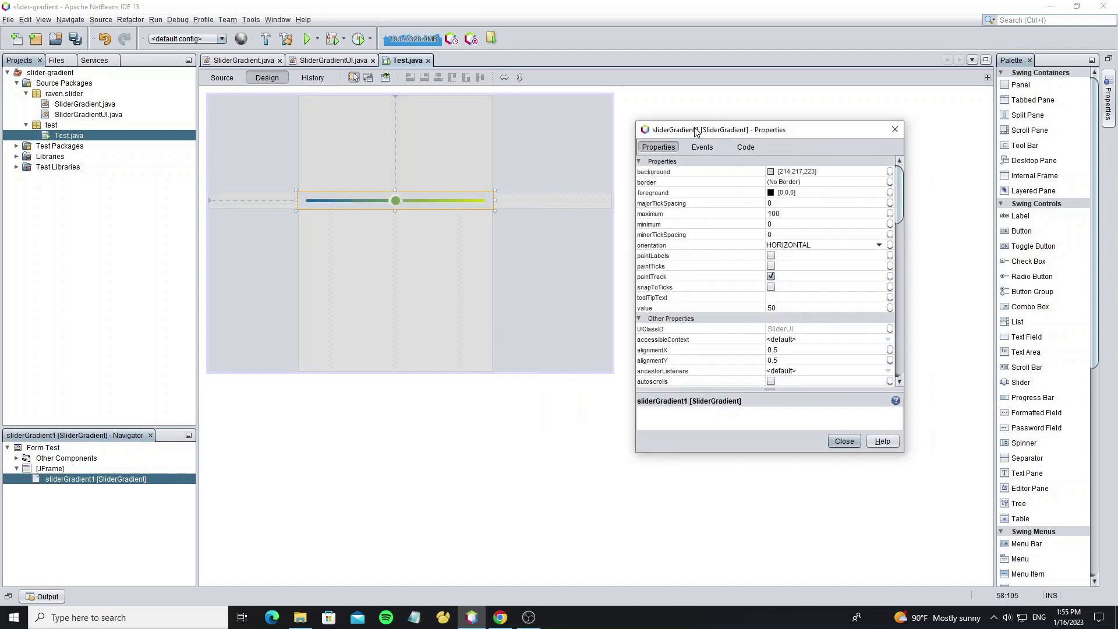
left_click(770, 255)
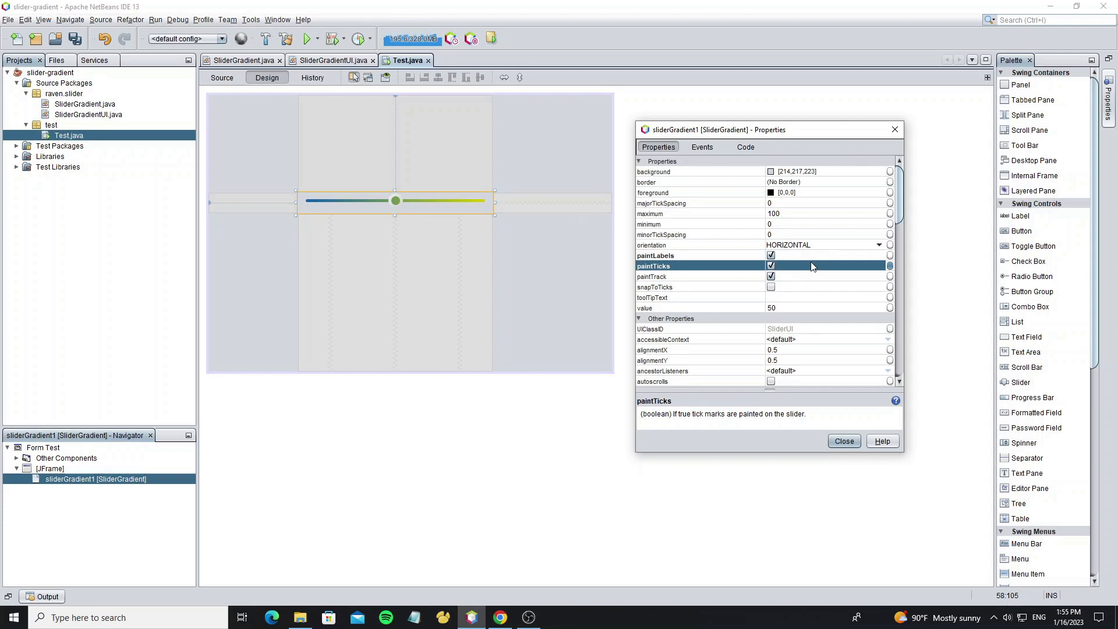
left_click_drag(897, 203, 898, 245)
scroll(820, 252, "down", 3)
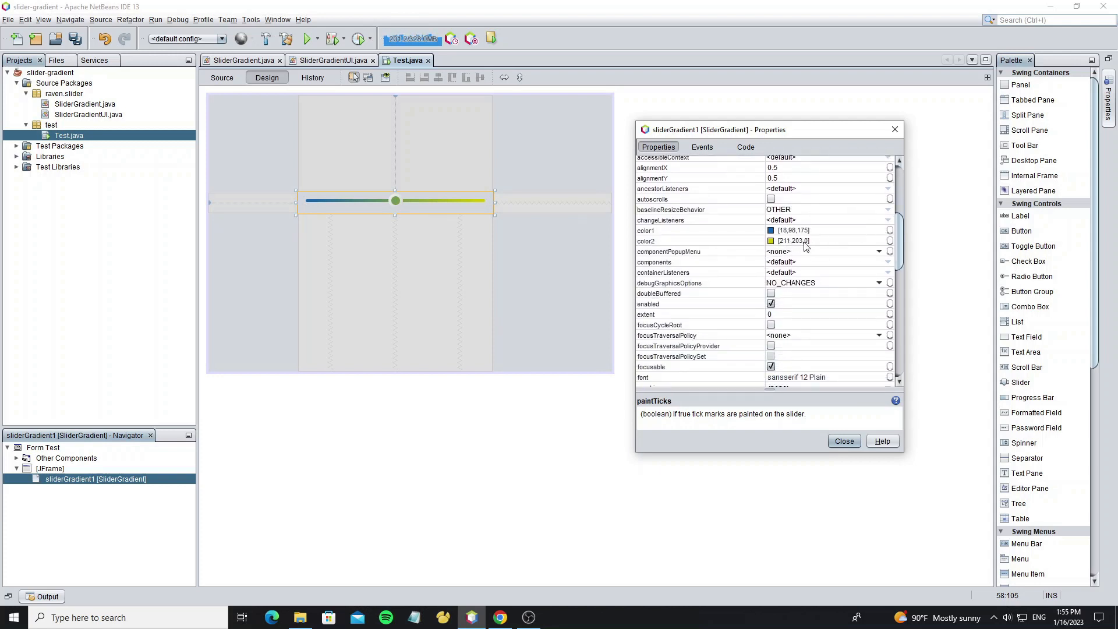
left_click_drag(897, 243, 901, 196)
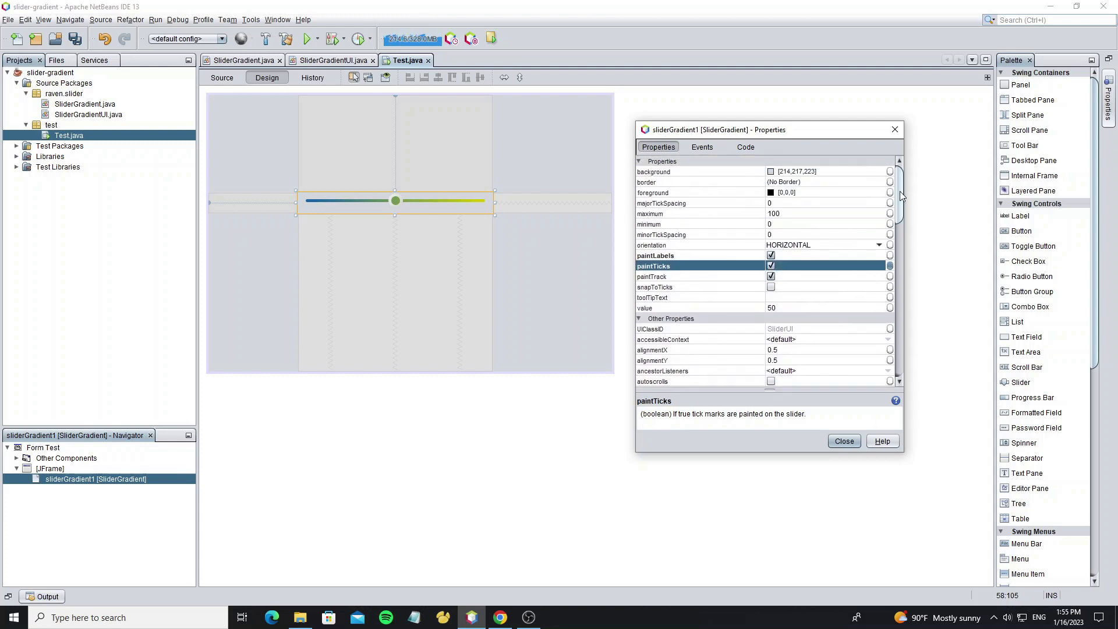
left_click(776, 235)
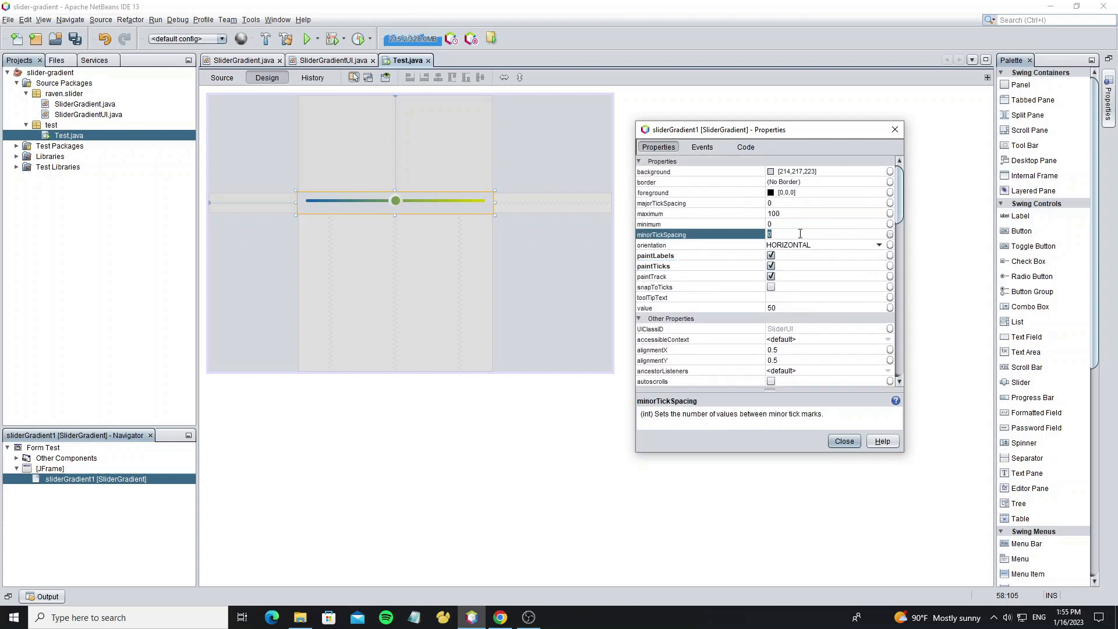
type("1")
left_click(773, 203)
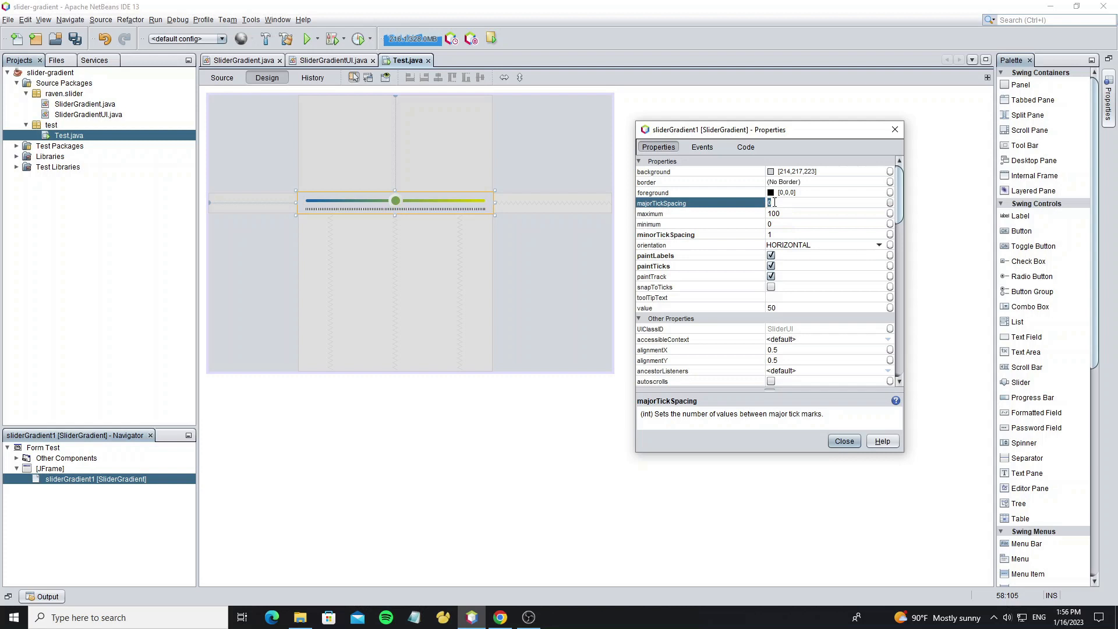
type("5")
key("Return")
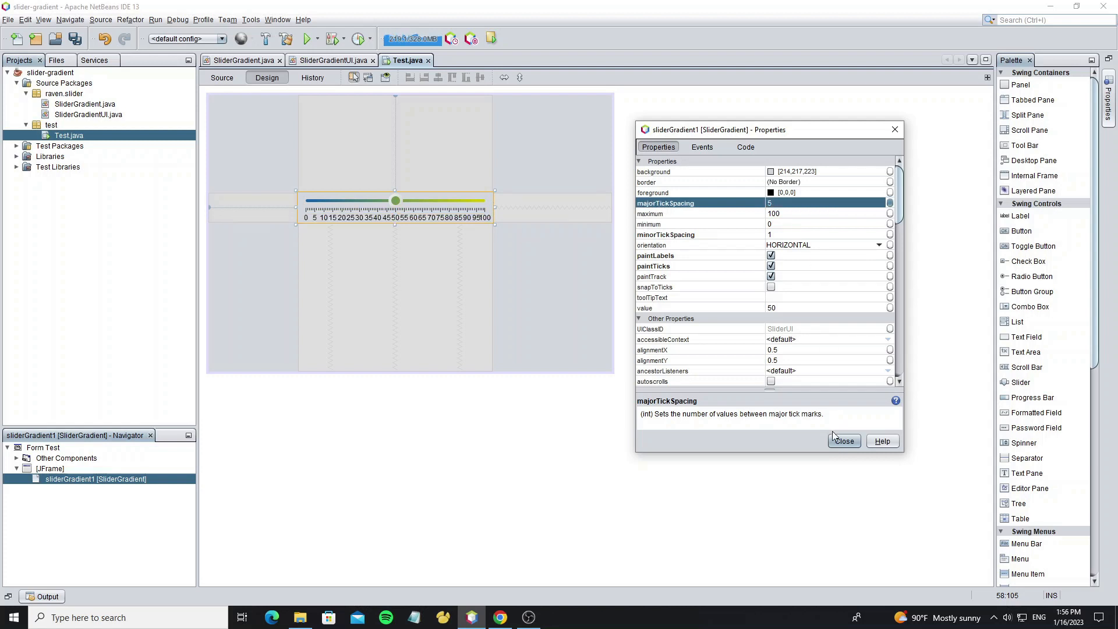
left_click(844, 442)
Enlarge the slider so the labels fit and set its maximum to 50.
left_click_drag(401, 223, 401, 243)
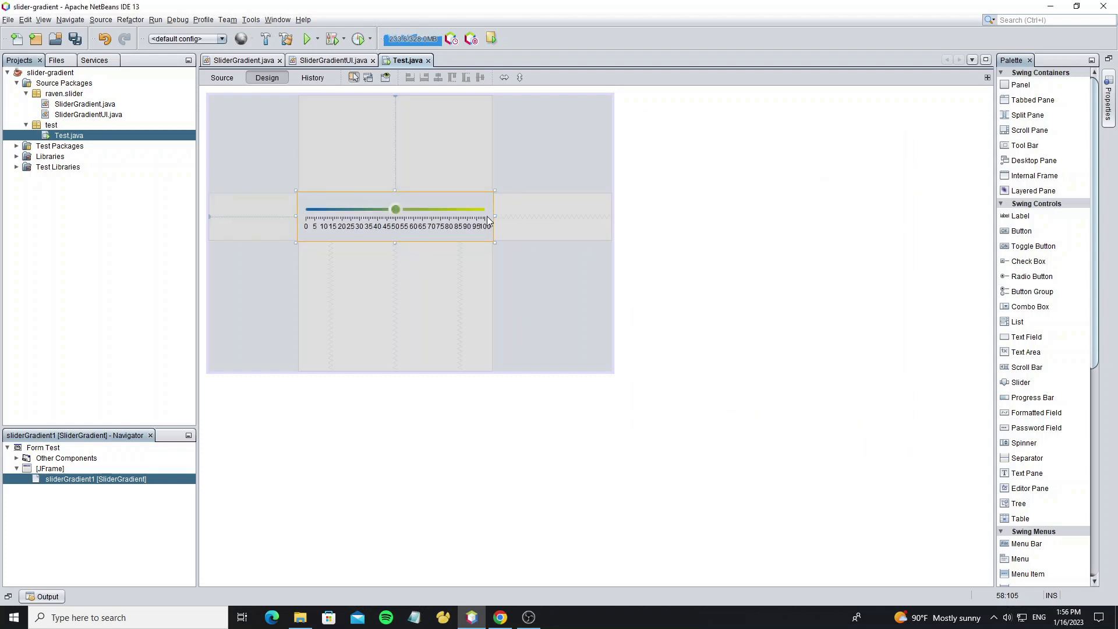
left_click_drag(495, 217, 587, 213)
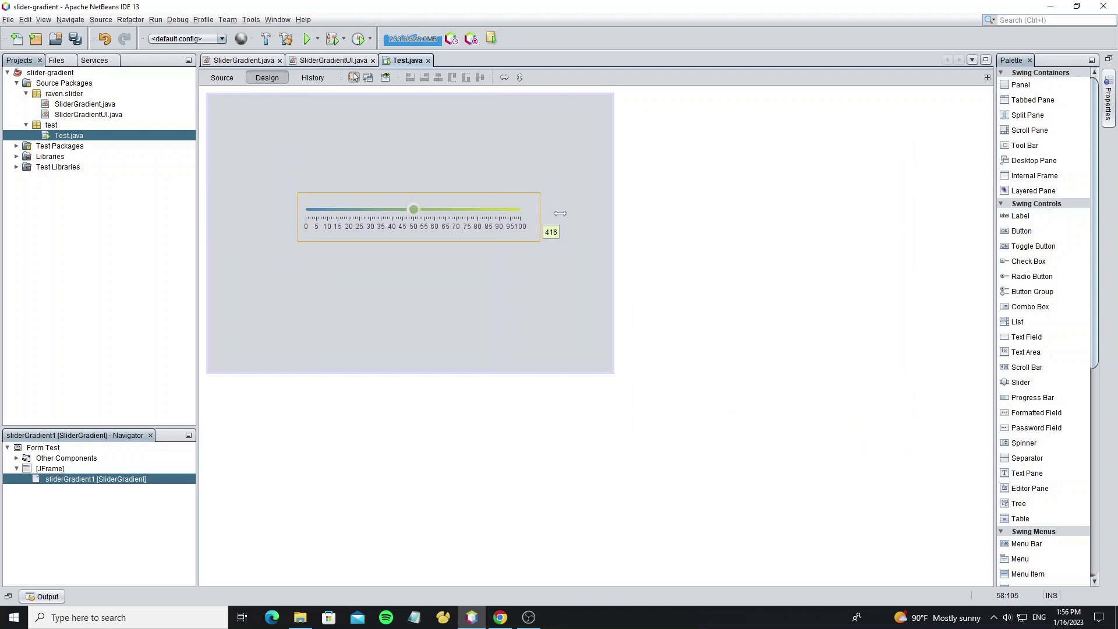
right_click(495, 211)
left_click(539, 429)
left_click(778, 216)
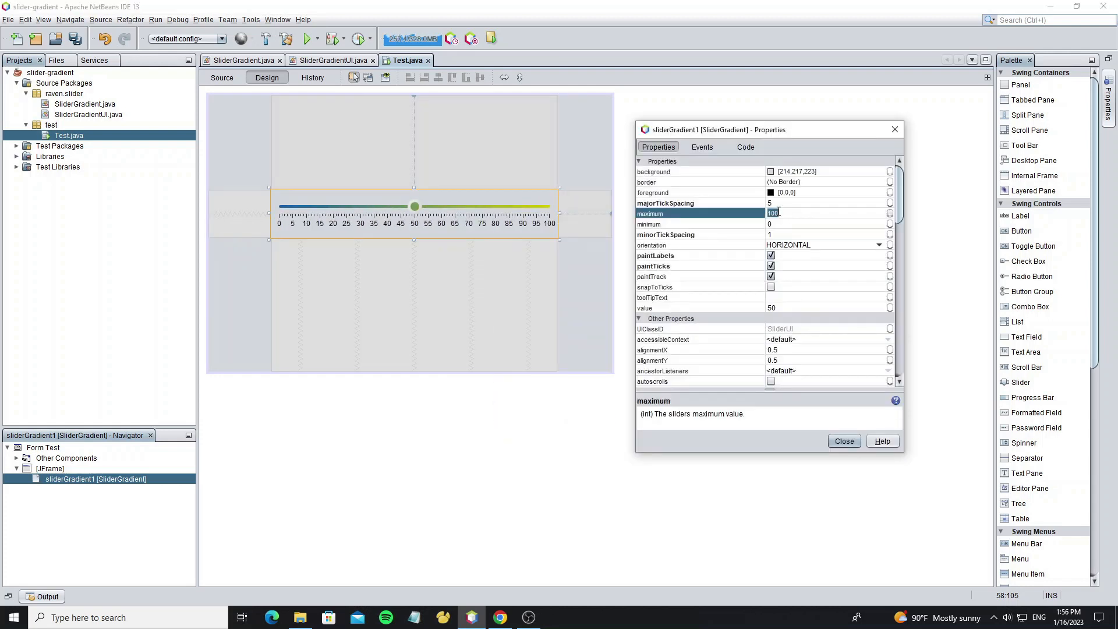
type("50")
key("Return")
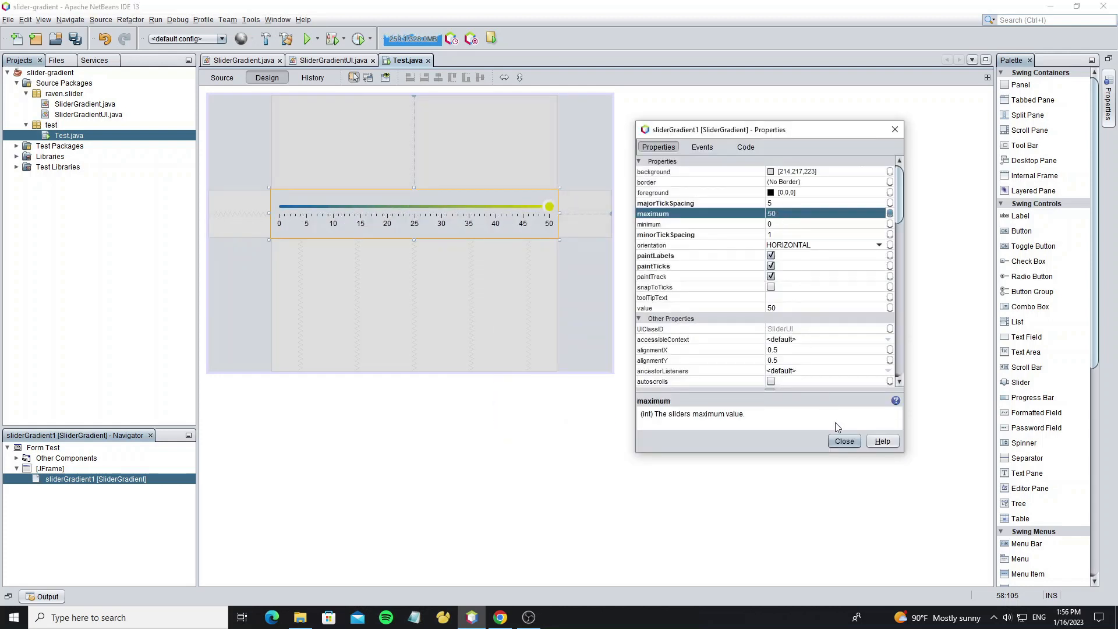
left_click(844, 440)
Adjust the slider's size, run the test form and drag the thumb to try it.
left_click_drag(411, 227, 411, 235)
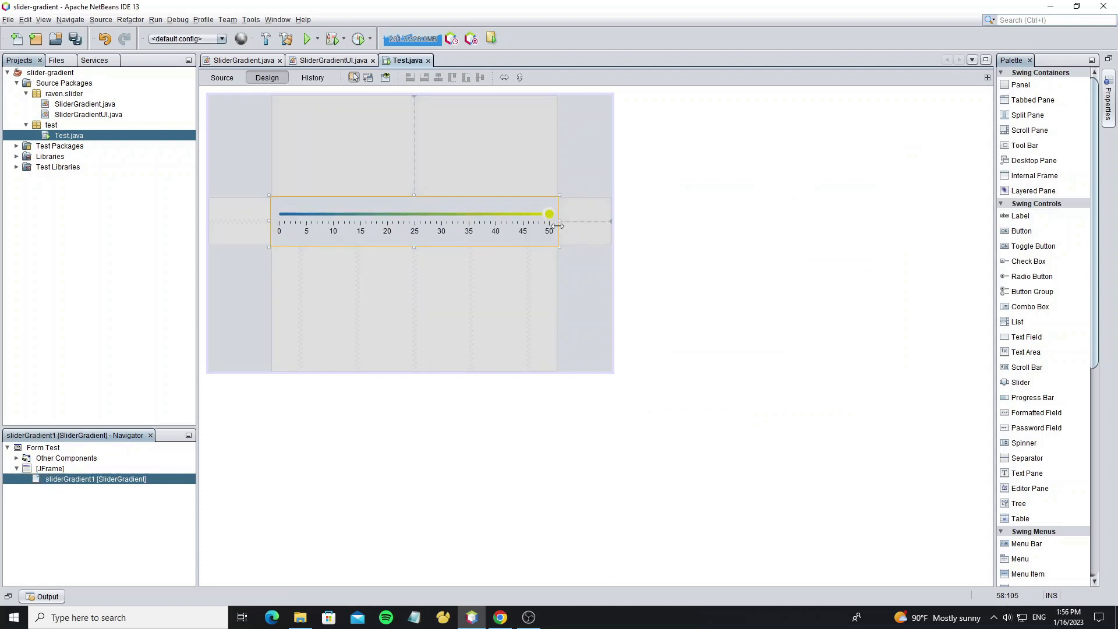
left_click_drag(560, 227, 495, 226)
key("shift+F6")
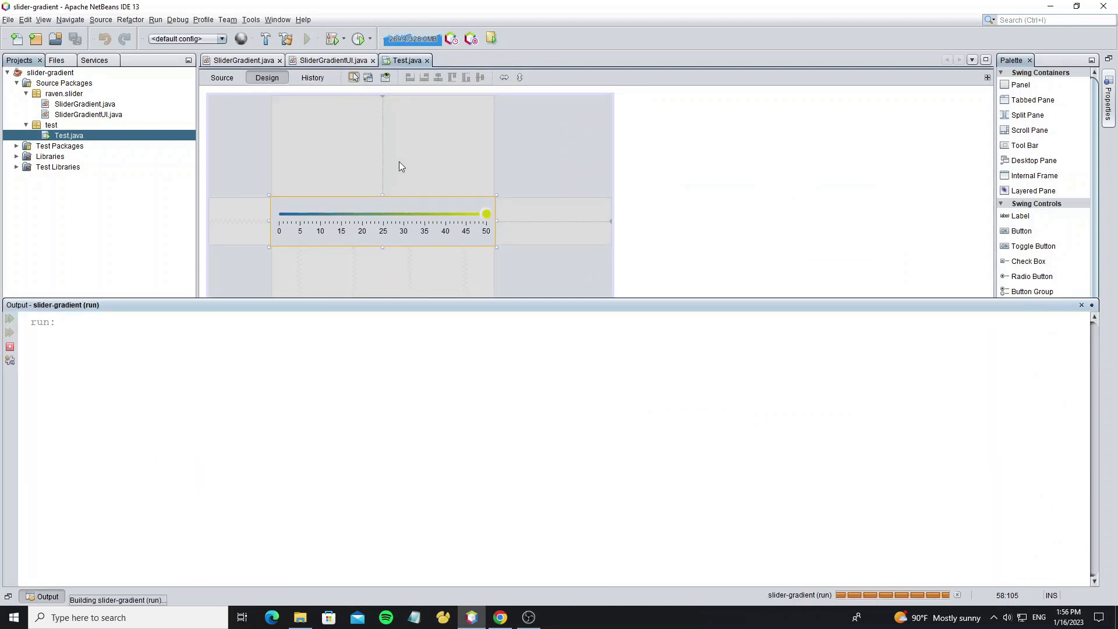
left_click_drag(635, 290, 555, 288)
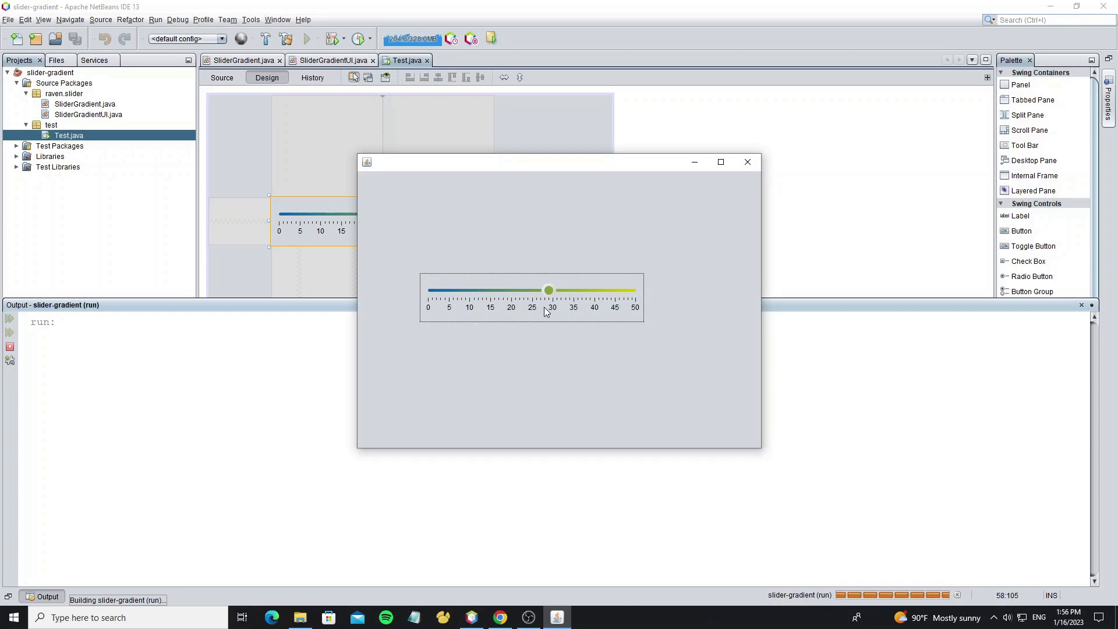
left_click(749, 164)
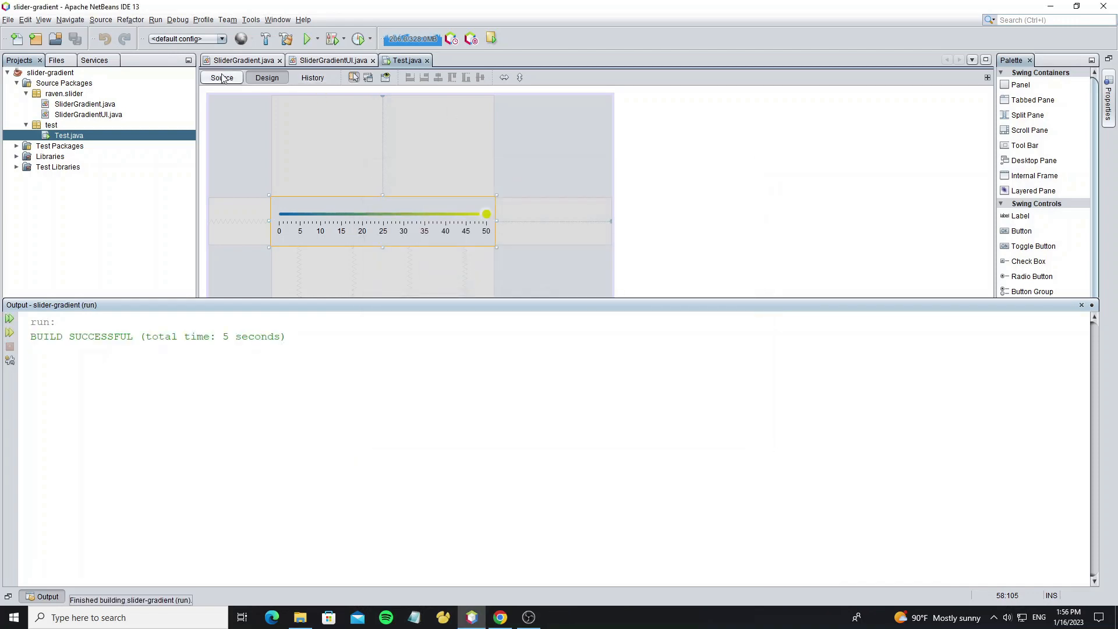
Switch to SliderGradientUI.java with the caret below paintTrack.
left_click(333, 59)
left_click(302, 372)
Add a paintFocus override and empty its body by deleting the super.paintFocus call.
key("Return")
key("Return")
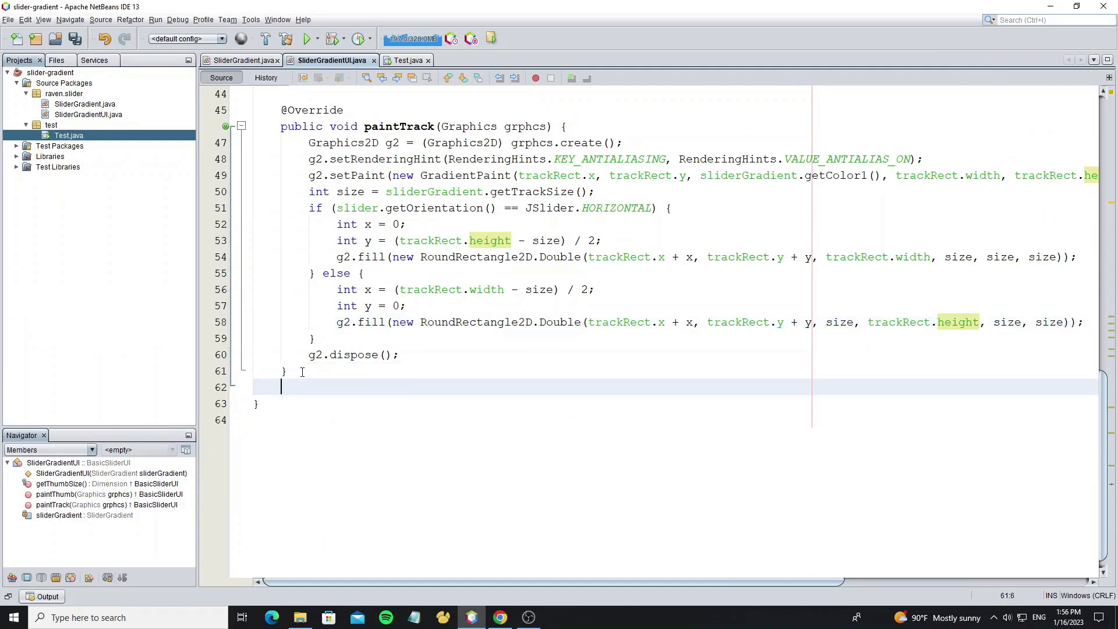
type("paintf")
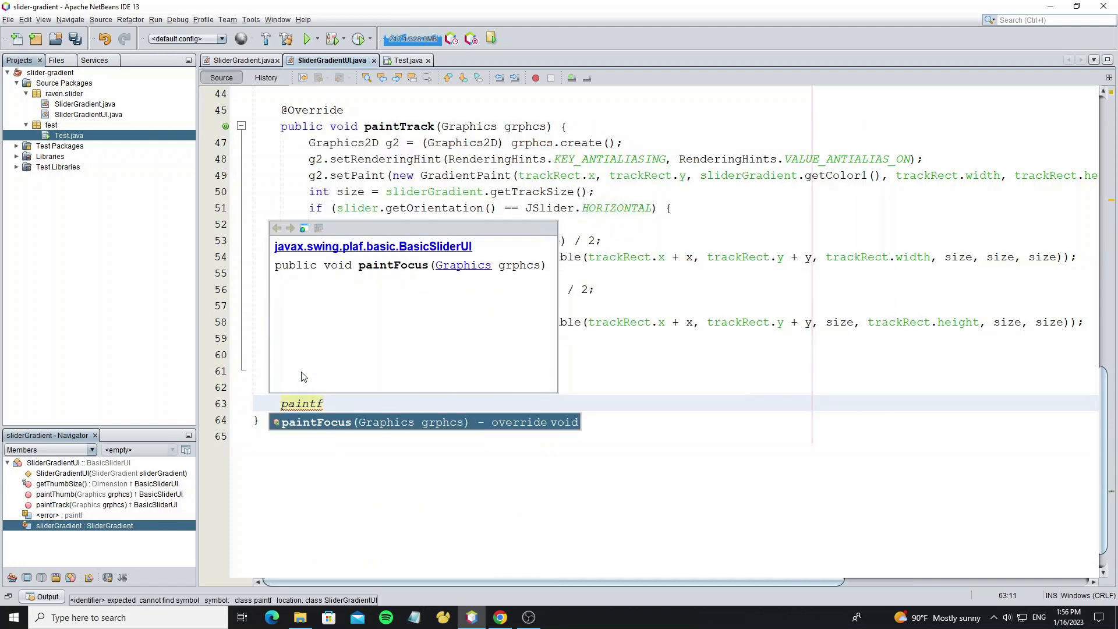
key("Return")
left_click(280, 436)
left_click_drag(279, 436, 482, 436)
key("Delete")
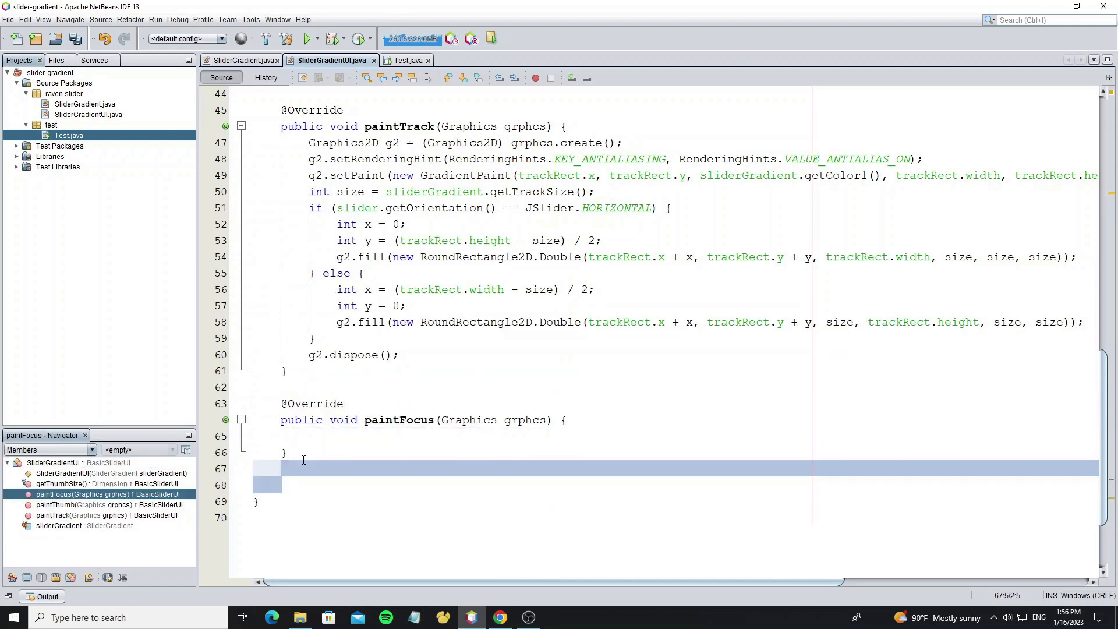
left_click(301, 465)
key("ctrl+e")
left_click(339, 436)
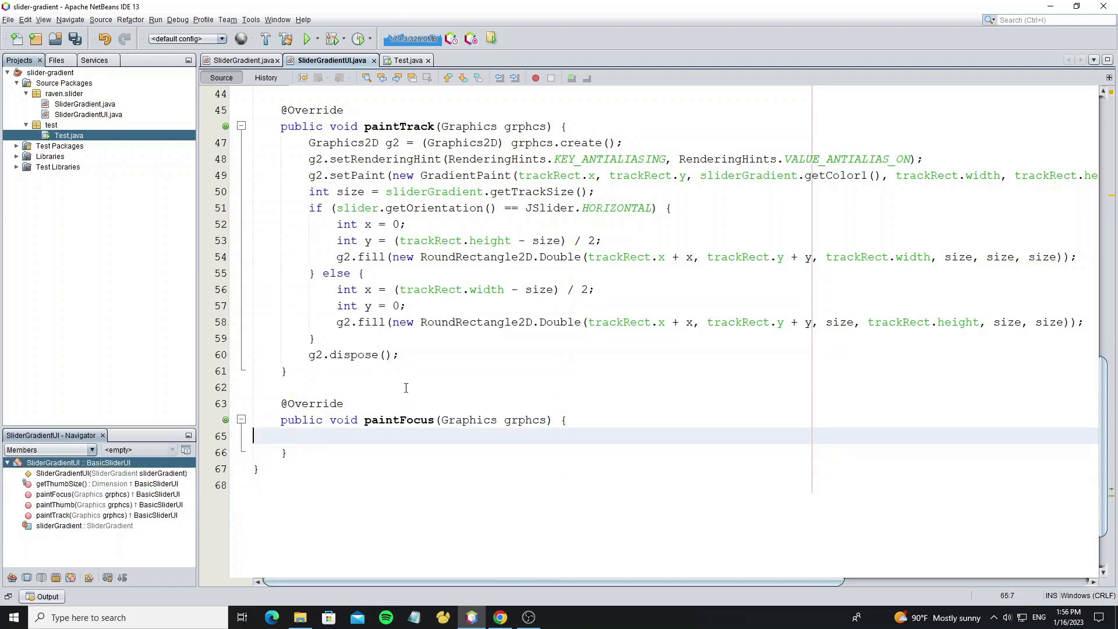
Run the test form, drag the thumb toward 47, close it and switch to SliderGradient.java.
key("ctrl+e")
left_click(308, 39)
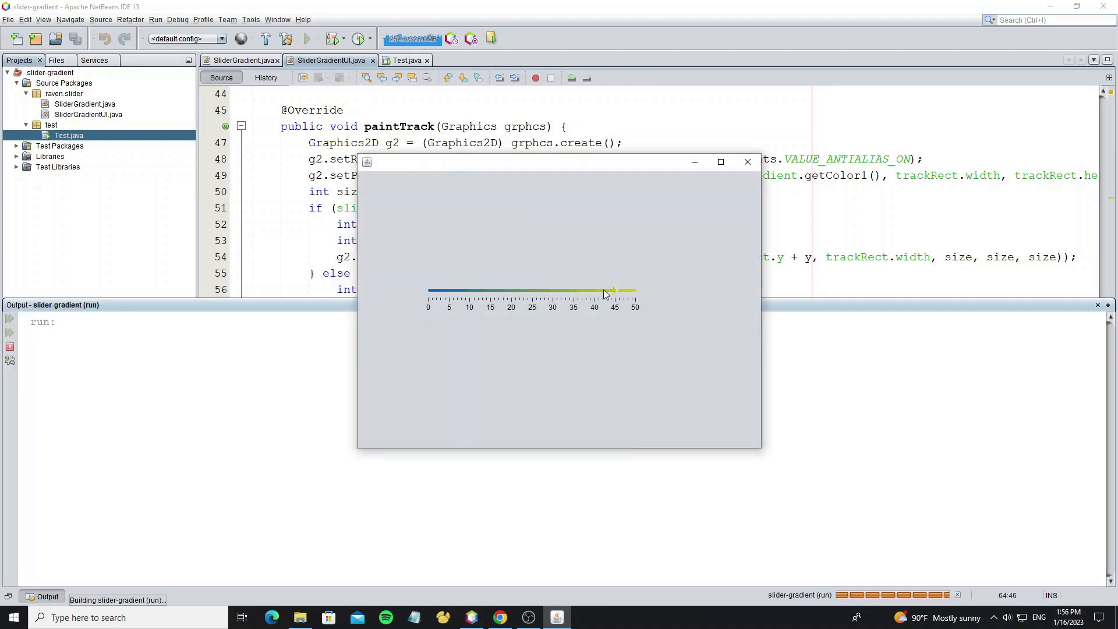
left_click_drag(572, 291, 628, 293)
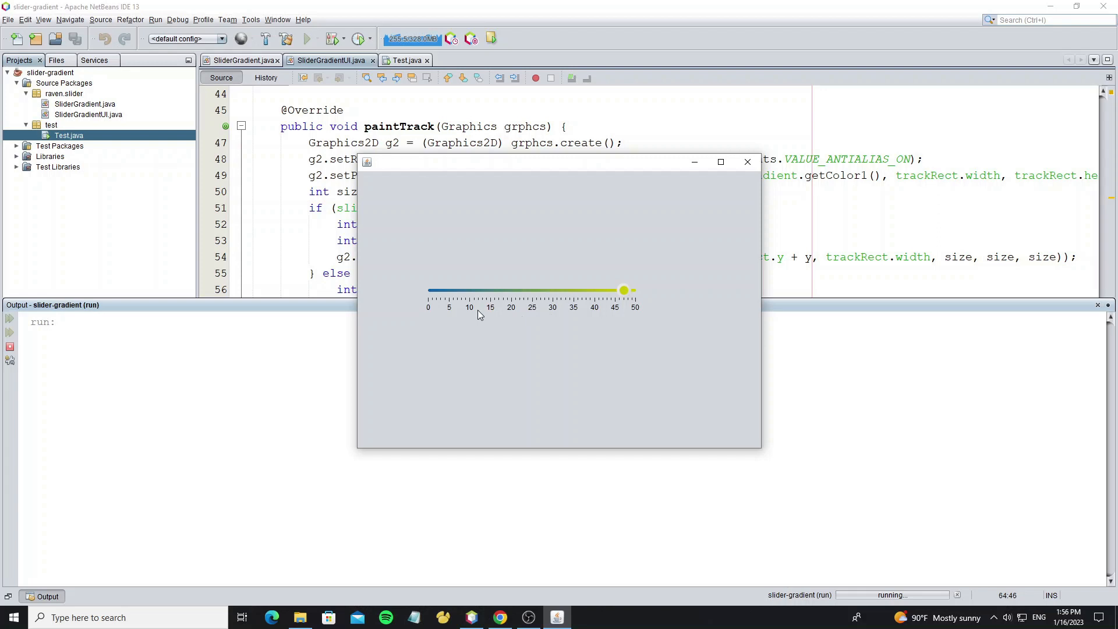
left_click(747, 164)
left_click(470, 257)
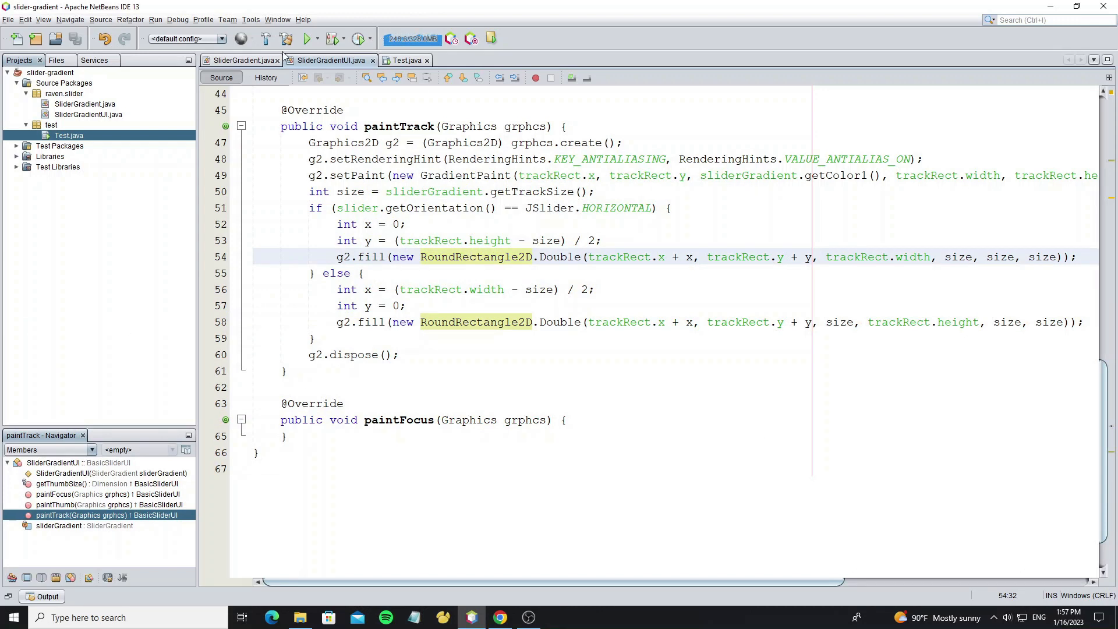
left_click(245, 60)
Declare a ticksColor field initialised to new Color(0, 0, 0) after color2.
left_click(605, 300)
key("Return")
type("private Color t")
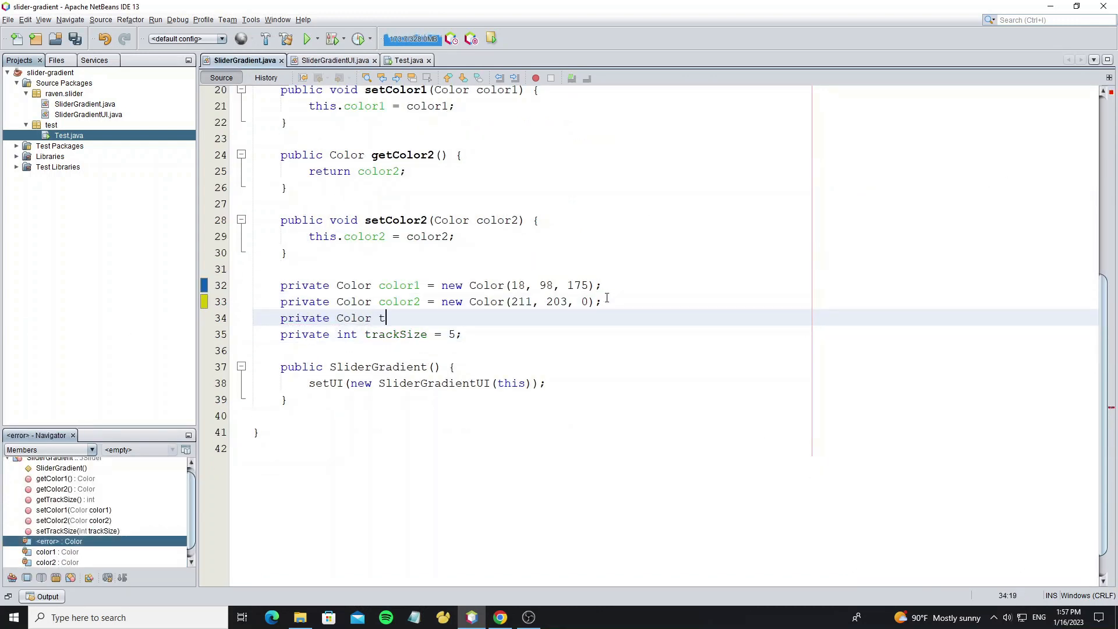
type(" ks")
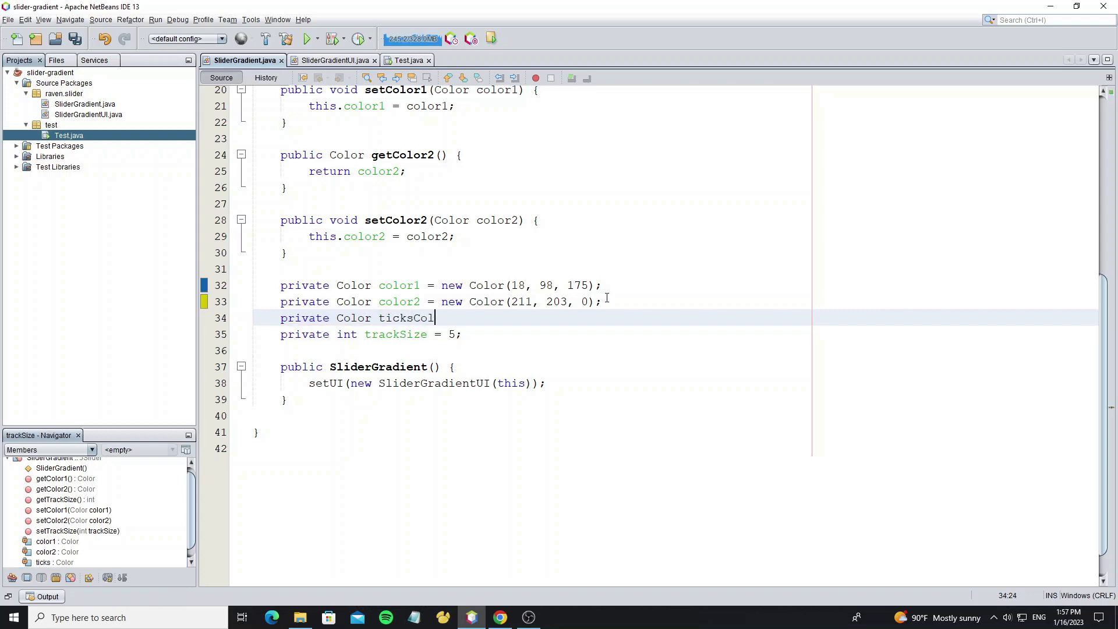
type("r=new Color")
key("Return")
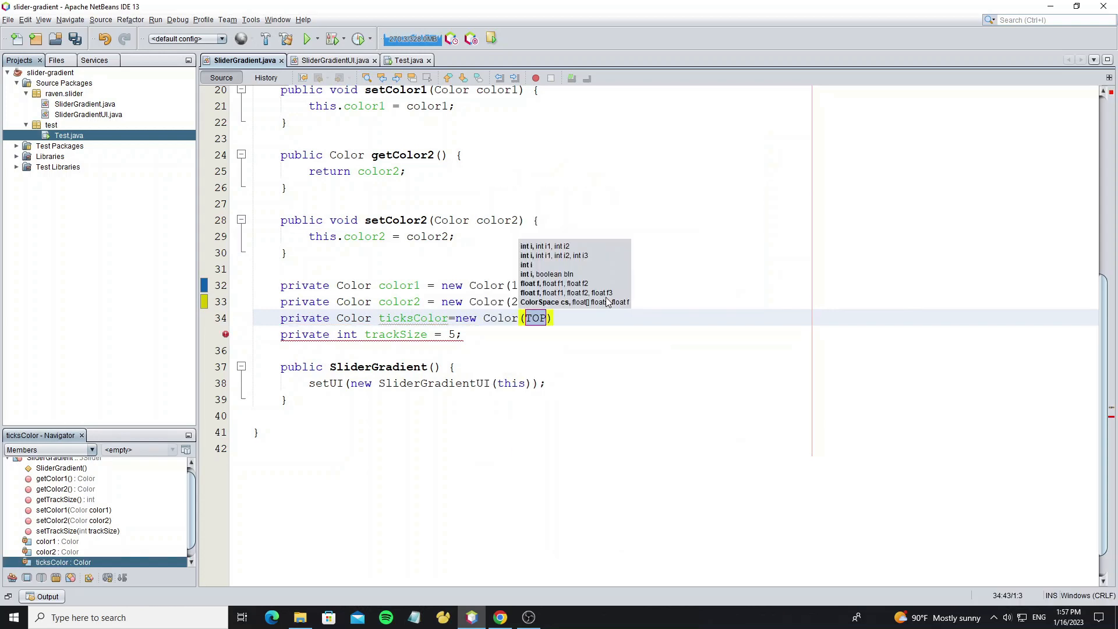
type("0,0,0")
key("End")
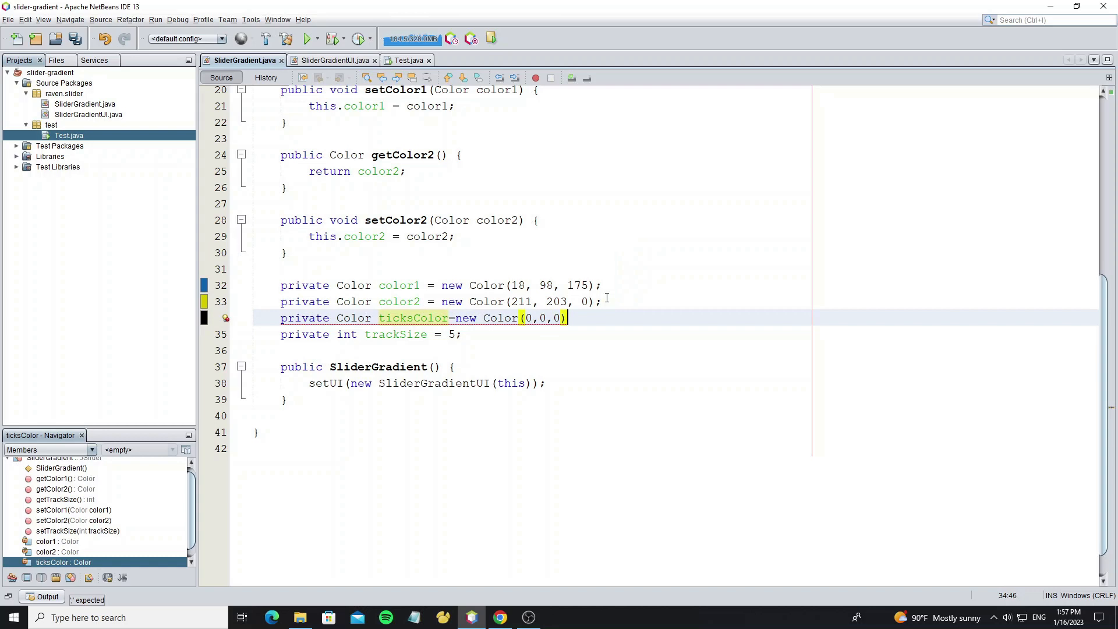
type(";")
key("alt+shift+f")
Generate a getter and setter for ticksColor via Encapsulate Fields and save SliderGradient.java.
double_click(413, 318)
key("ctrl+alt+shift+e")
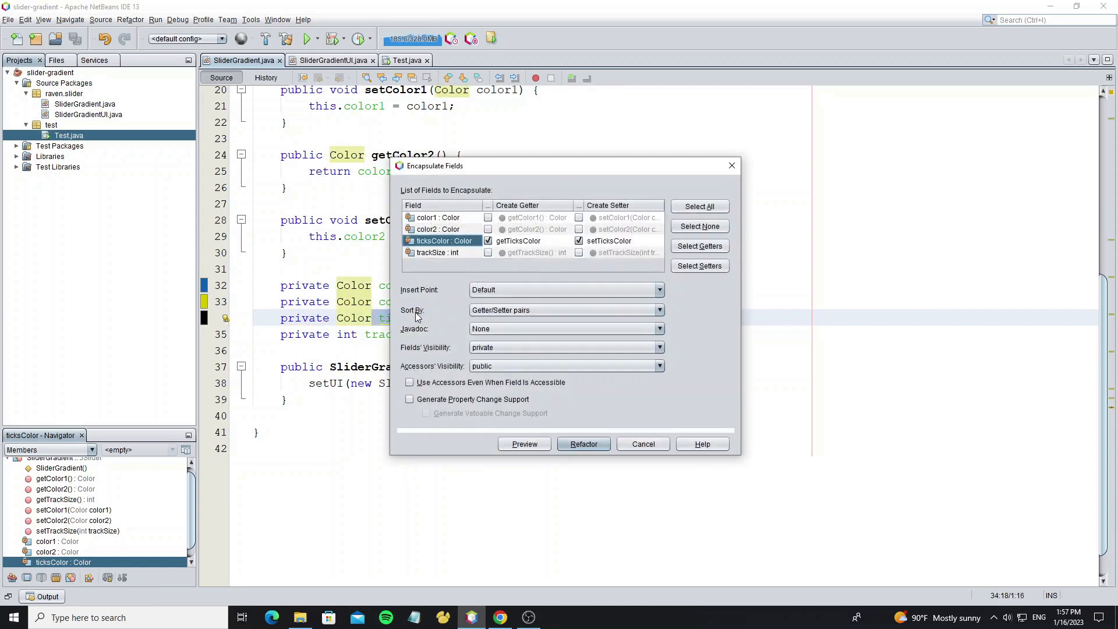
key("Return")
key("ctrl+shift+s")
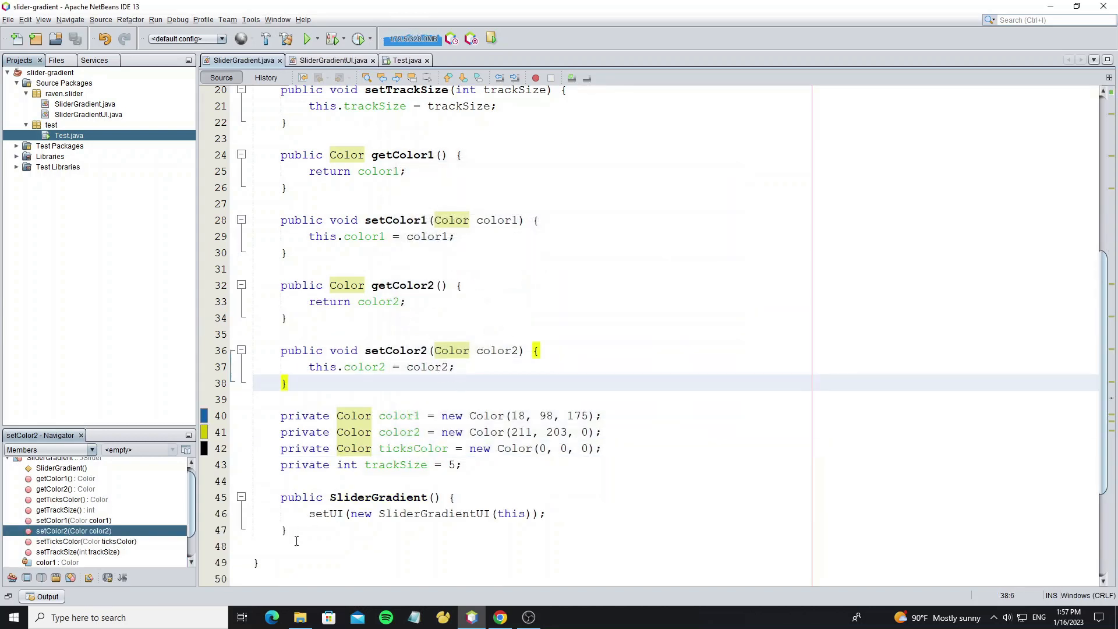
left_click(296, 542)
key("BackSpace")
key("ctrl+s")
Switch to SliderGradientUI.java, then over to the FlatLaf source on GitHub in Chrome.
left_click(333, 60)
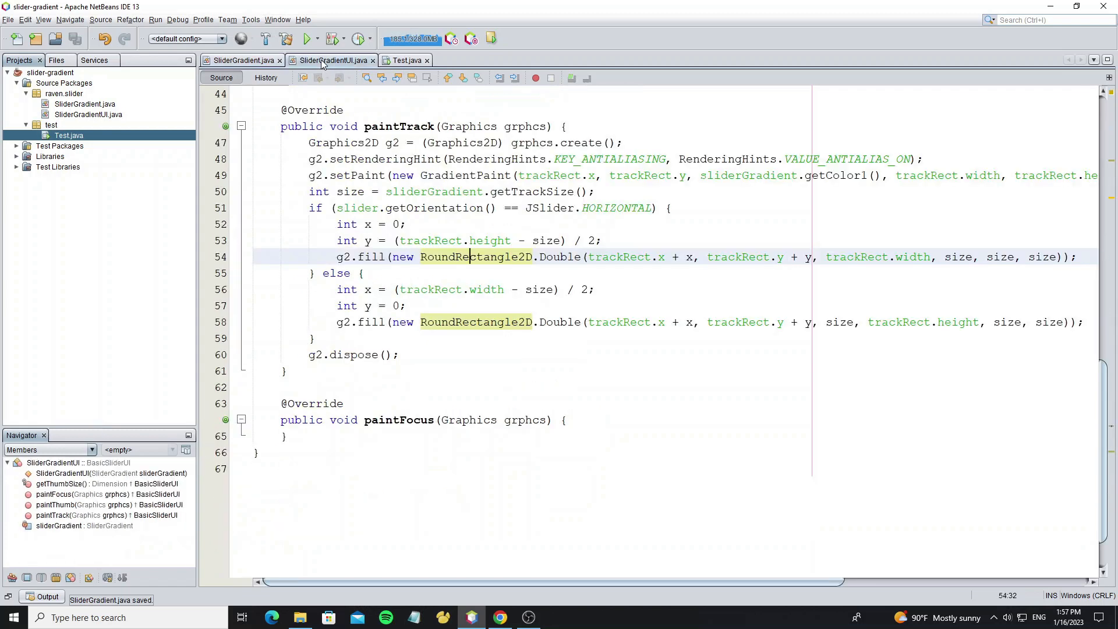
scroll(481, 249, "up", 3)
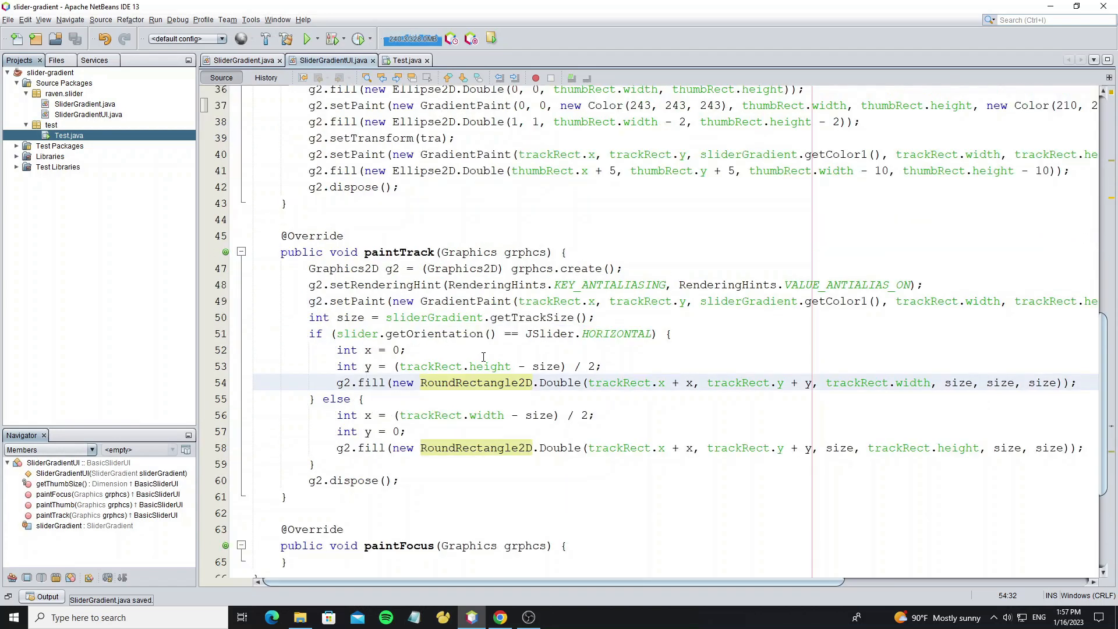
left_click(500, 618)
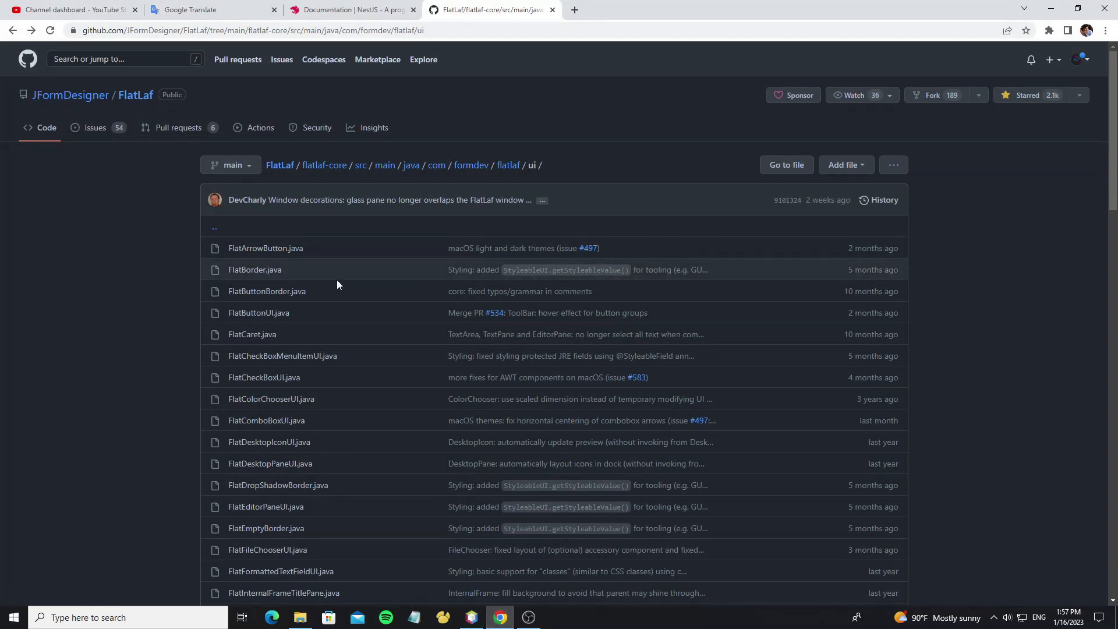
left_click_drag(1110, 131, 1108, 402)
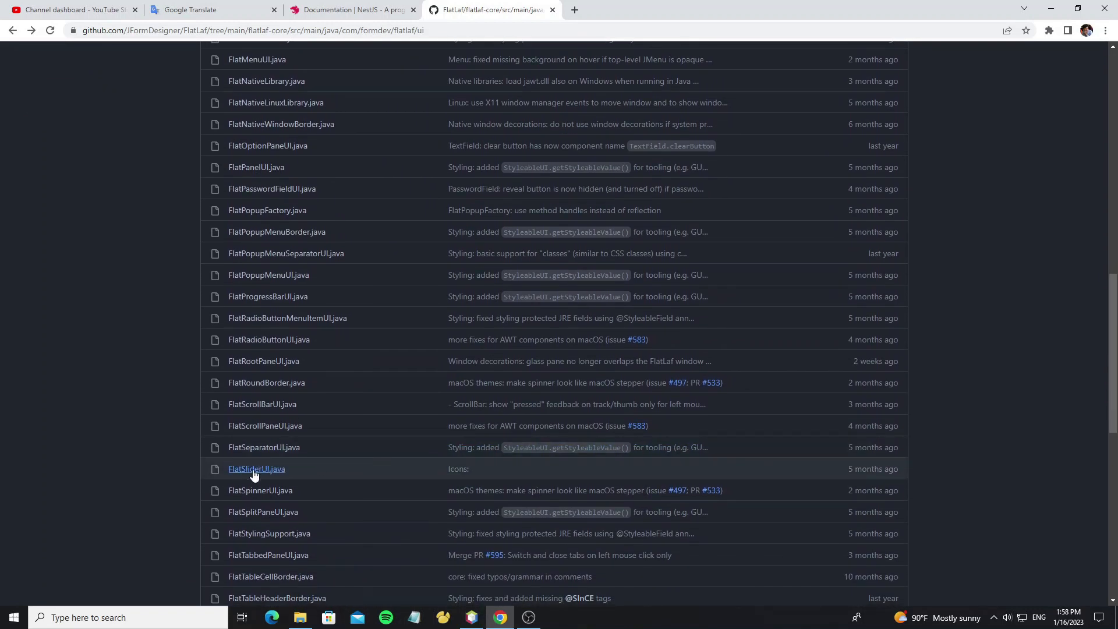
Open FlatSliderUI.java on GitHub and locate its paintTicks method.
left_click(260, 473)
scroll(278, 466, "down", 5)
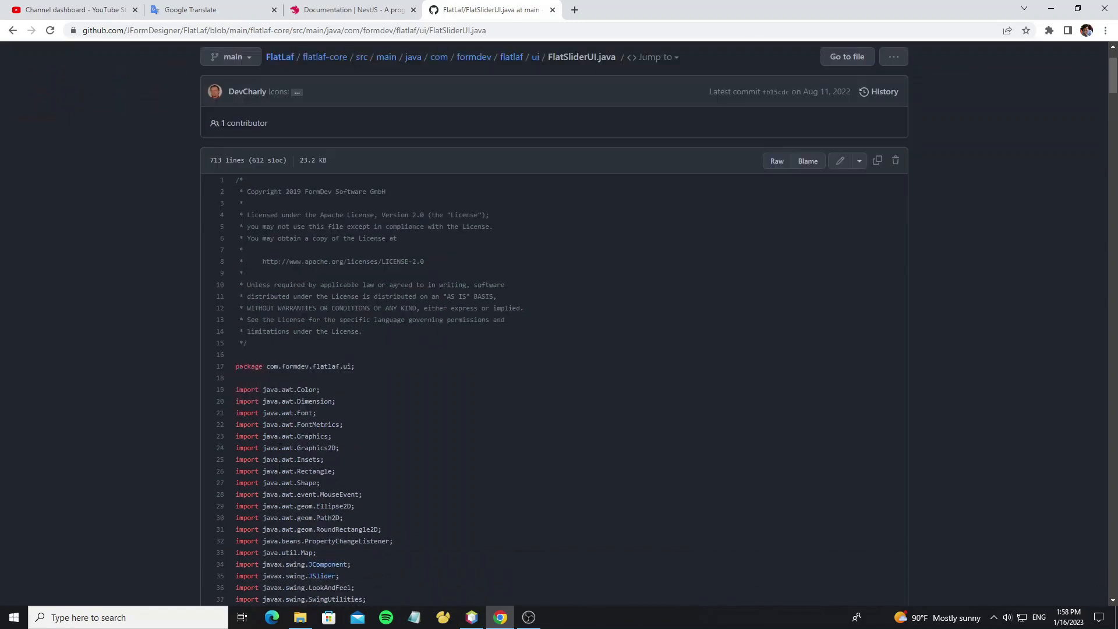
scroll(283, 478, "down", 5)
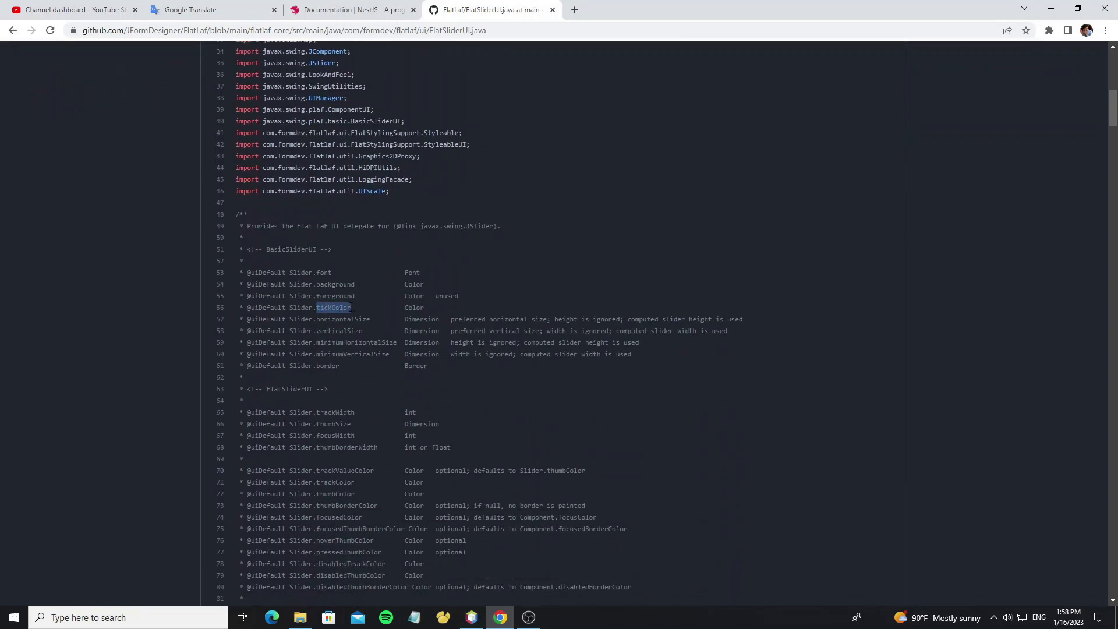
left_click_drag(1108, 115, 1101, 306)
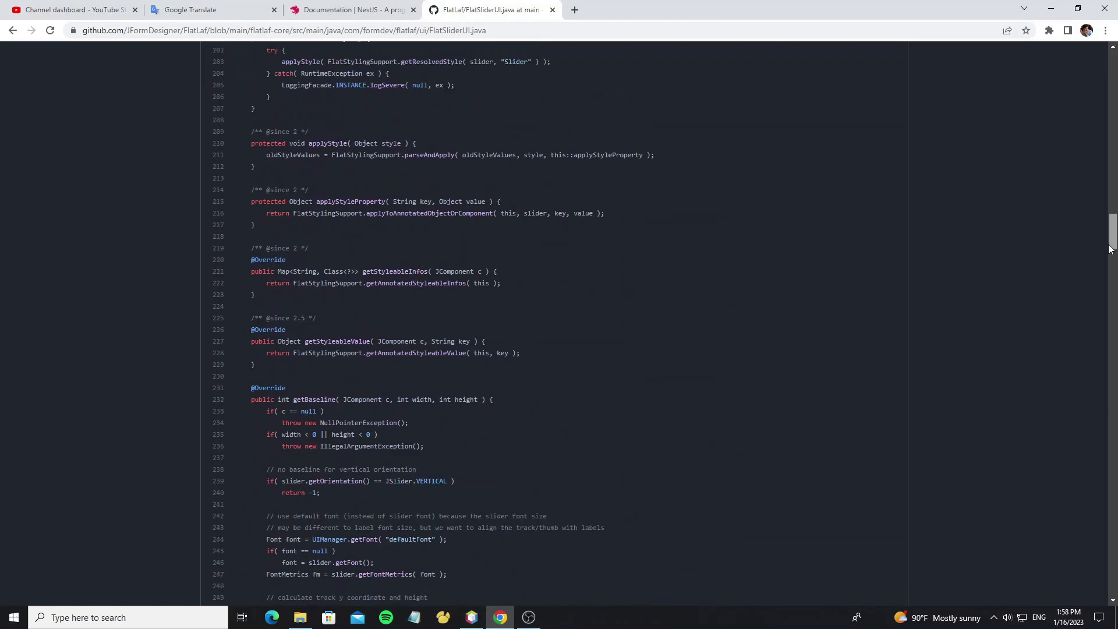
left_click_drag(1099, 302, 1083, 359)
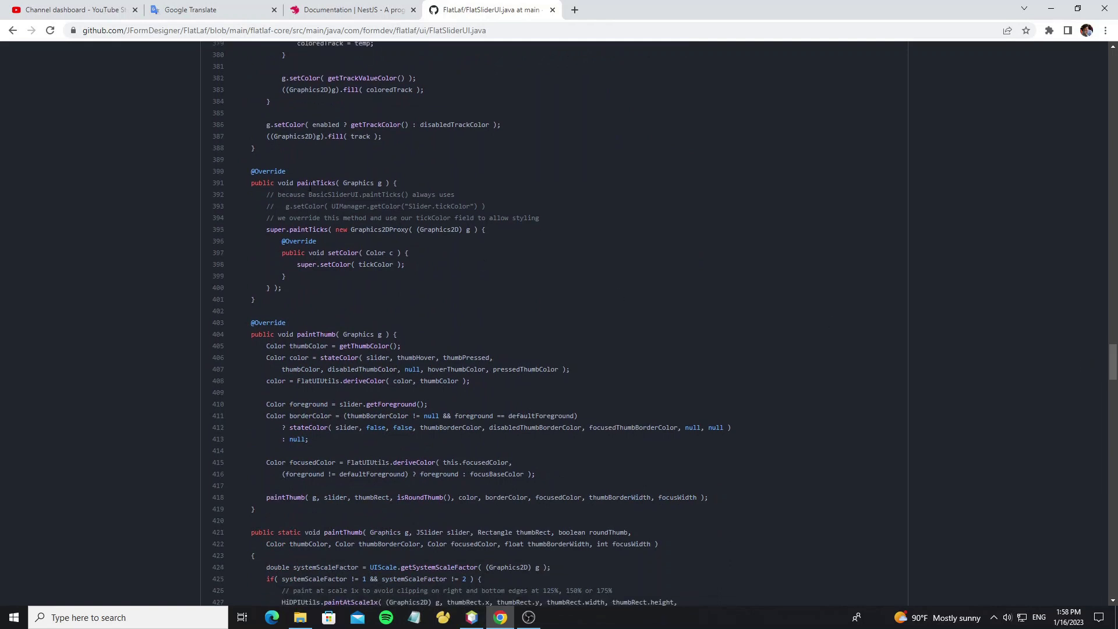
left_click_drag(297, 183, 284, 299)
left_click(347, 280)
Select Graphics2DProxy in paintTicks and search the page for it.
double_click(379, 230)
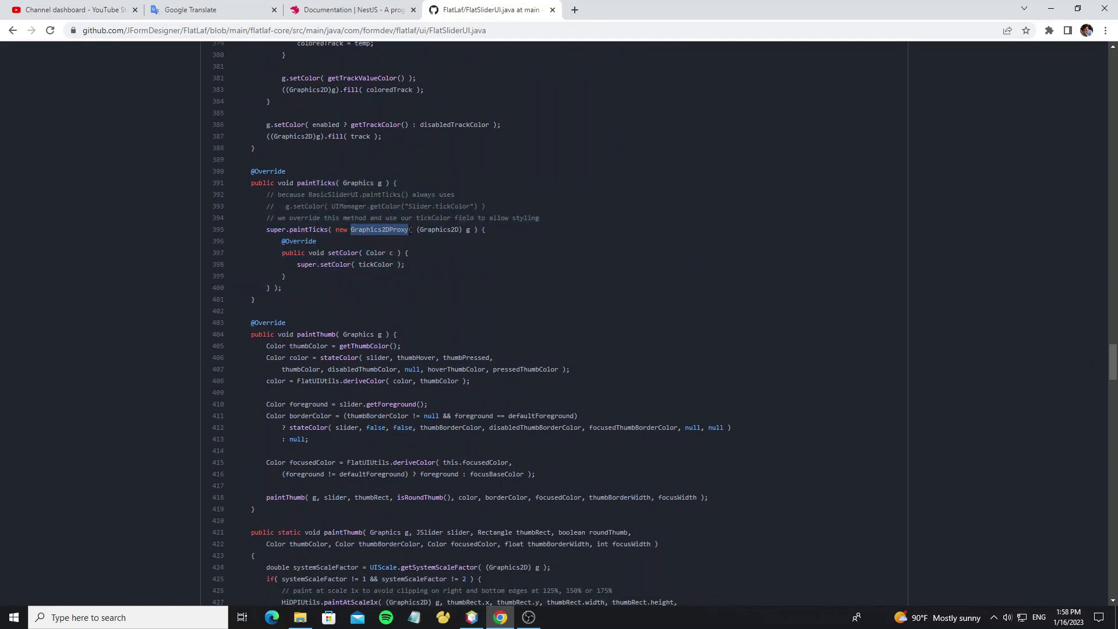
left_click(382, 242)
left_click_drag(350, 231, 404, 232)
key("ctrl+f")
Jump to the com.formdev.flatlaf.util import of Graphics2DProxy and navigate to the util folder.
left_click(985, 53)
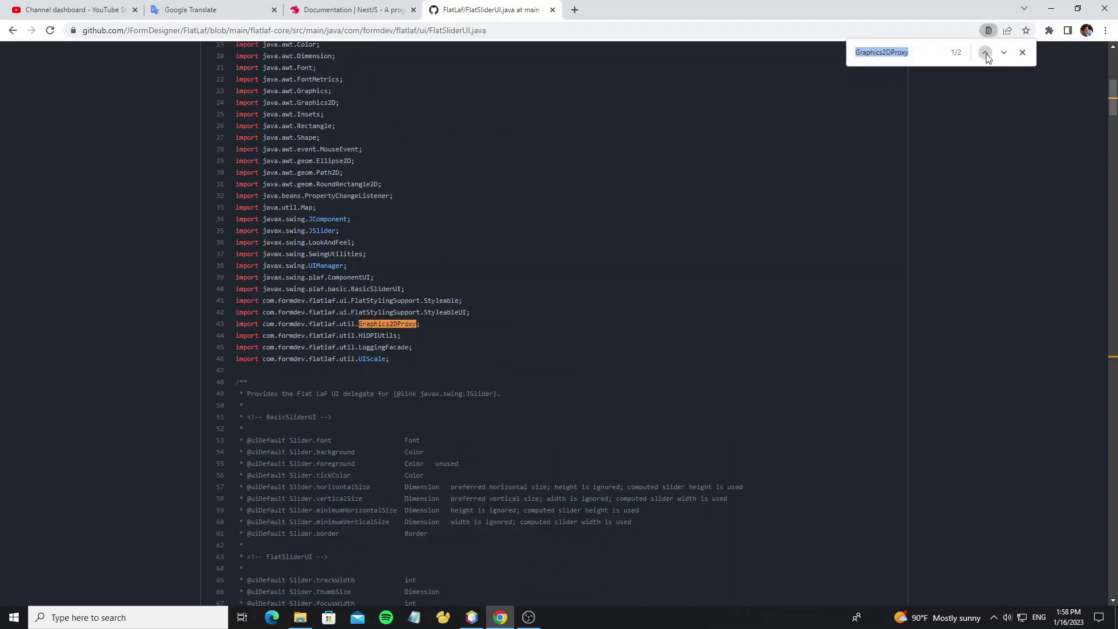
left_click_drag(419, 324, 269, 323)
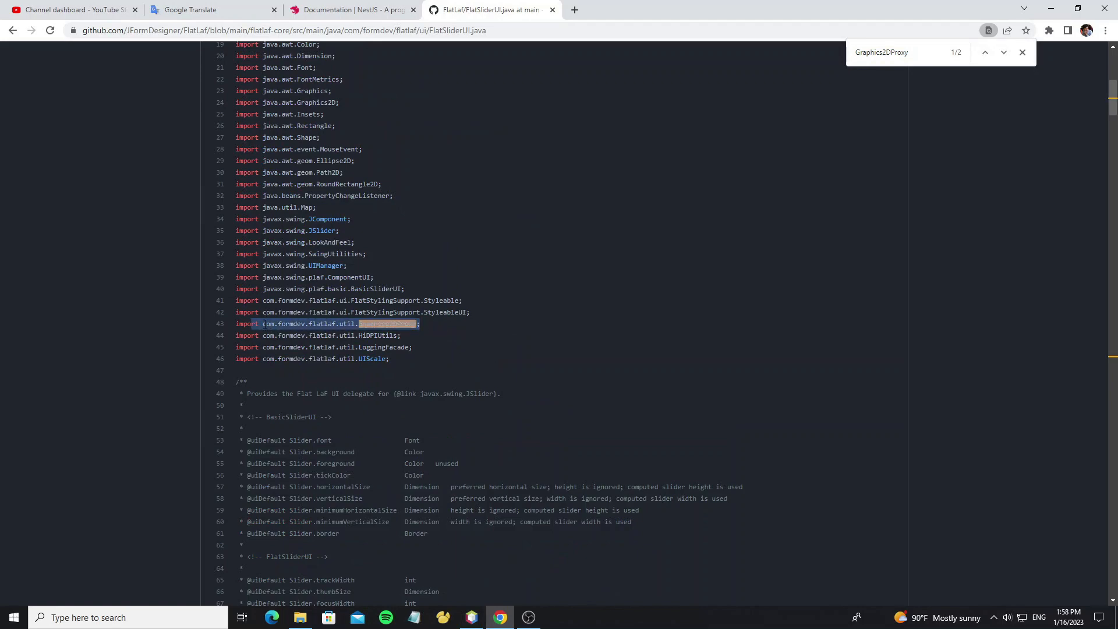
left_click(439, 330)
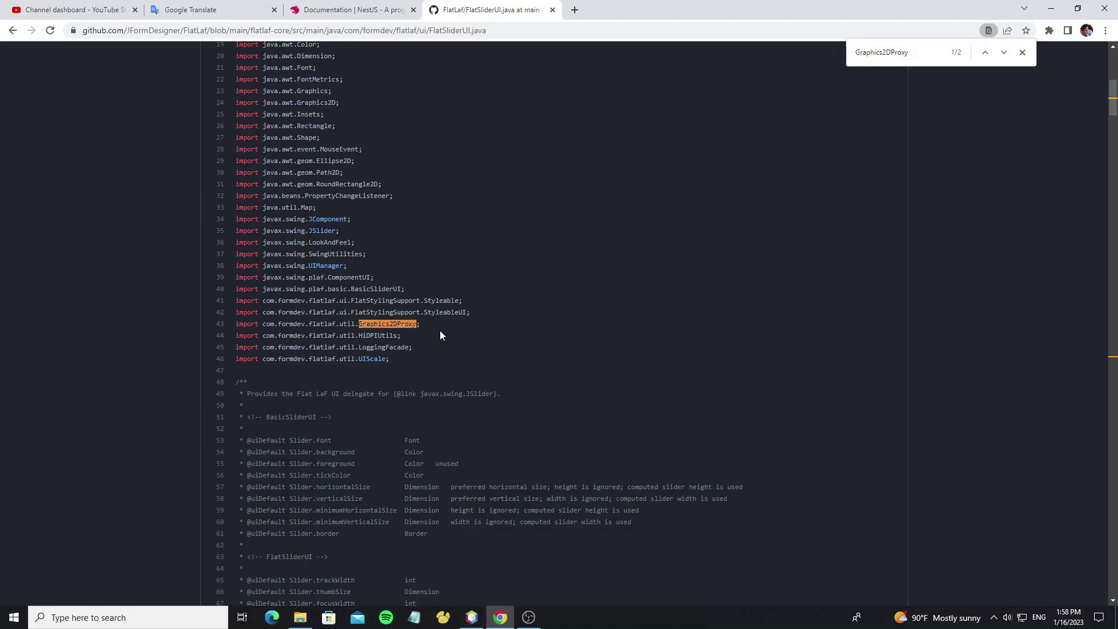
left_click(13, 30)
scroll(205, 300, "up", 10)
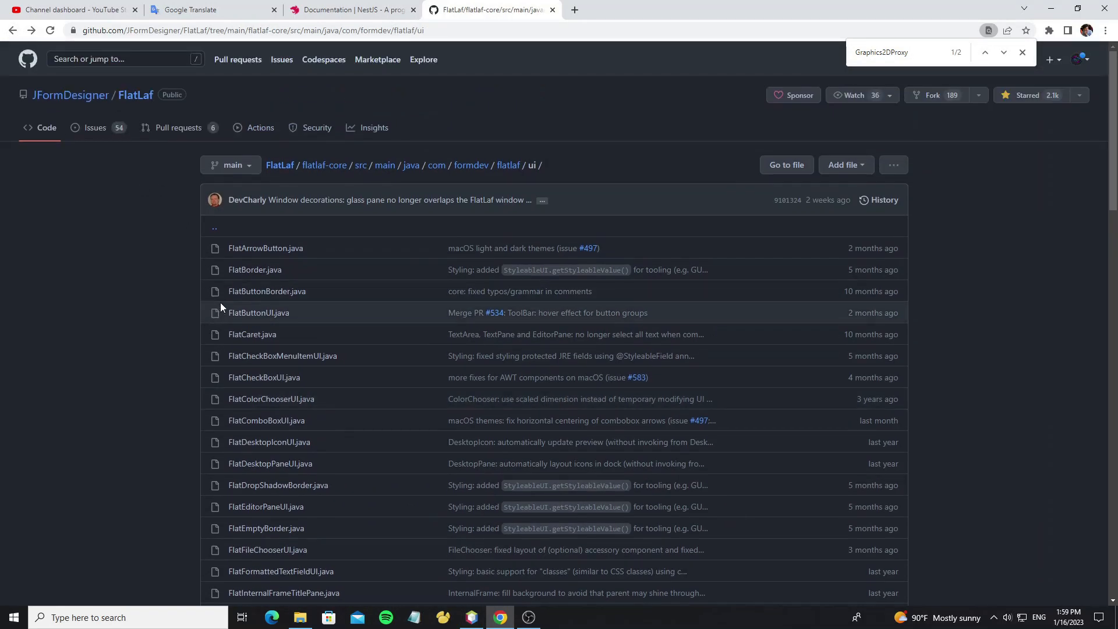
left_click(508, 165)
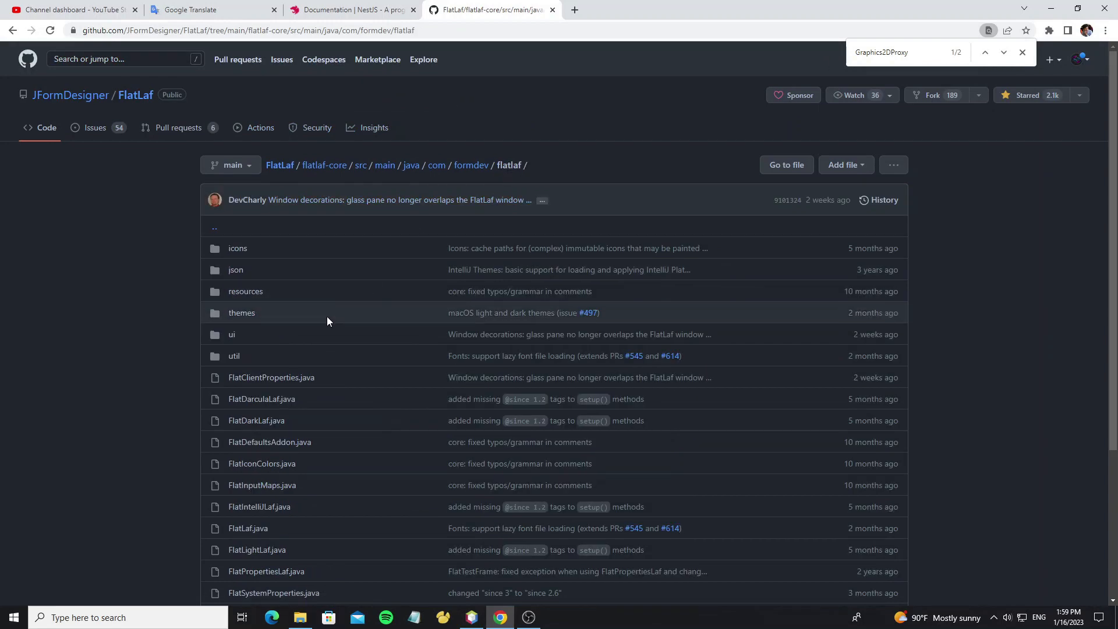
left_click(233, 356)
scroll(335, 392, "down", 3)
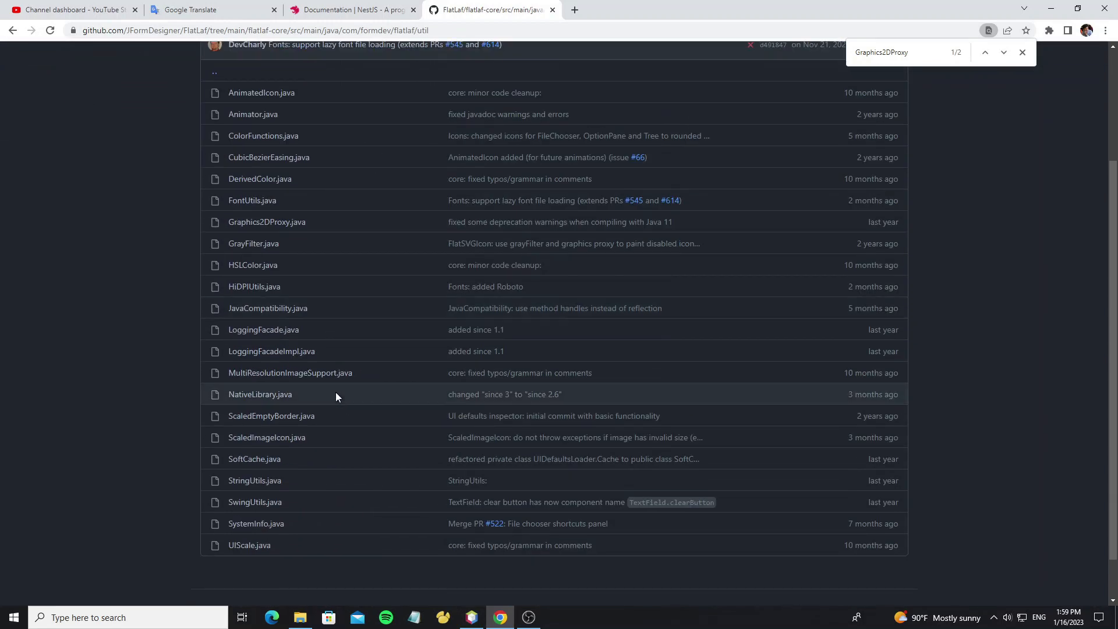
Open Graphics2DProxy.java on GitHub and copy its class name.
left_click_drag(307, 222, 227, 223)
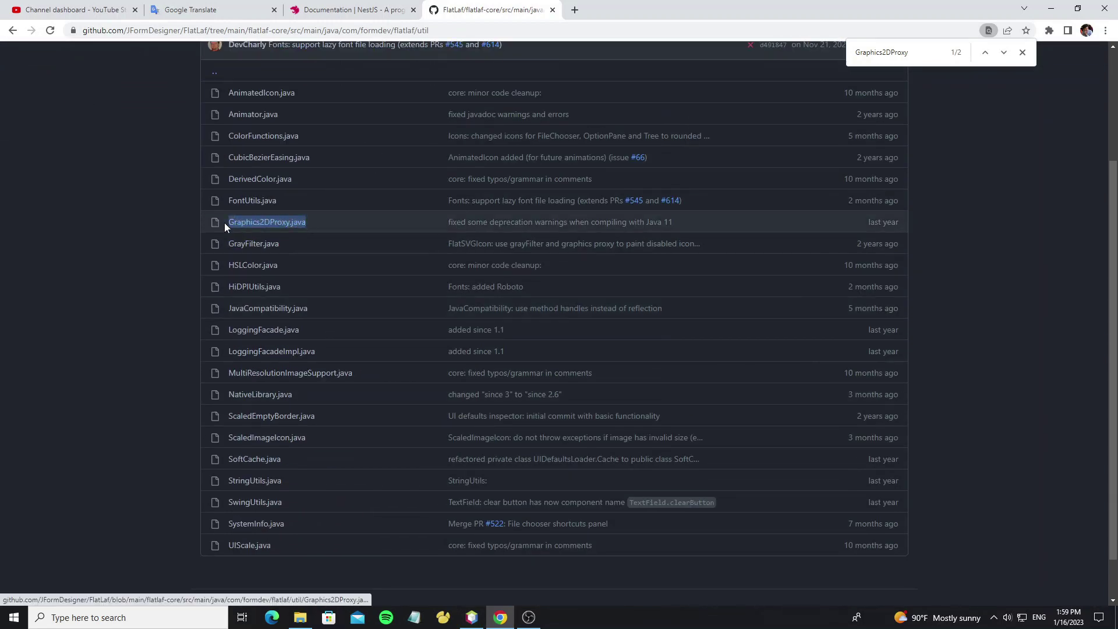
left_click(256, 226)
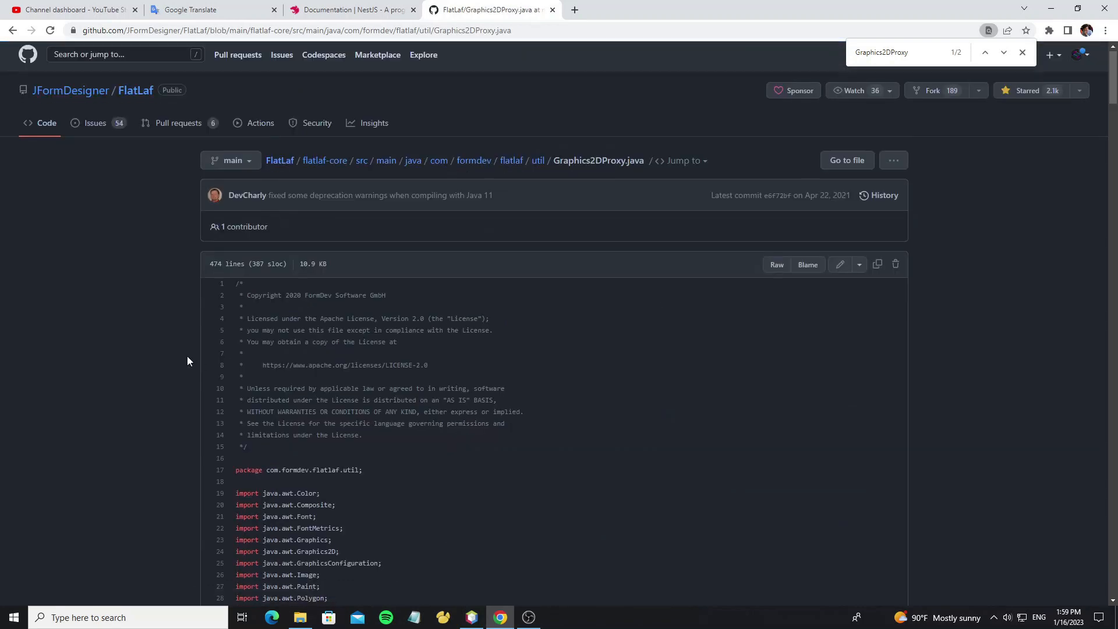
scroll(187, 356, "down", 5)
scroll(365, 416, "down", 4)
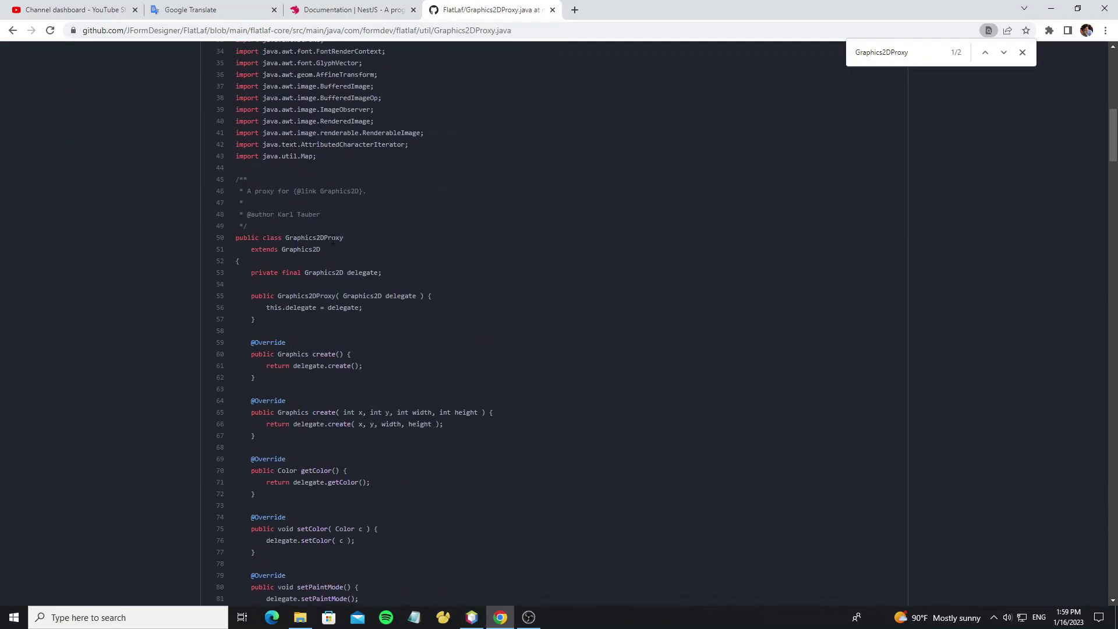
left_click(296, 236)
left_click(351, 235)
double_click(314, 237)
key("ctrl+c")
Create a new Java class Graphics2DProxy in raven.slider and delete its author comment.
left_click(472, 618)
left_click(62, 94)
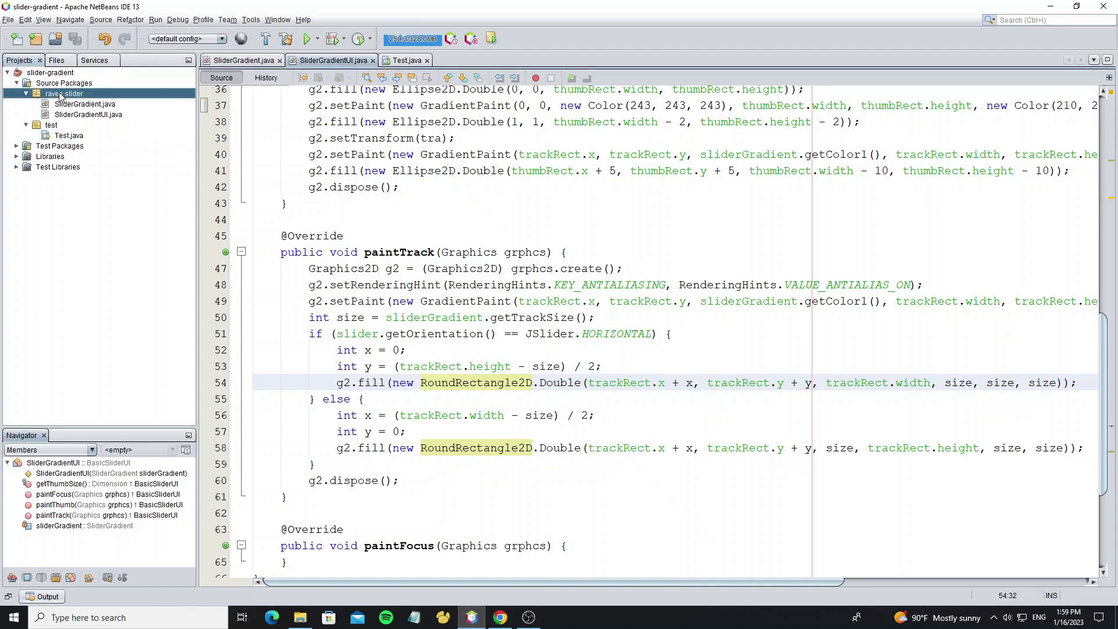
right_click(61, 93)
left_click(105, 103)
left_click(228, 104)
key("ctrl+v")
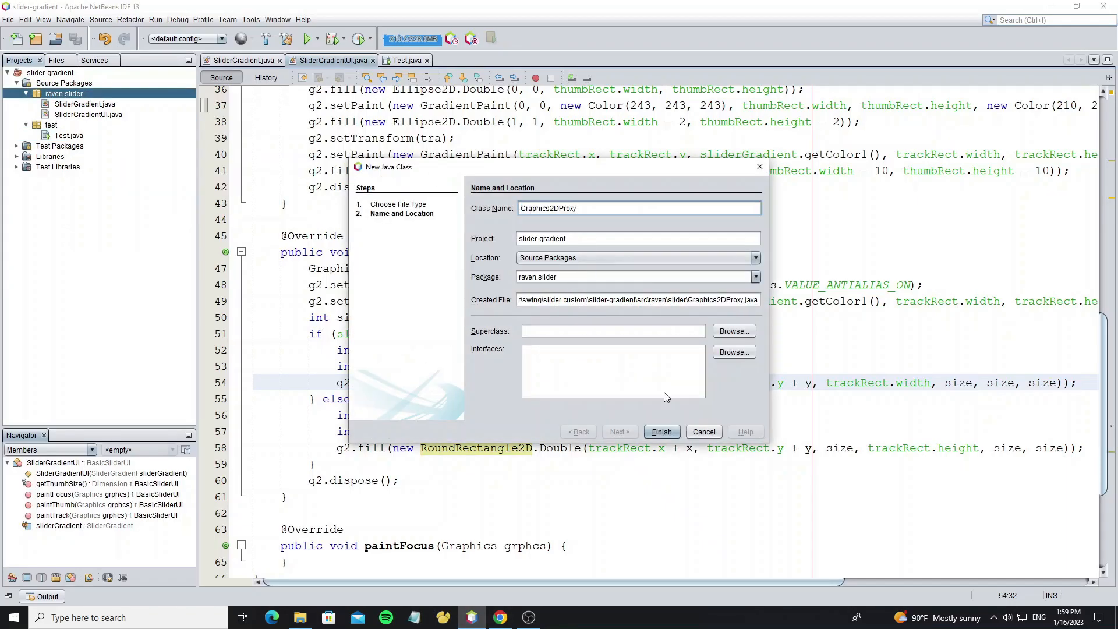
left_click(661, 432)
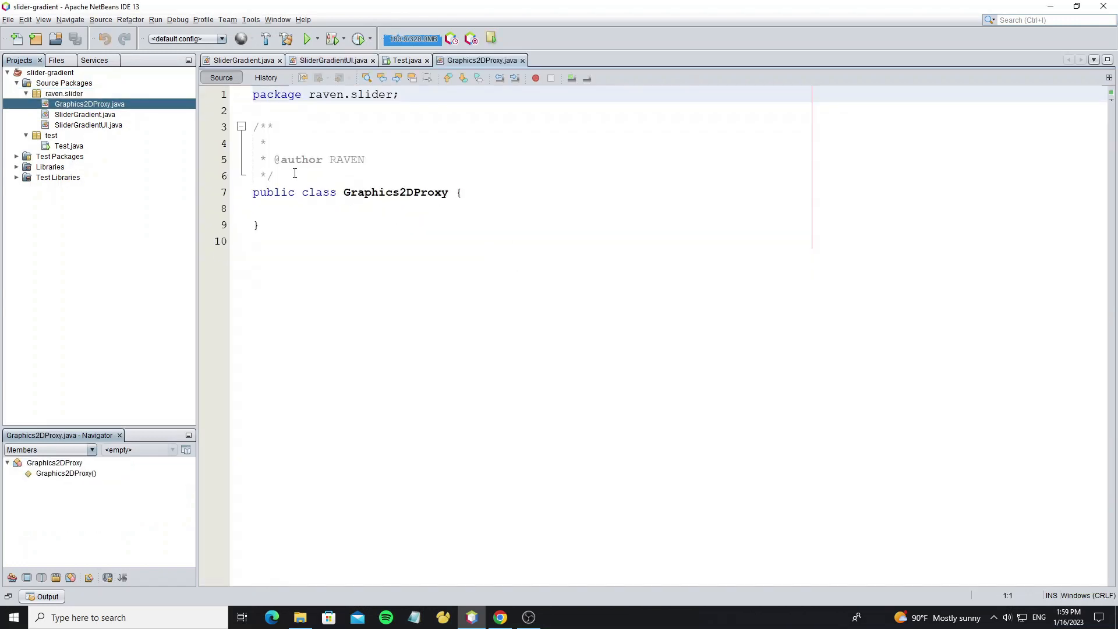
left_click_drag(294, 172, 252, 127)
key("Delete")
Copy FlatLaf's whole Graphics2DProxy source into the new class and save it.
left_click(500, 618)
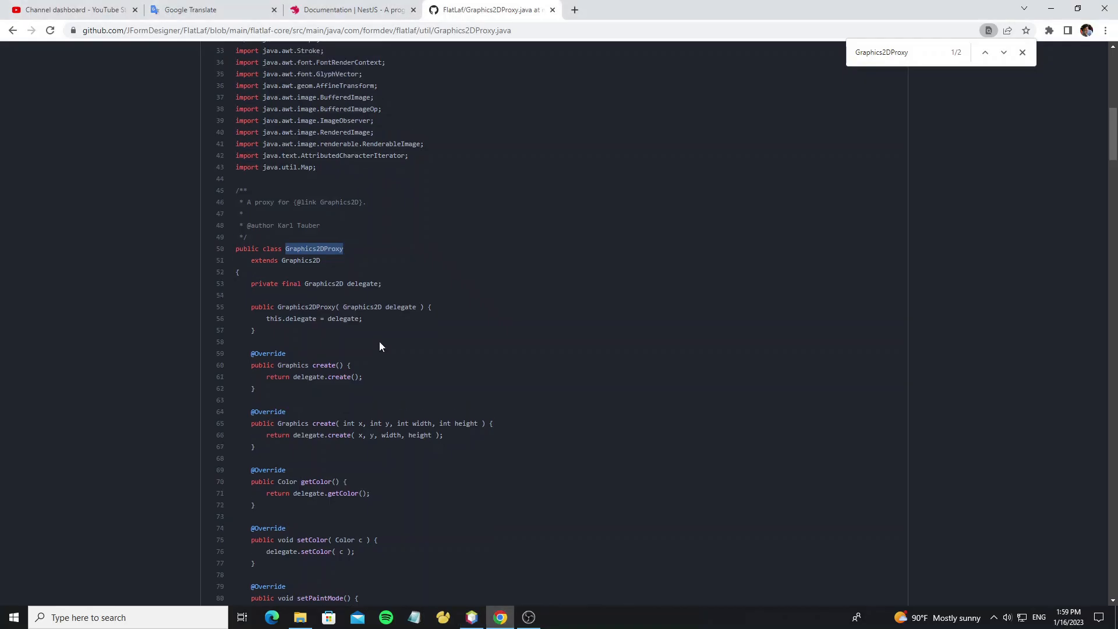
scroll(379, 341, "up", 5)
scroll(237, 255, "down", 15)
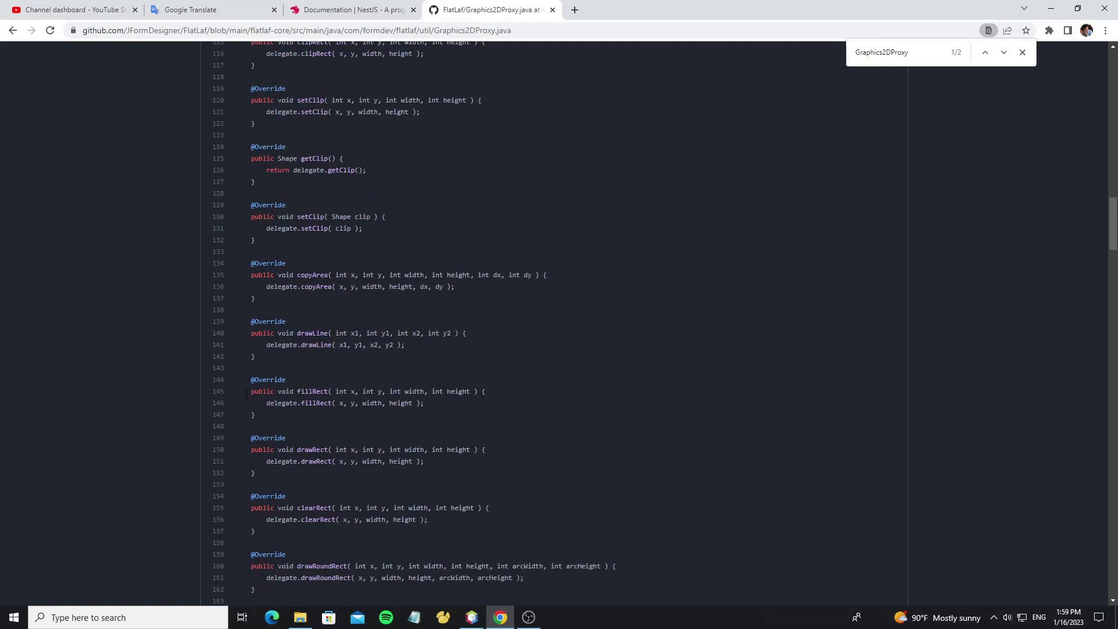
scroll(237, 350, "down", 10)
scroll(247, 398, "down", 10)
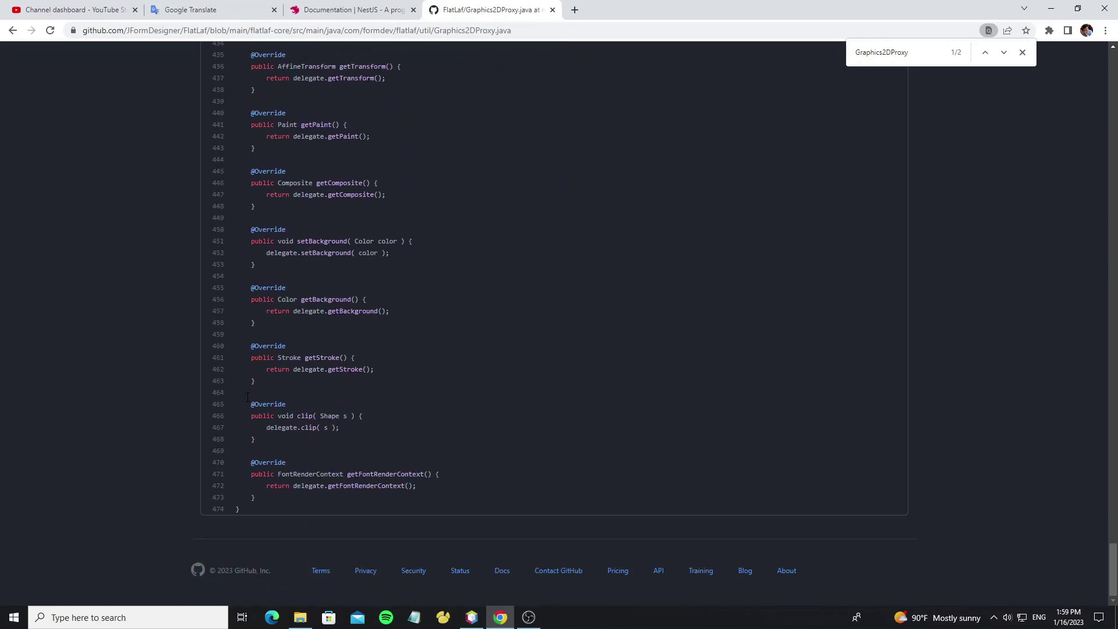
left_click(259, 508, "shift")
left_click(1022, 55)
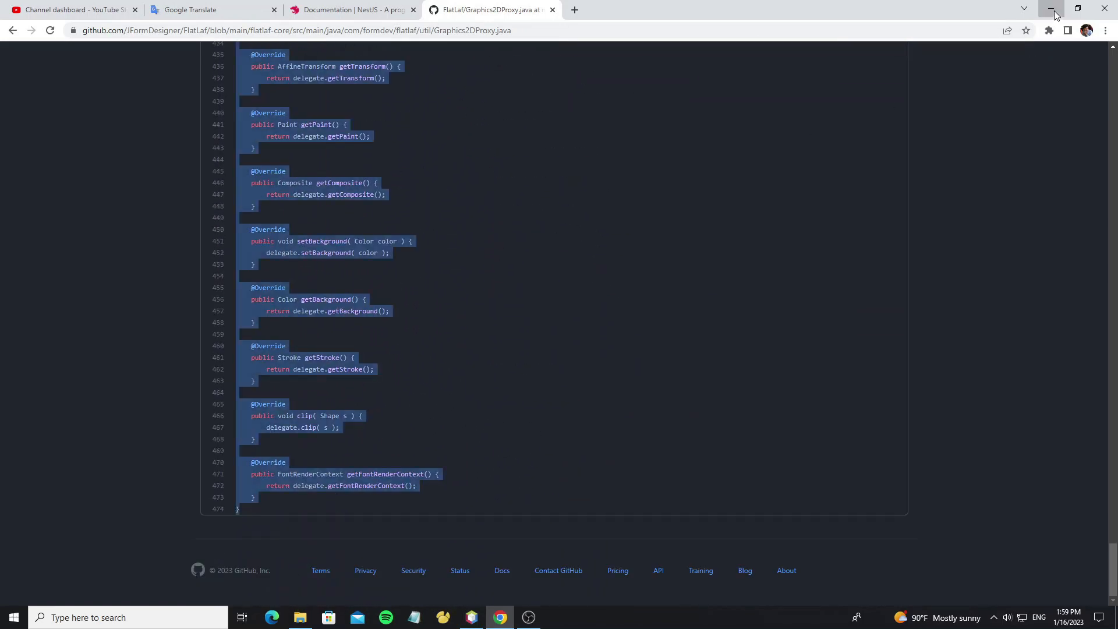
key("alt+Tab")
key("ctrl+a")
key("ctrl+v")
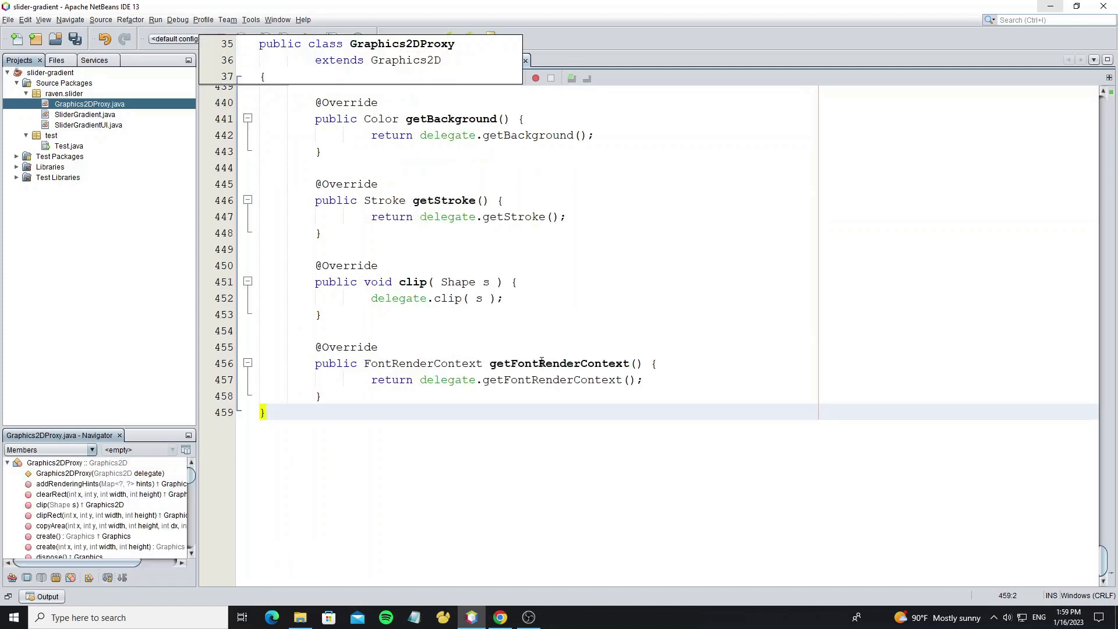
key("ctrl+s")
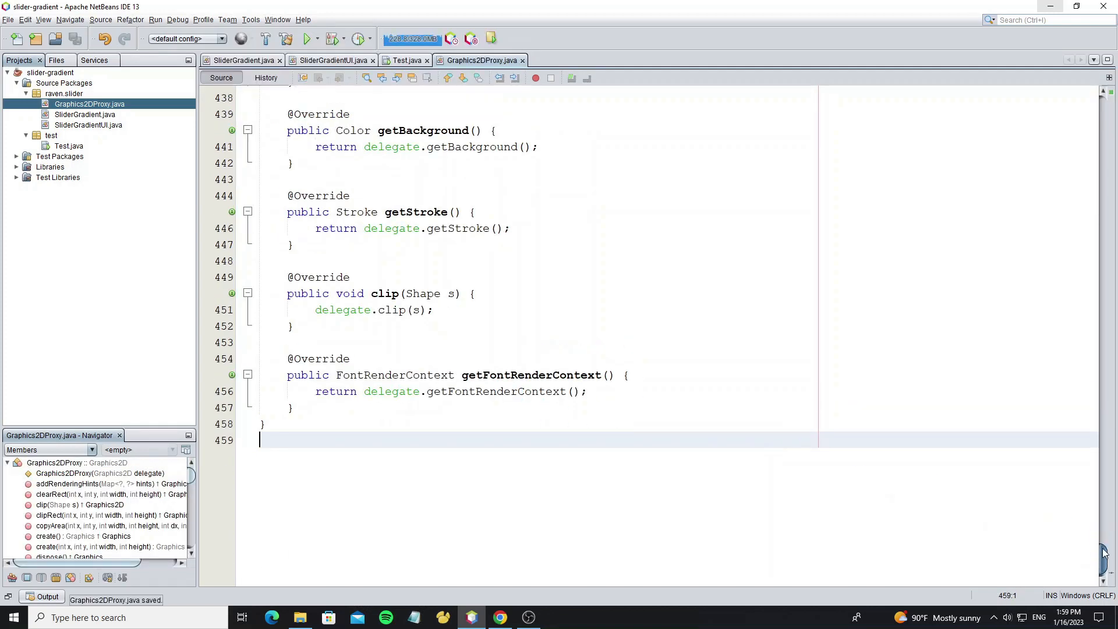
left_click_drag(1102, 559, 1103, 109)
scroll(331, 145, "down", 10)
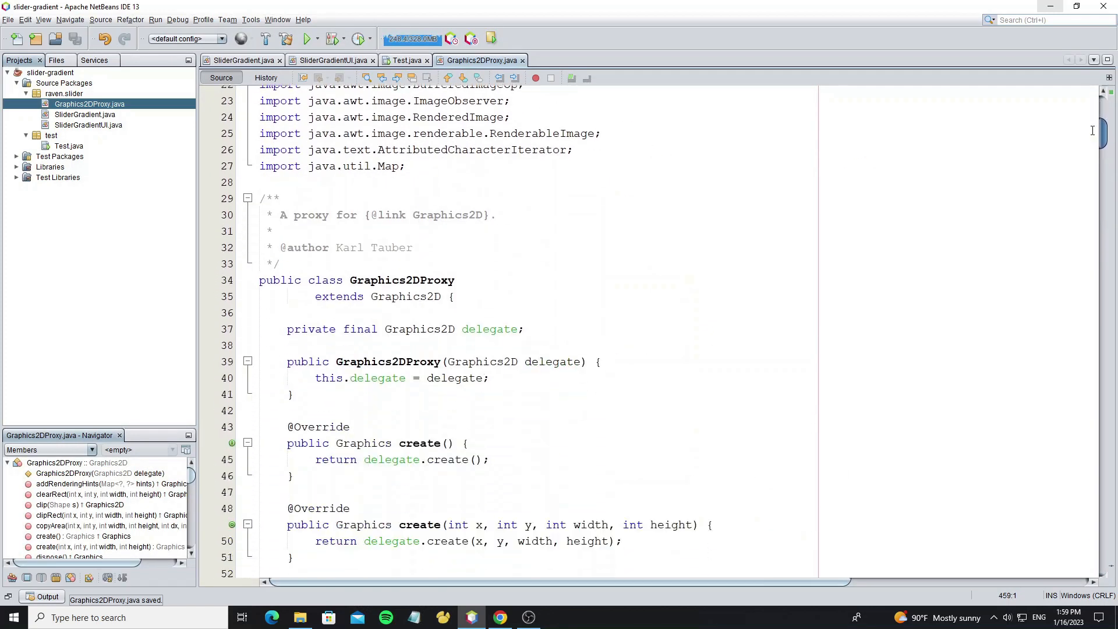
Join the 'extends Graphics2D' clause onto the class line and save.
left_click_drag(315, 148, 556, 131)
key("BackSpace")
key("ctrl+s")
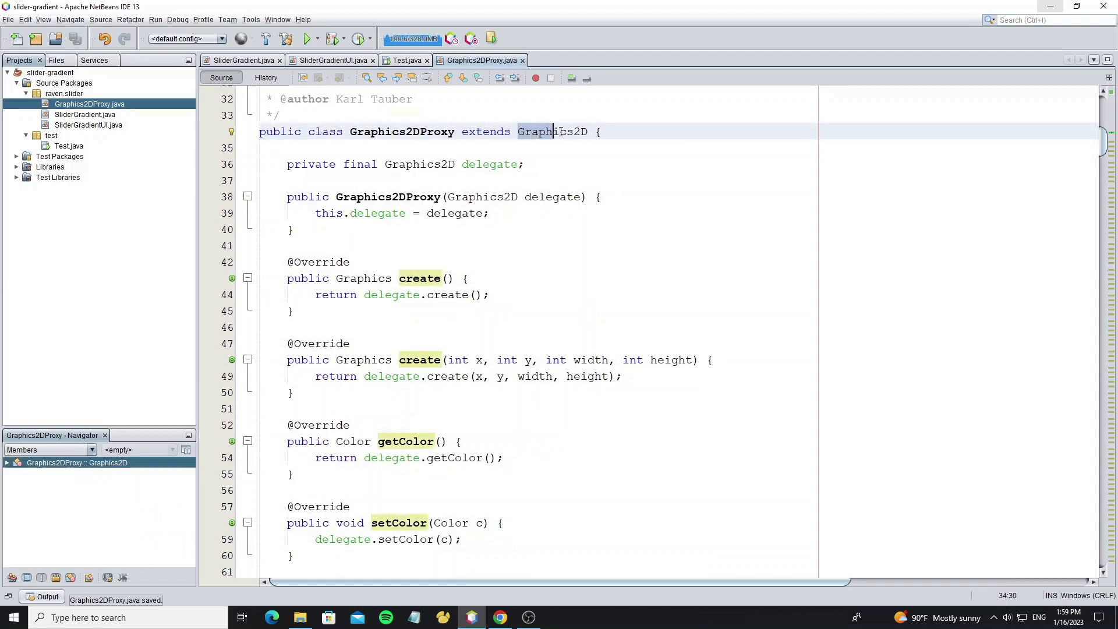
left_click(360, 240)
Ctrl+click into the Graphics2D superclass source to inspect it, then close it.
left_click(543, 131)
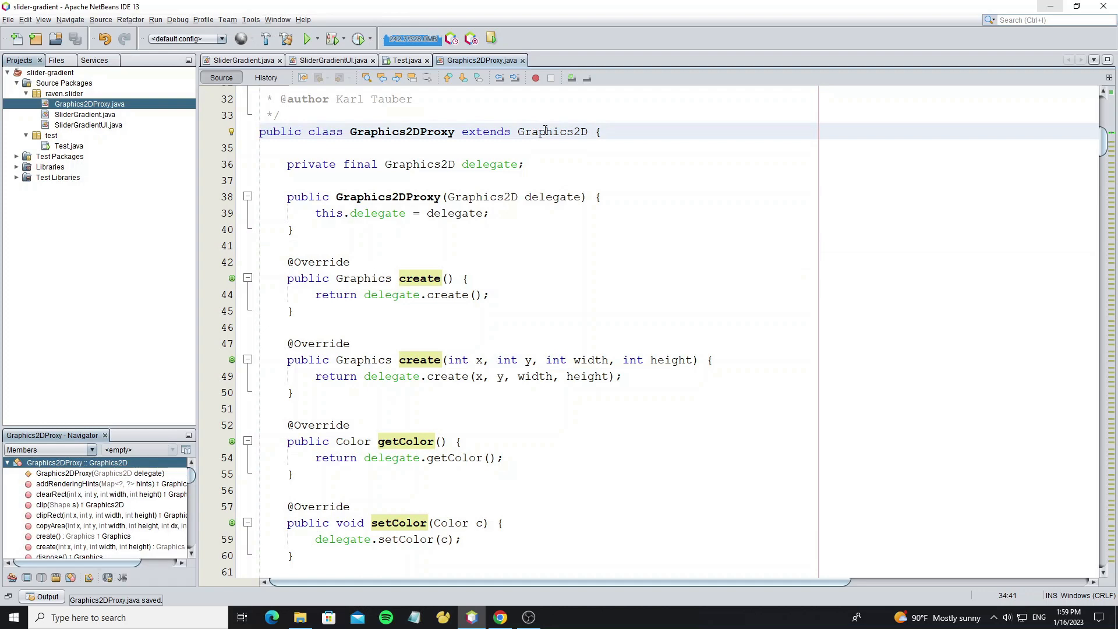
left_click(551, 131, "ctrl")
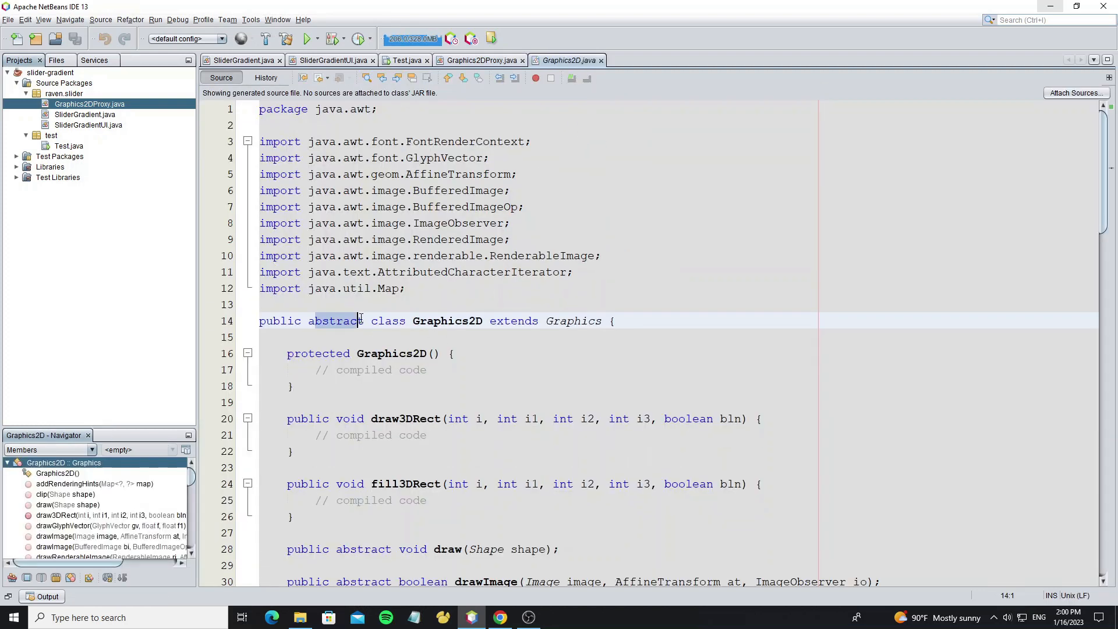
double_click(341, 320)
scroll(350, 350, "down", 1)
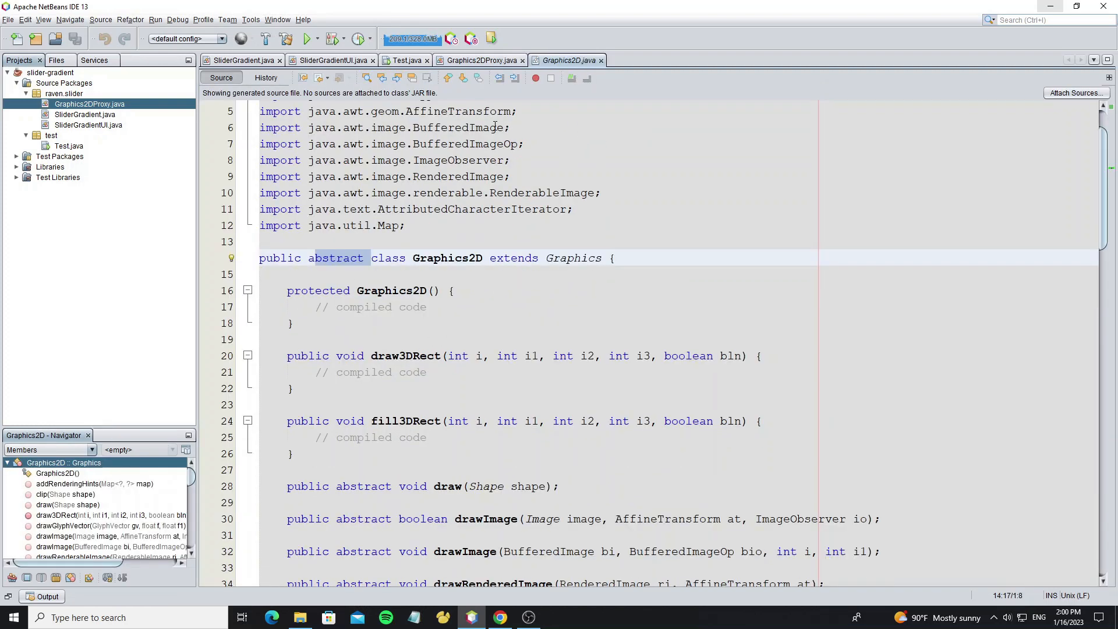
left_click(602, 60)
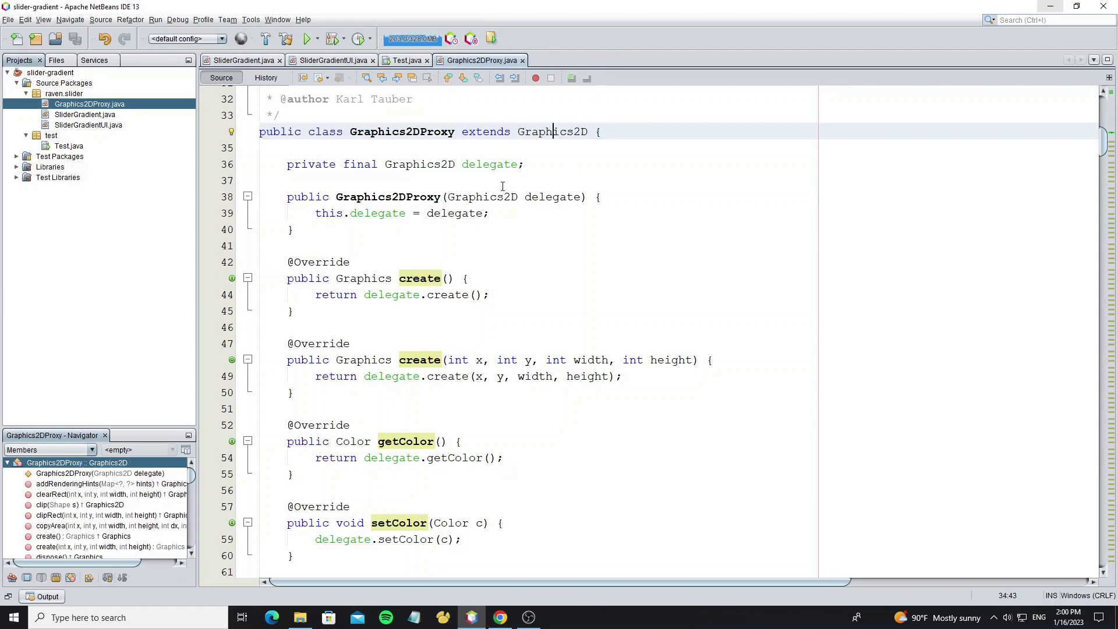
Review the delegate field declaration and close Graphics2DProxy.java, leaving SliderGradientUI showing.
left_click(469, 181)
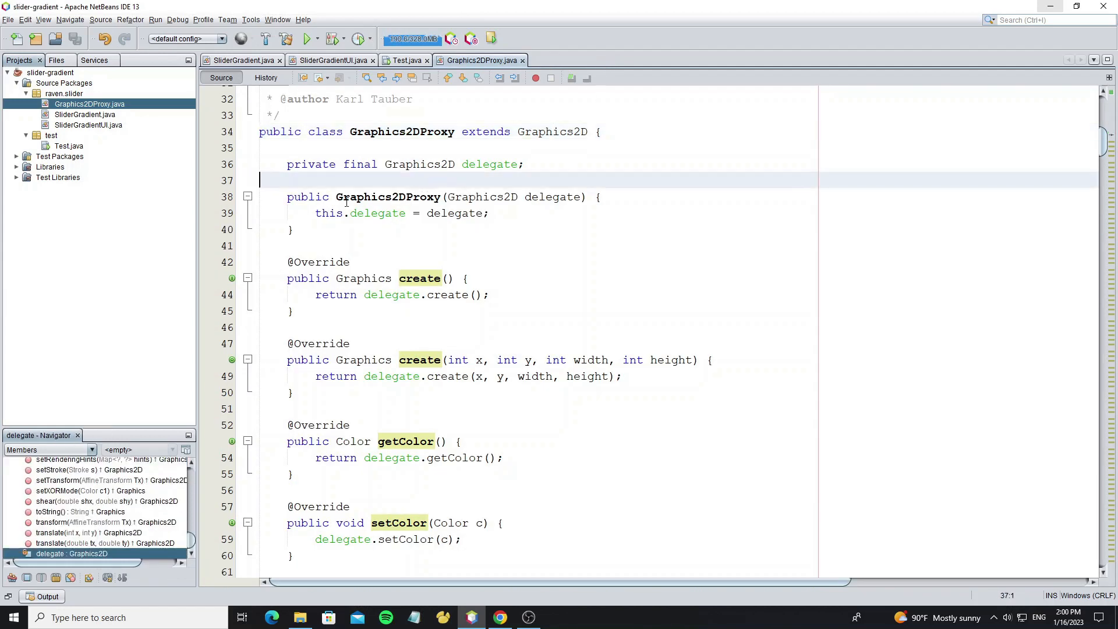
scroll(337, 295, "down", 3)
scroll(374, 257, "up", 3)
left_click_drag(357, 164, 521, 165)
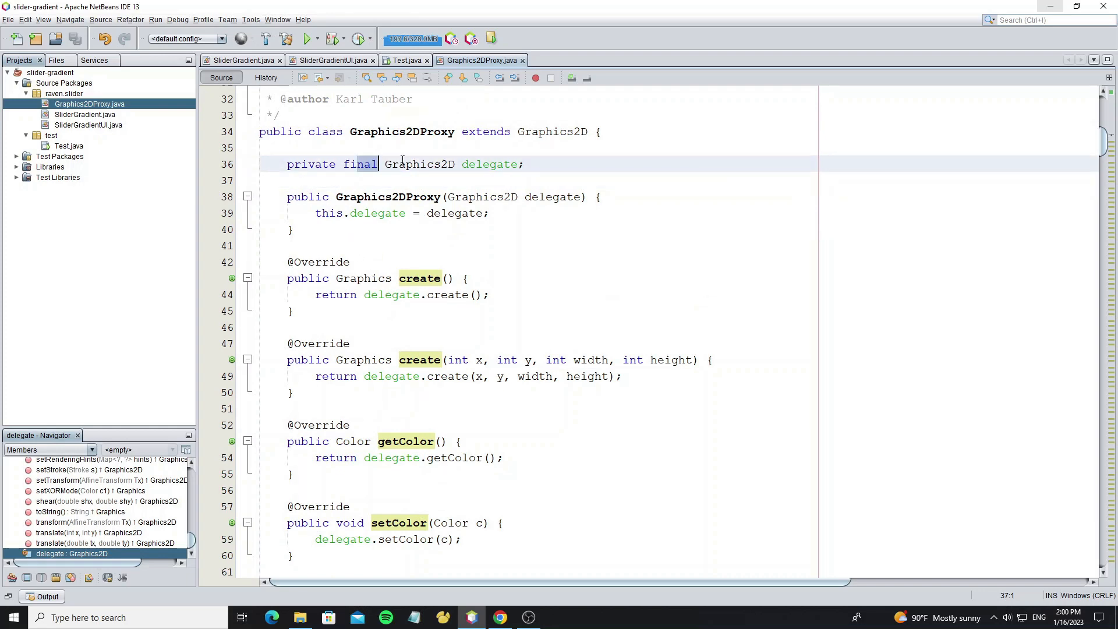
left_click(522, 61)
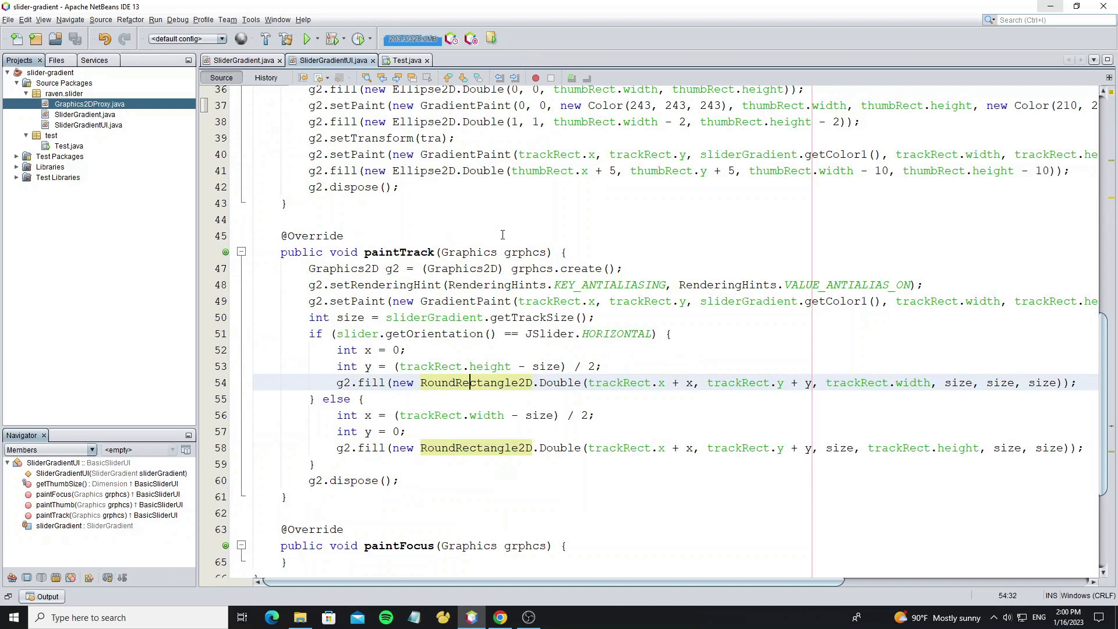
Insert a paintTicks override calling super.paintTicks below paintTrack via code completion and save.
left_click(452, 365)
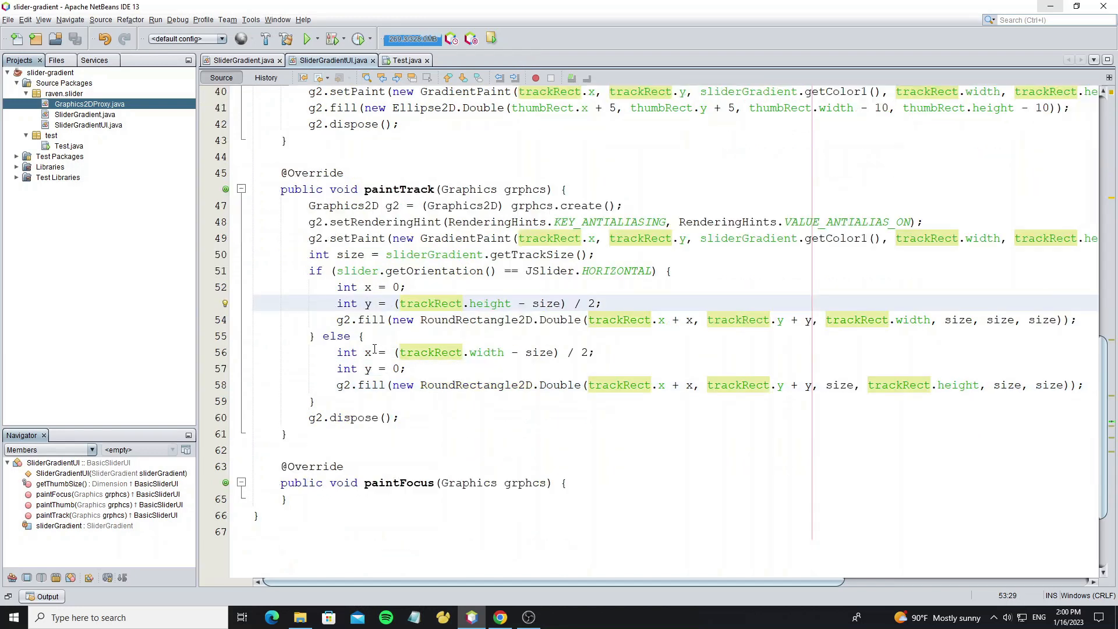
scroll(452, 361, "down", 4)
left_click(304, 321)
key("Return")
key("Return")
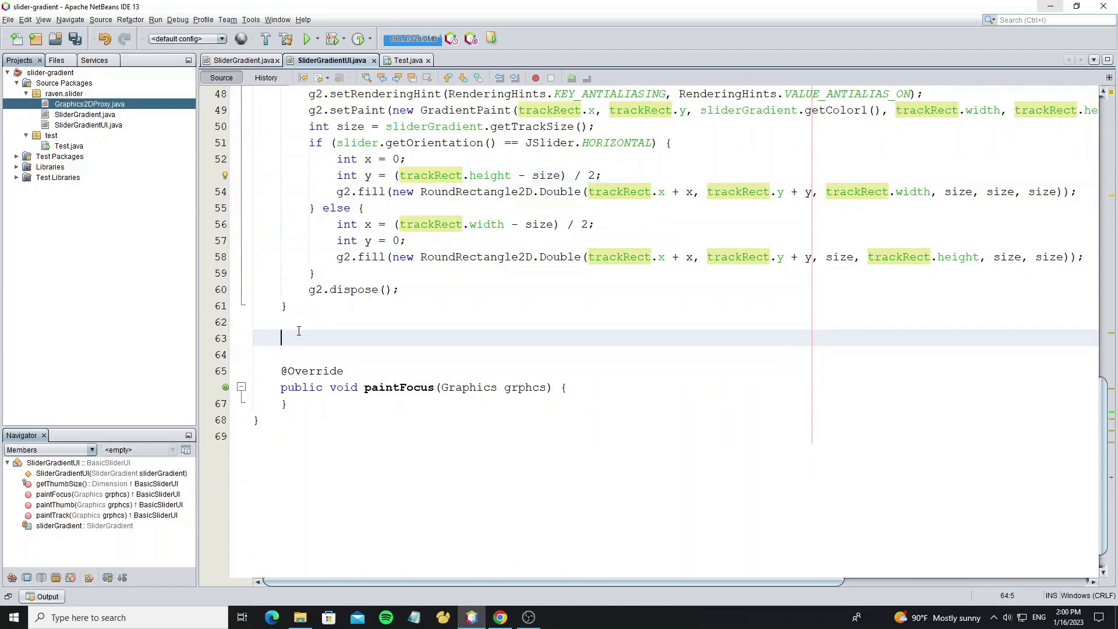
key("ctrl+s")
type("pain")
type("t")
key("ctrl+space")
key("Return")
key("ctrl+s")
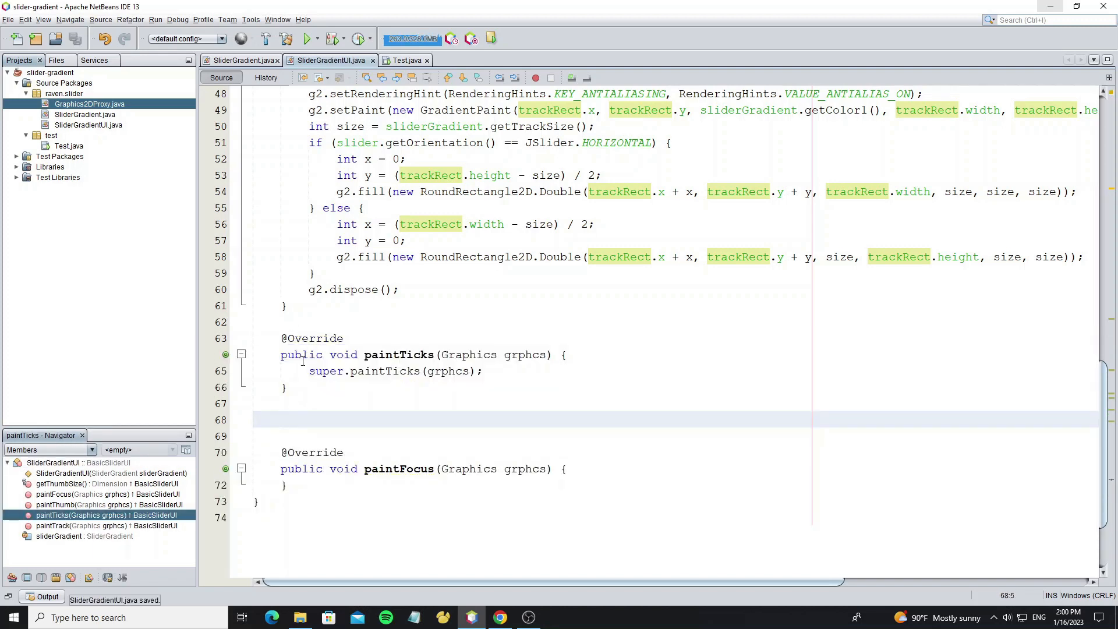
Back in the browser, navigate from flatlaf into ui and open FlatSliderUI.java.
left_click(500, 617)
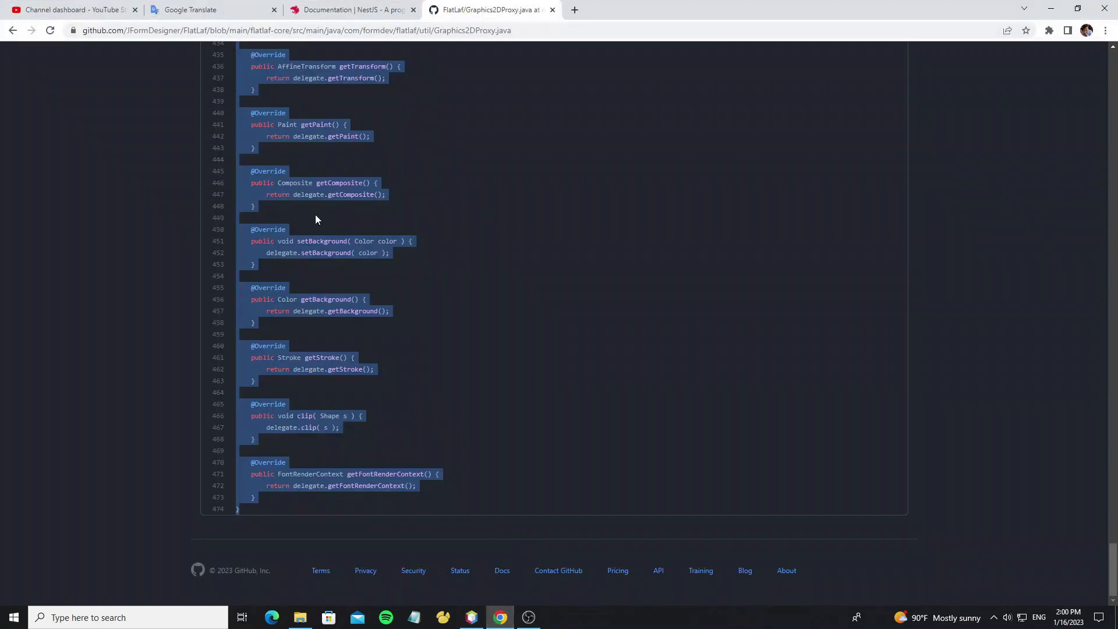
scroll(315, 214, "down", 5)
left_click(13, 30)
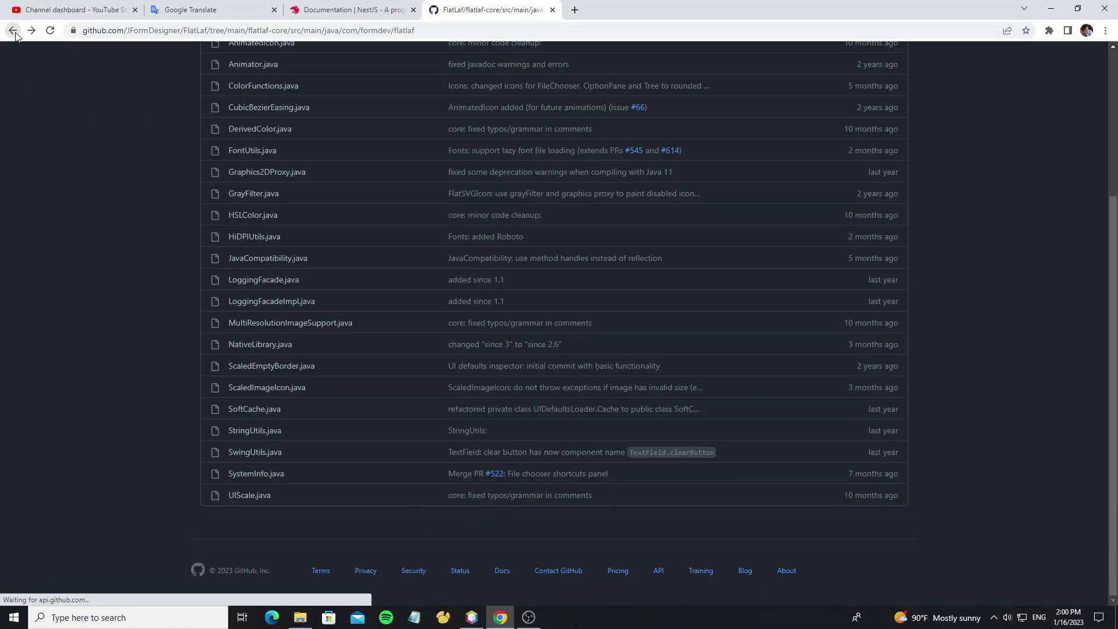
left_click(233, 339)
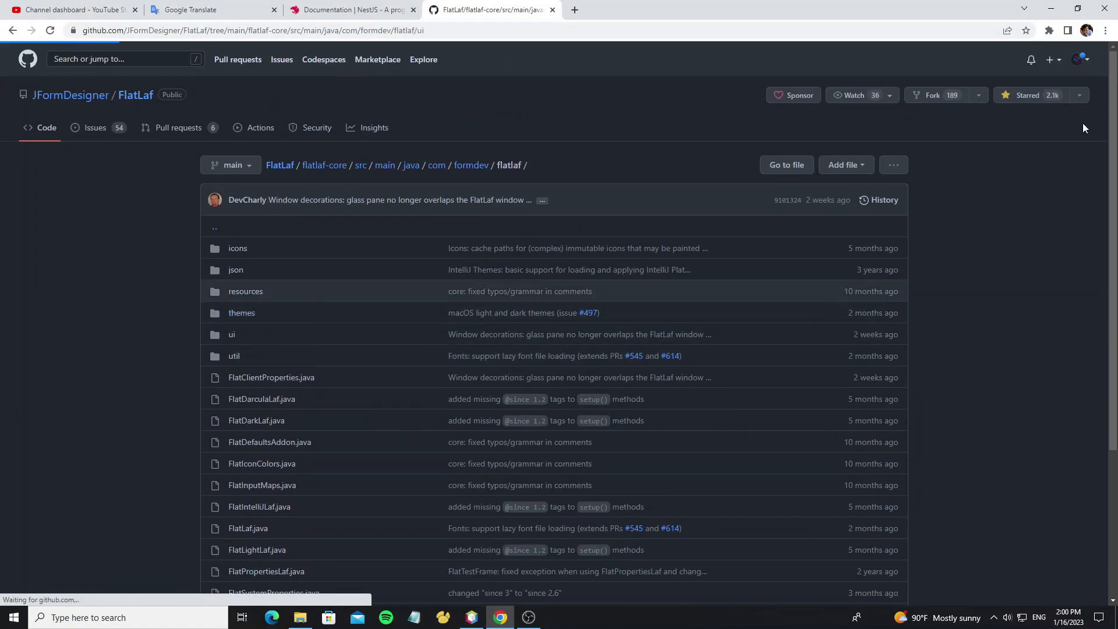
left_click_drag(1111, 96, 1114, 347)
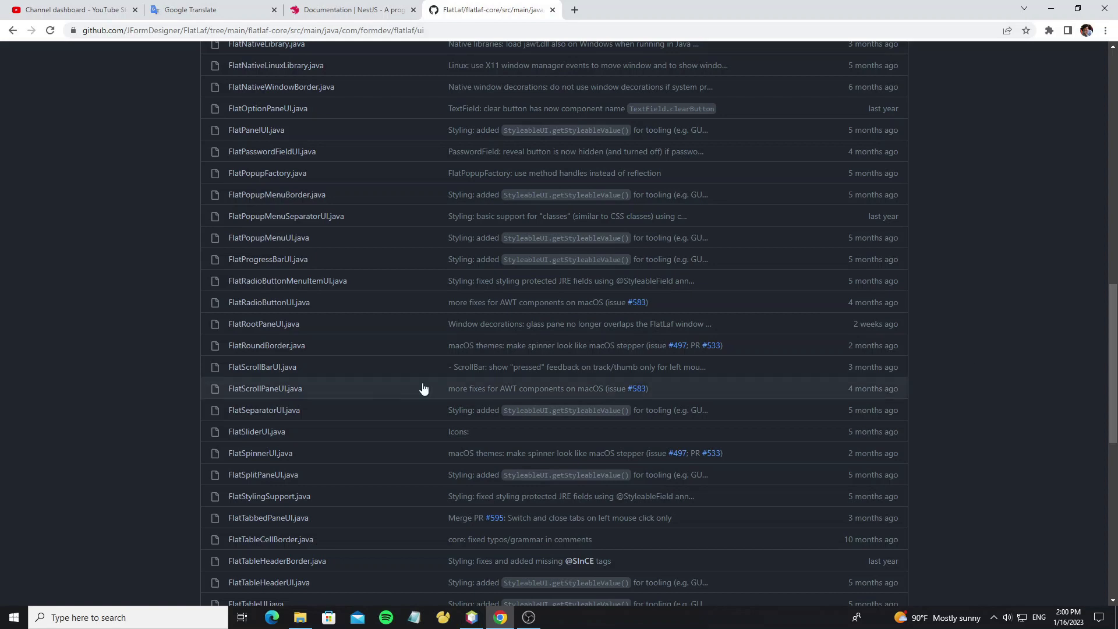
left_click(256, 431)
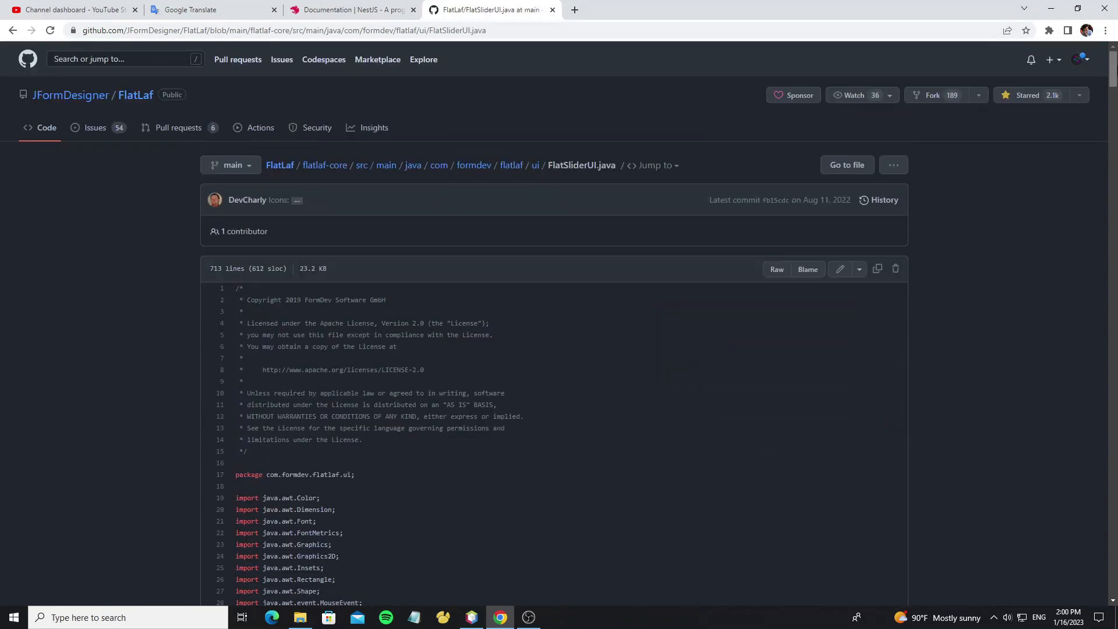
left_click_drag(1112, 161, 1112, 358)
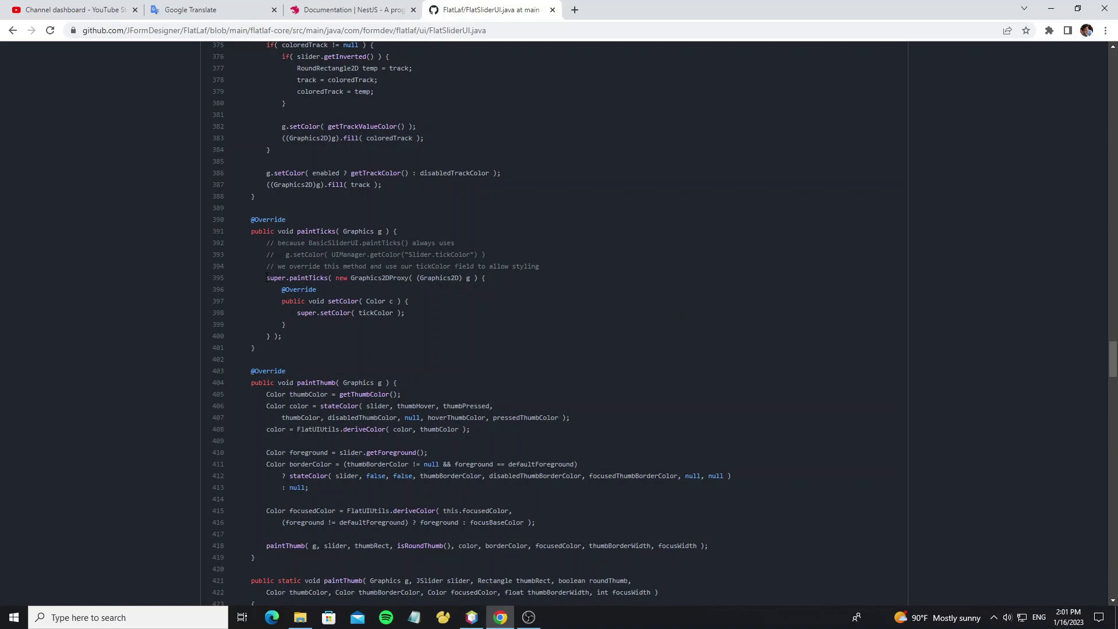
Copy the super.paintTicks Graphics2DProxy block, lines 395–400.
left_click_drag(267, 278, 288, 337)
key("ctrl+c")
Replace the super.paintTicks call with the pasted Graphics2DProxy block, passing grphcs instead of g.
left_click(472, 618)
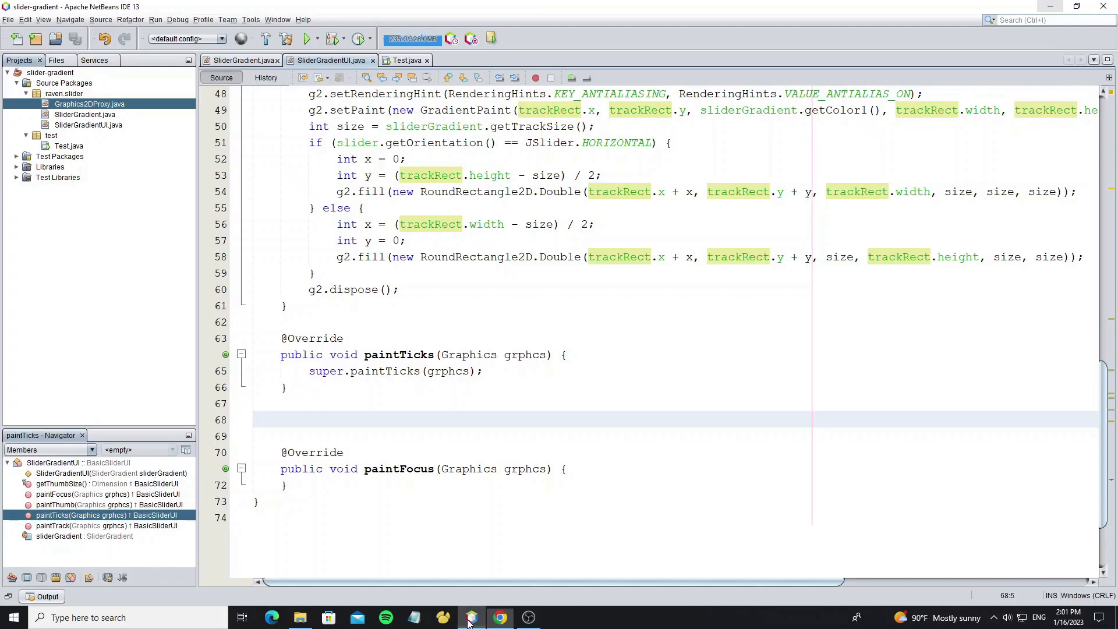
left_click(449, 371)
triple_click(449, 370)
key("ctrl+v")
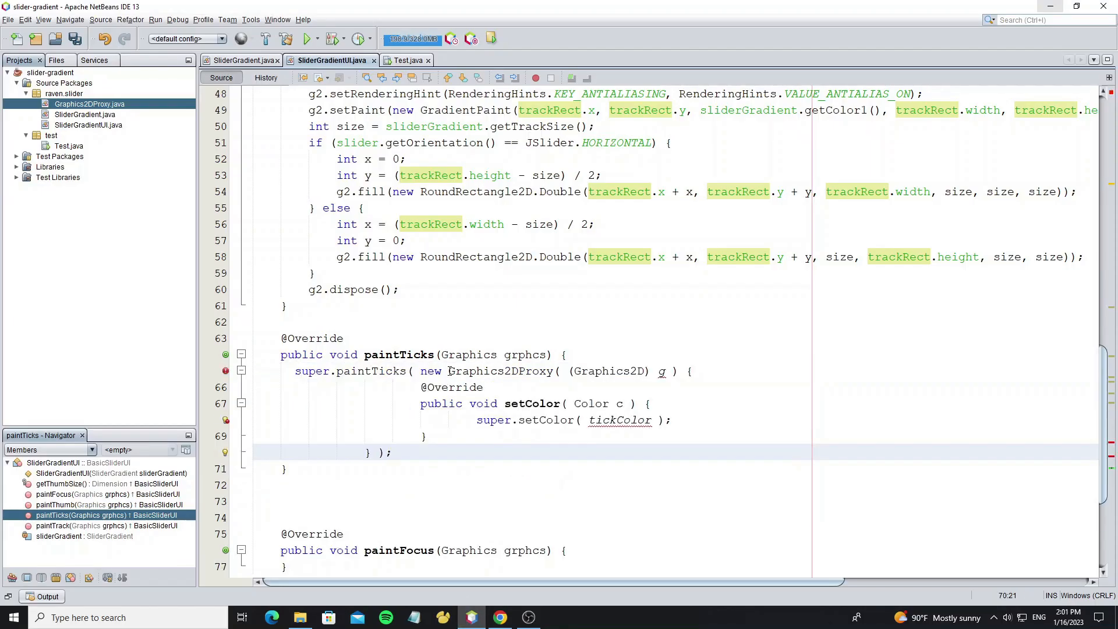
double_click(524, 354)
key("ctrl+c")
double_click(662, 370)
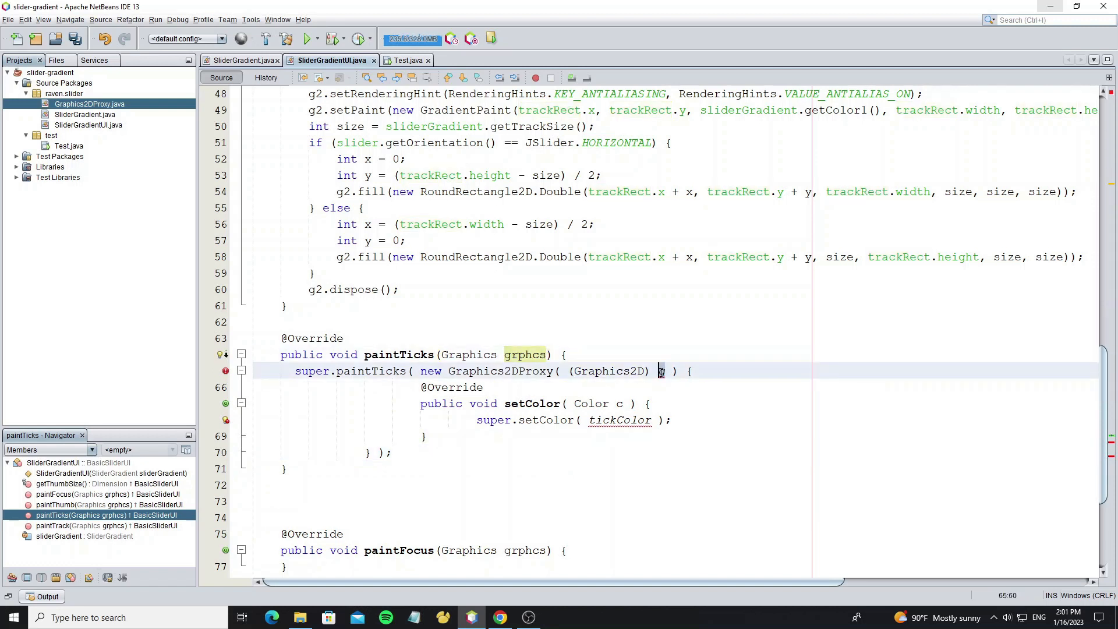
key("ctrl+v")
Make the proxy's setColor use sliderGradient.getTicksColor(), then reformat and save SliderGradientUI.
double_click(621, 420)
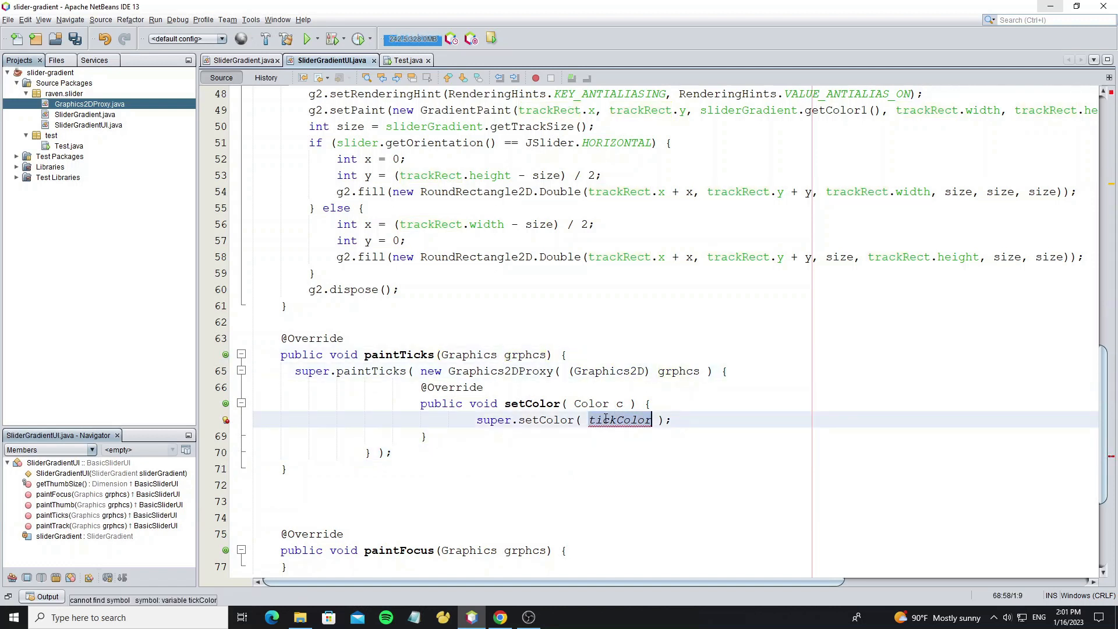
key("BackSpace")
type("sl")
key("ctrl+space")
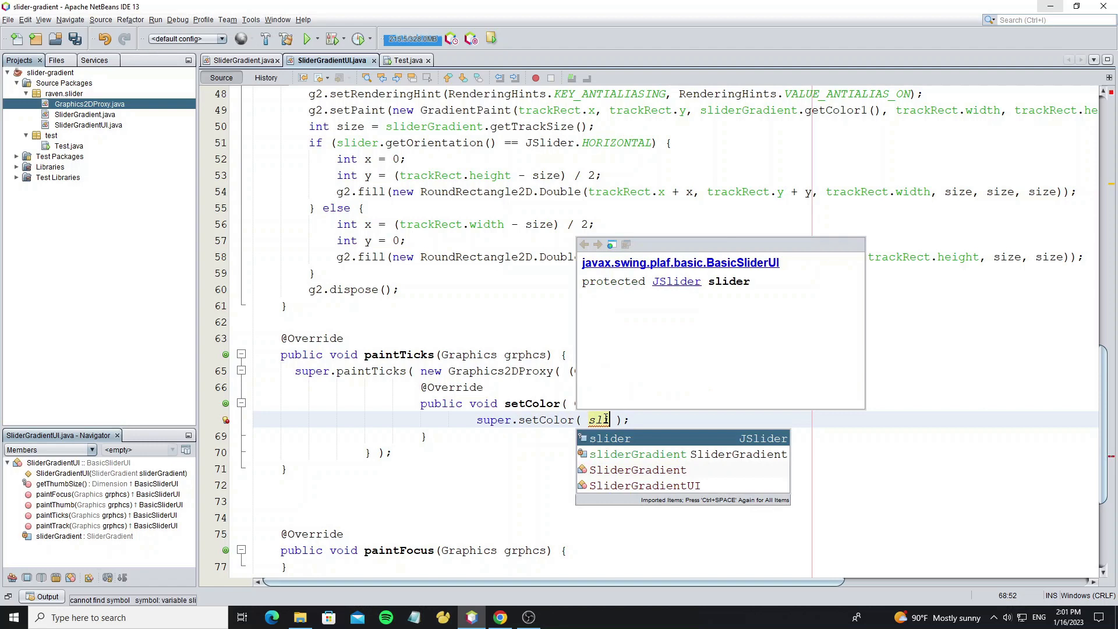
key("Down")
key("Return")
type(".gett")
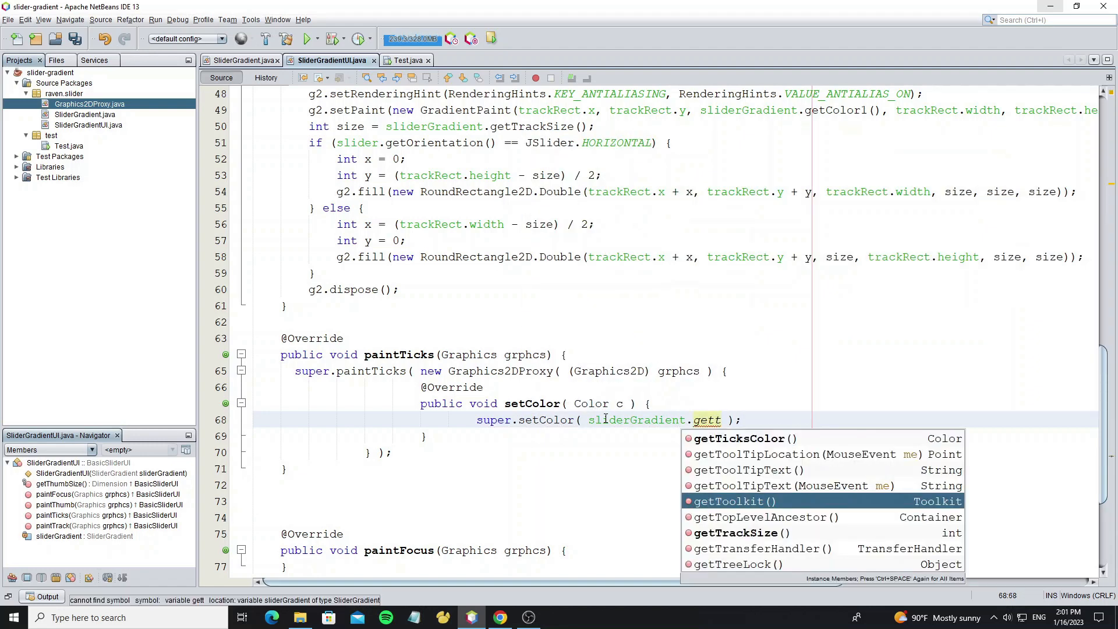
key("Down")
key("Up")
key("Return")
key("alt+shift+f")
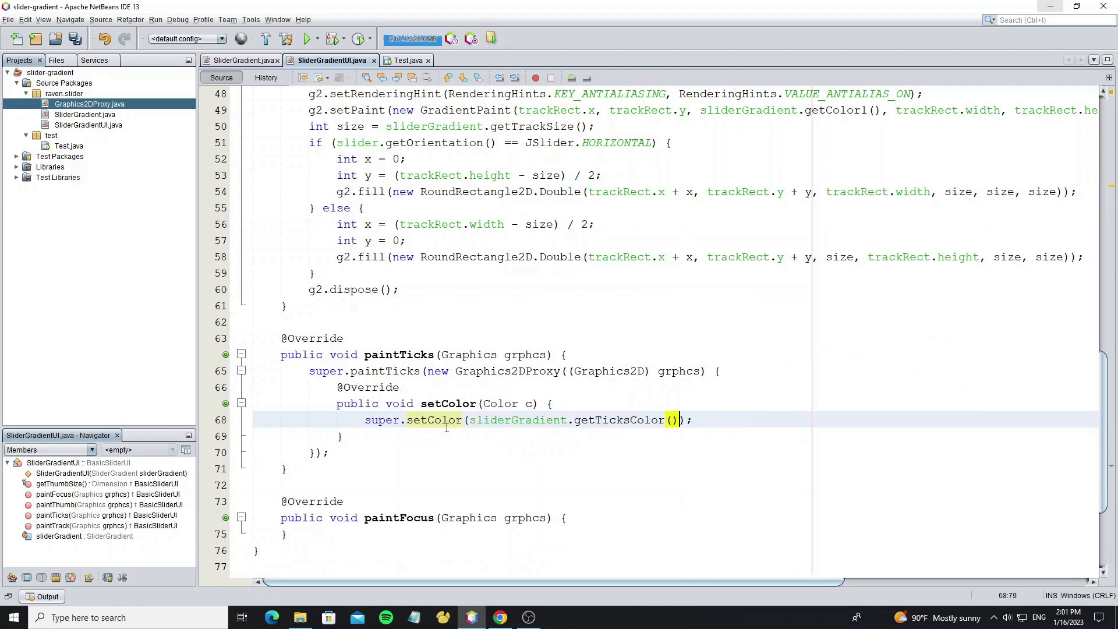
key("ctrl+s")
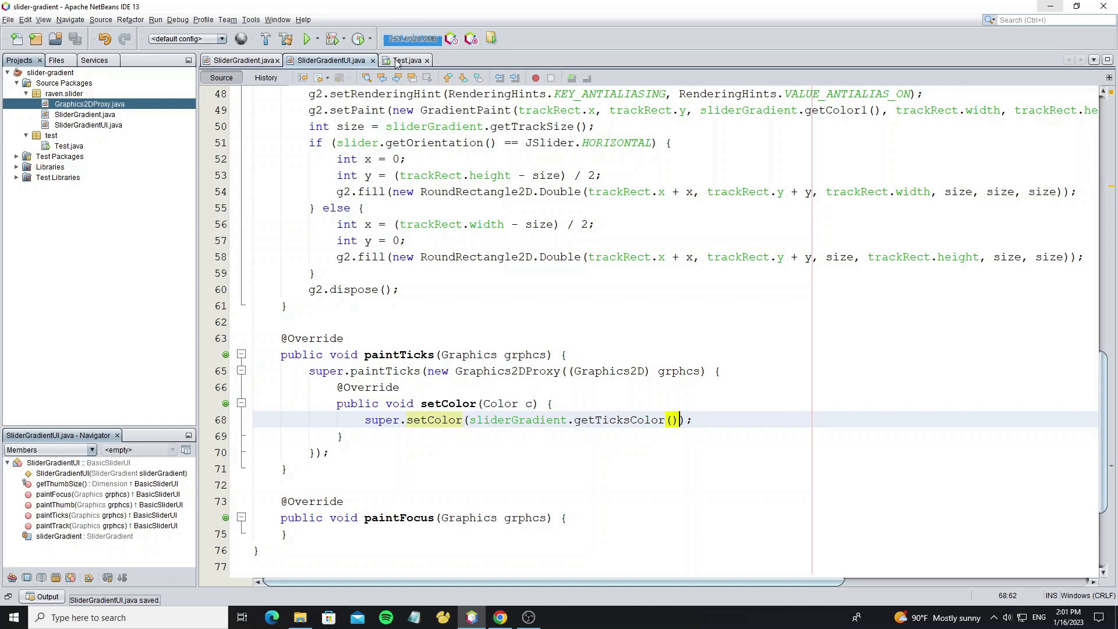
Run the test window, close it, and select the gradient slider in Test.java's design view.
left_click(407, 60)
left_click(307, 39)
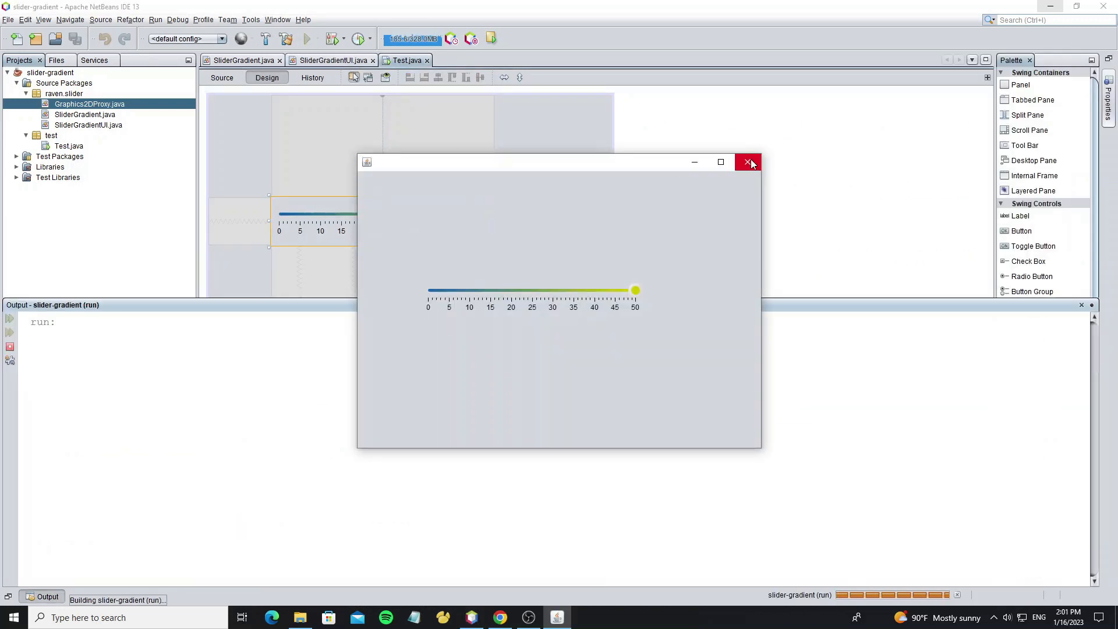
left_click(751, 163)
left_click(333, 59)
double_click(68, 146)
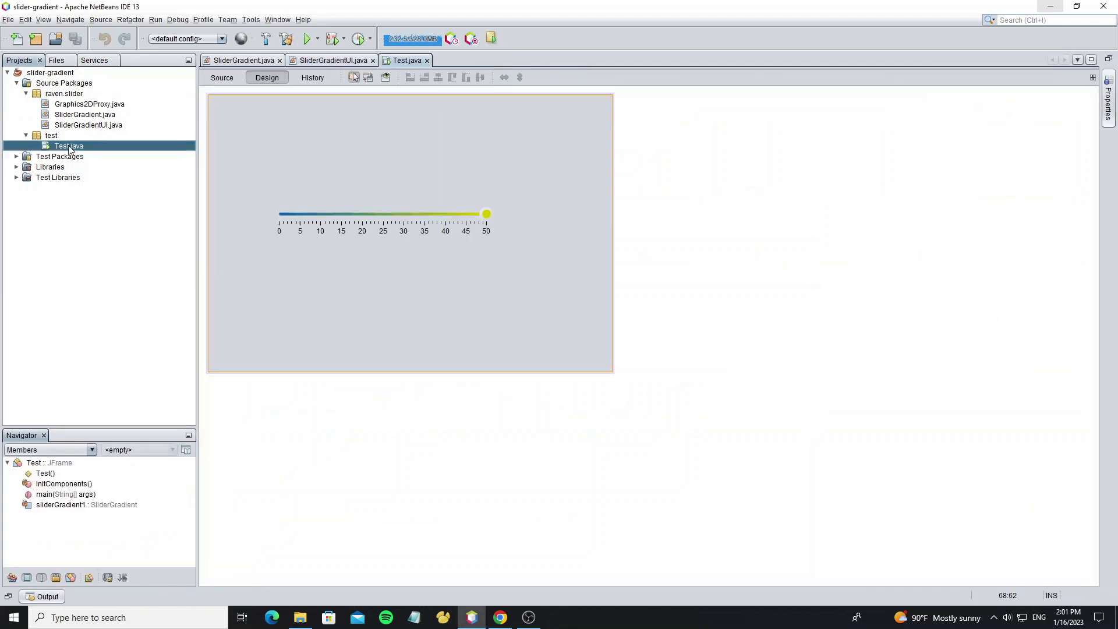
left_click(382, 219)
In the slider's Properties, set ticksColor to a bright red via the colour chooser.
right_click(339, 222)
left_click(367, 444)
left_click_drag(542, 149, 654, 139)
left_click(477, 427)
left_click_drag(802, 187, 804, 295)
scroll(682, 295, "down", 2)
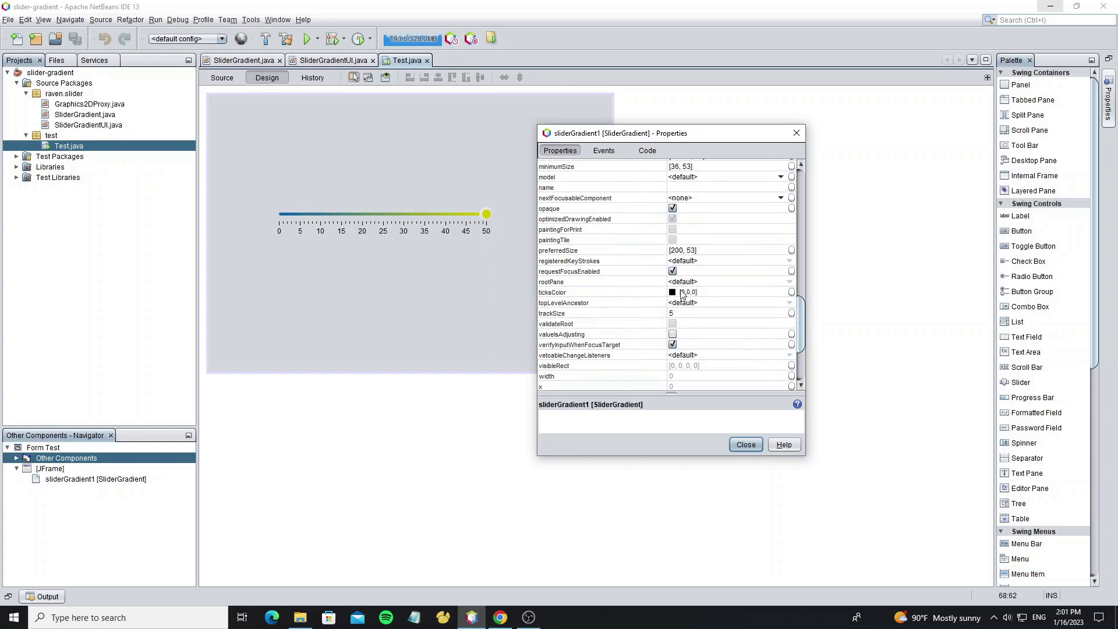
left_click(791, 293)
left_click(524, 199)
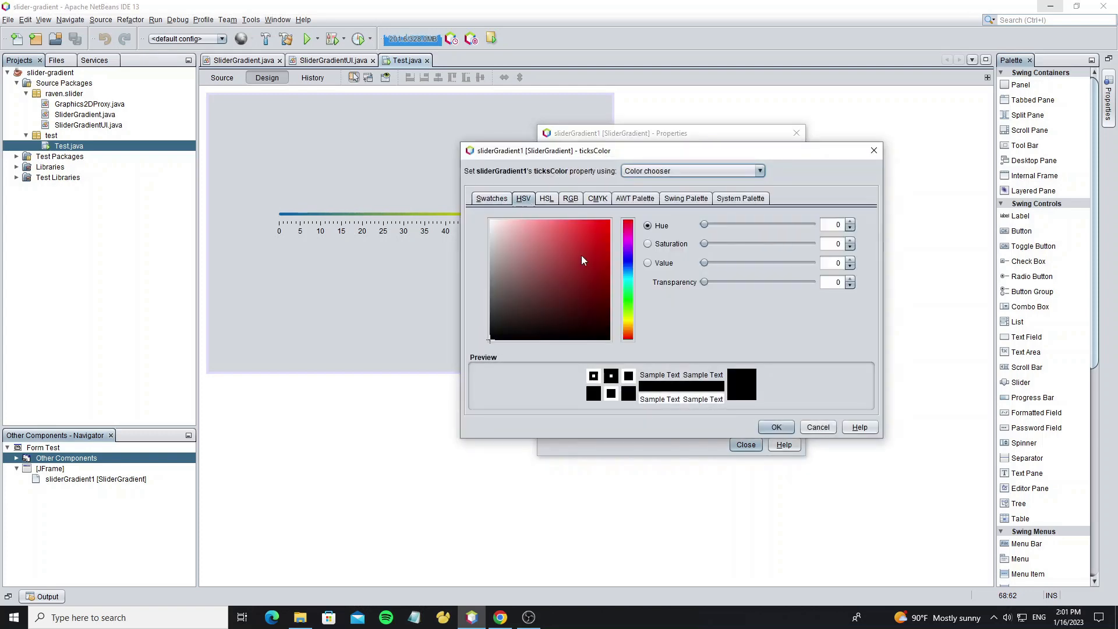
left_click(603, 246)
left_click(609, 226)
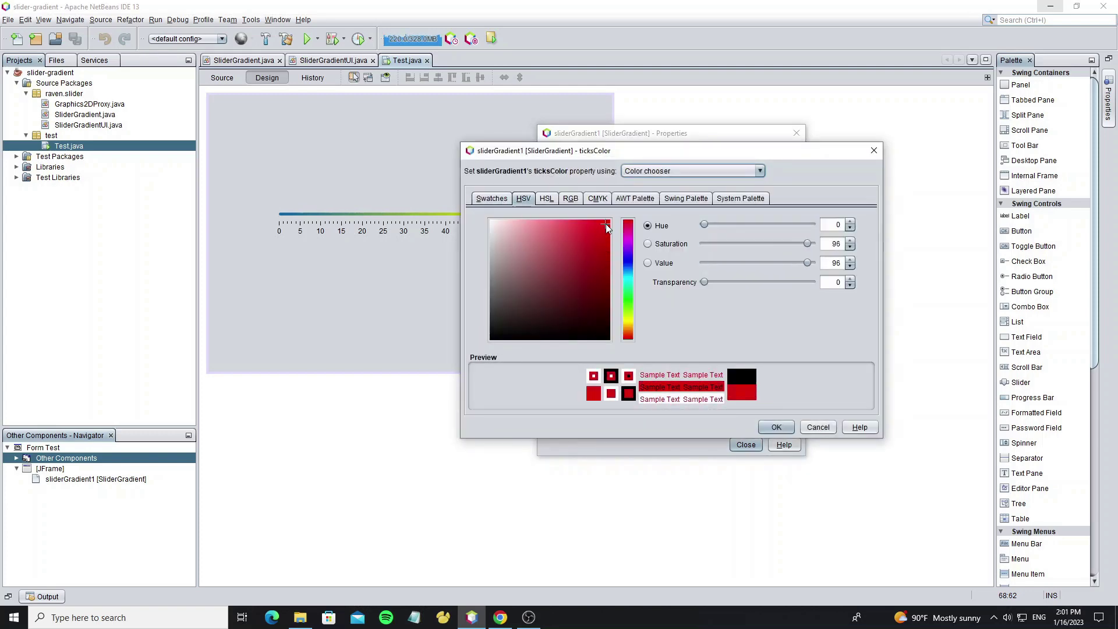
left_click(775, 427)
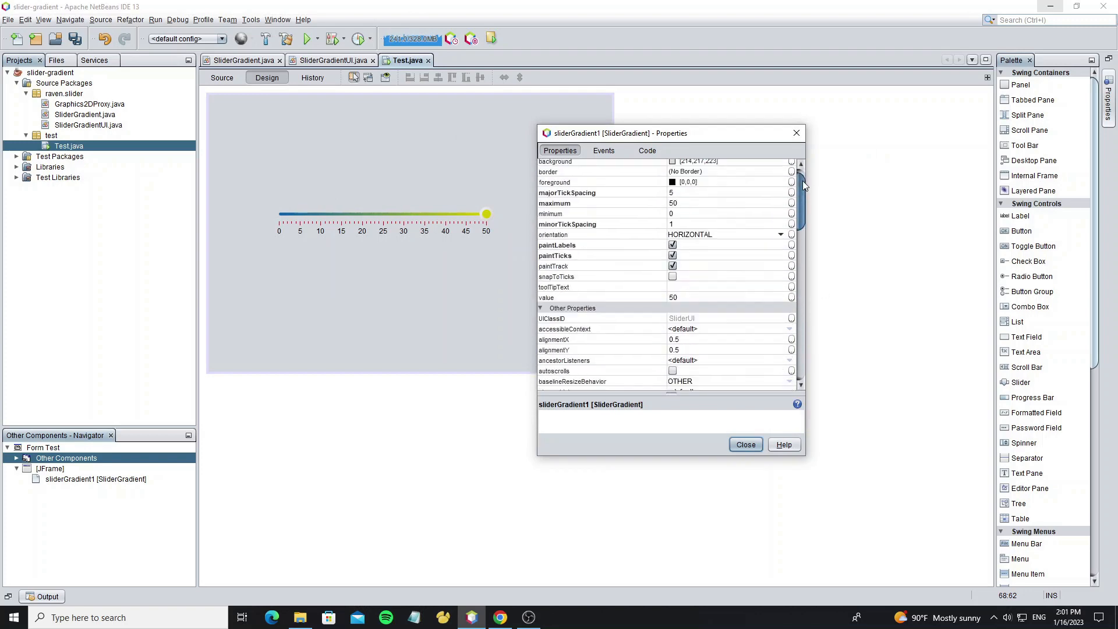
scroll(803, 219, "up", 5)
Set the slider's foreground to pure red so the numbers render red, and close Properties.
left_click(791, 185)
left_click(524, 198)
left_click_drag(555, 156, 619, 154)
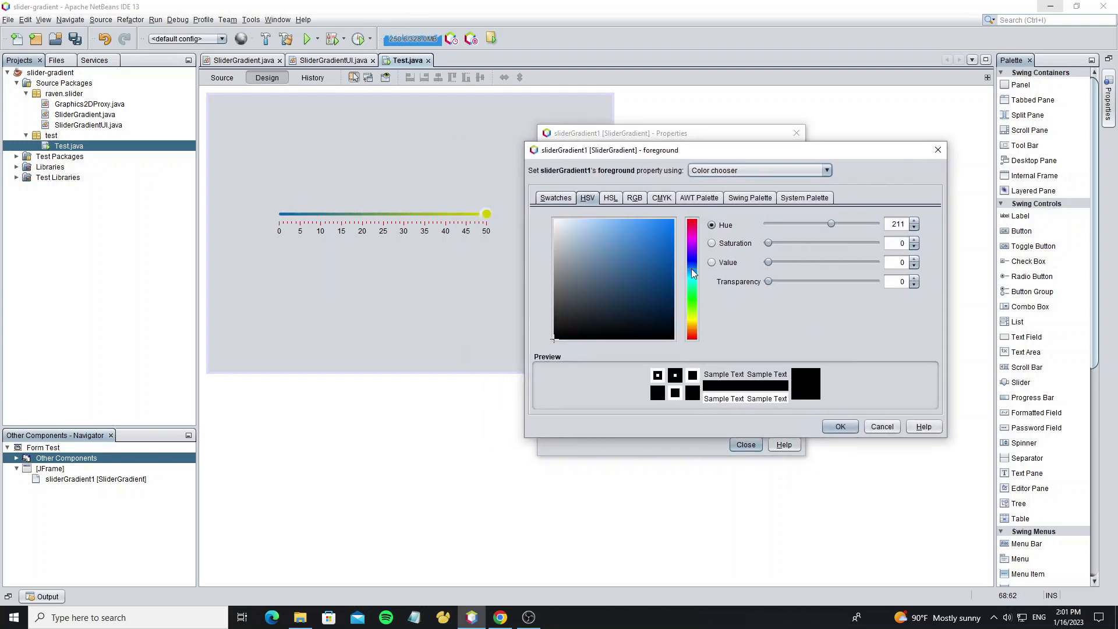
mouse_move(691, 262)
left_mouse_down()
mouse_move(692, 300)
mouse_move(693, 223)
left_mouse_up()
left_click(668, 269)
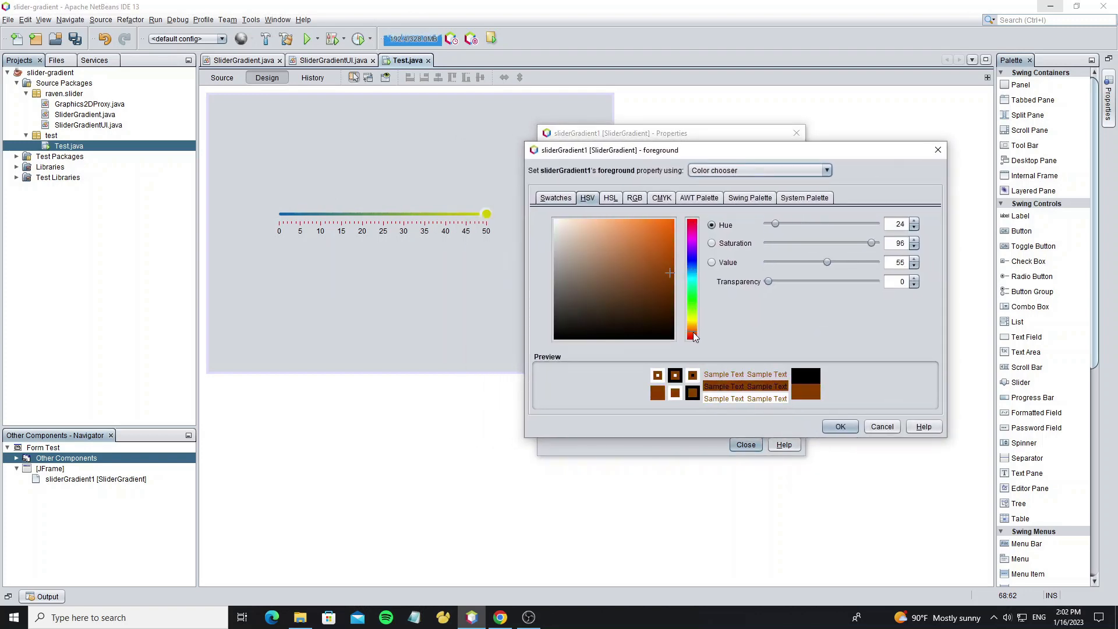
left_click(674, 221)
left_click(840, 426)
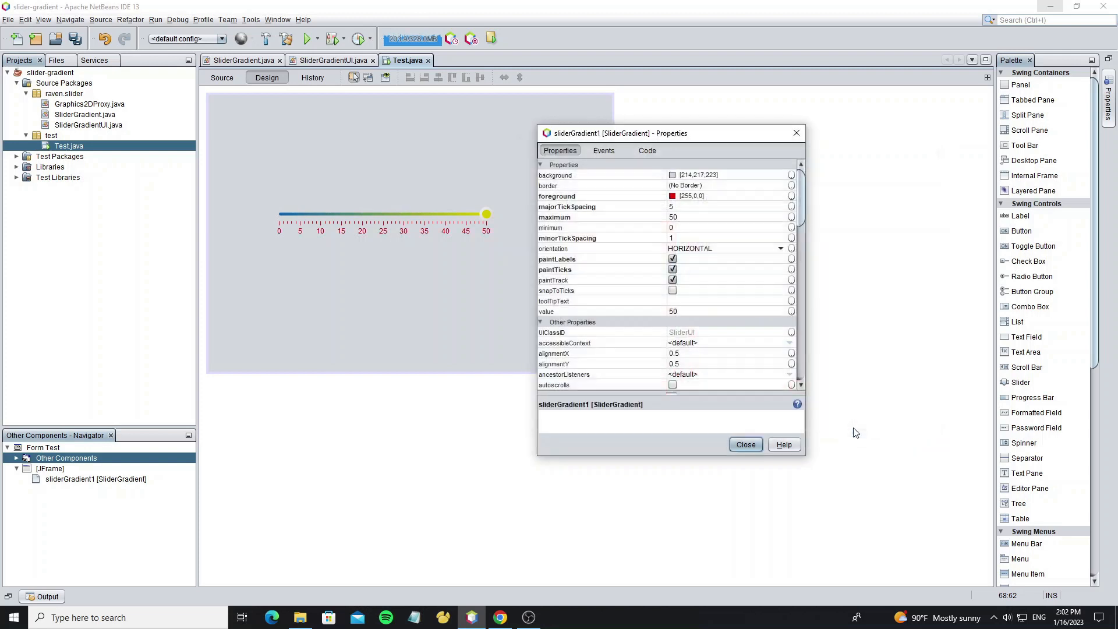
left_click(747, 444)
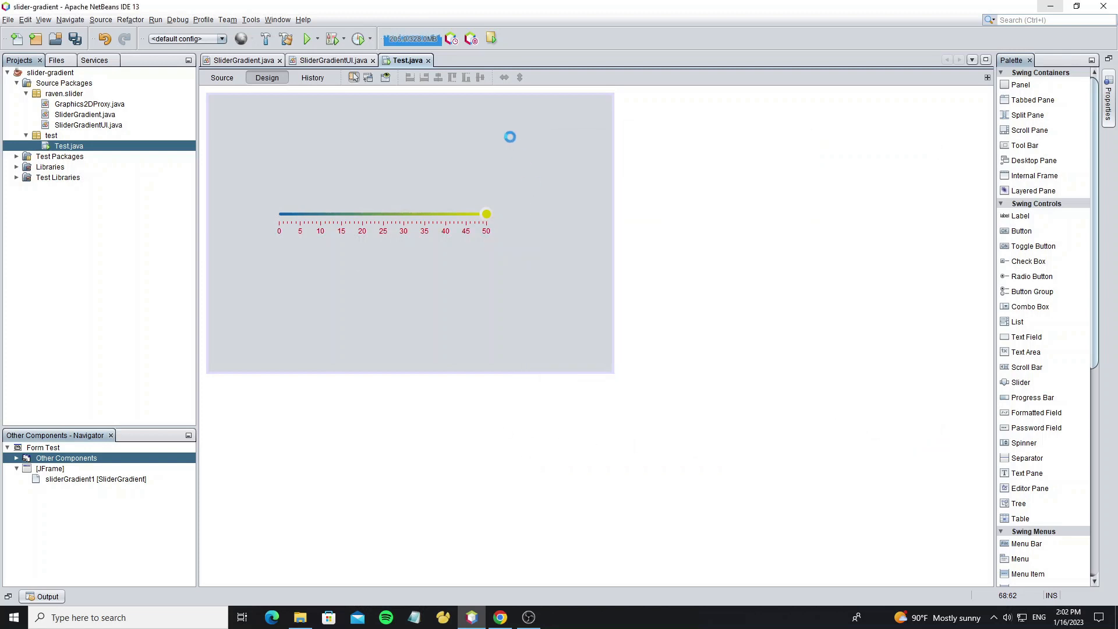
Run the test window, drag the slider to a lower value, and close the app.
left_click(492, 38)
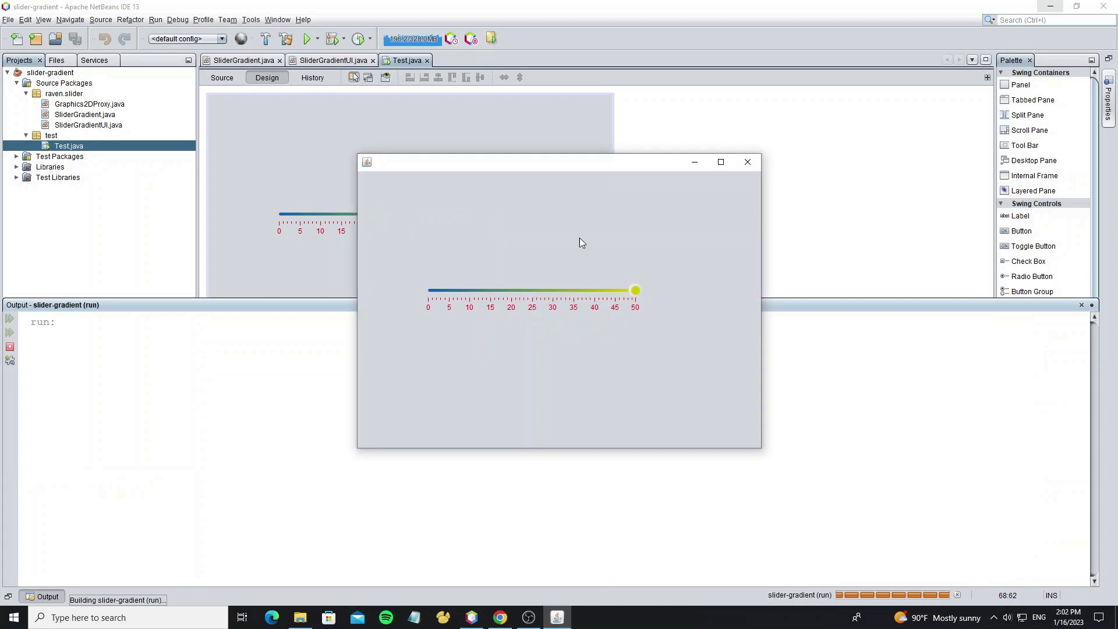
mouse_move(635, 290)
left_mouse_down()
mouse_move(467, 290)
mouse_move(549, 291)
left_mouse_up()
left_click(747, 162)
left_click(1020, 216)
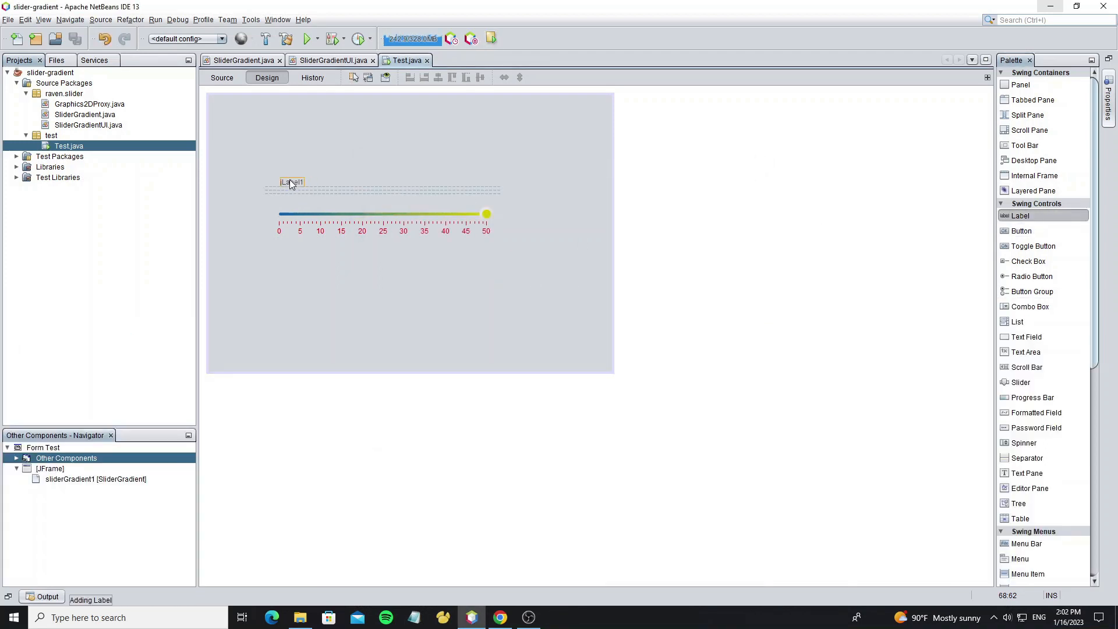
Place a new label above the slider, widen it to span the slider, and give it a light grey foreground.
left_click(284, 183)
left_click_drag(295, 181, 495, 182)
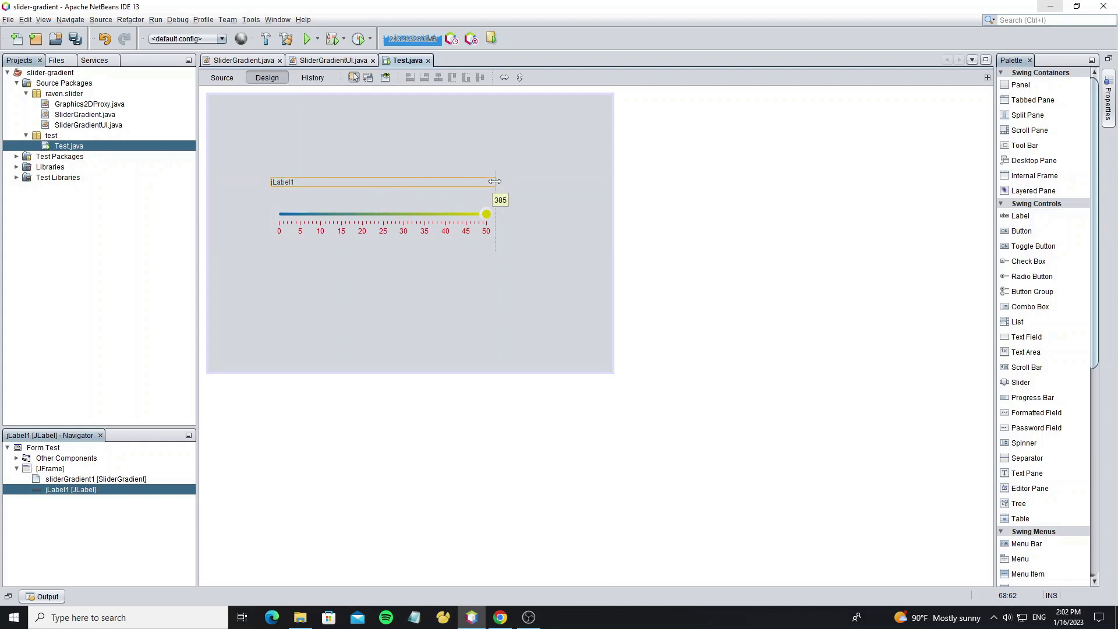
right_click(467, 182)
left_click(490, 406)
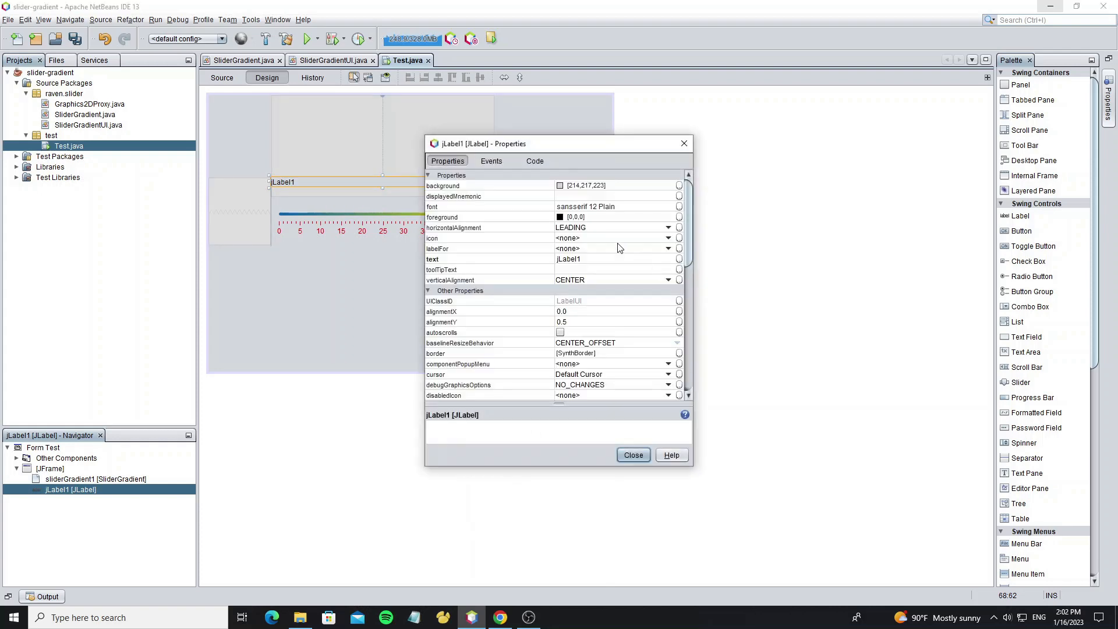
left_click(679, 217)
left_click(410, 209)
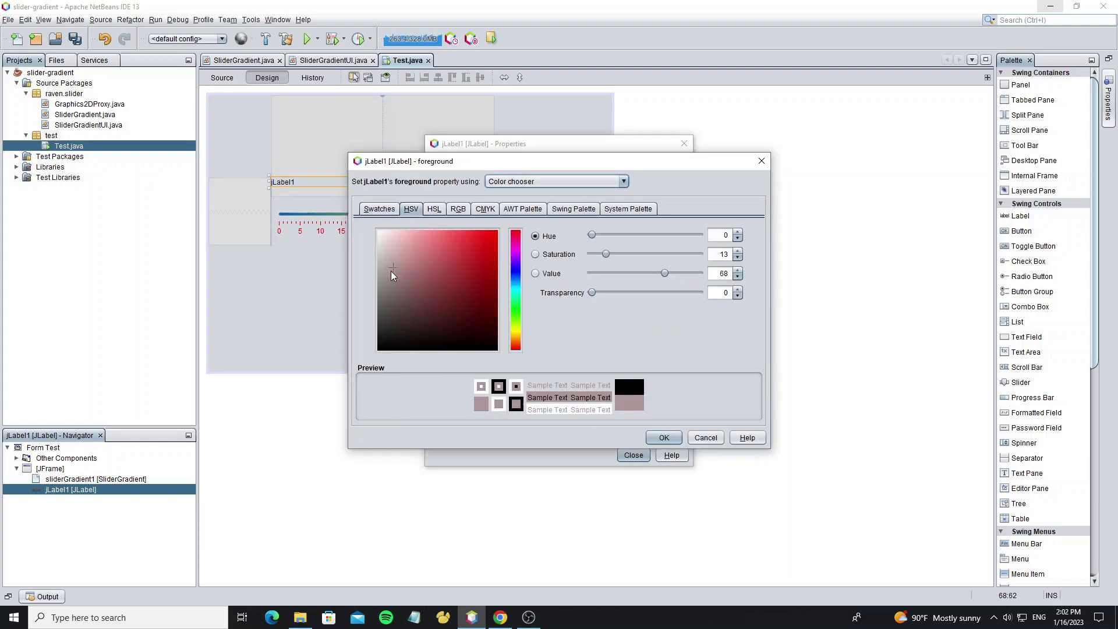
left_click(379, 269)
left_click(665, 437)
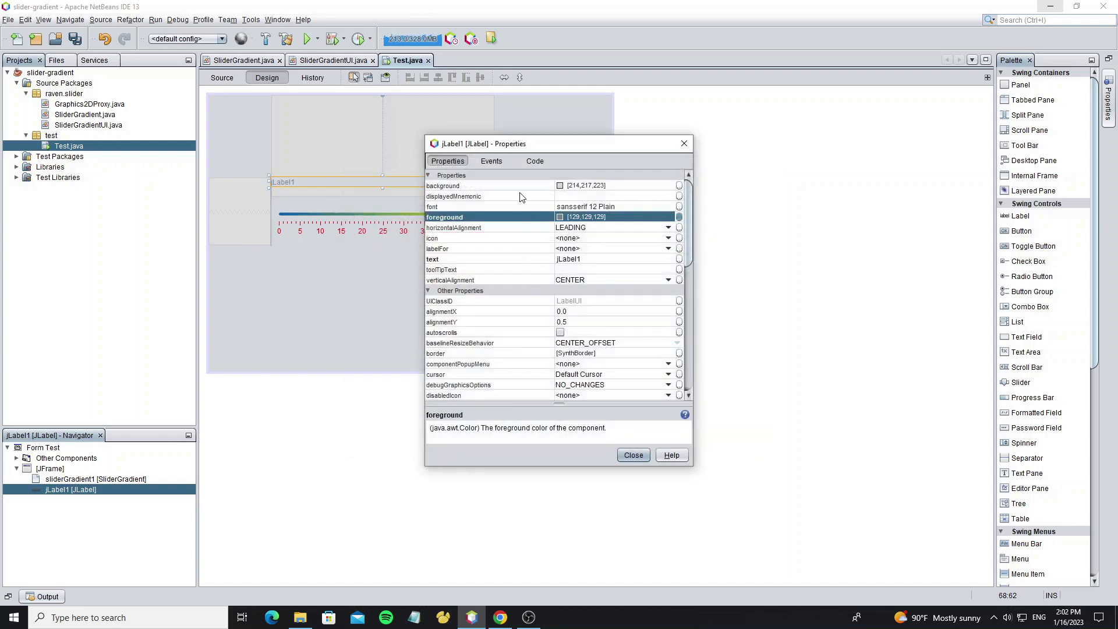
Set the label's horizontalAlignment to CENTER and switch its foreground to a darker grey.
left_click_drag(524, 143, 612, 144)
left_click(661, 227)
left_click(654, 248)
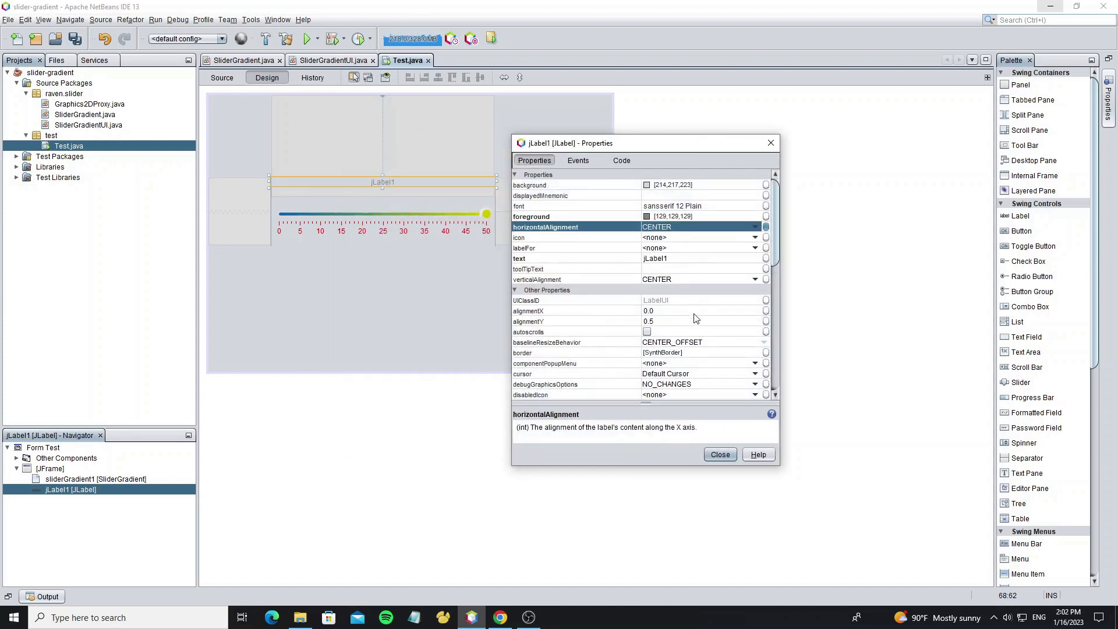
left_click(766, 215)
left_click(498, 209)
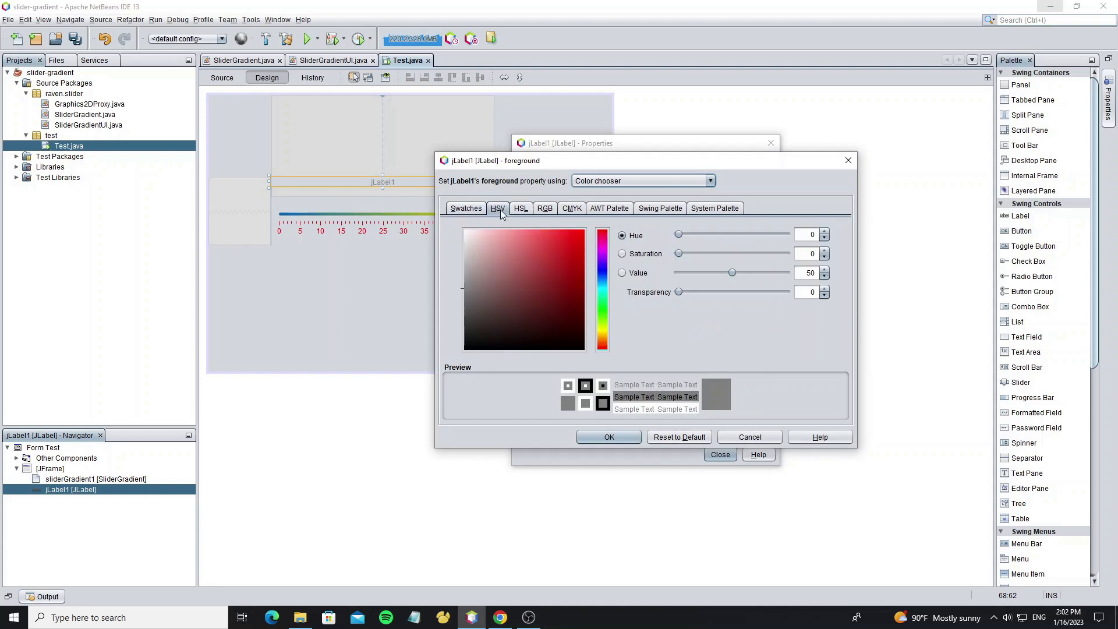
left_click(467, 307)
left_click(609, 436)
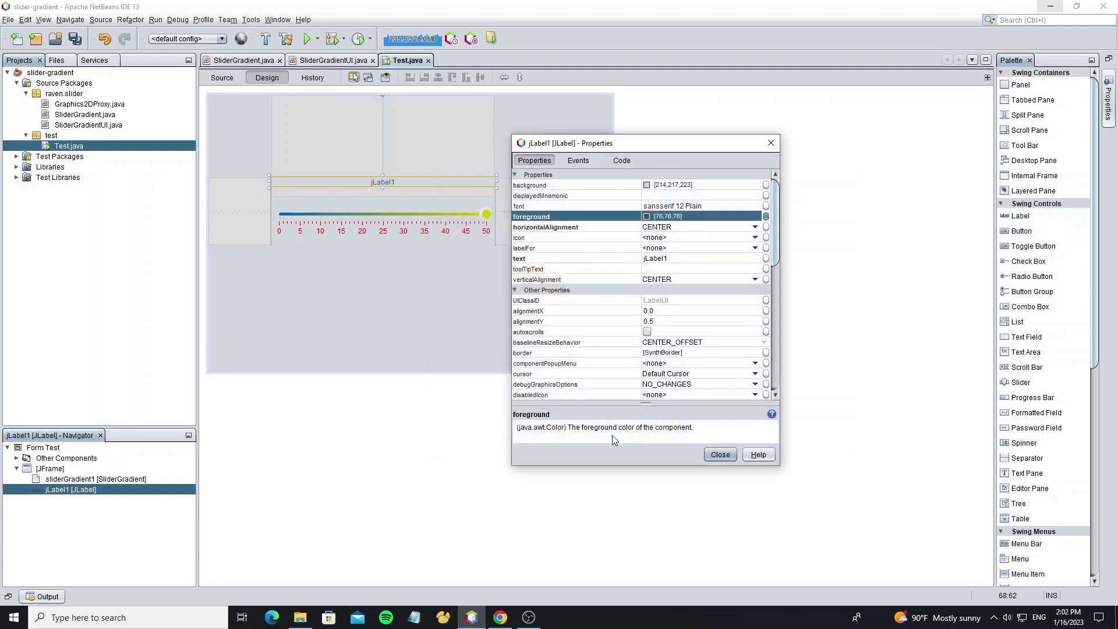
left_click(720, 454)
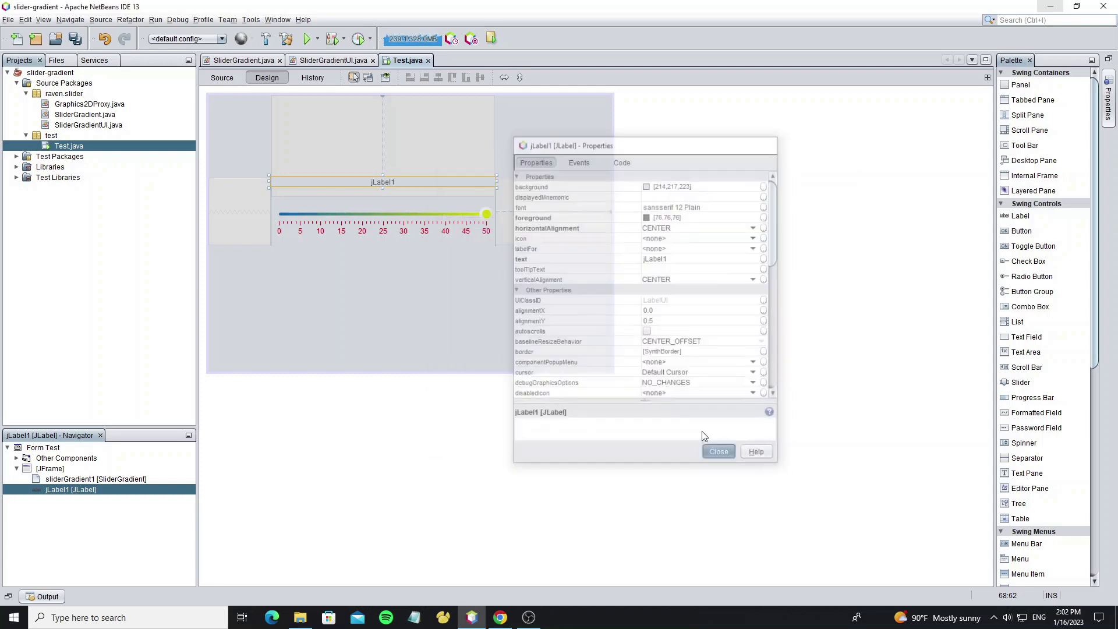
Set the label's text to 50, rename its variable to lb, and save the form.
right_click(396, 183)
left_click(408, 188)
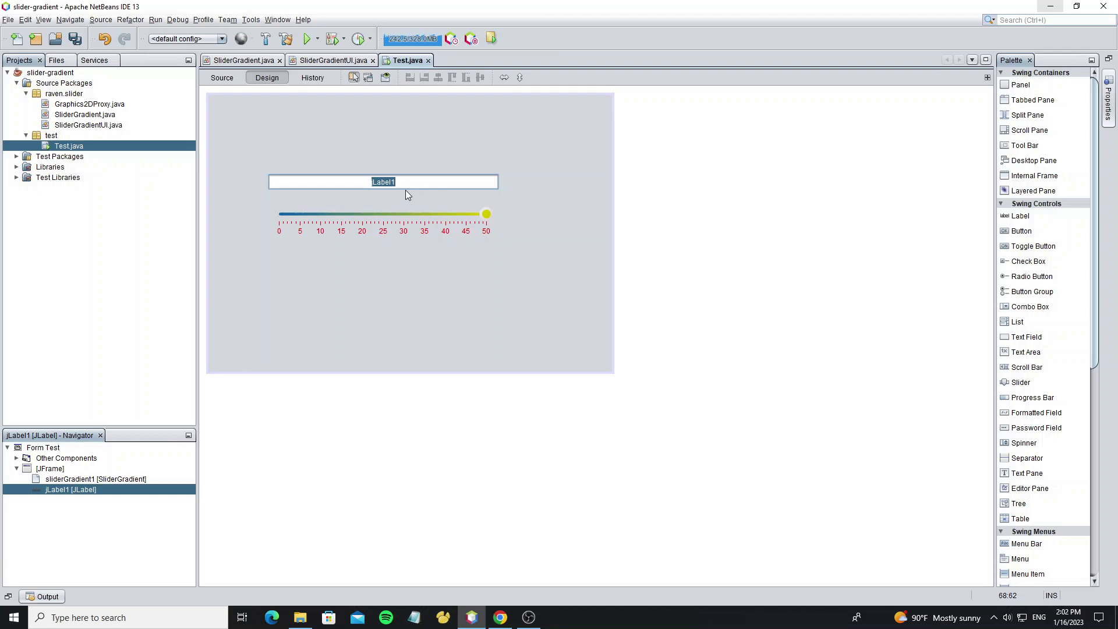
type("50")
key("Return")
right_click(406, 190)
key("Escape")
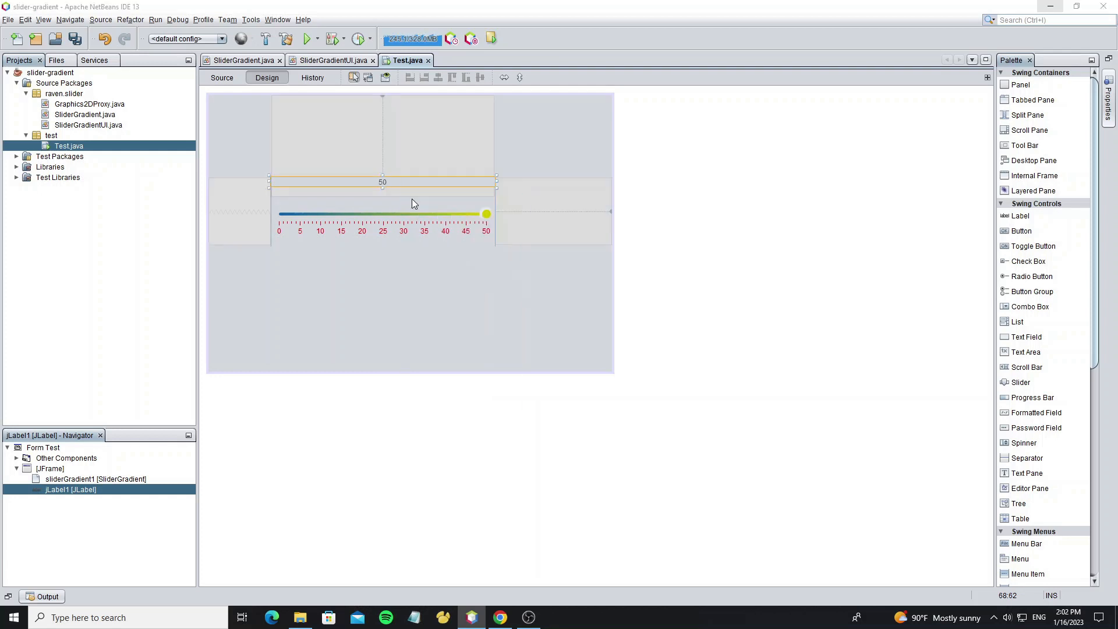
type("lb")
key("Return")
key("ctrl+s")
left_click(381, 236)
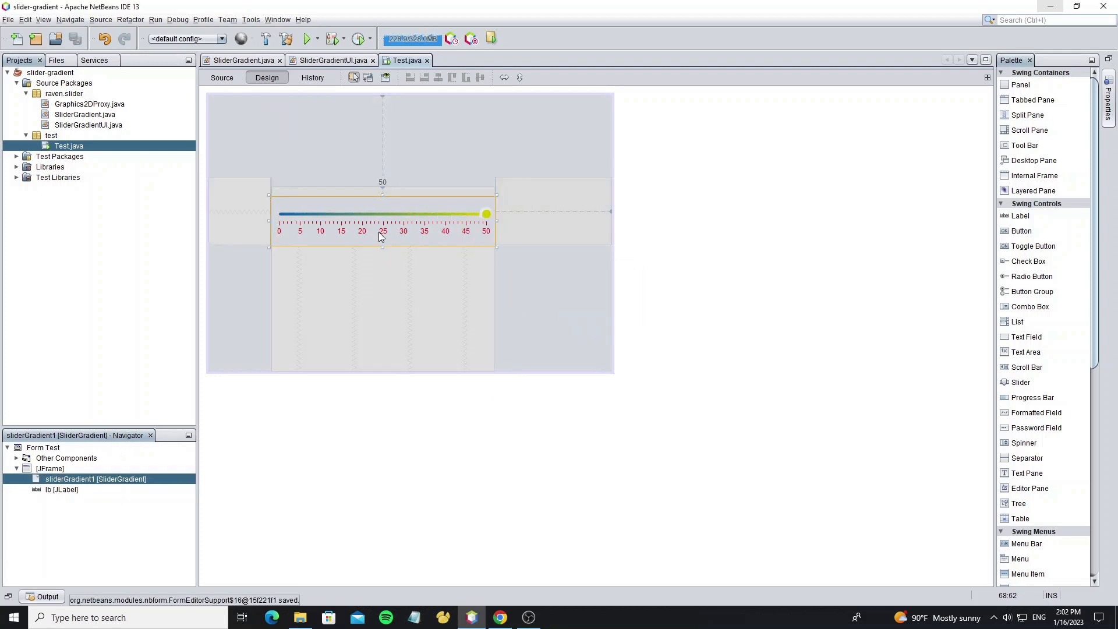
left_click_drag(380, 236, 382, 226)
Add a stateChanged handler calling lb.setText(sliderGradient1.getValue() + ""), save Test.java and run it.
right_click(382, 214)
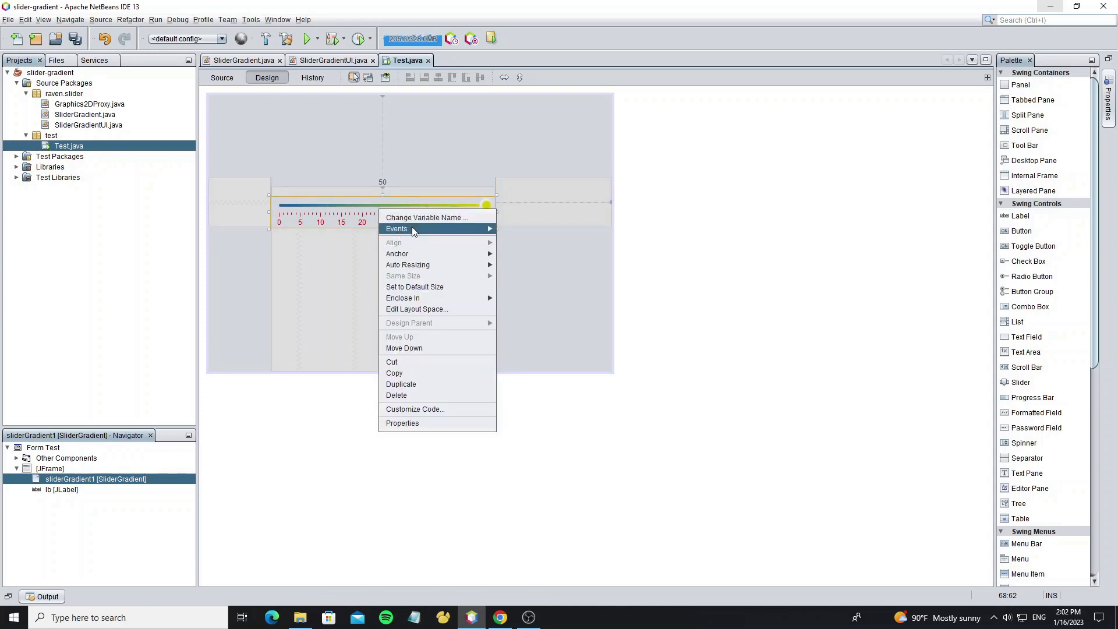
mouse_move(516, 243)
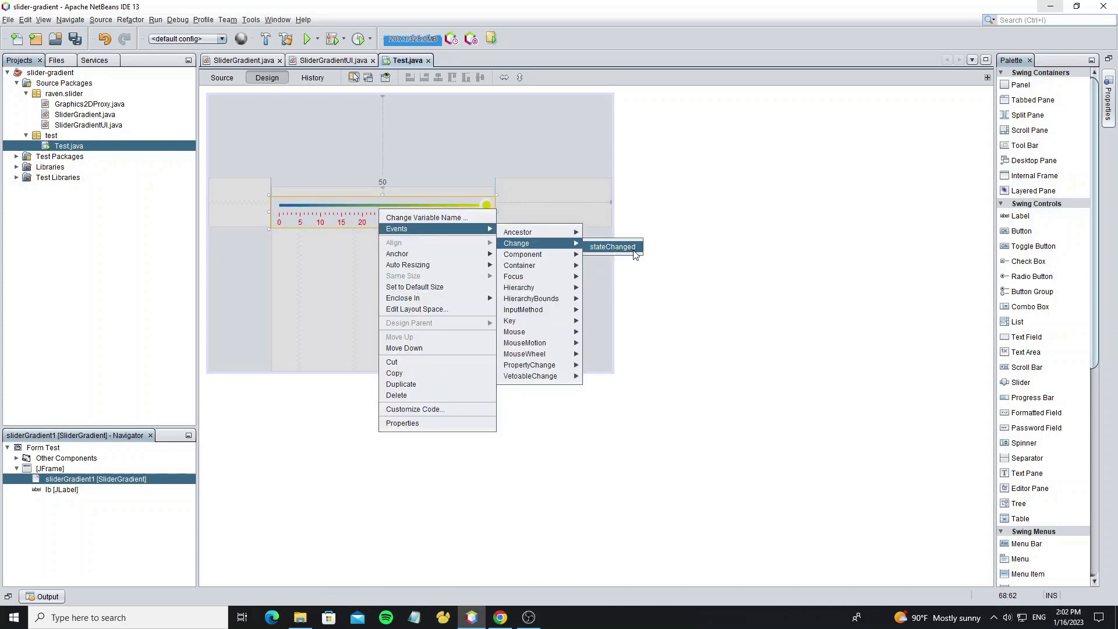
left_click(613, 246)
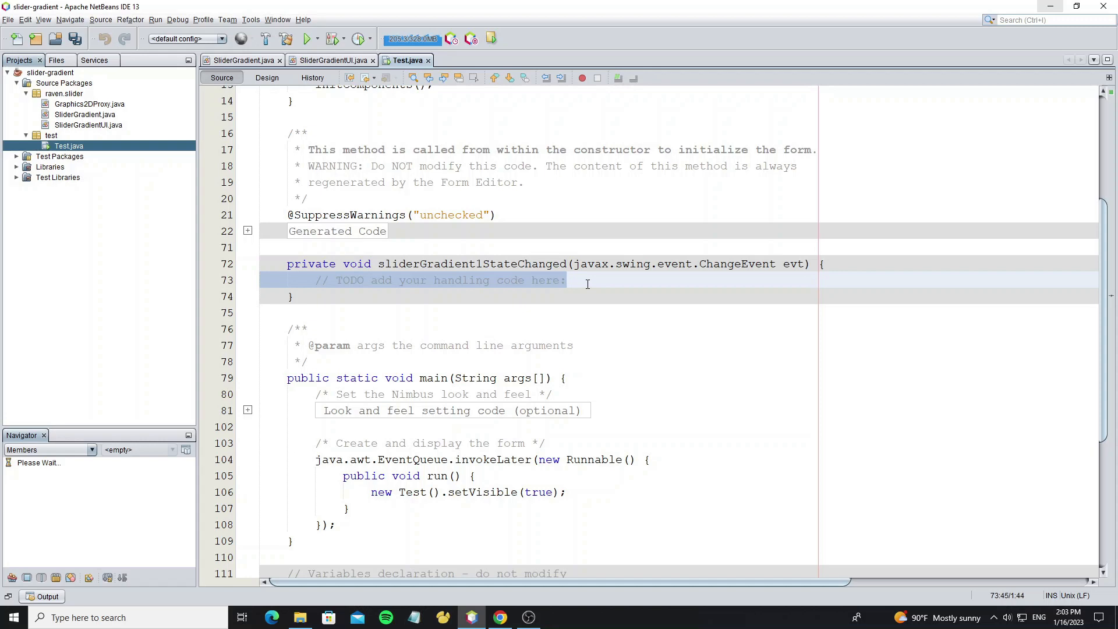
key("BackSpace")
type("lb")
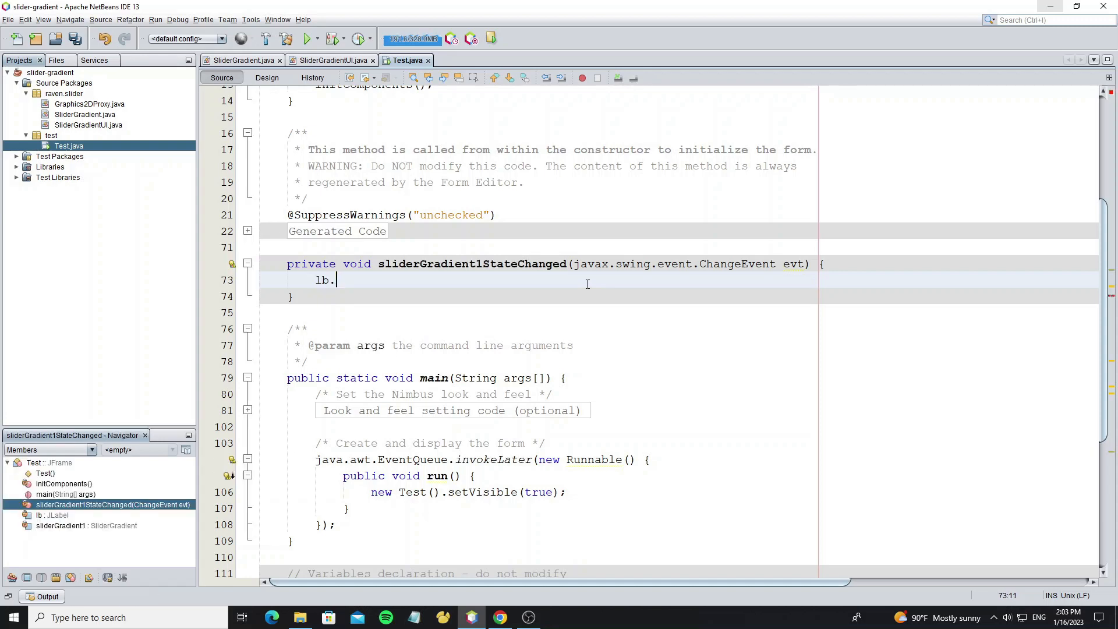
type(".setTe")
key("Return")
type("sl);")
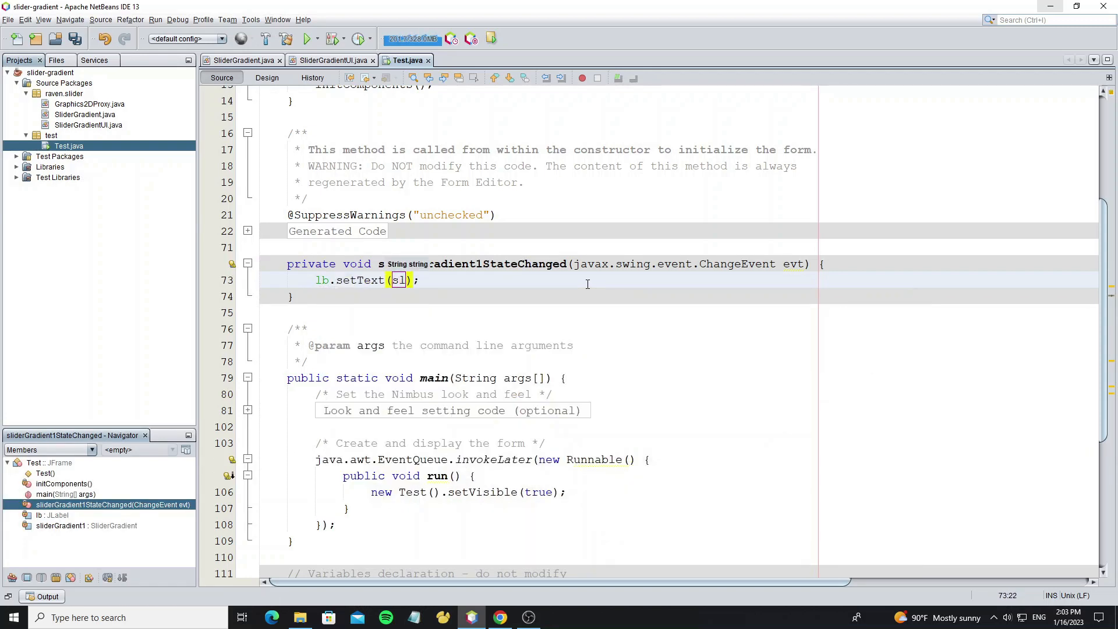
key("Return")
type(".getVa")
key("Return")
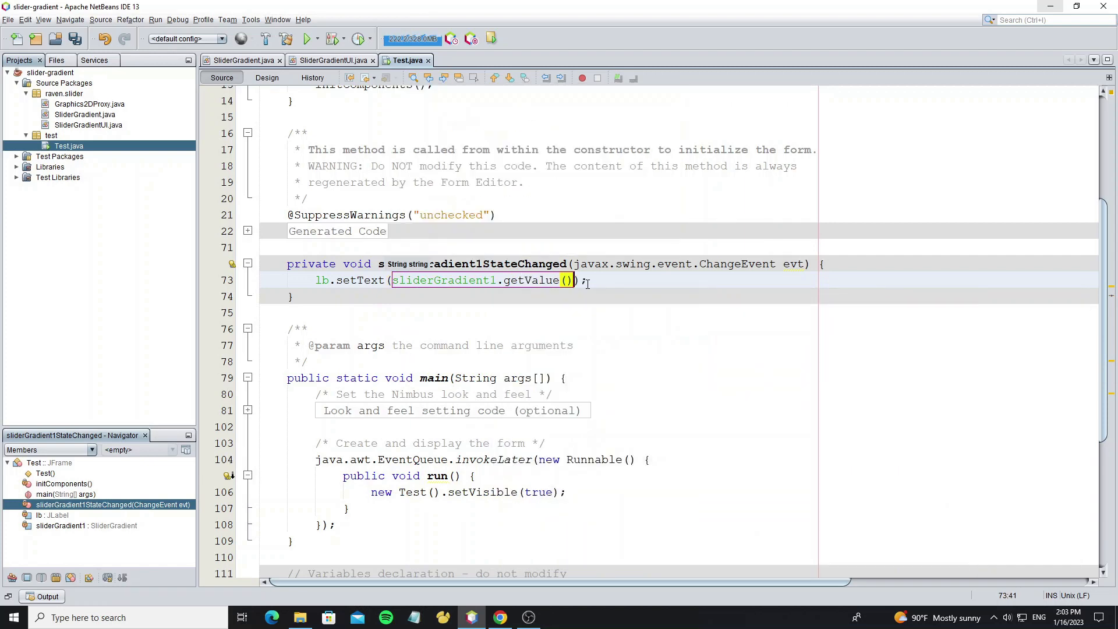
type("+\"\"")
key("alt+shift+f")
key("ctrl+s")
key("shift+F6")
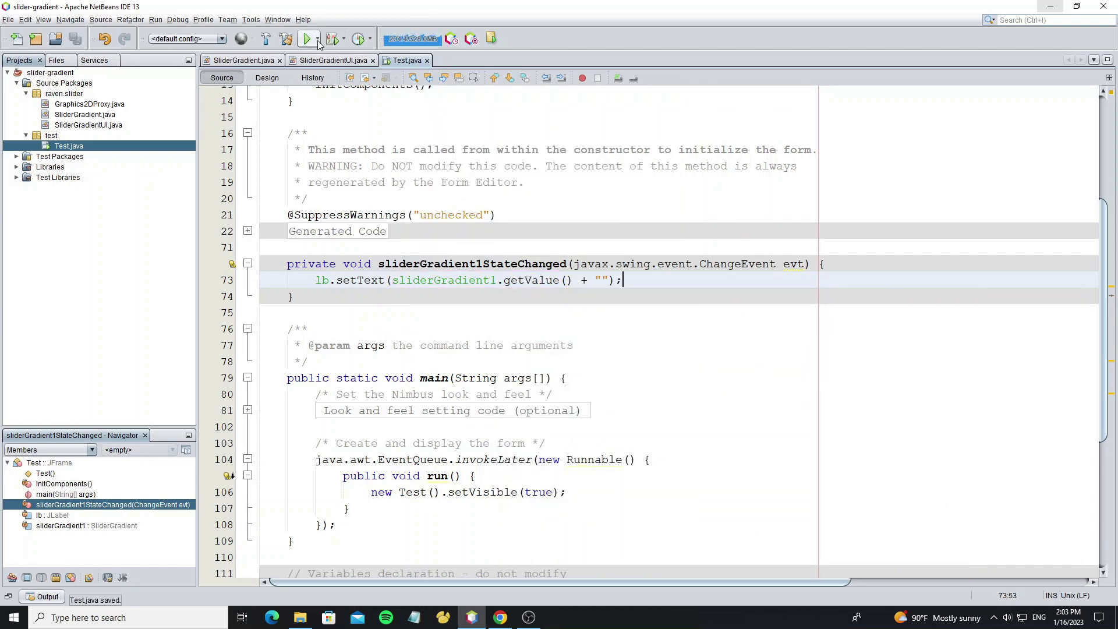